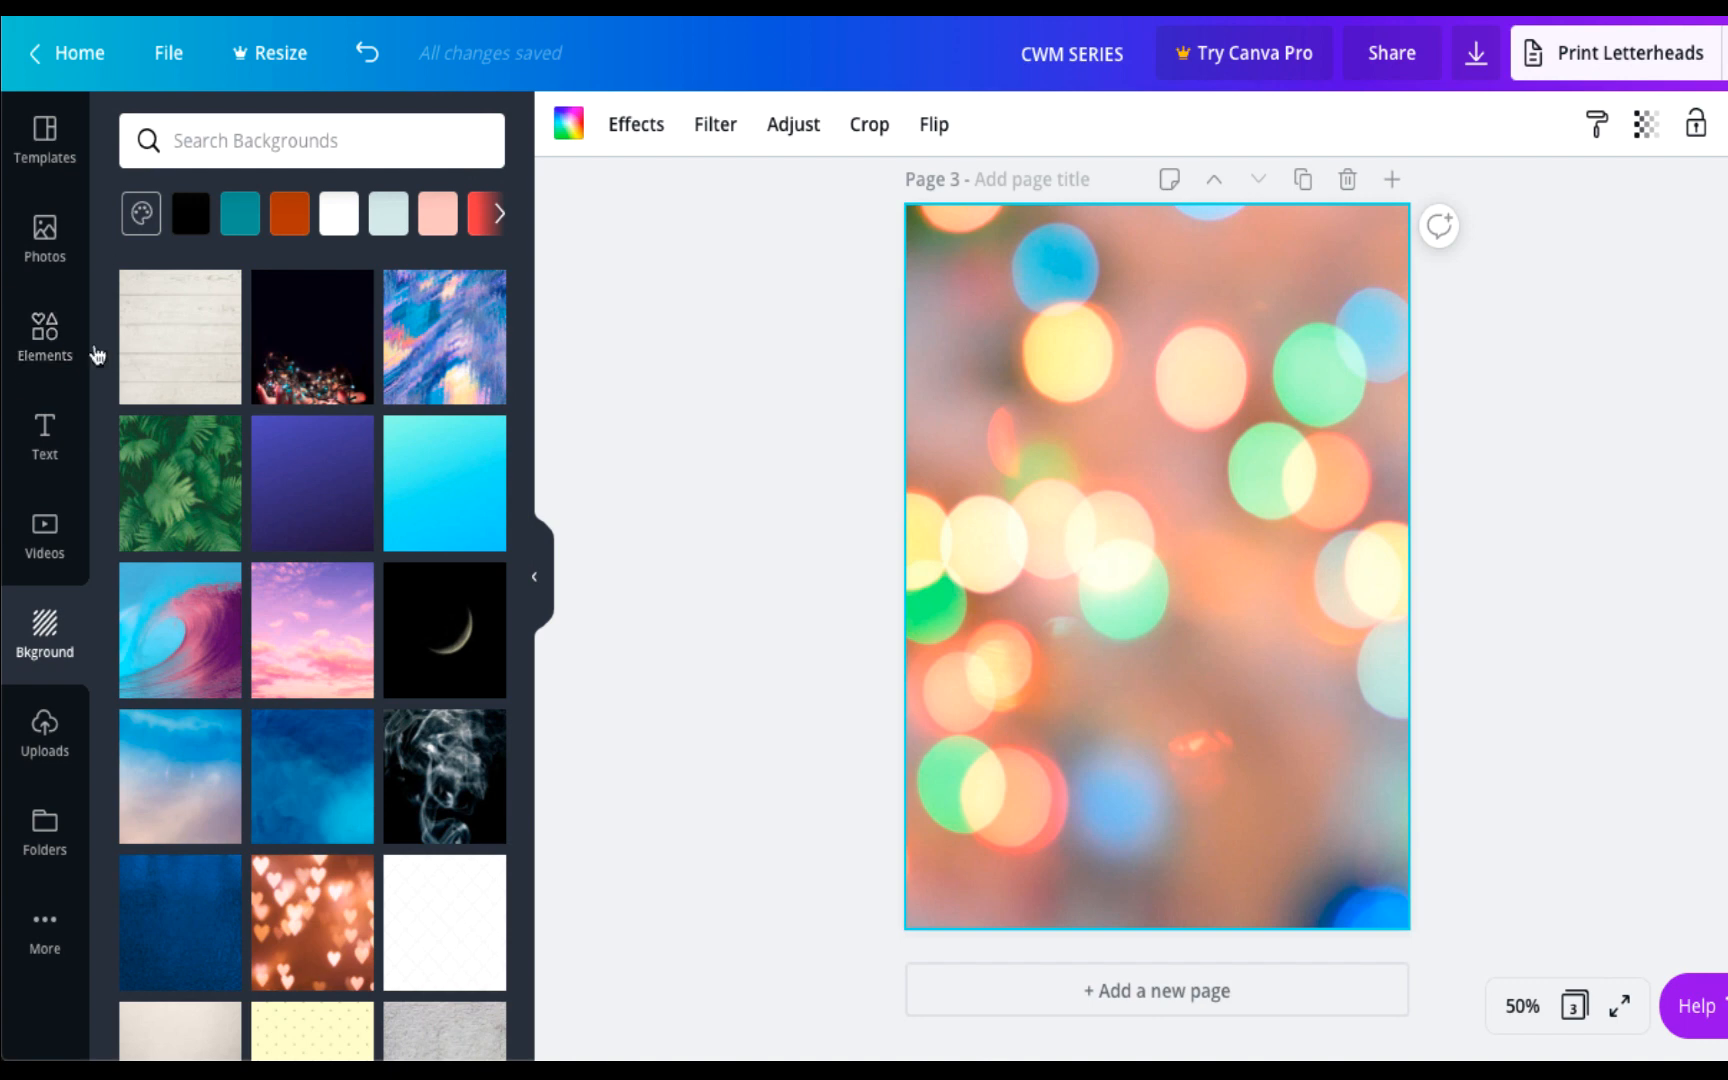
Add a square shape and stretch it to cover most of the page, leaving a strip free at the page's top for a title.
click(55, 350)
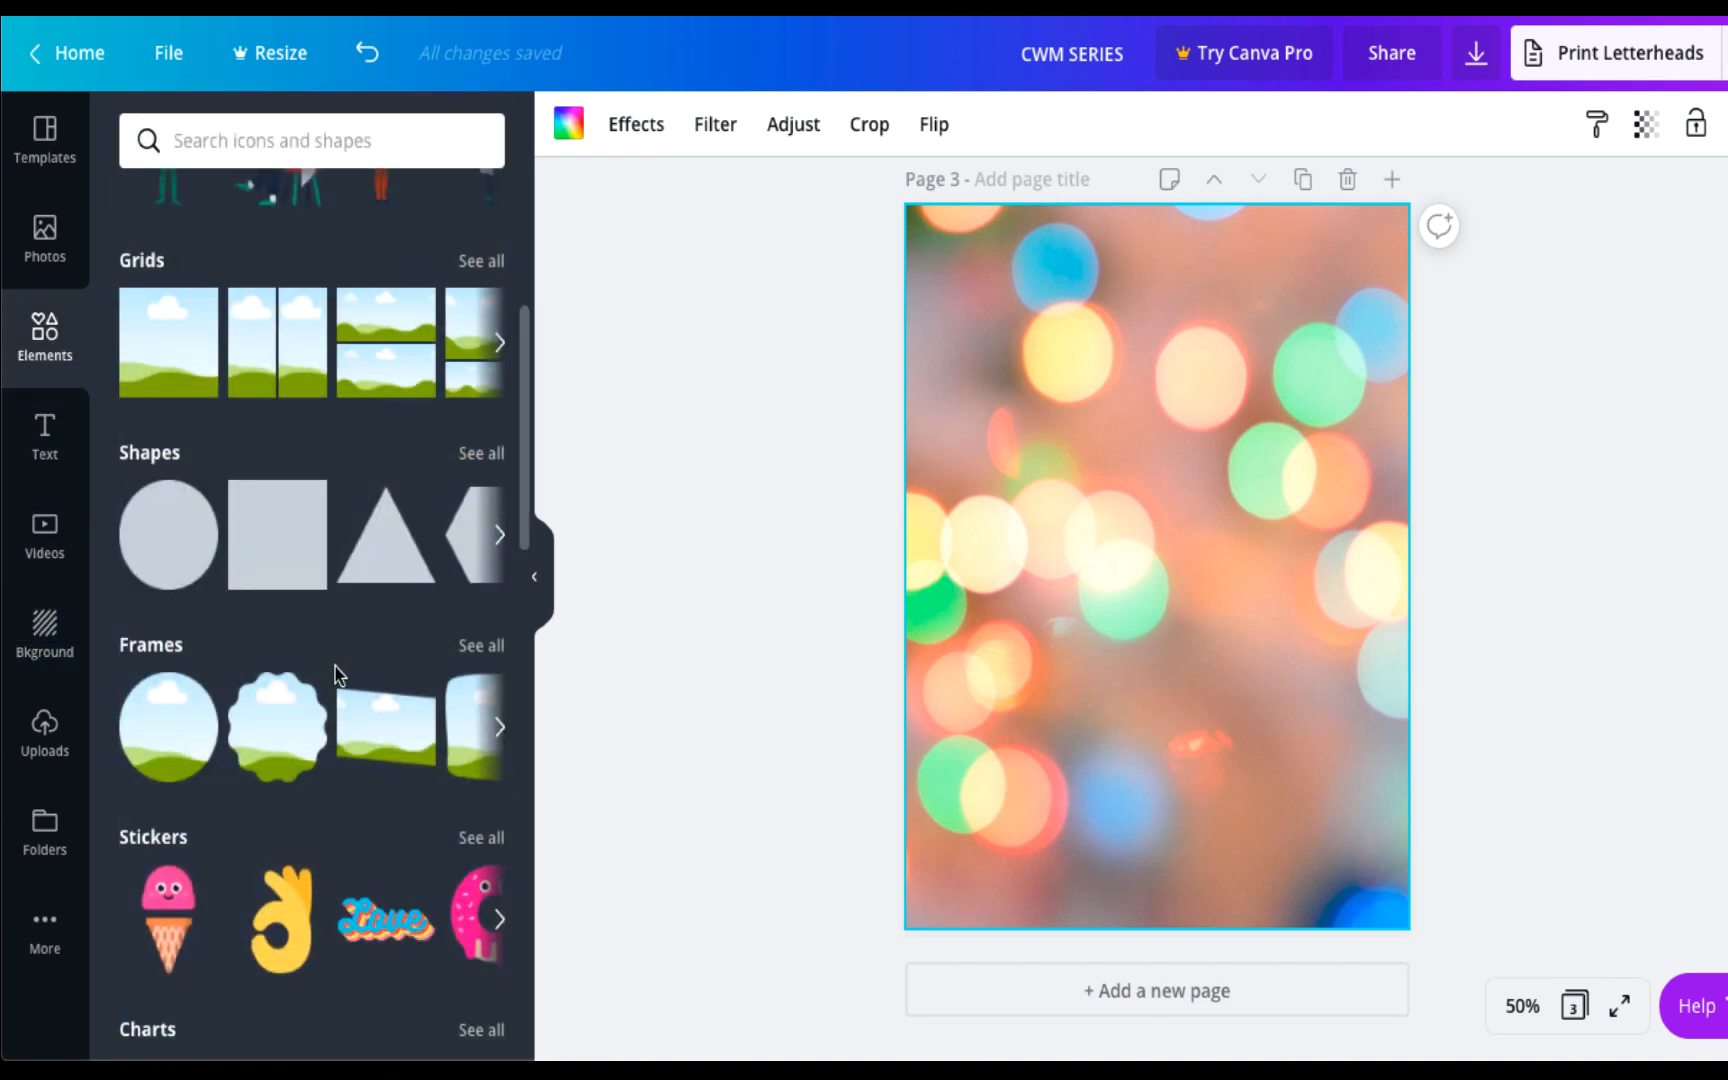
click(263, 556)
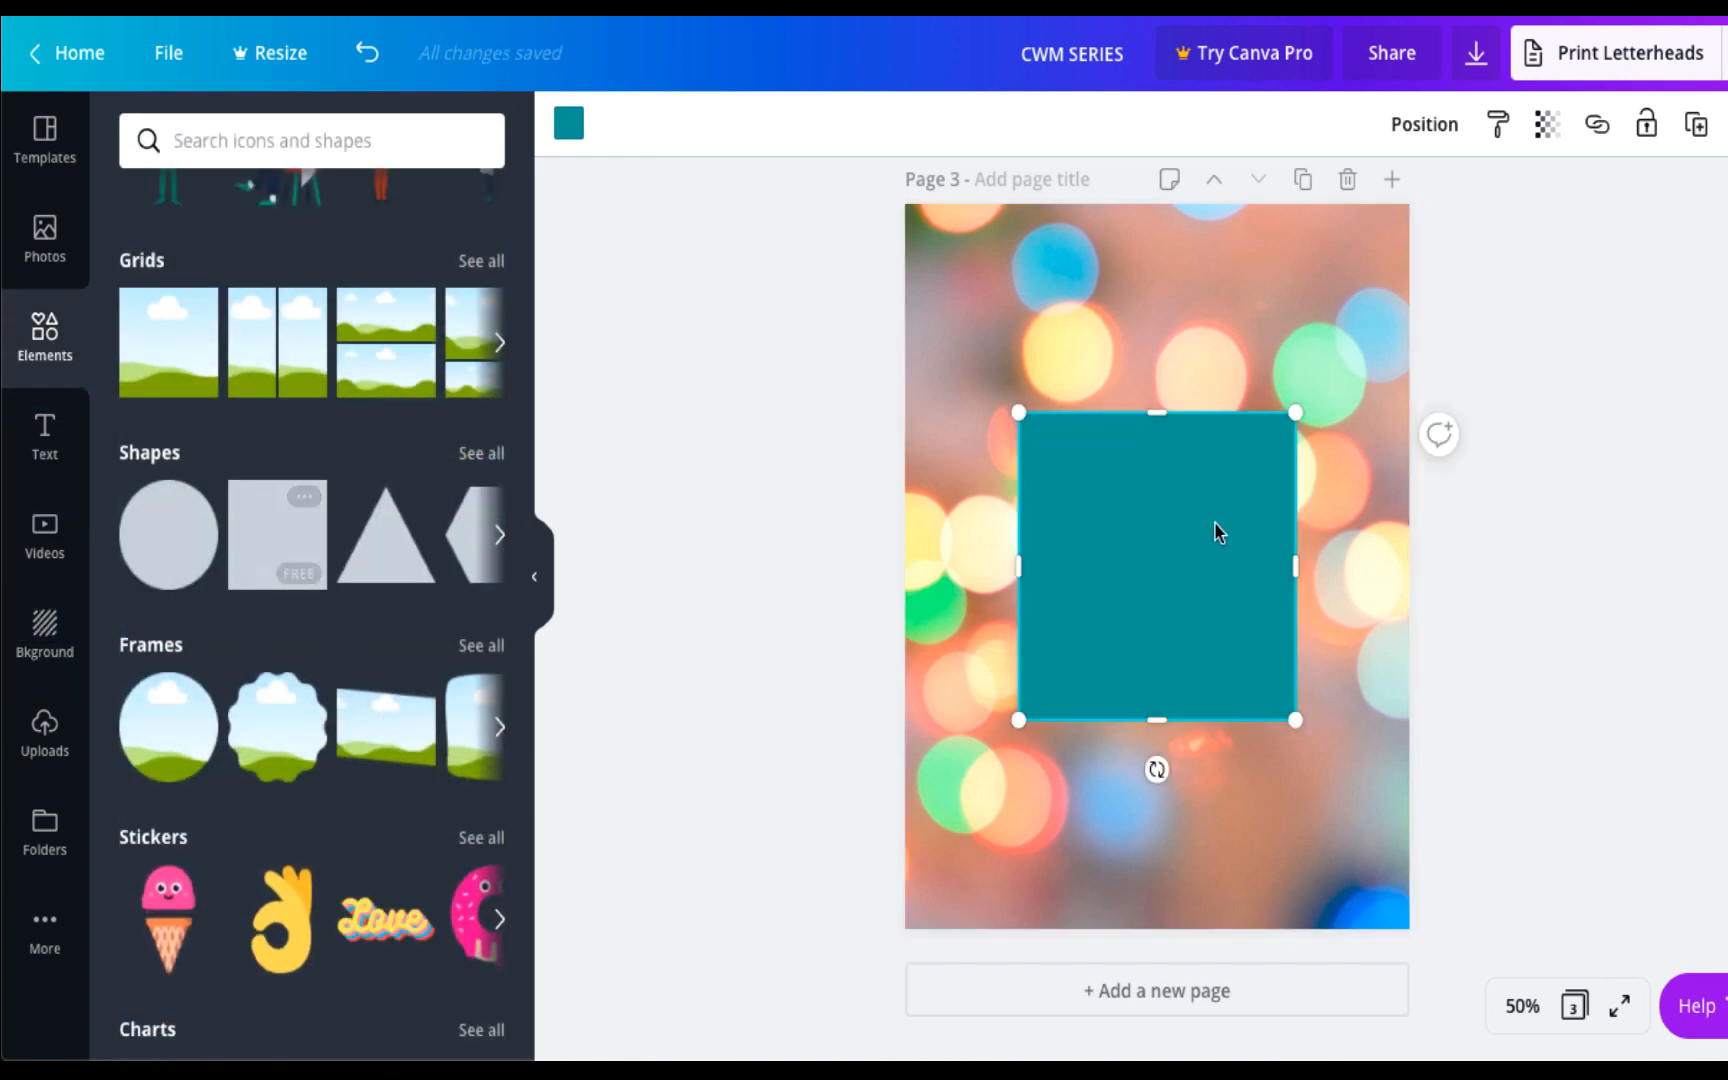
drag(1096, 409, 1076, 395)
drag(1053, 612, 1038, 910)
drag(1198, 605, 1393, 584)
Set the teal rectangle's transparency to 42.
click(1545, 125)
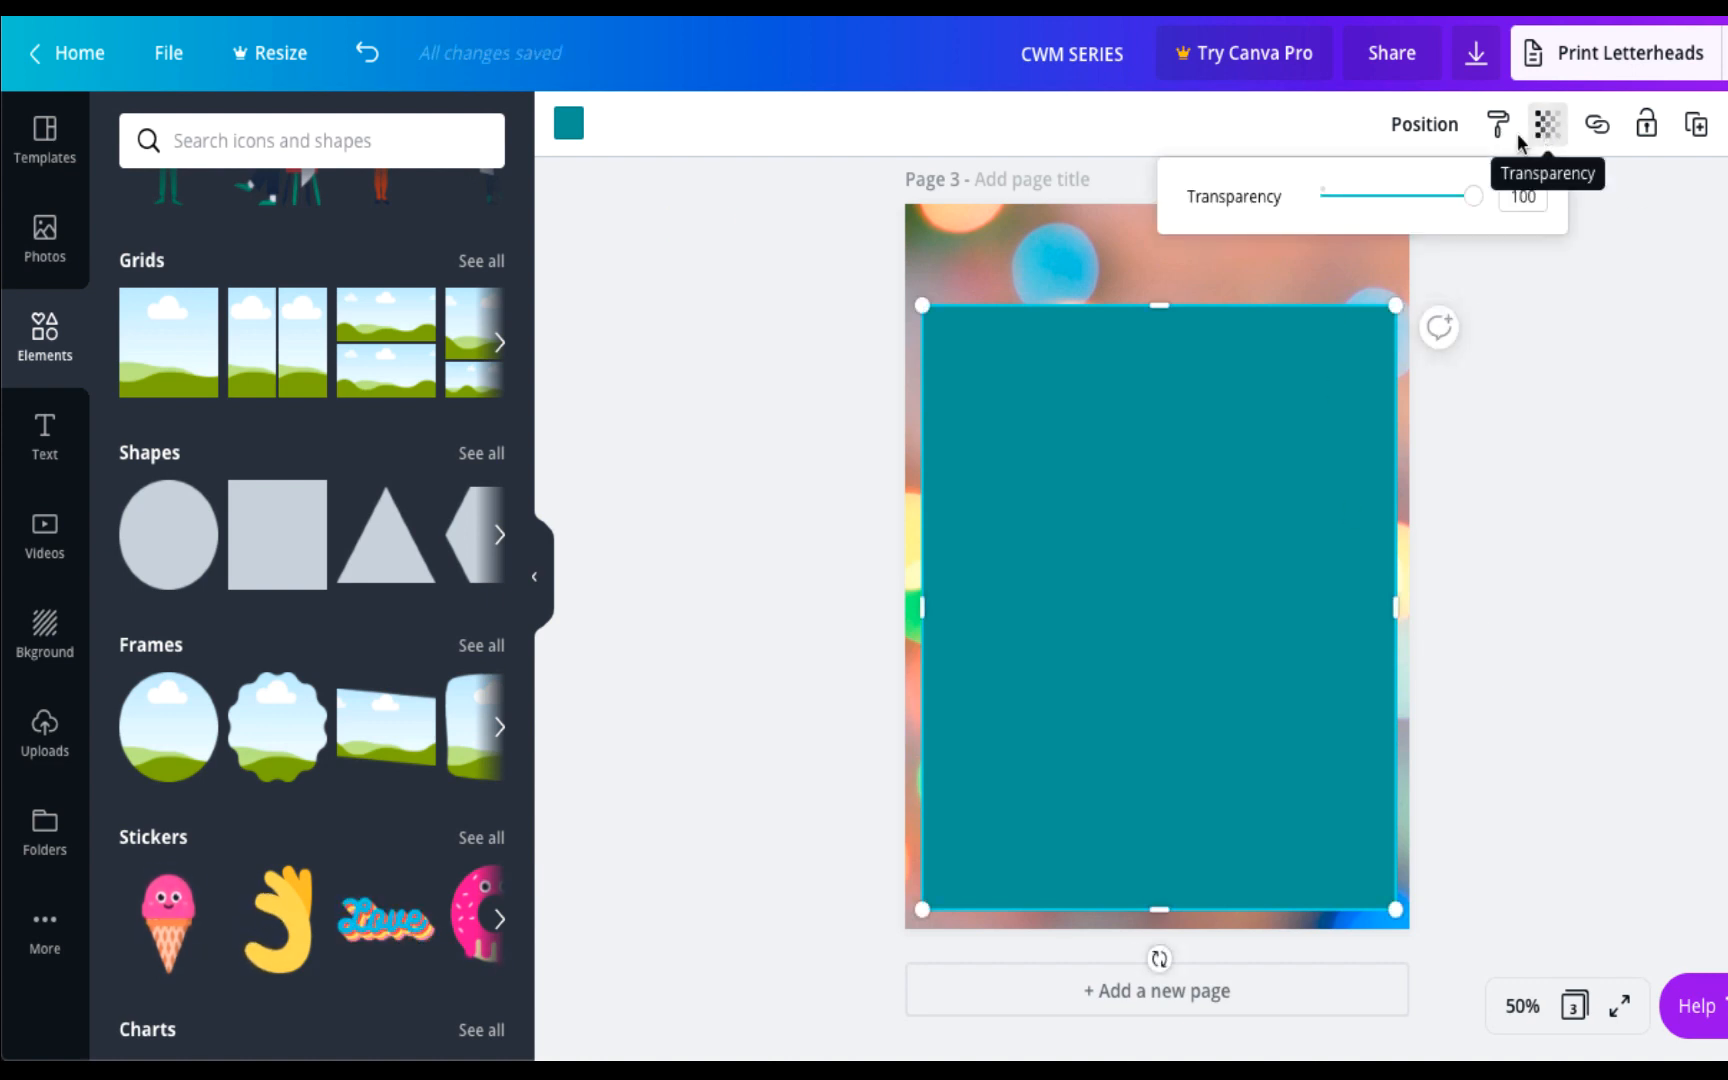
drag(1440, 205, 1380, 205)
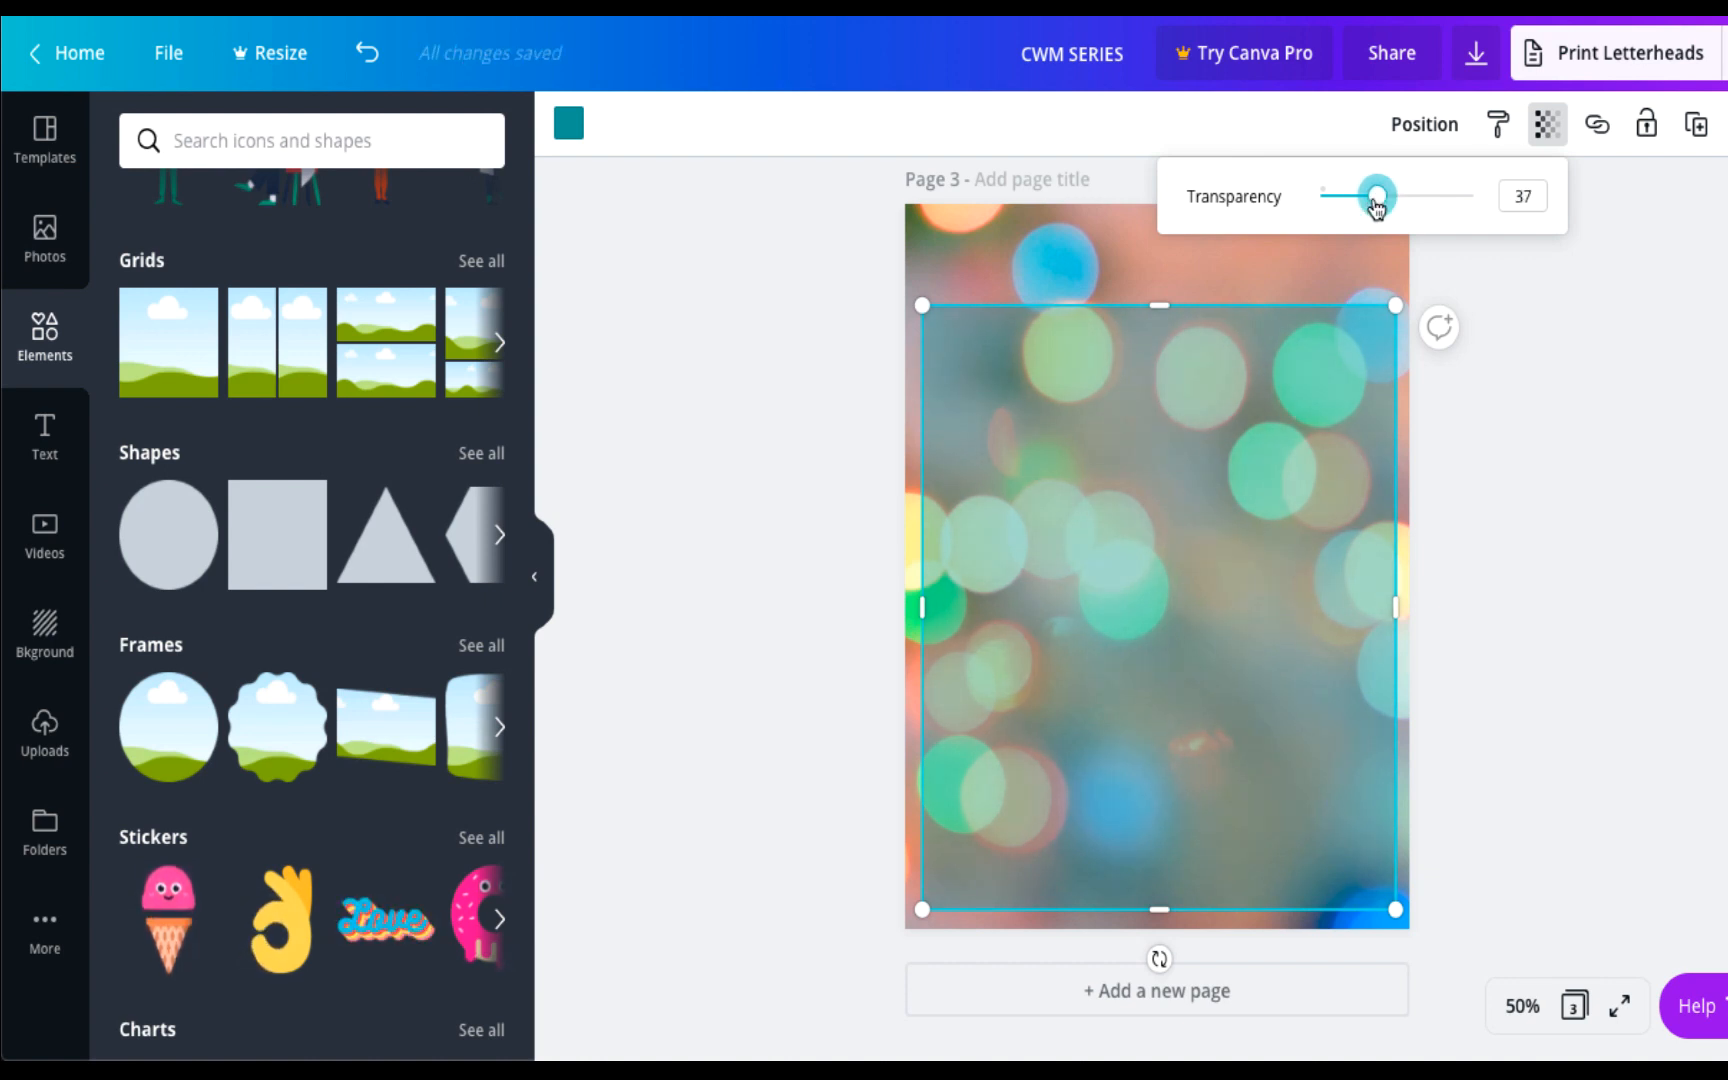
mouse_move(1377, 205)
mouse_down()
mouse_move(1361, 197)
mouse_move(1385, 200)
mouse_up()
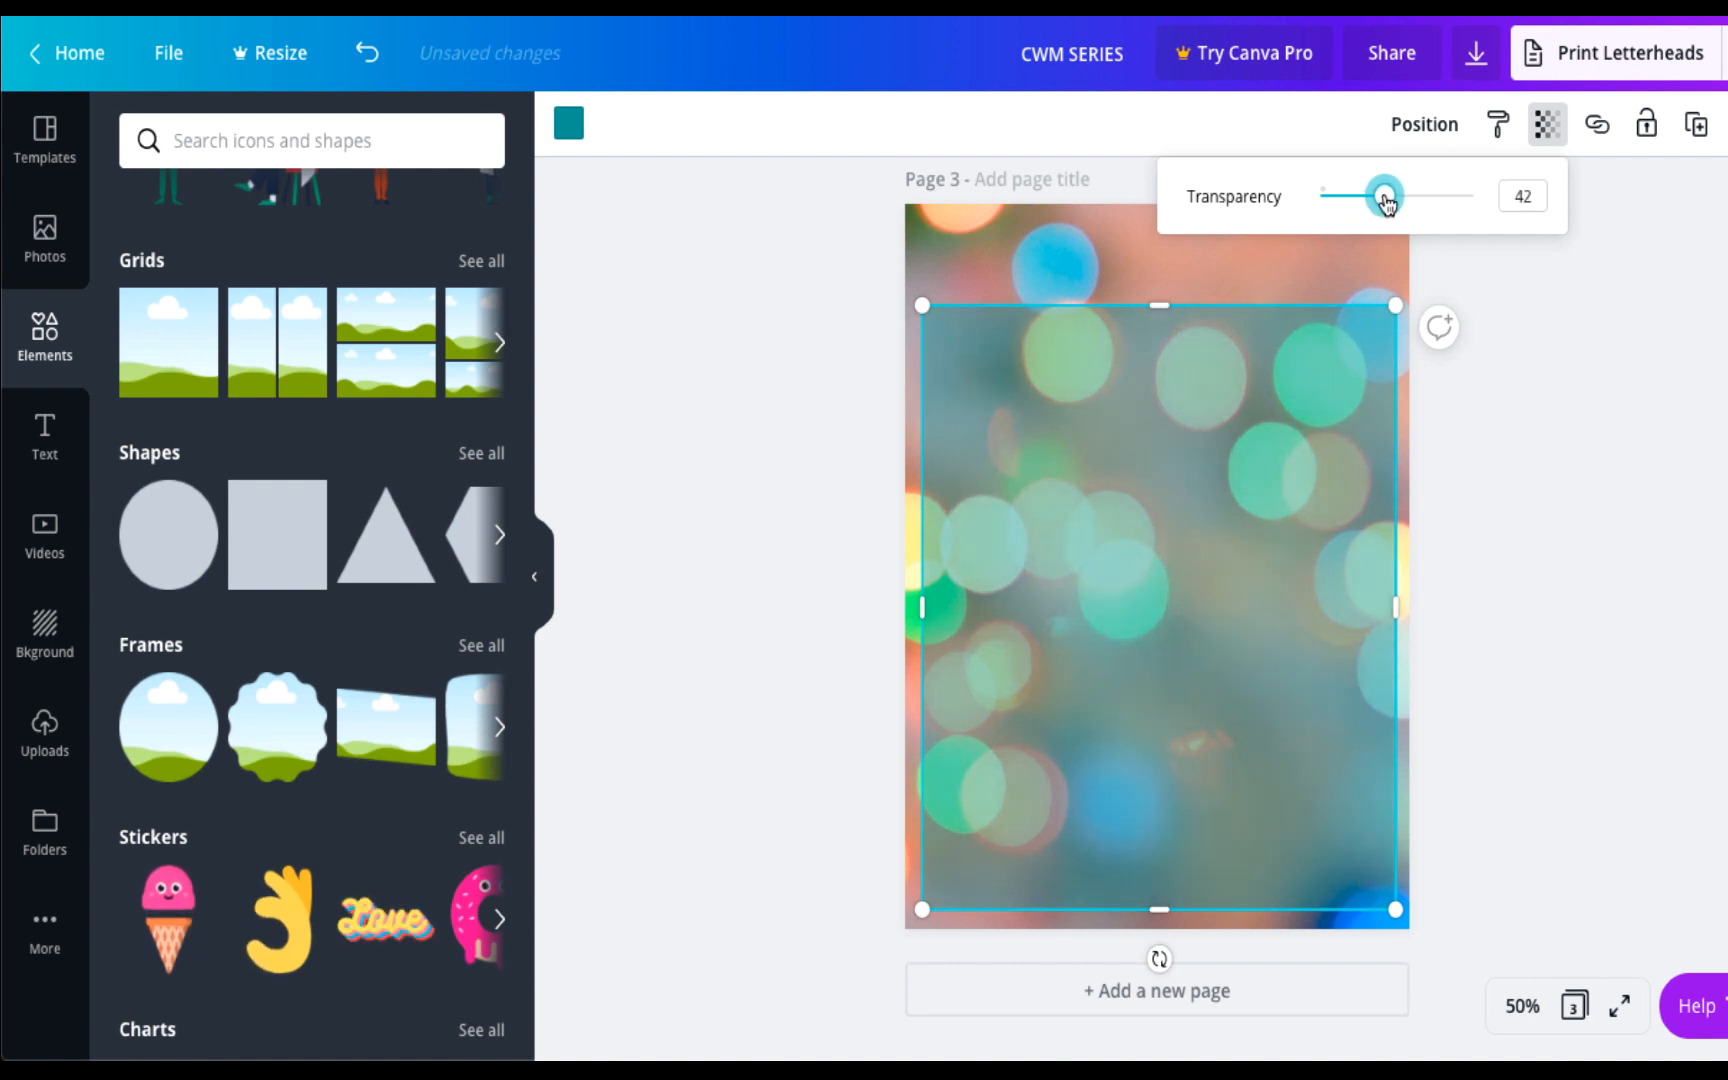
click(1457, 441)
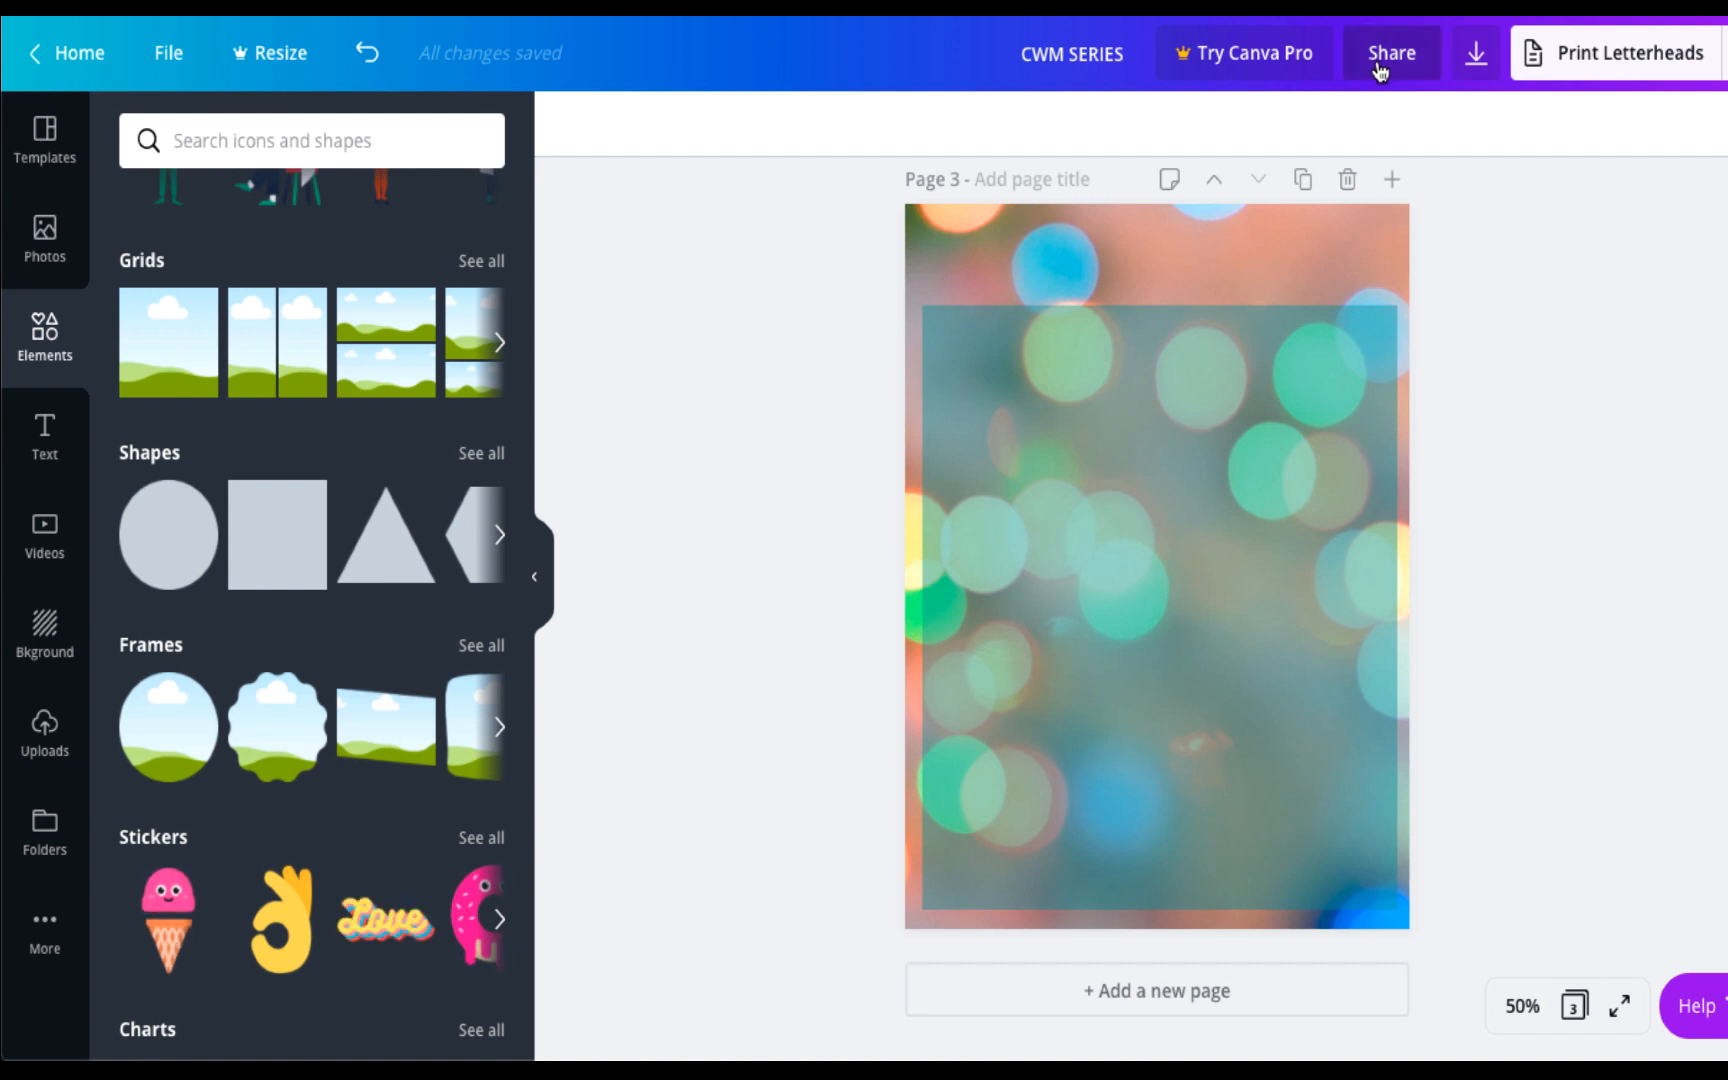
Recolor the rectangle medium grey and set its transparency to 72.
click(1161, 374)
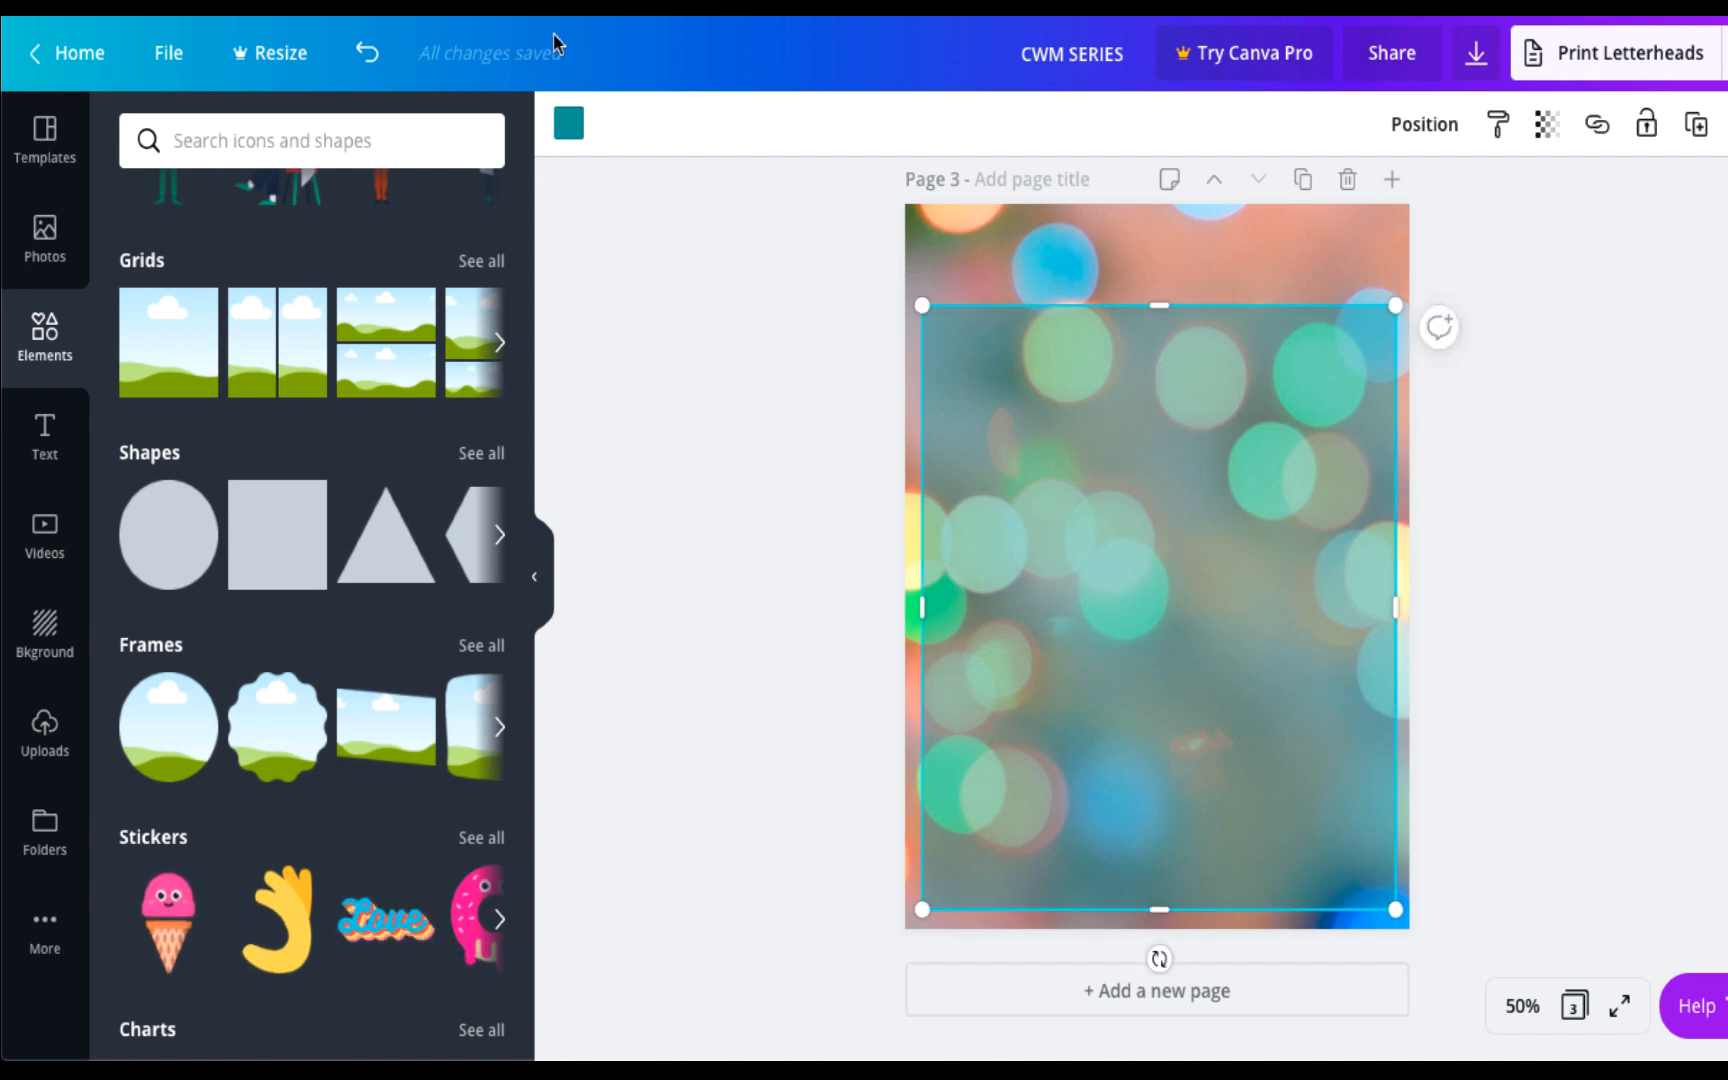
click(568, 124)
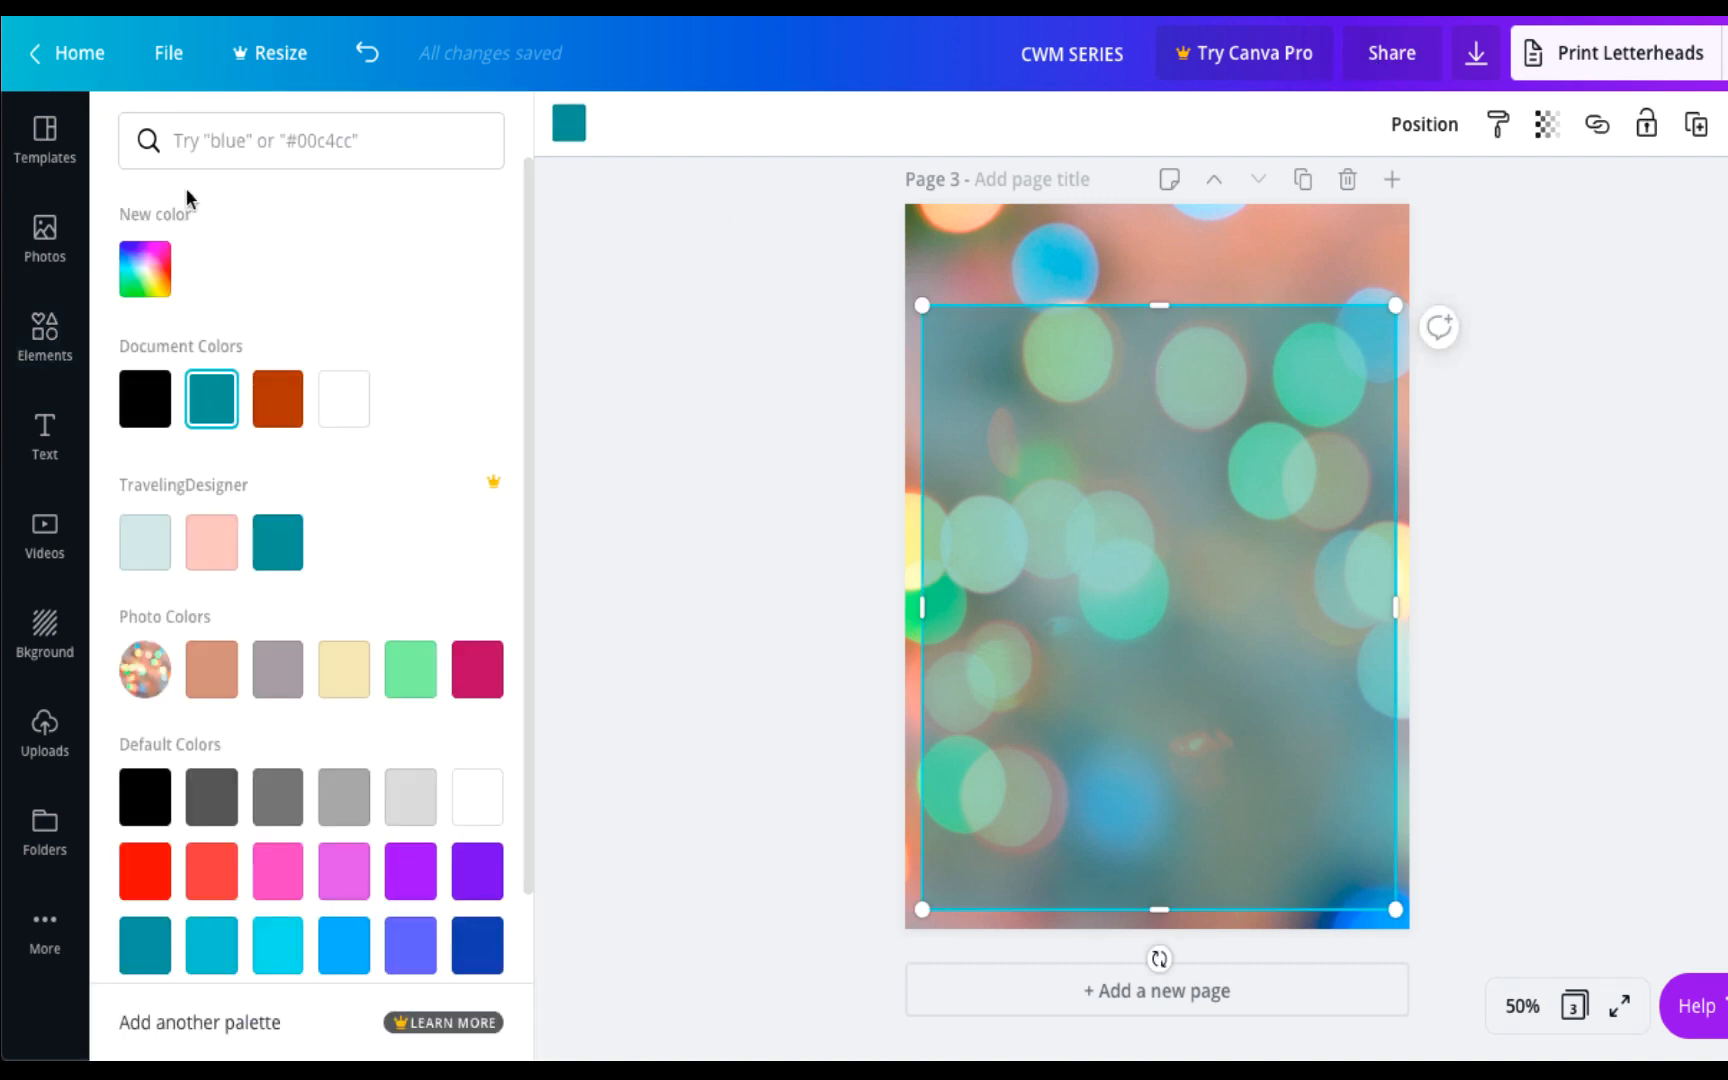
click(218, 672)
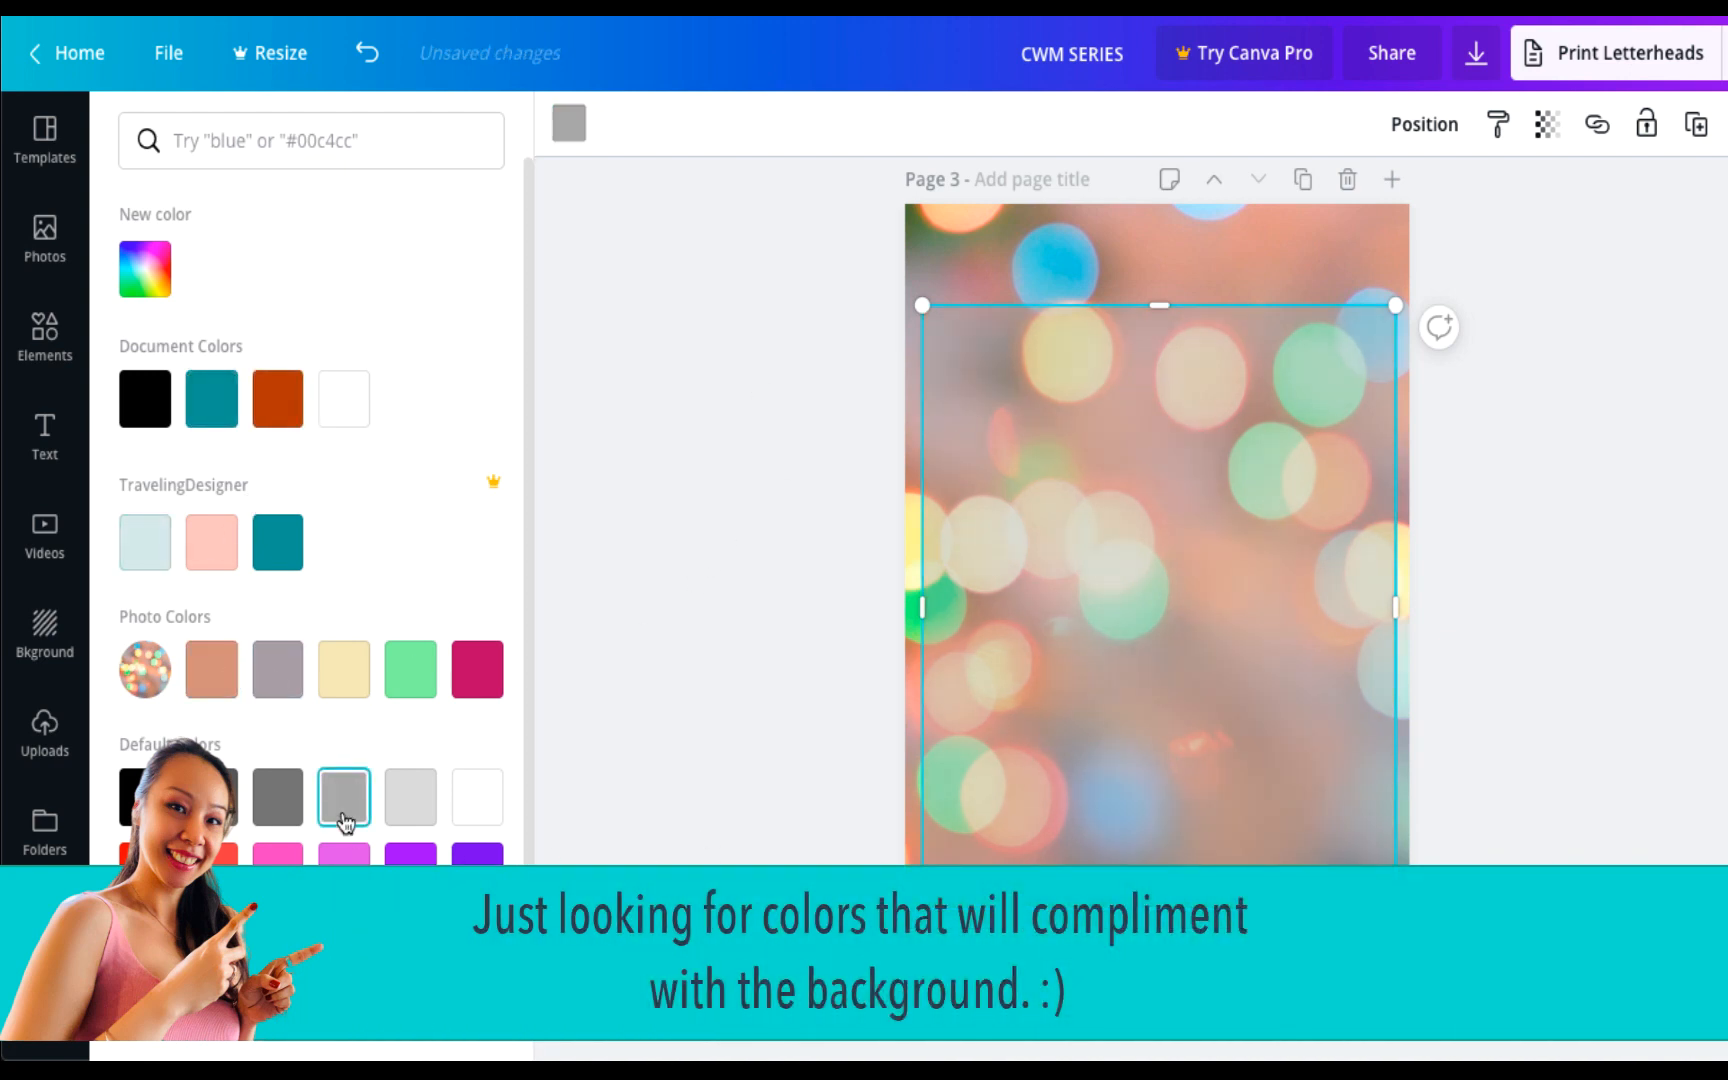
click(1547, 124)
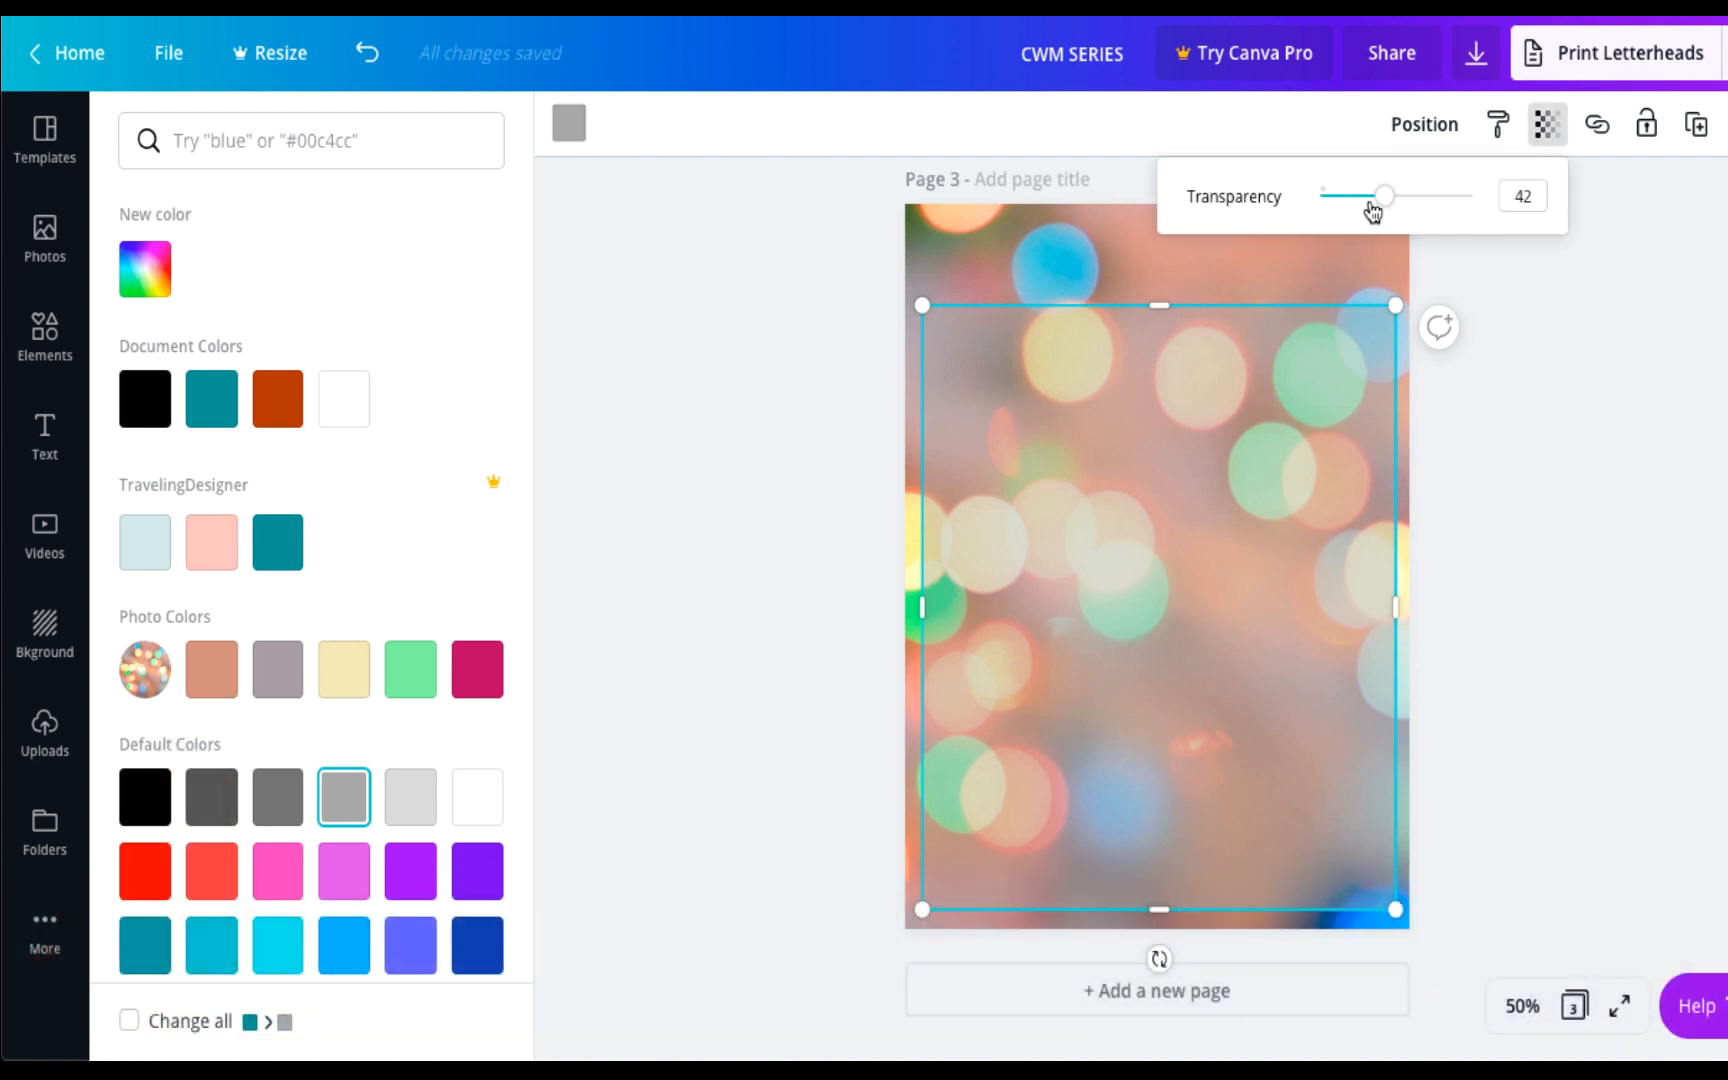
drag(1385, 195, 1431, 195)
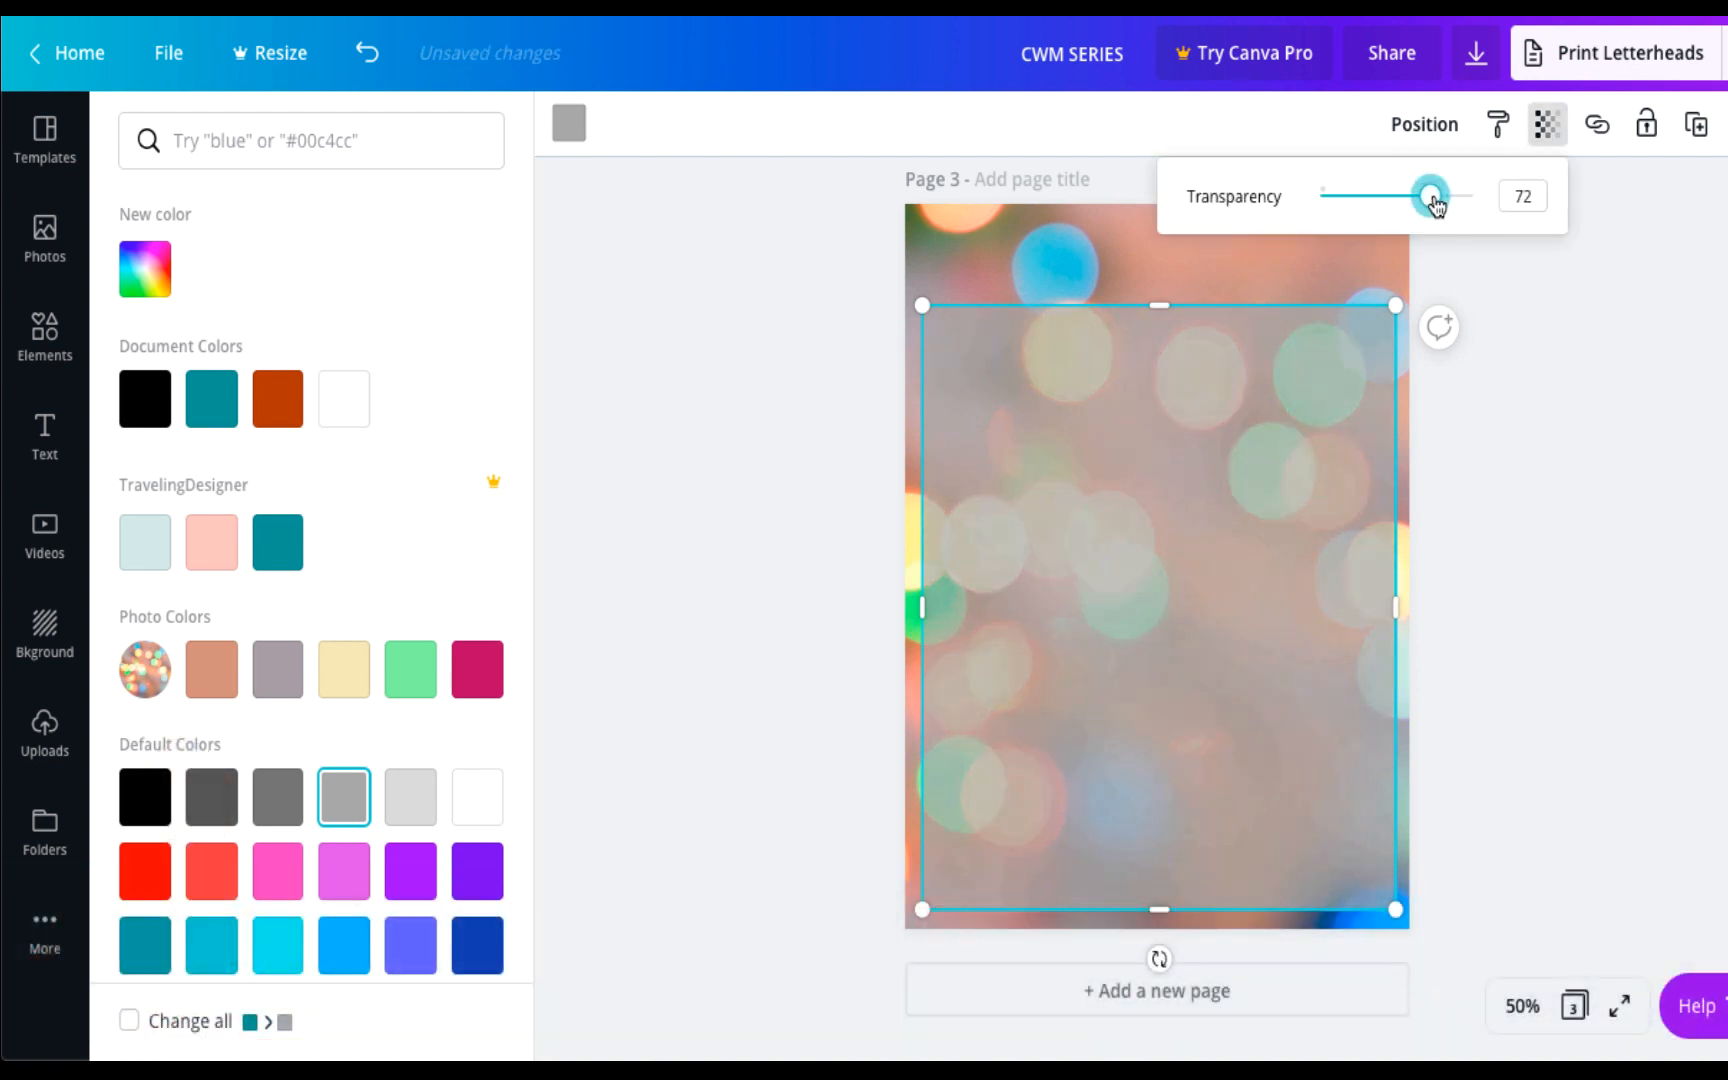
Try light pink on the rectangle, then settle on the peach tone from the photo colors.
click(204, 564)
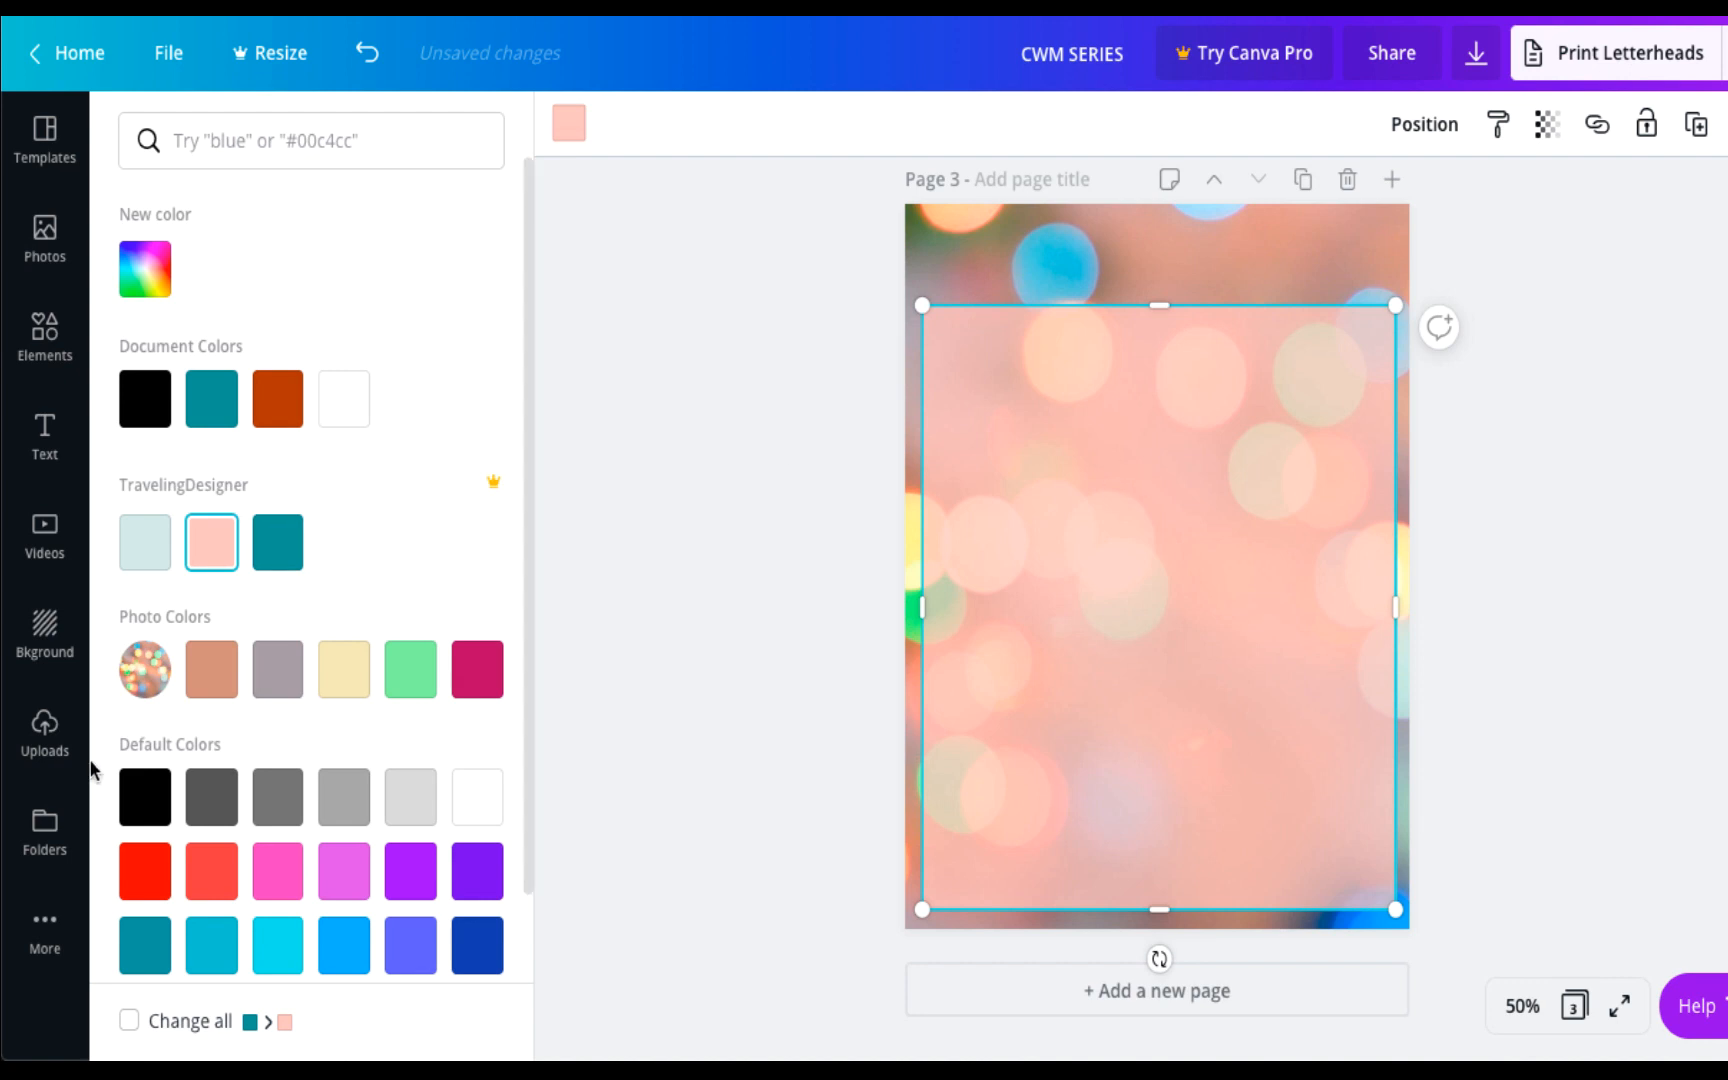
click(211, 669)
click(1472, 480)
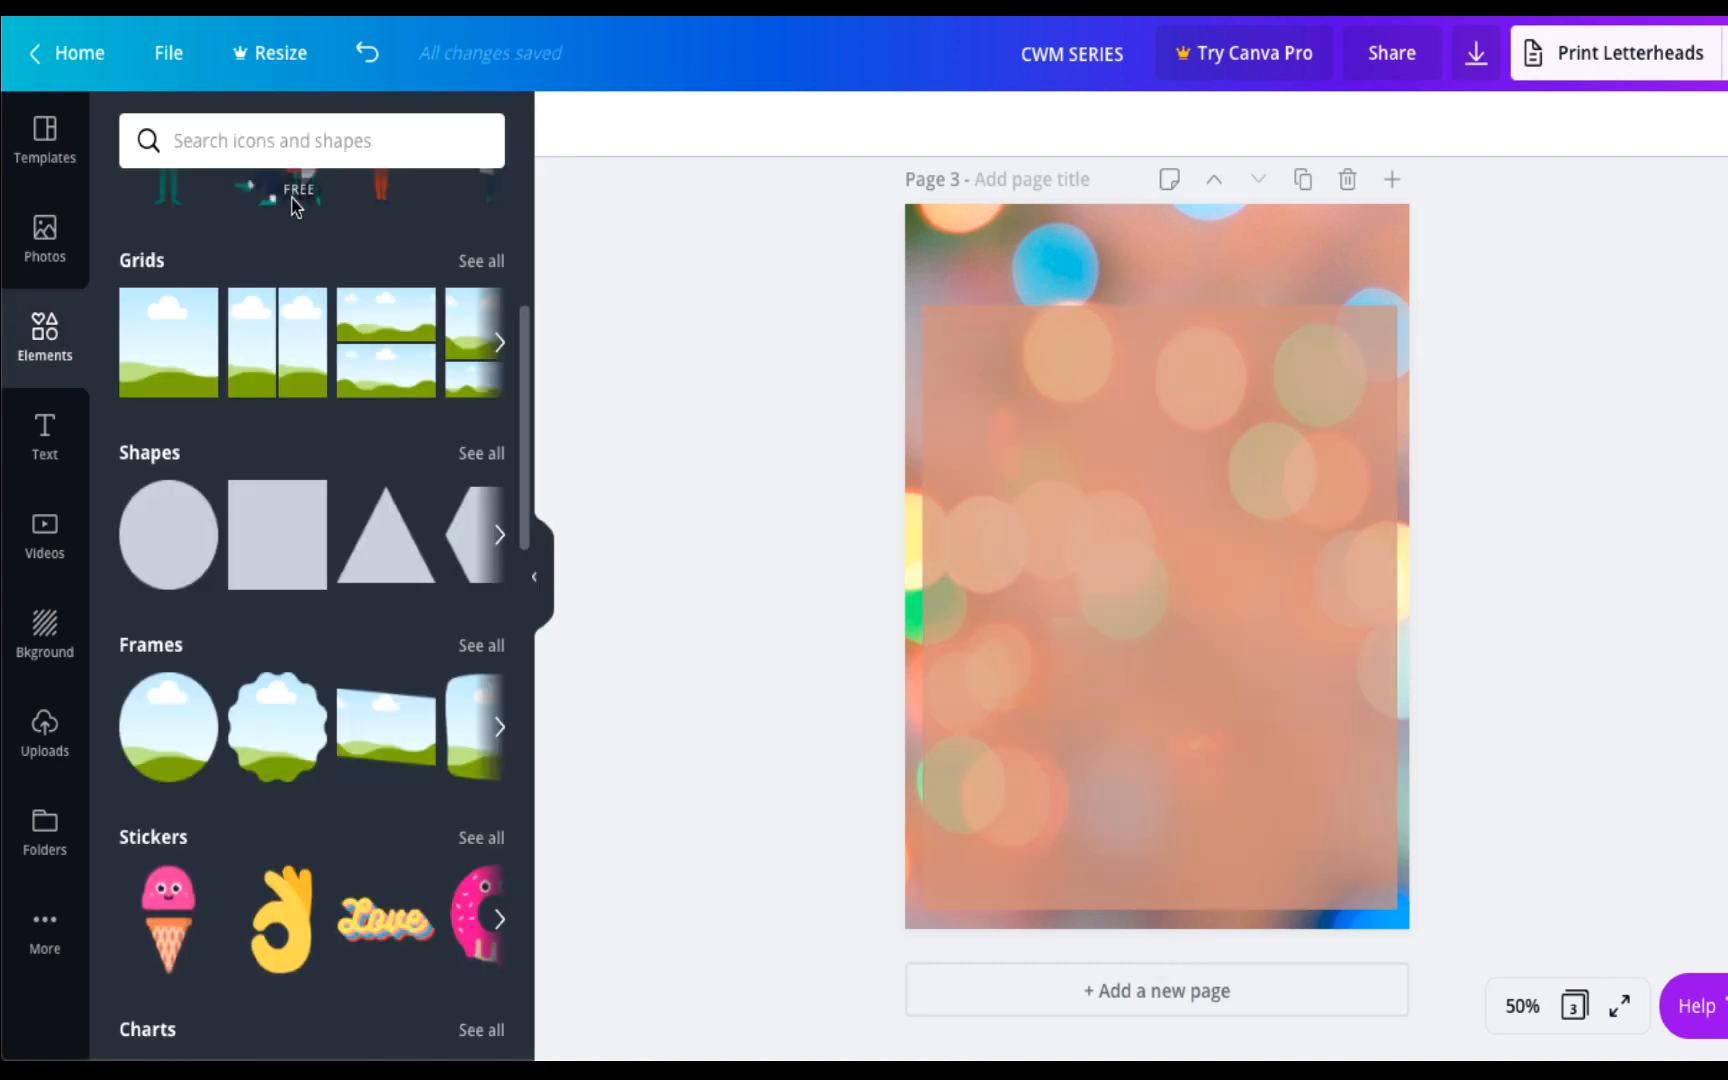
Insert the "DAZZLE eau de parfum" font combination, ungroup it and delete the "eau de parfum" line.
click(44, 440)
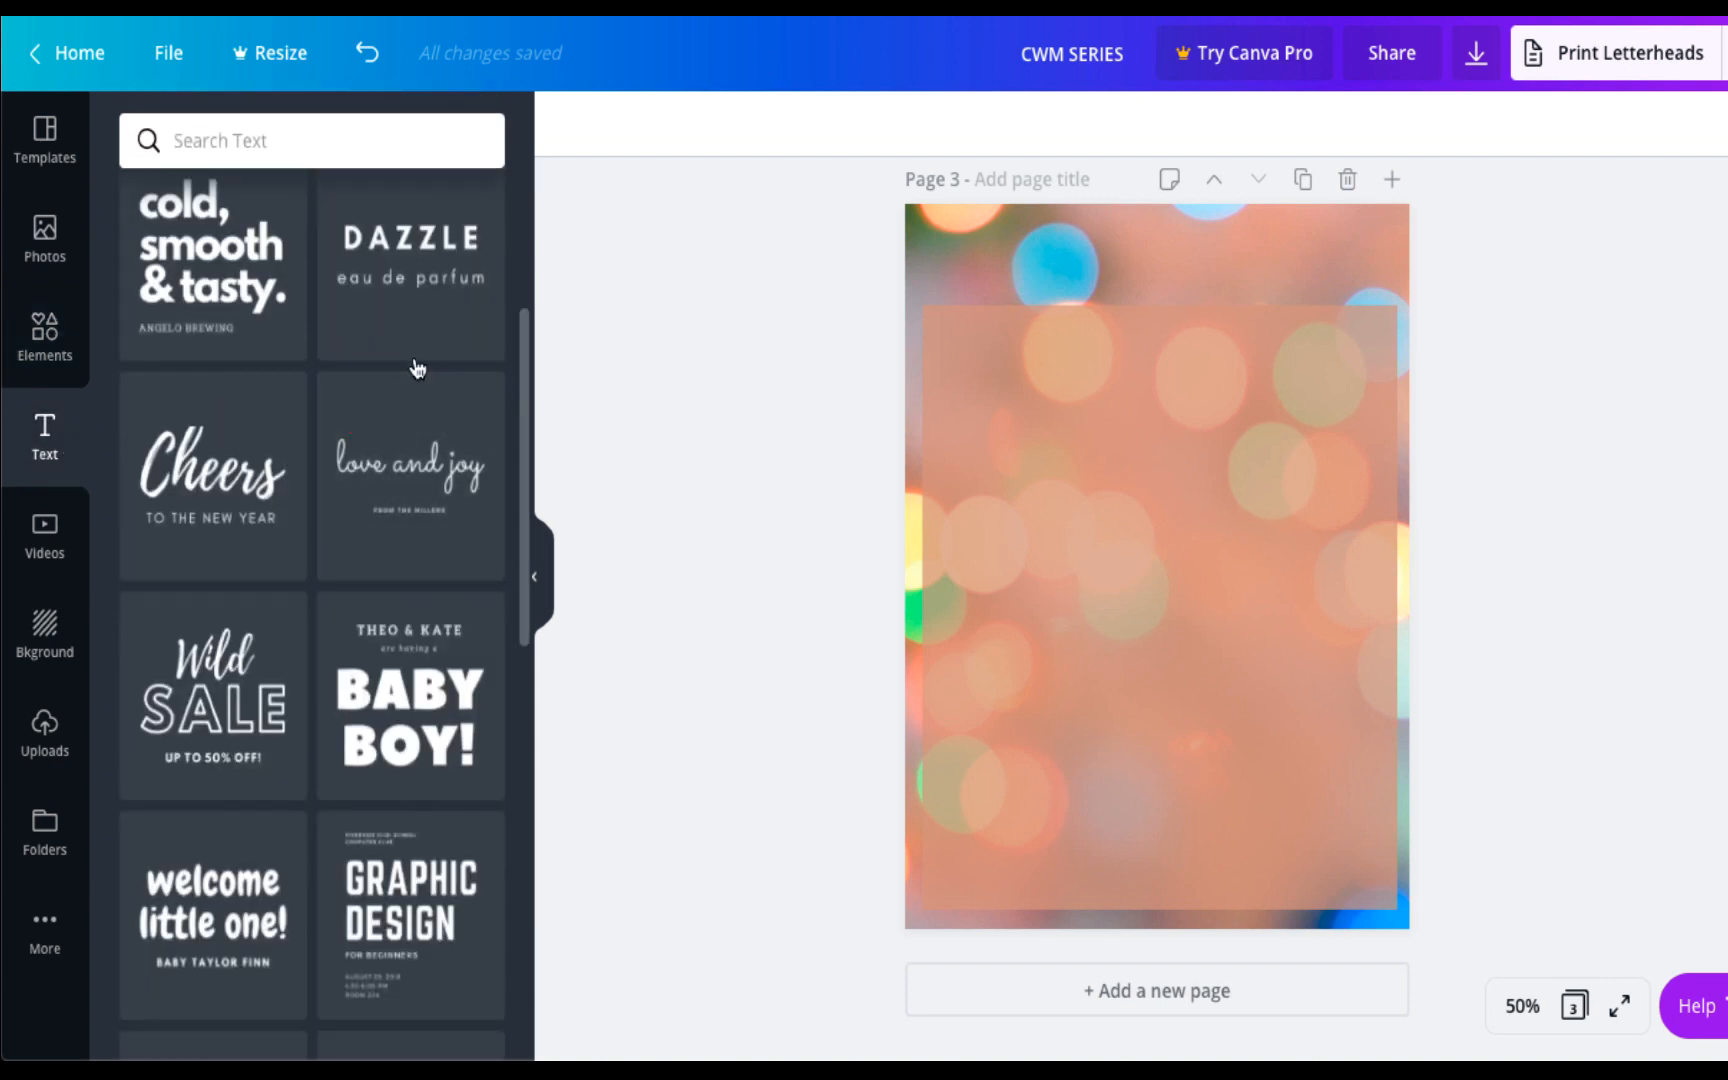
scroll(415, 380, up, 2)
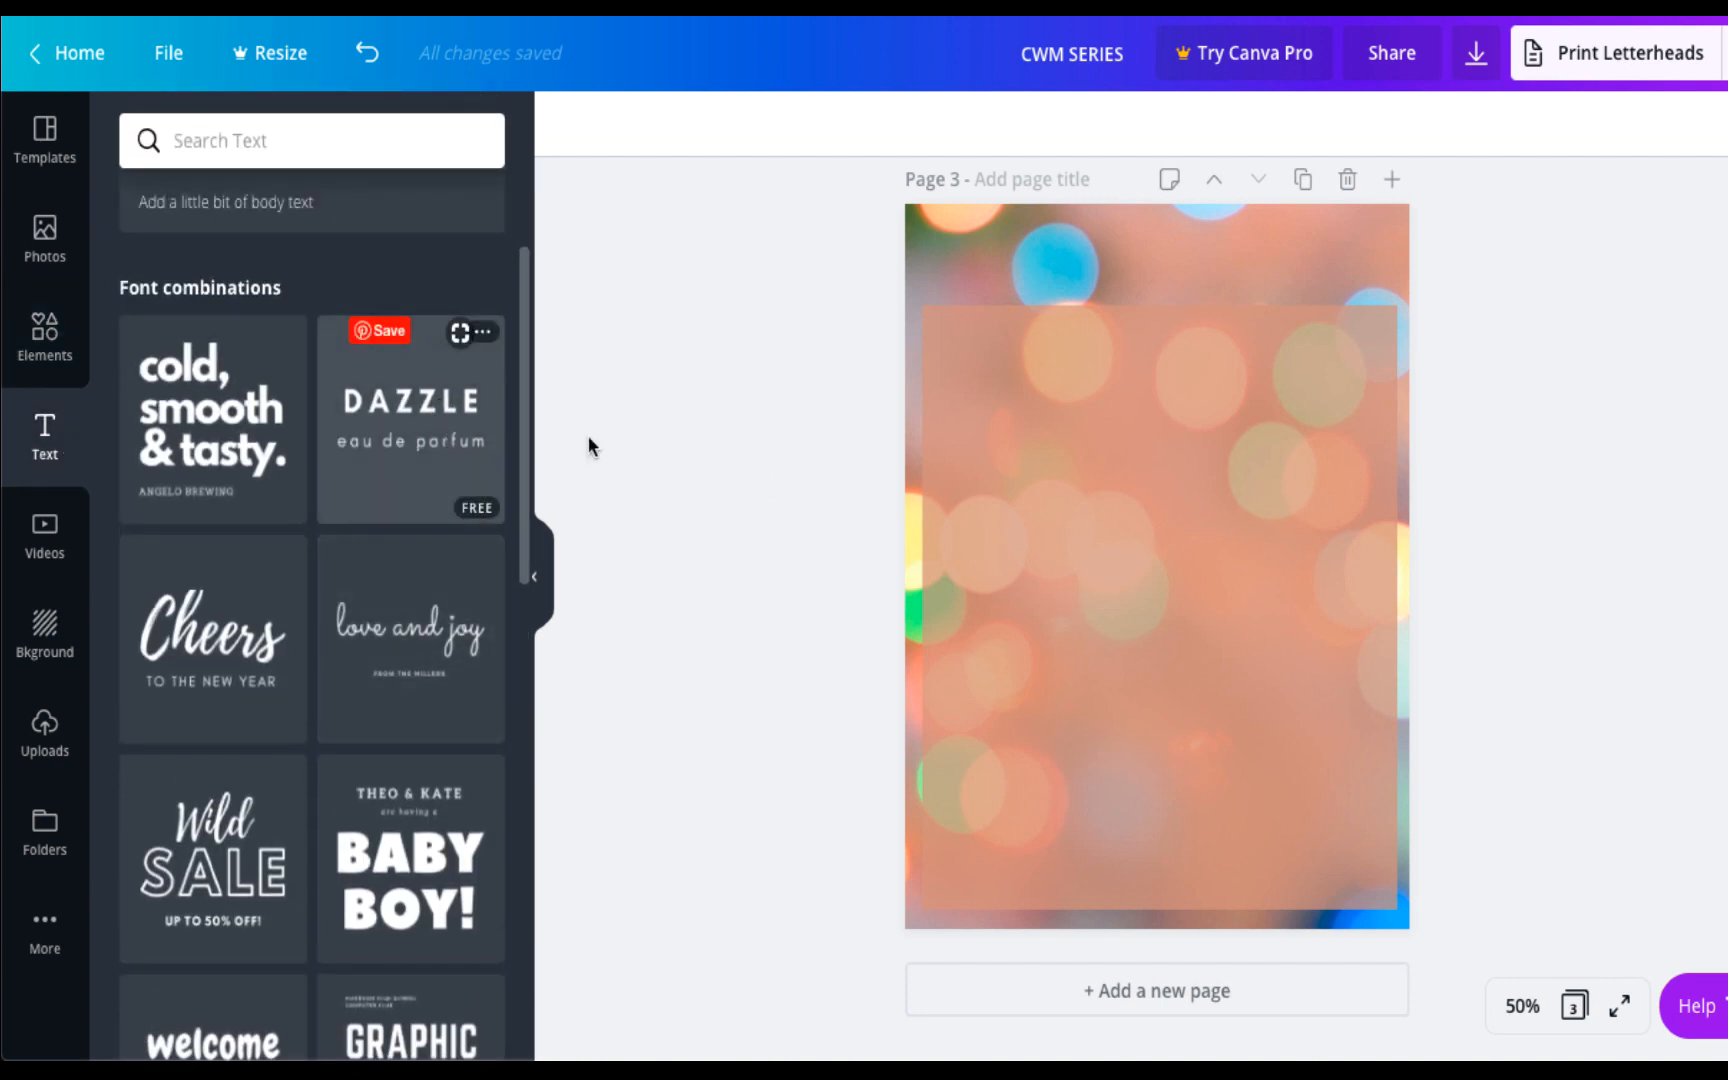
click(1250, 611)
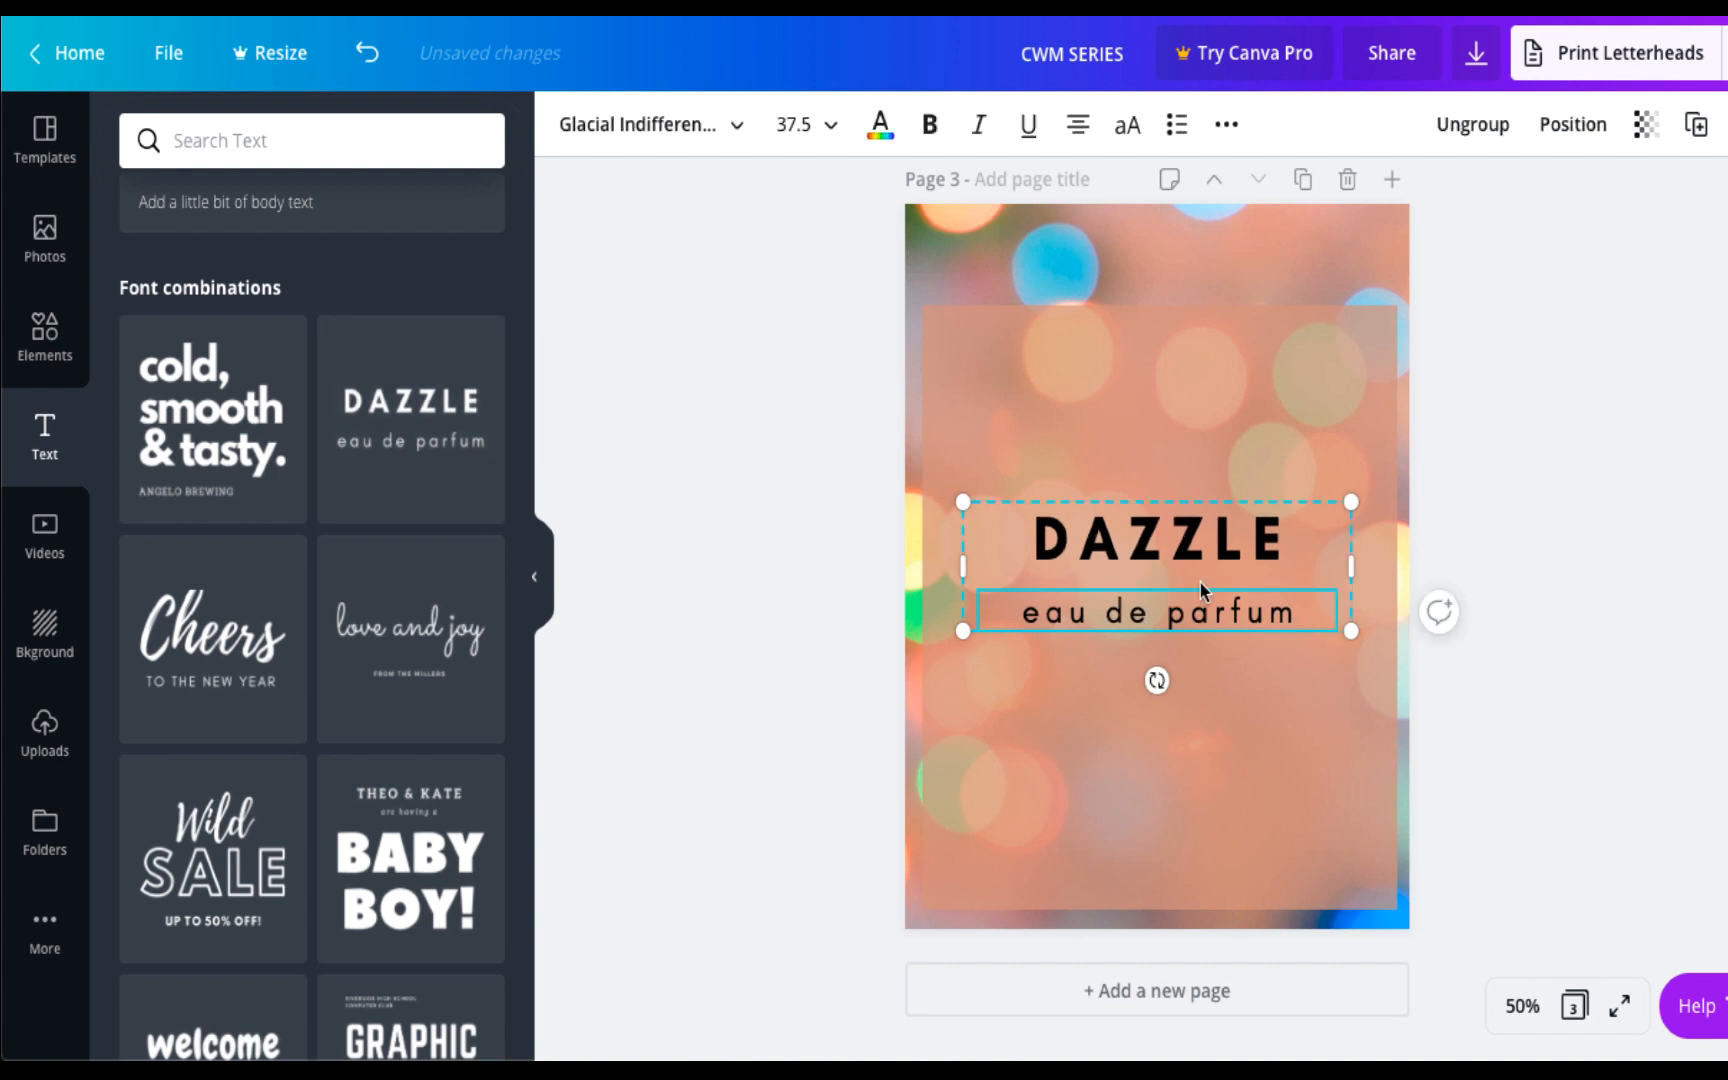
click(1470, 130)
click(1283, 622)
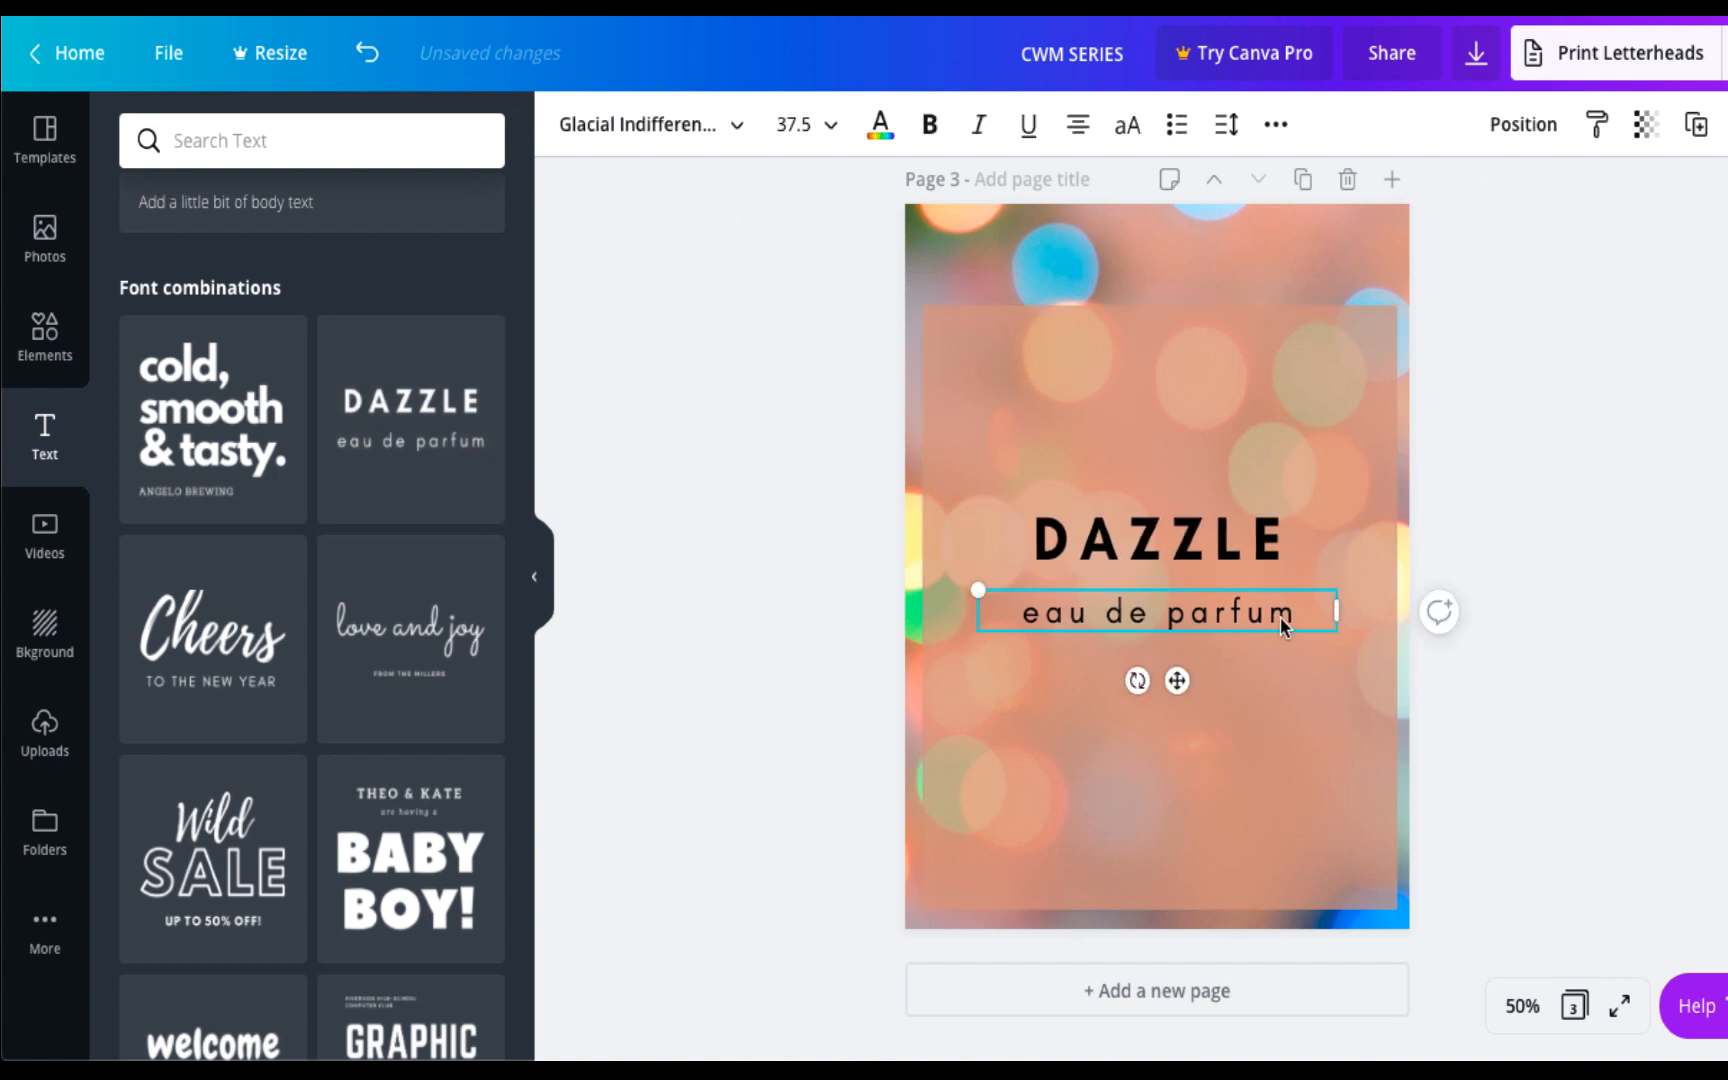
key(Delete)
Move the DAZZLE heading above the peach rectangle and replace its text with "WORKOUT".
drag(1154, 315, 1166, 261)
double_click(1166, 262)
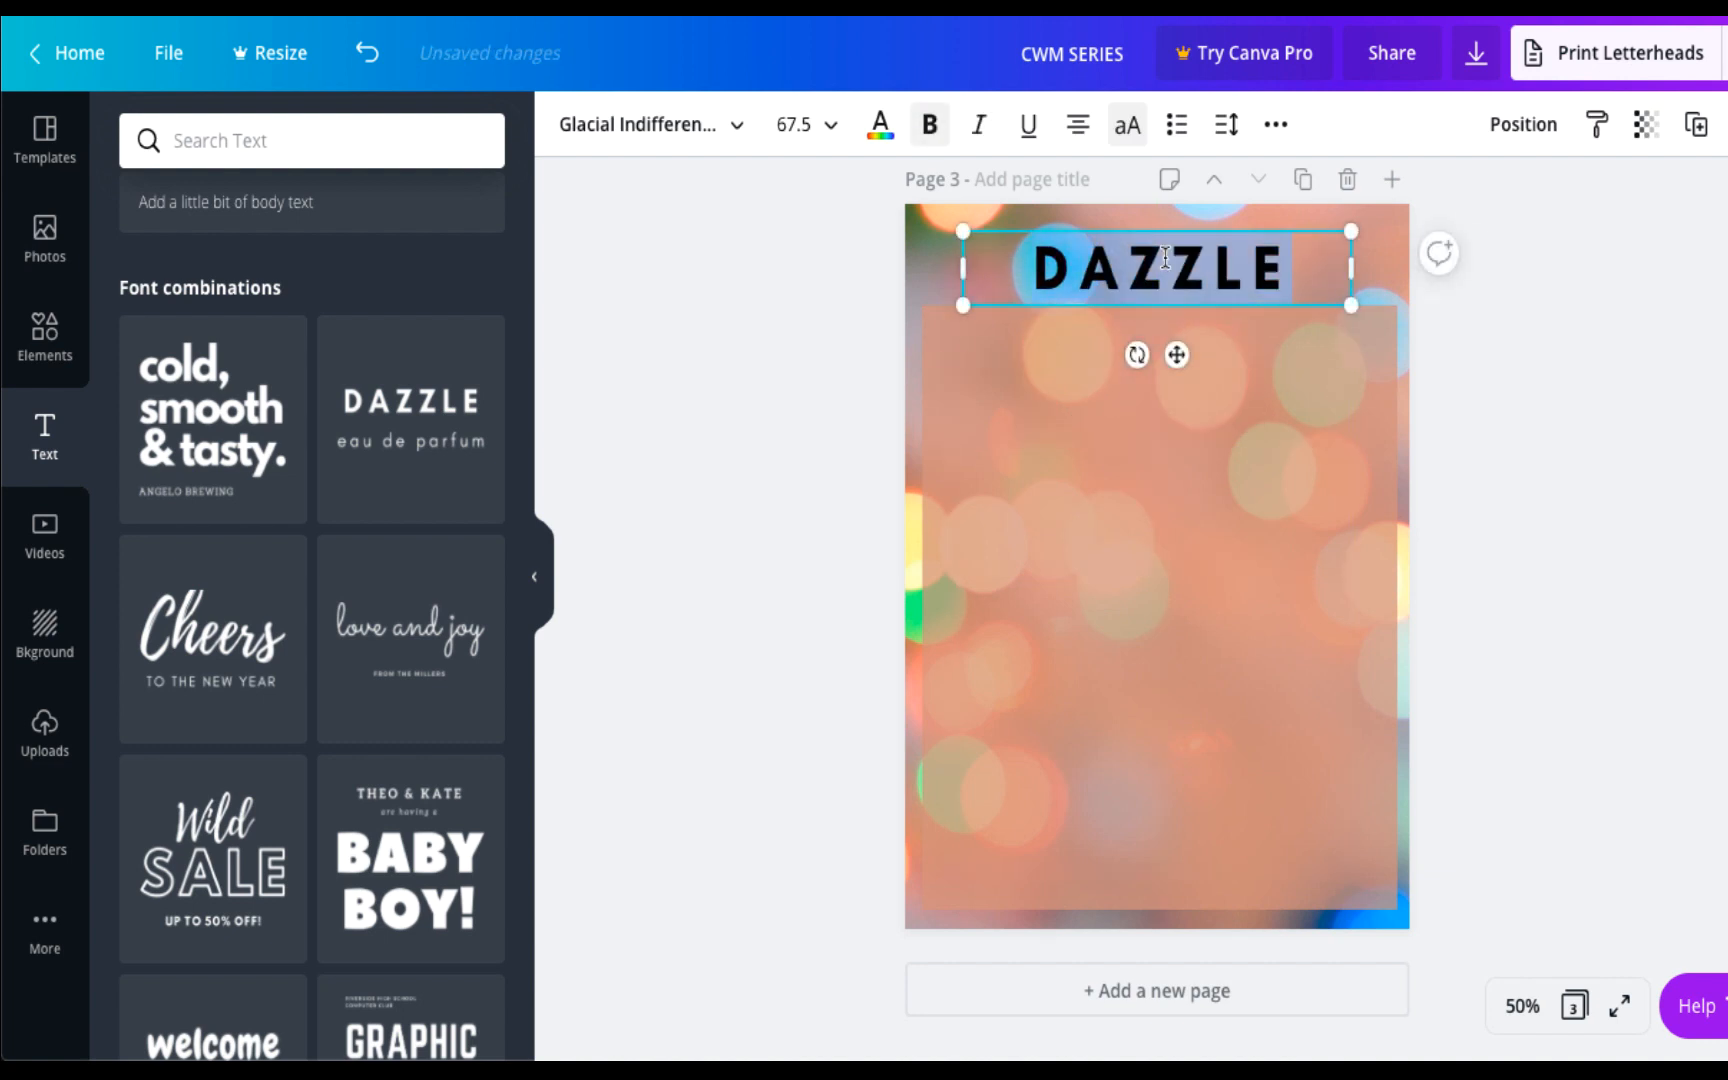
text(WORK)
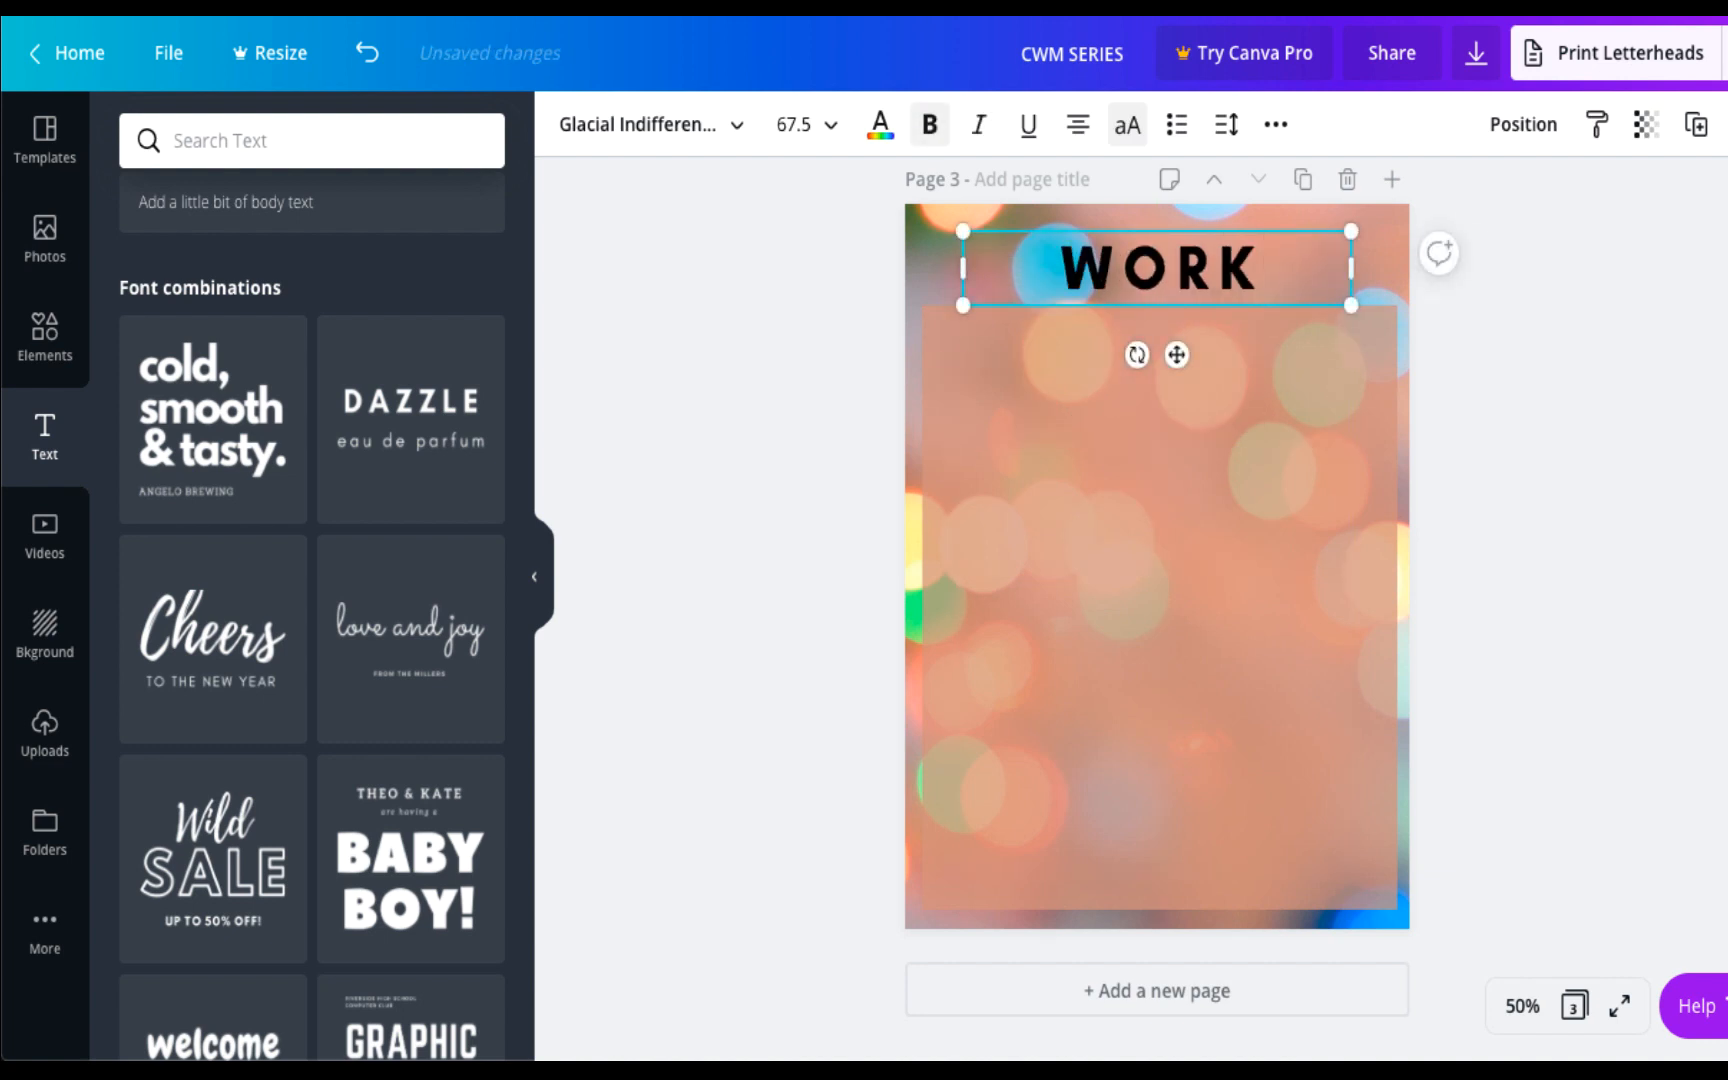
text(OUT)
Set the heading's font size to 30 and extend its text to "WORKOUT SCHEDULE".
key(ctrl+a)
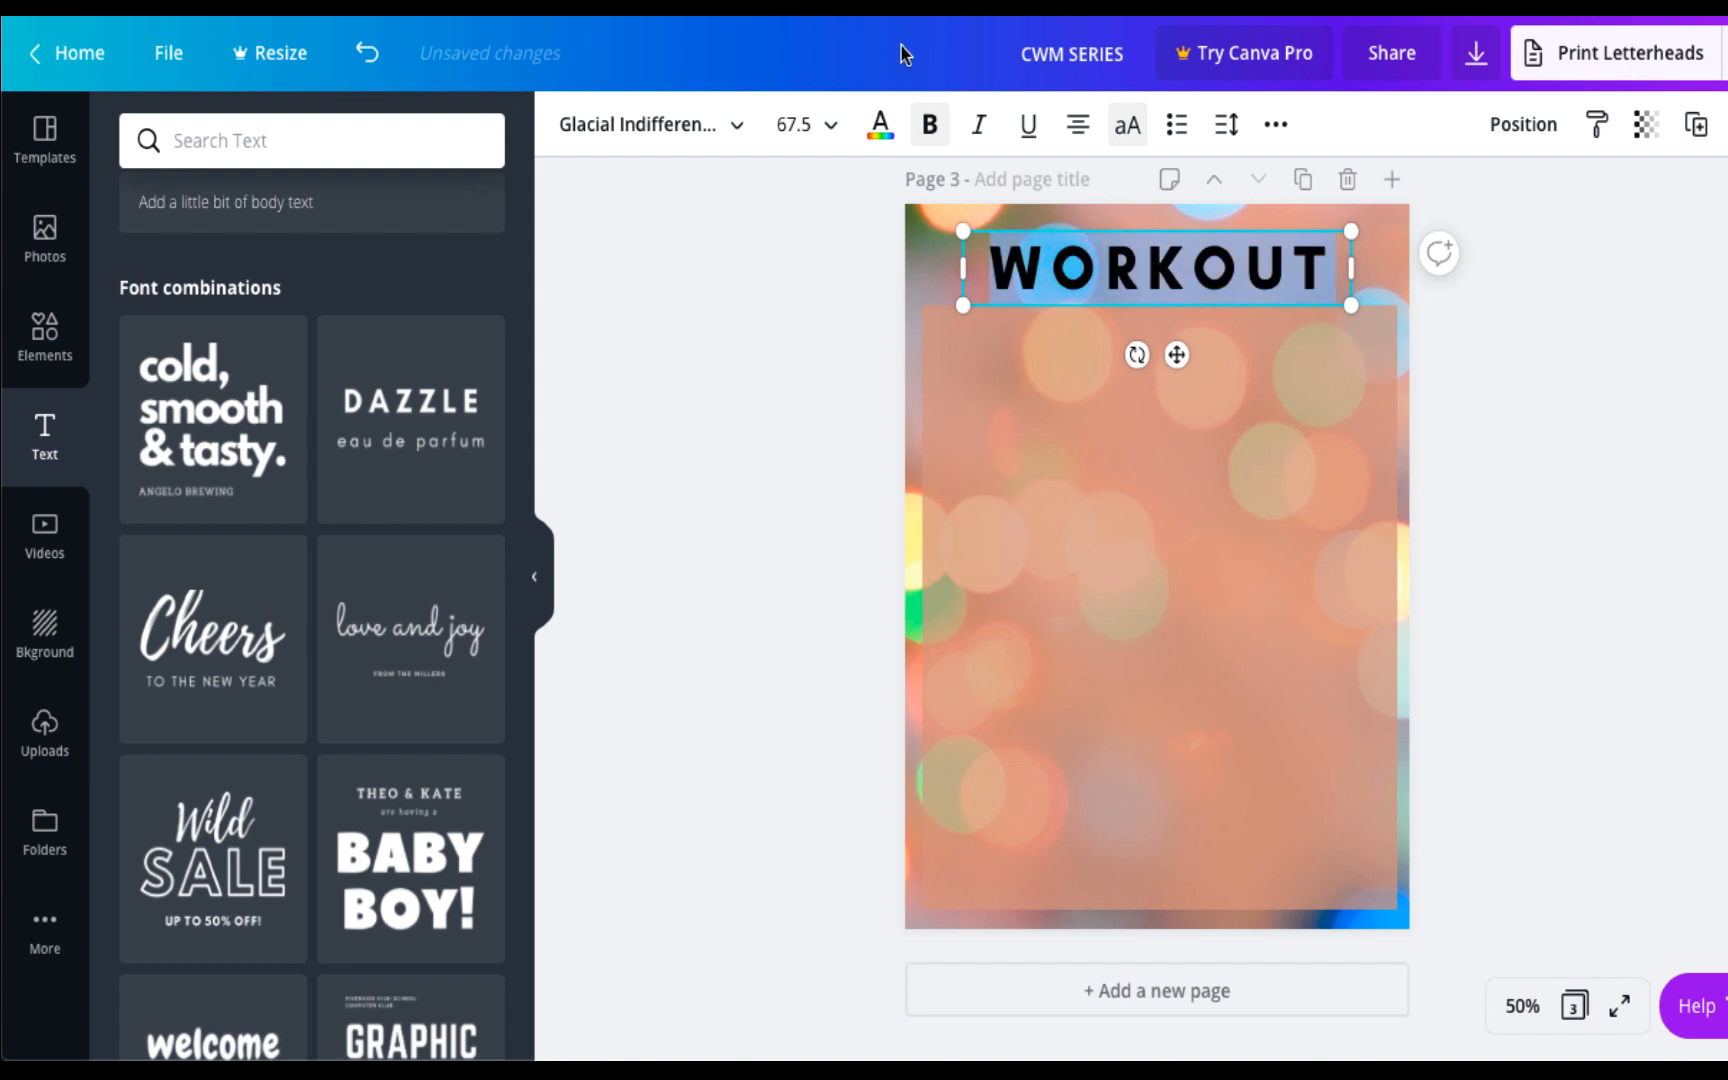
click(795, 125)
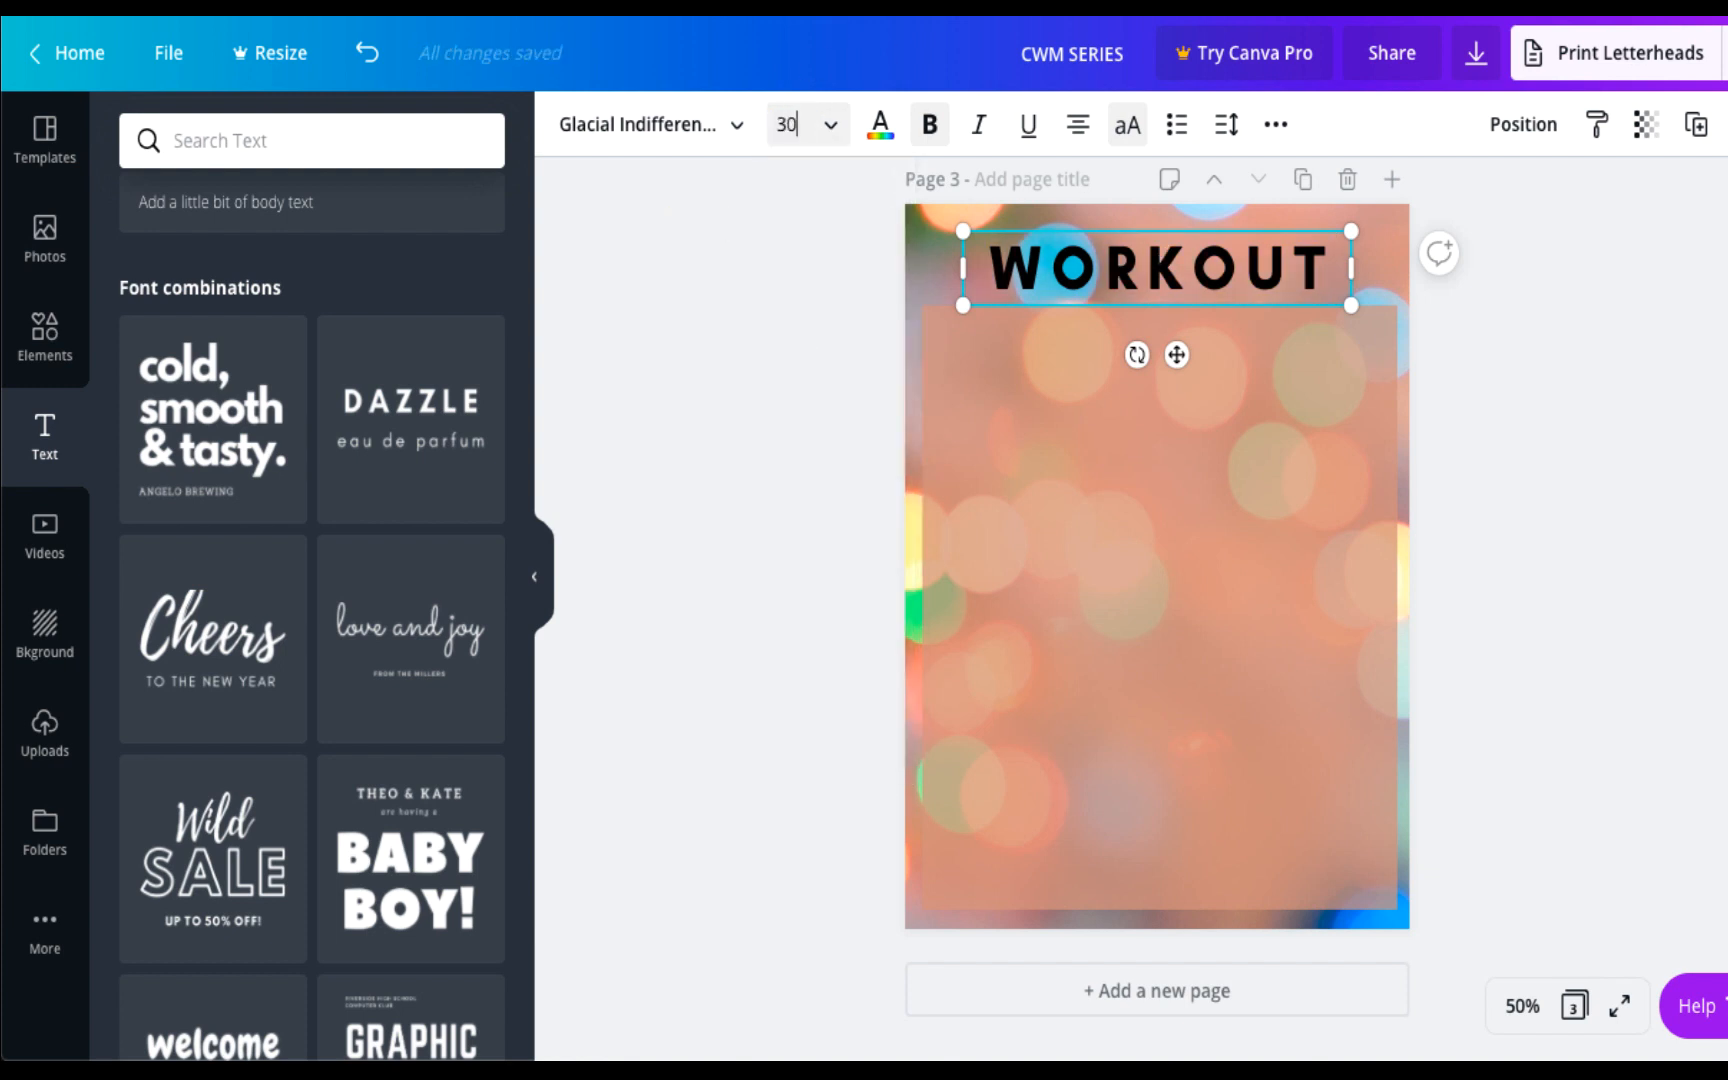
key(Return)
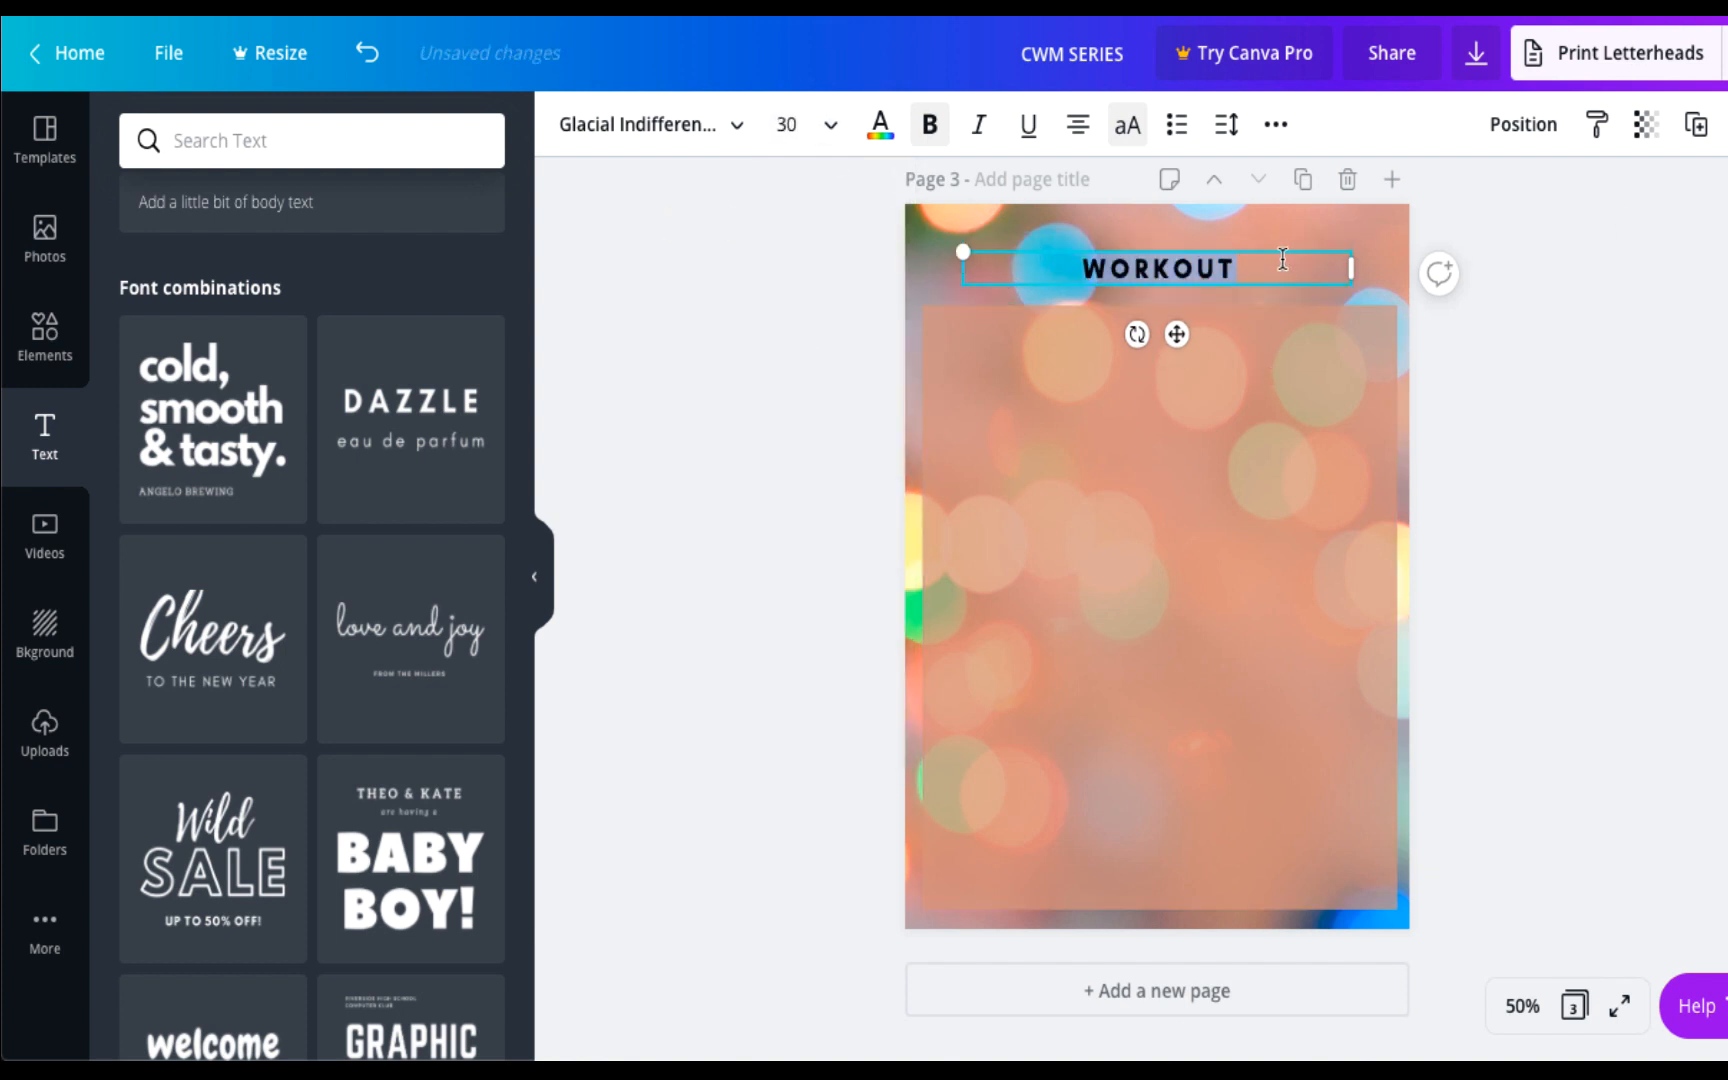
text(SCHEDULE)
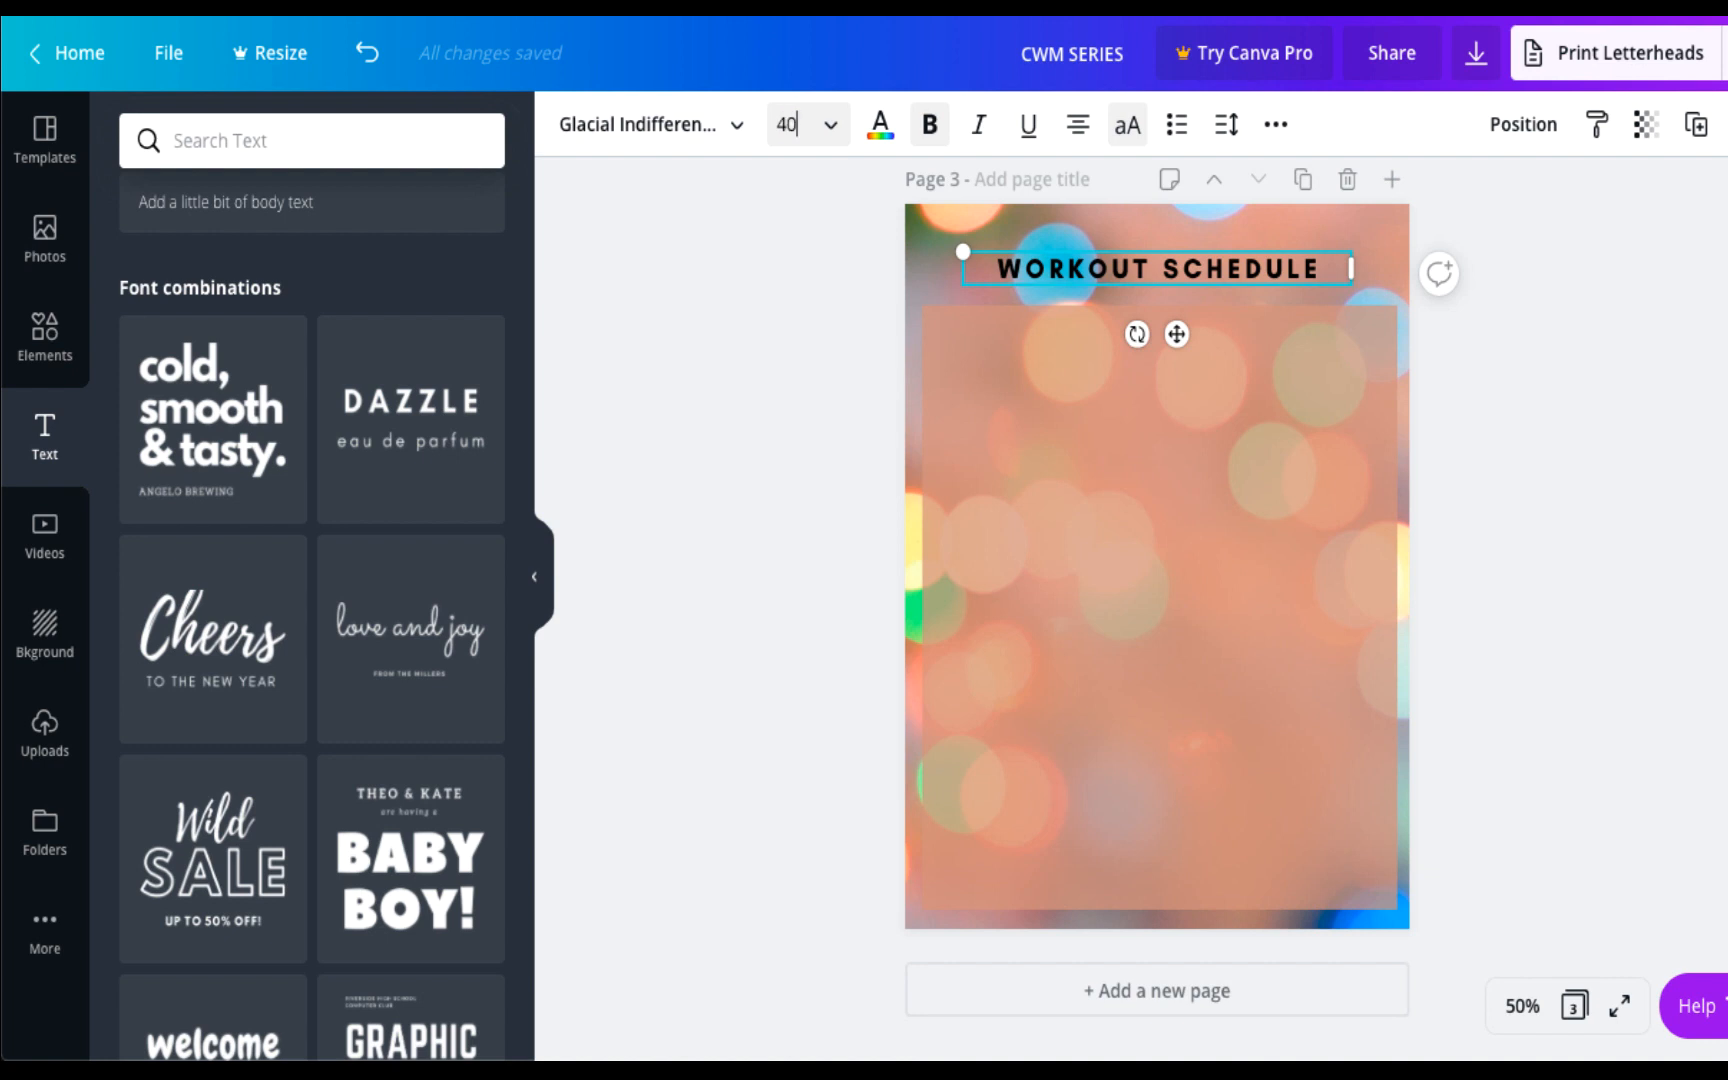
Set the heading's font size to 40 and widen its text box so the title fits on one line.
click(787, 124)
text(40)
key(Return)
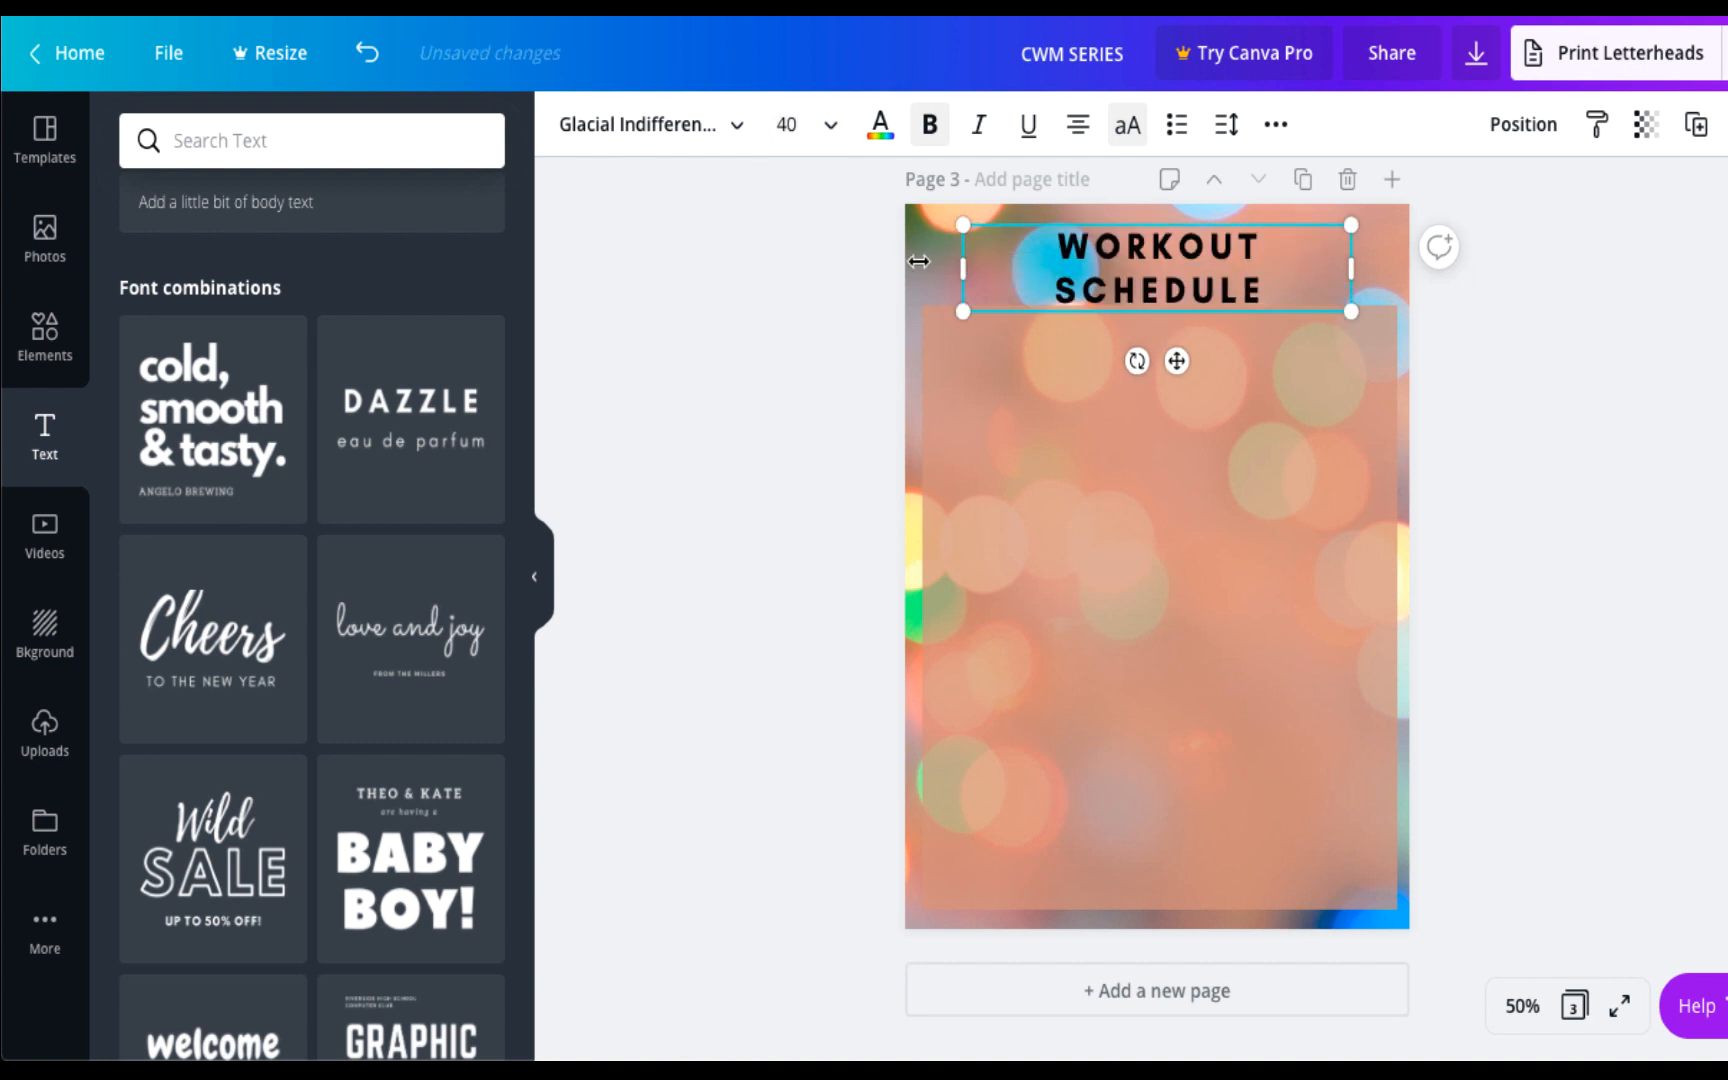
drag(918, 261, 903, 266)
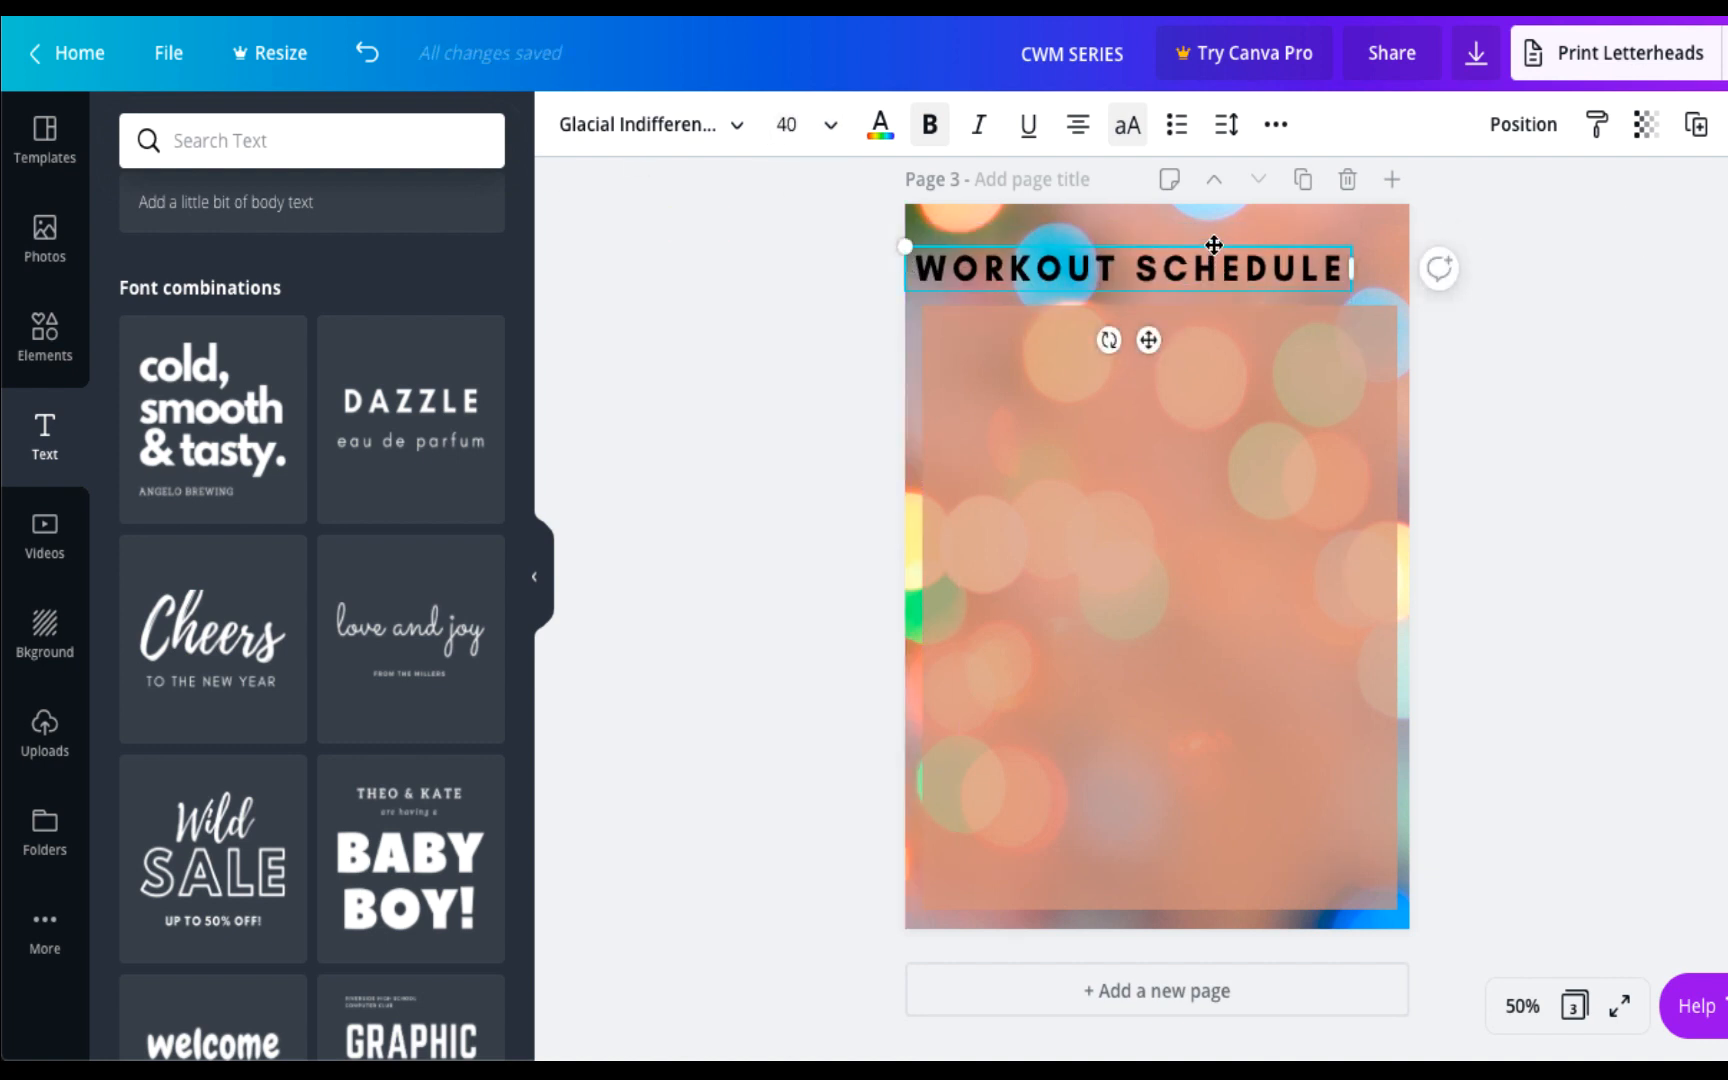
Center the WORKOUT SCHEDULE heading horizontally in the strip above the peach rectangle.
drag(1237, 244, 1232, 225)
click(1490, 350)
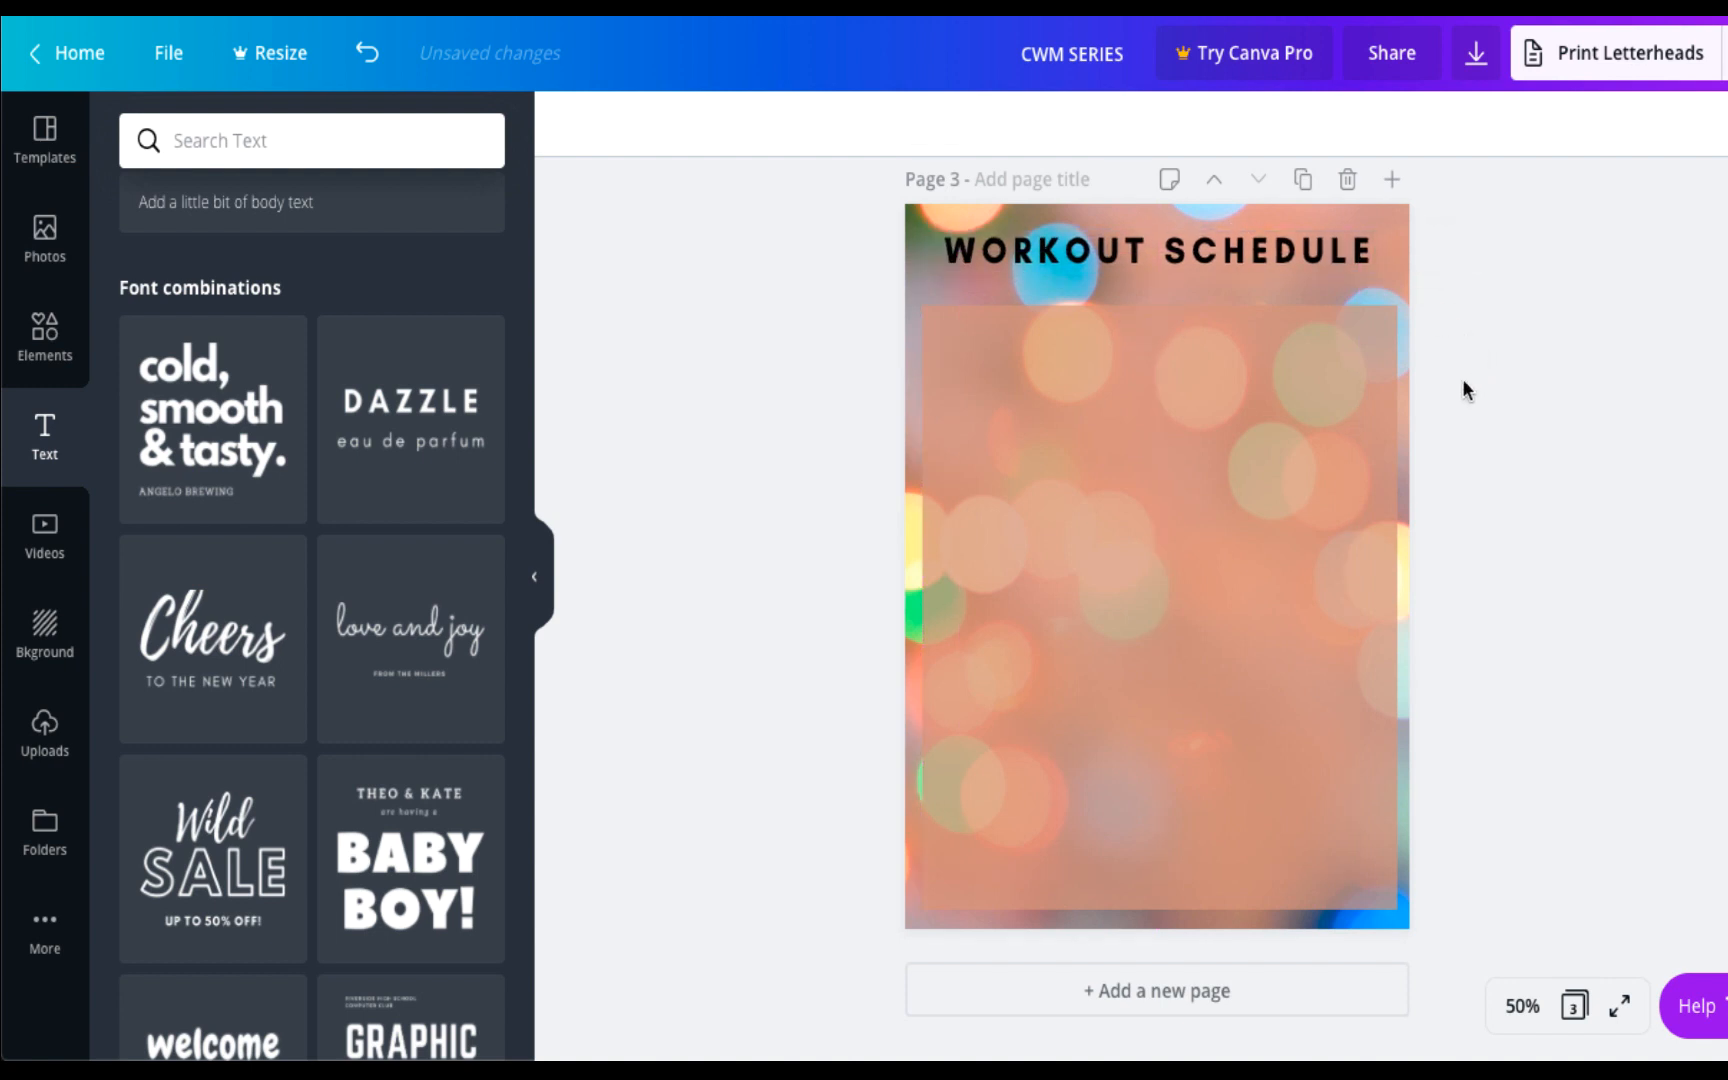
click(1292, 277)
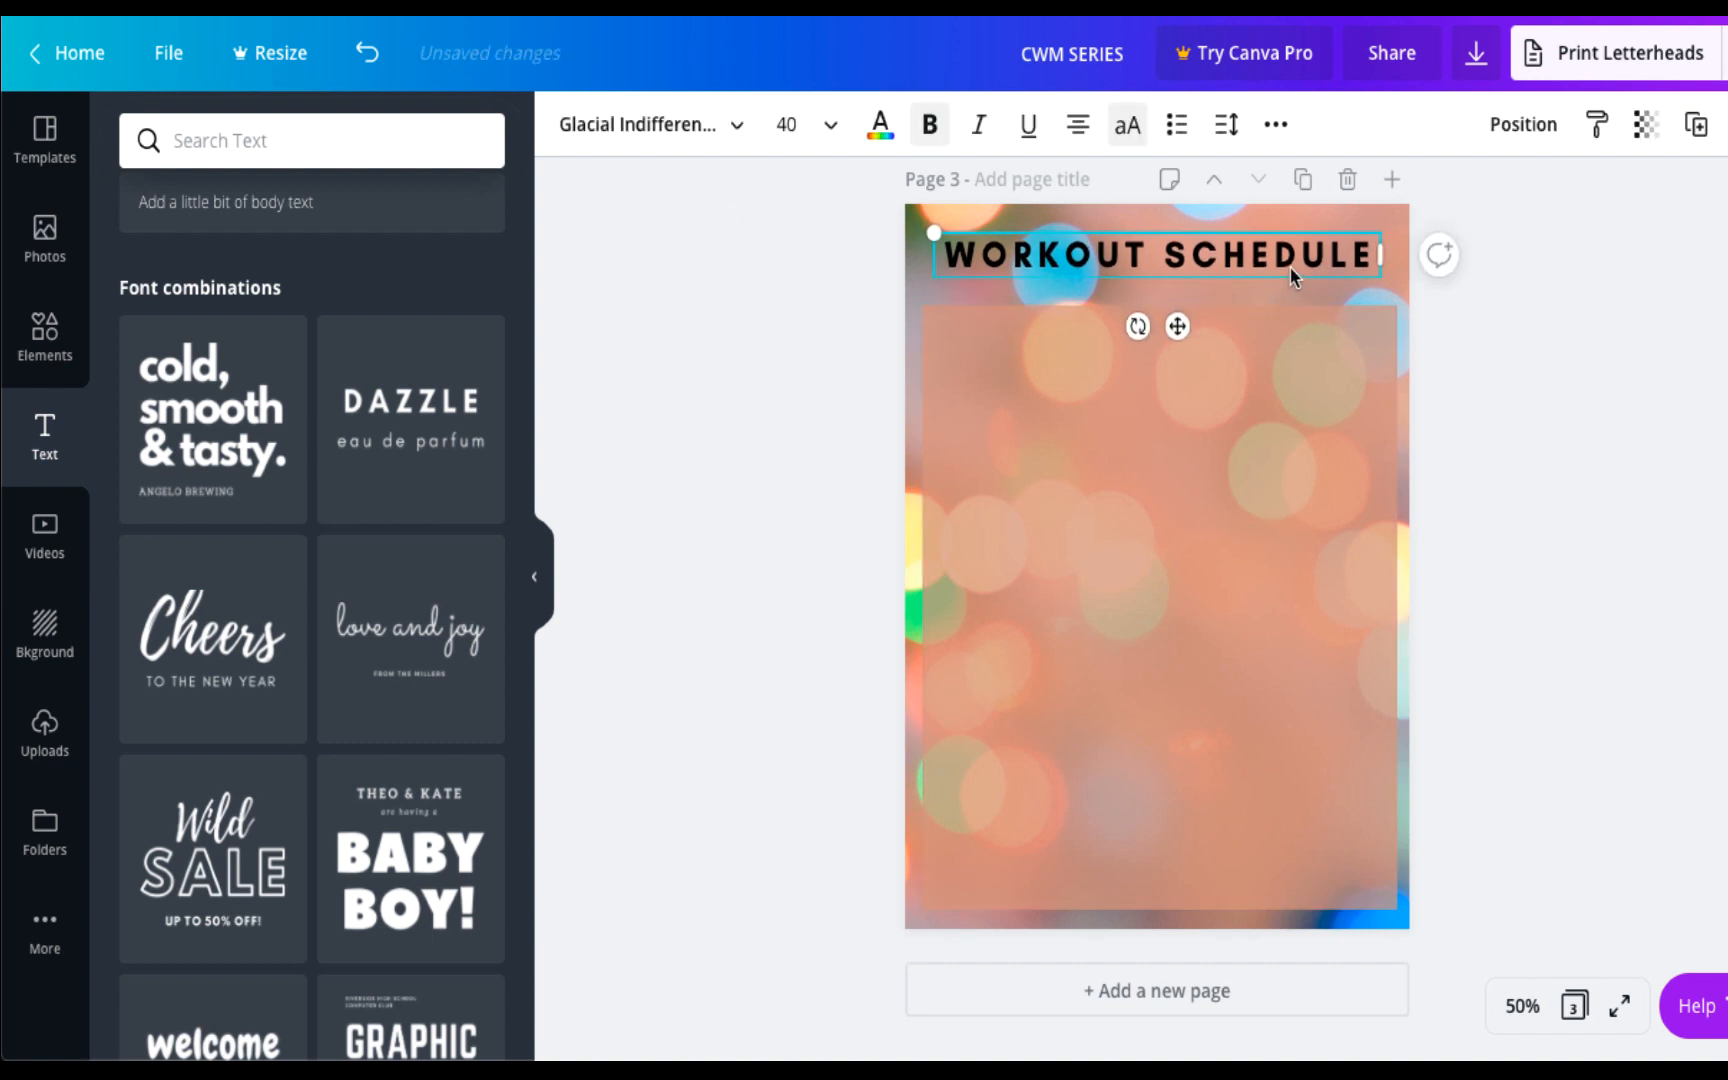
Search the elements for "LINE" and add the plain solid line to the page.
click(45, 338)
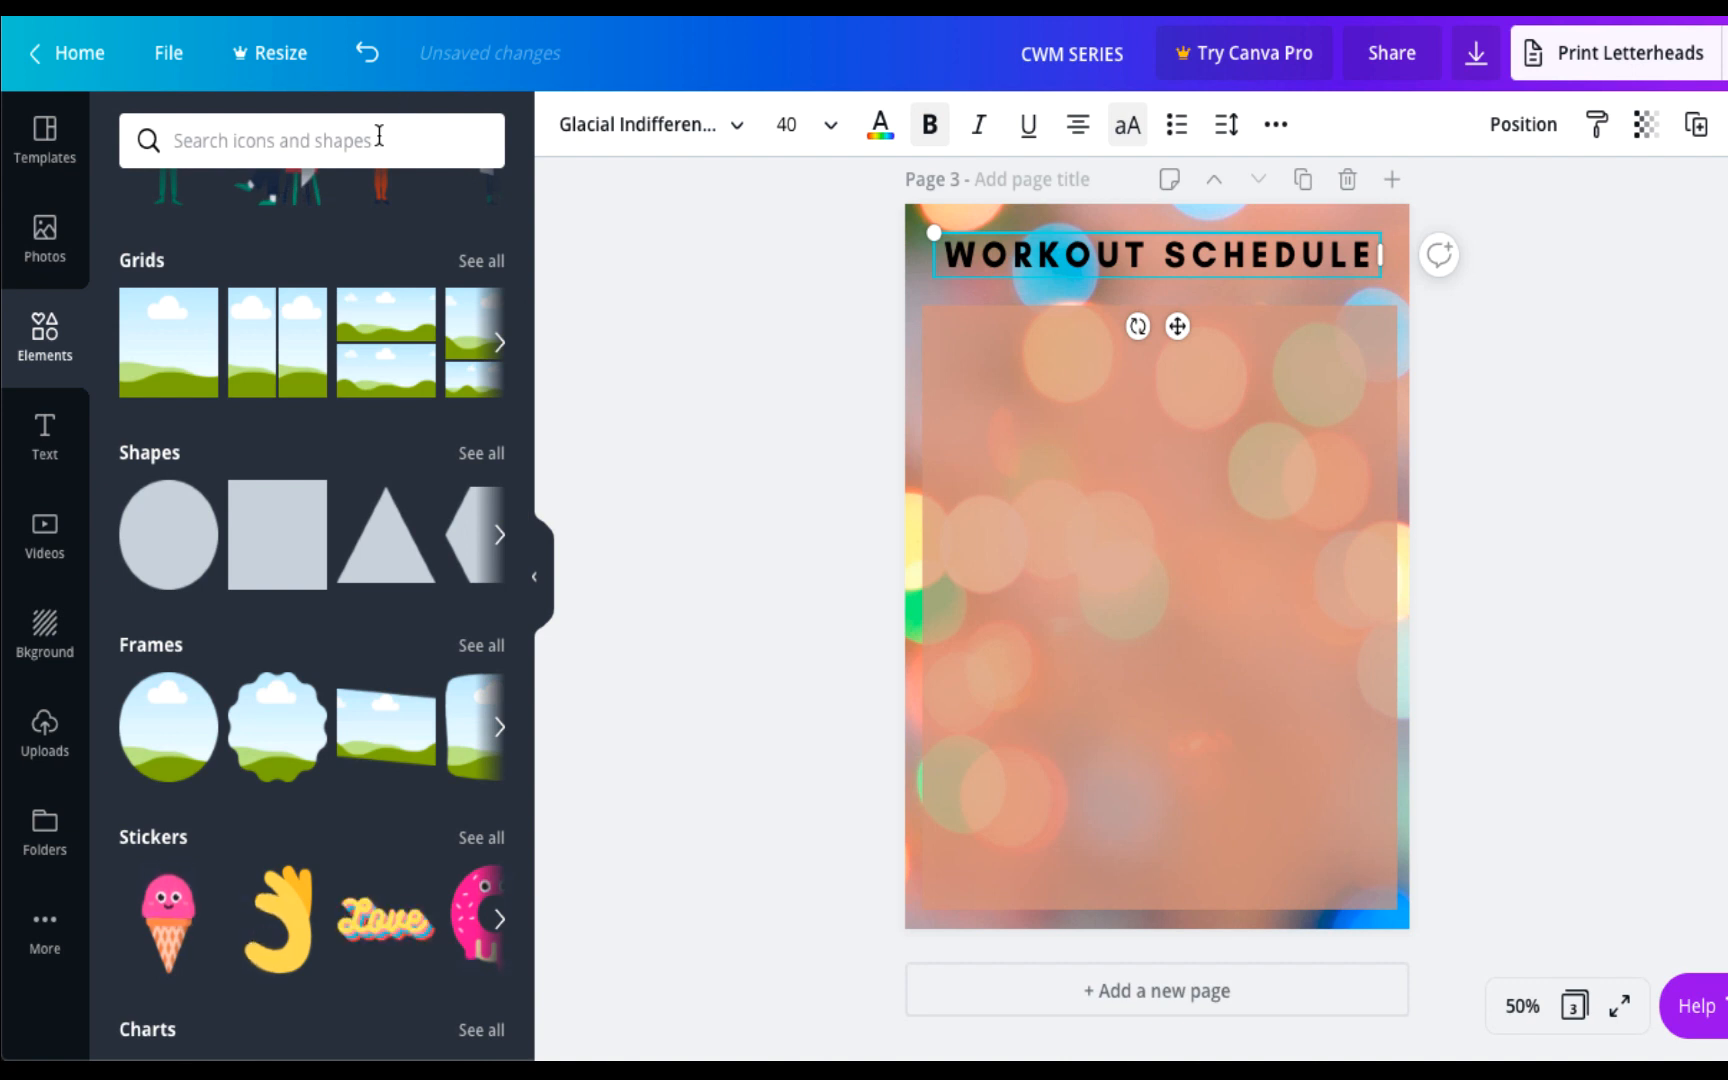
click(379, 140)
text(LINE)
key(Return)
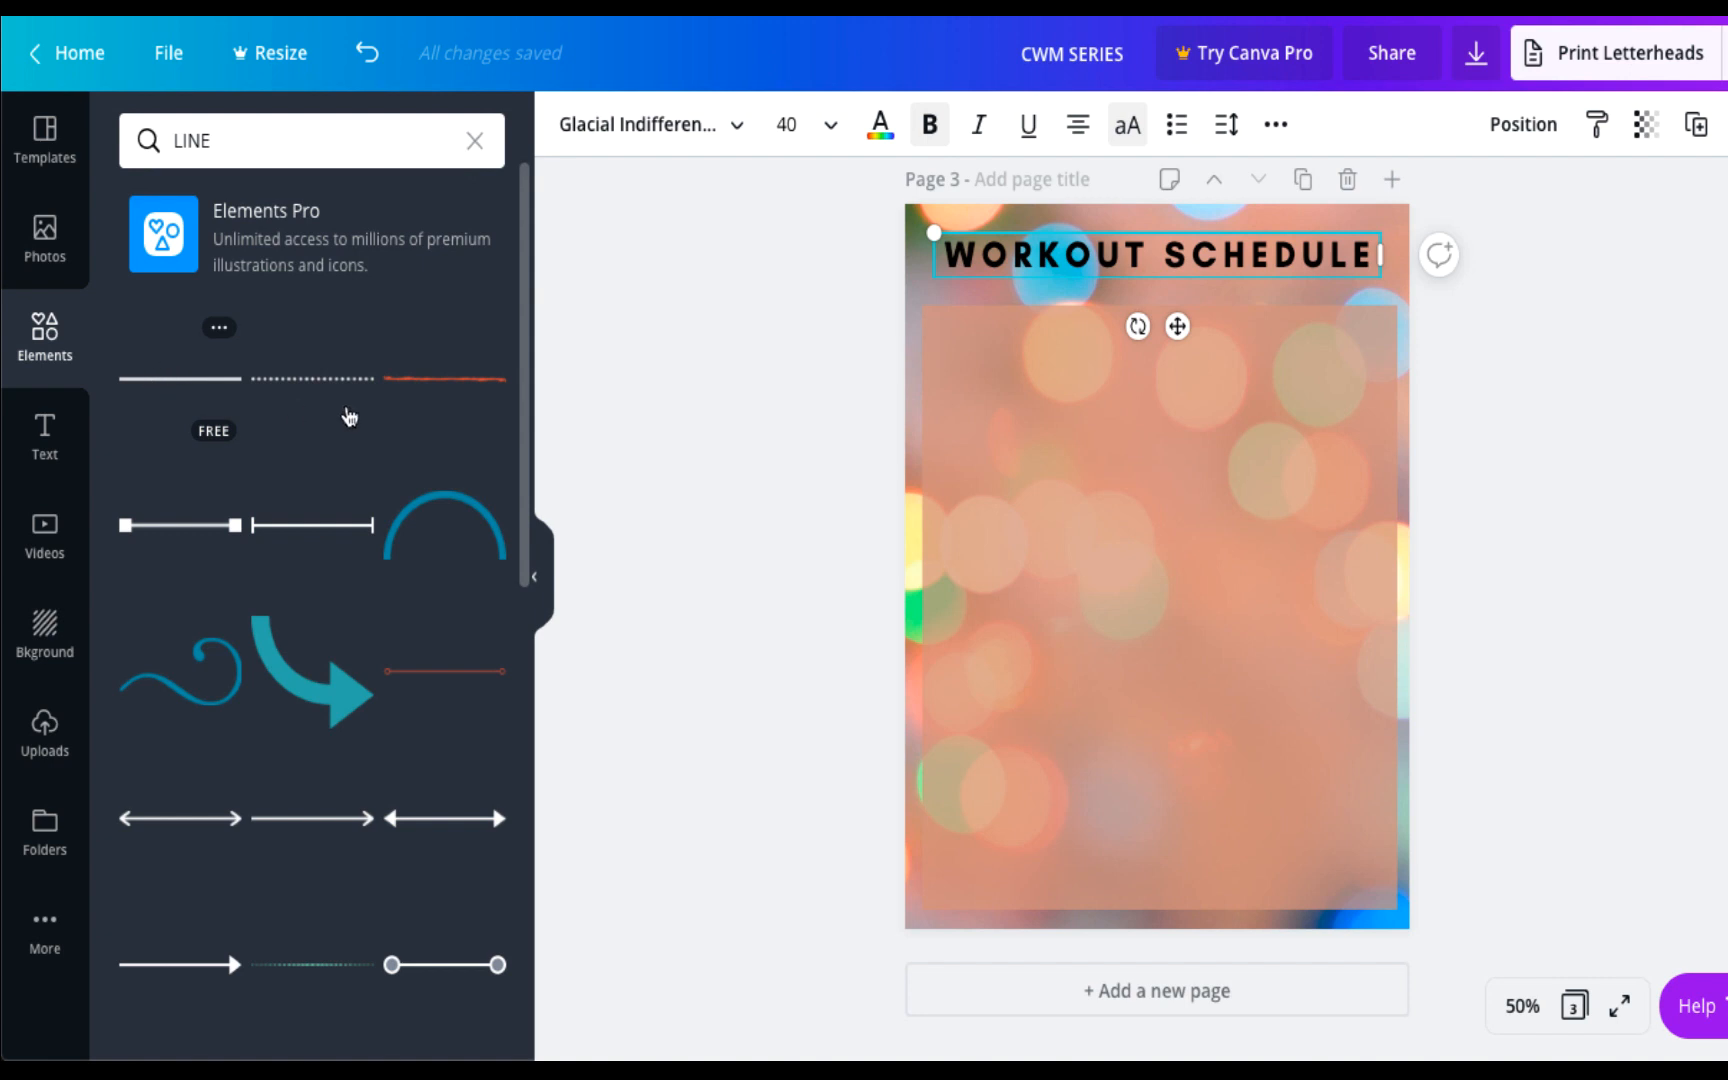
drag(180, 378, 960, 432)
click(196, 380)
Recolor the new line dark grey from the default colors.
key(ctrl+plus)
key(ctrl+plus)
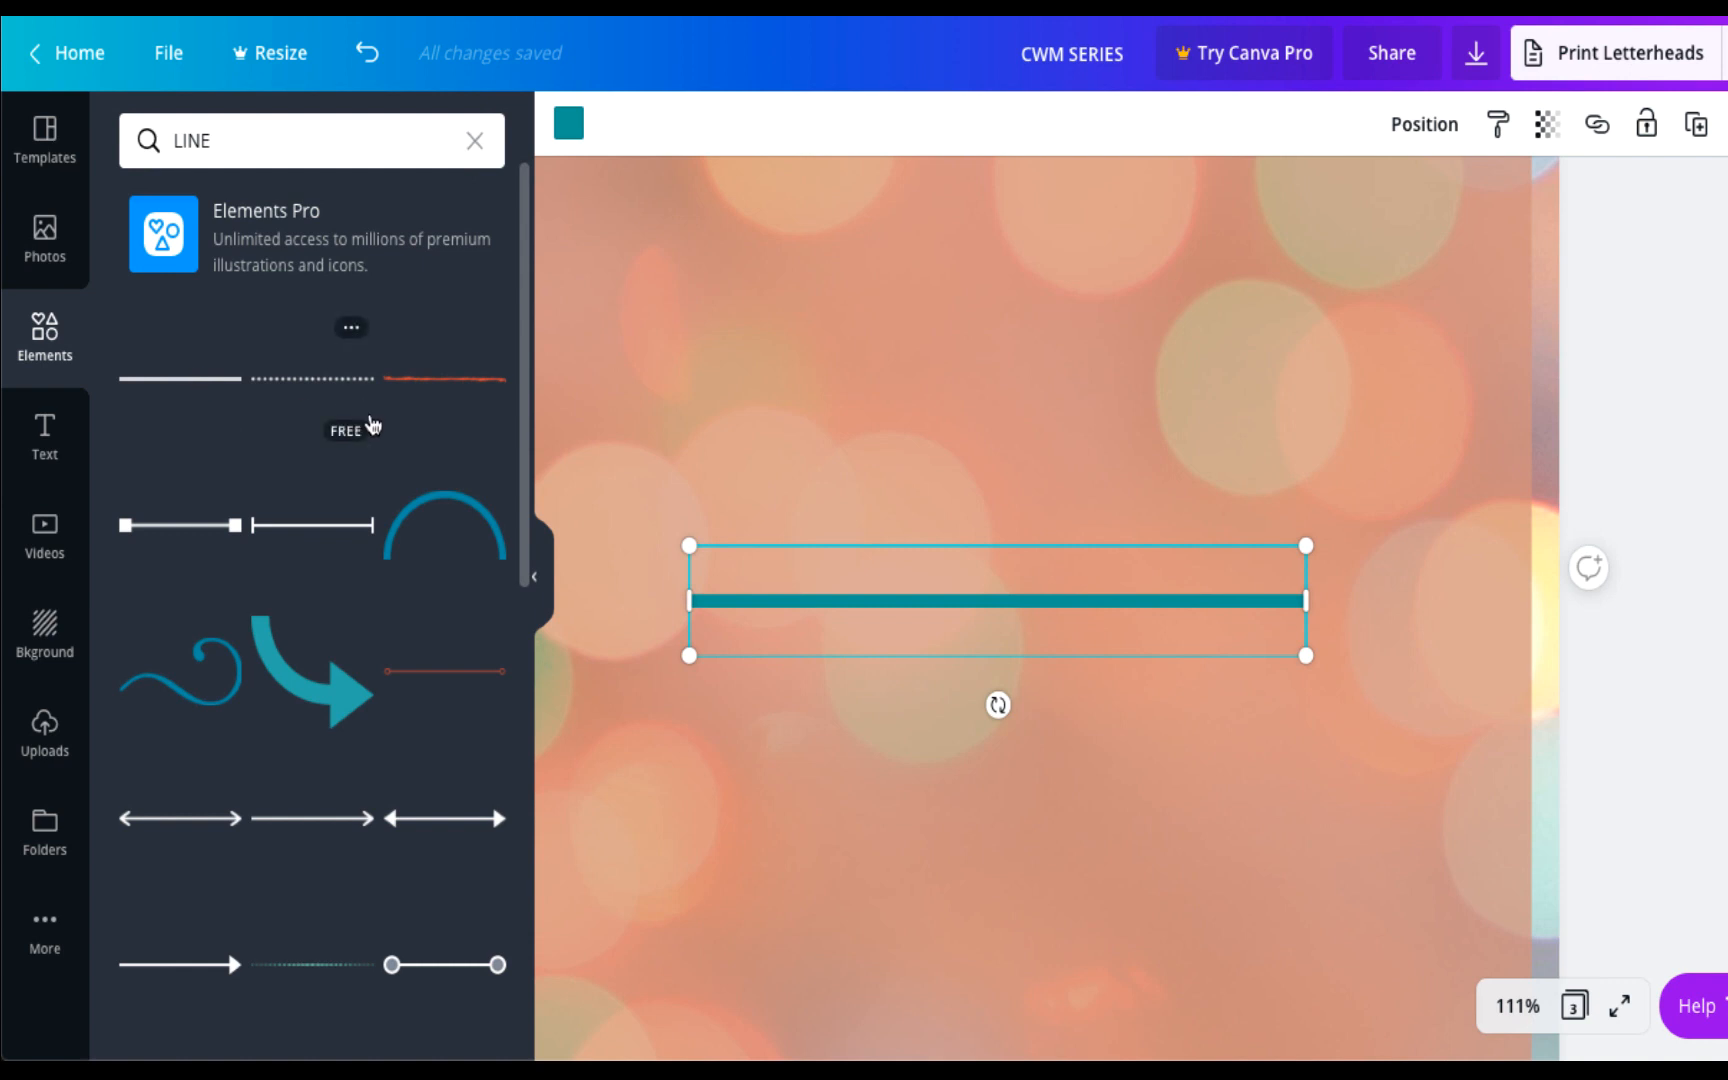
scroll(826, 432, left, 3)
scroll(826, 432, up, 2)
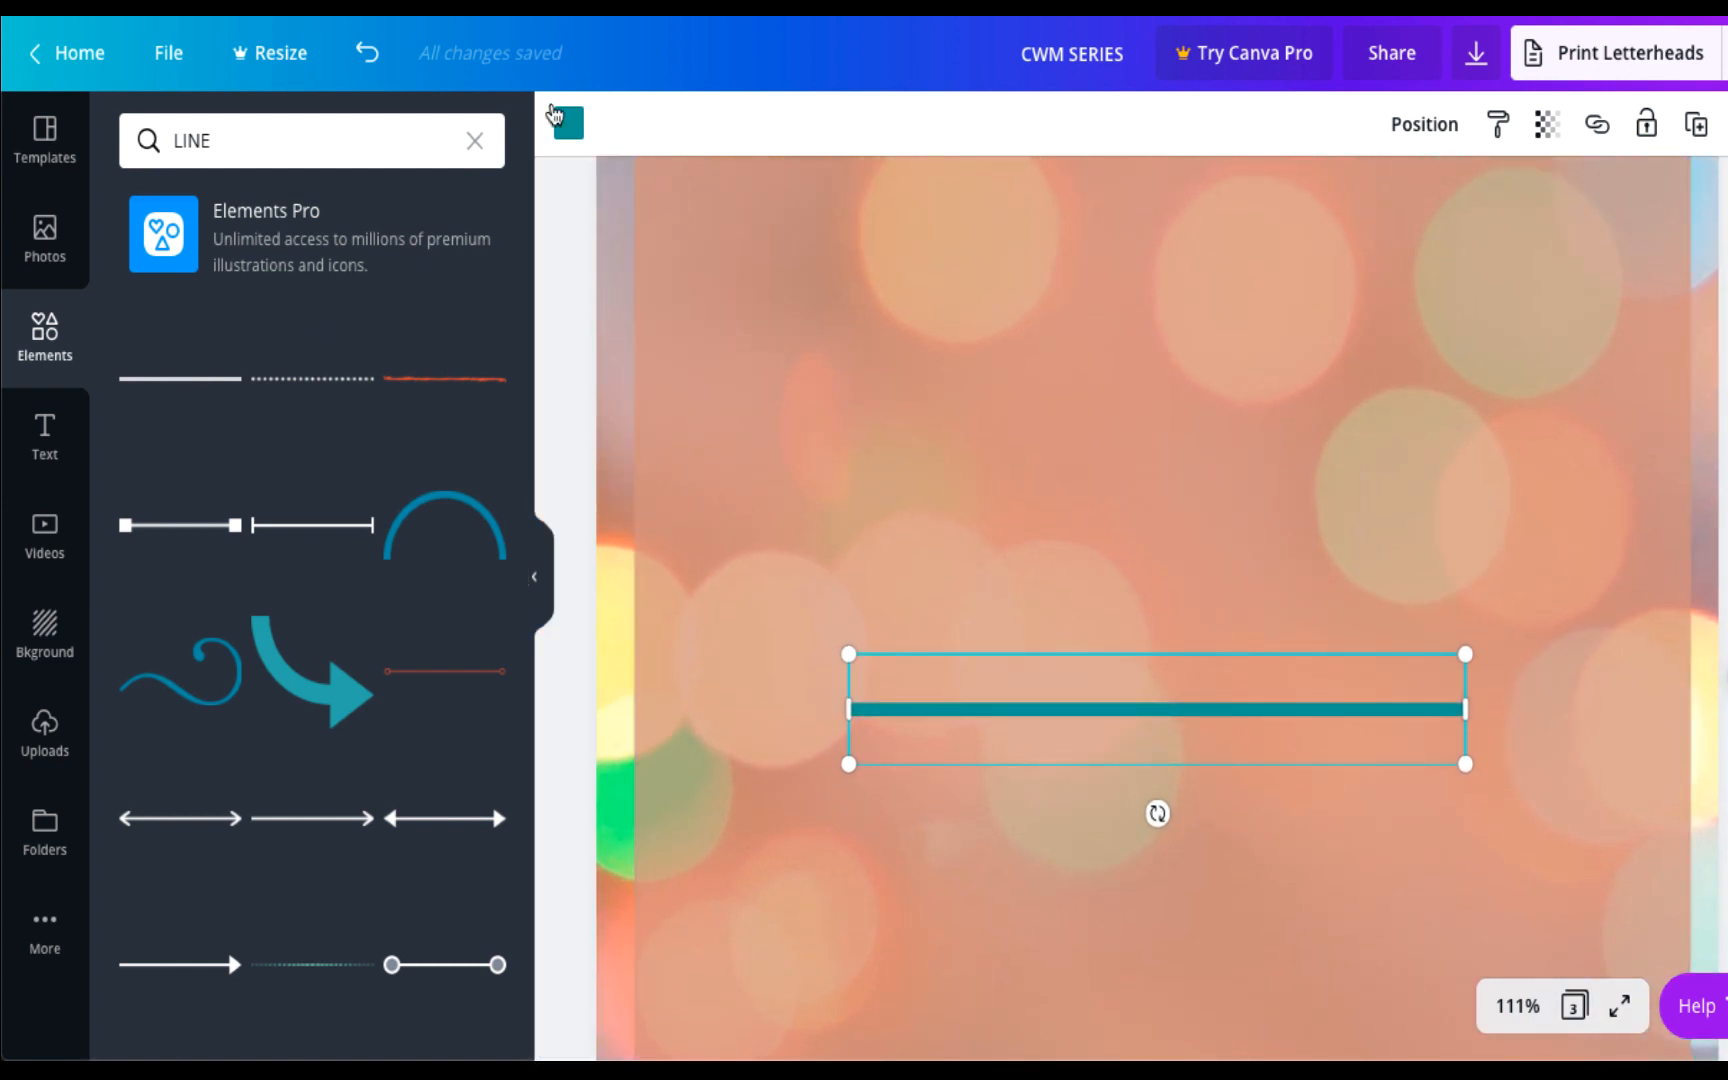
click(568, 123)
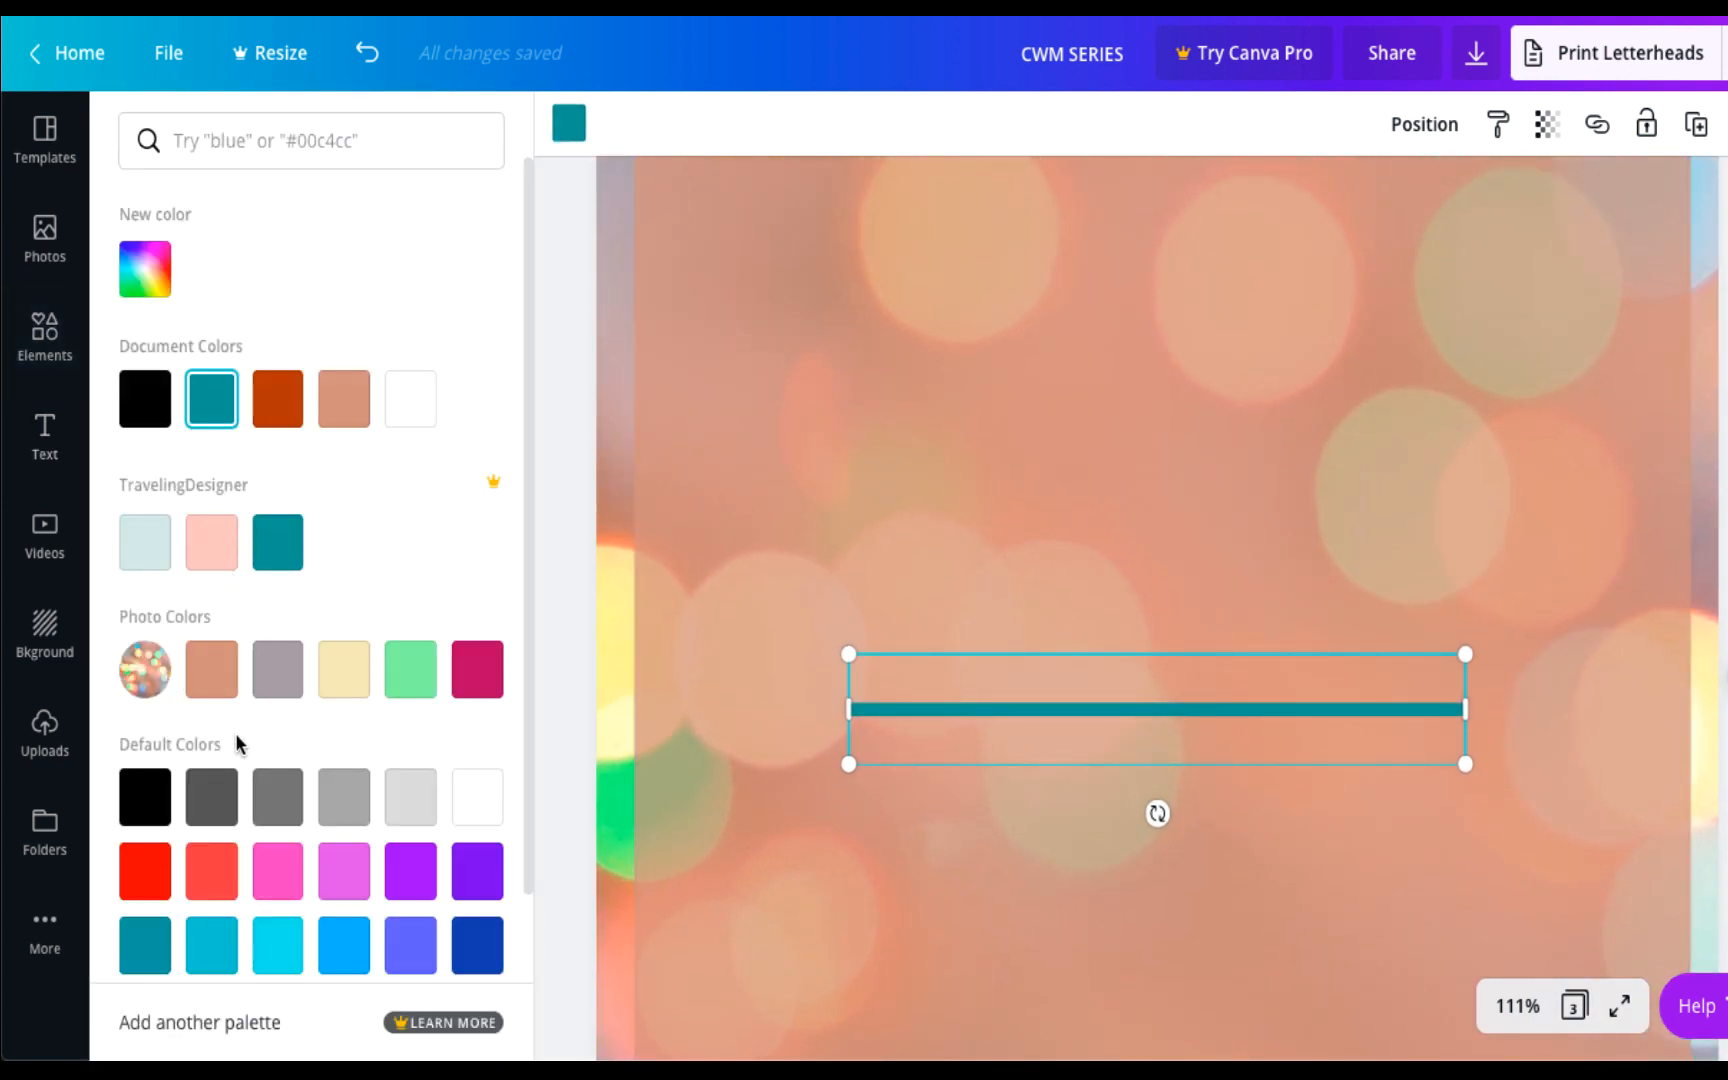
click(222, 800)
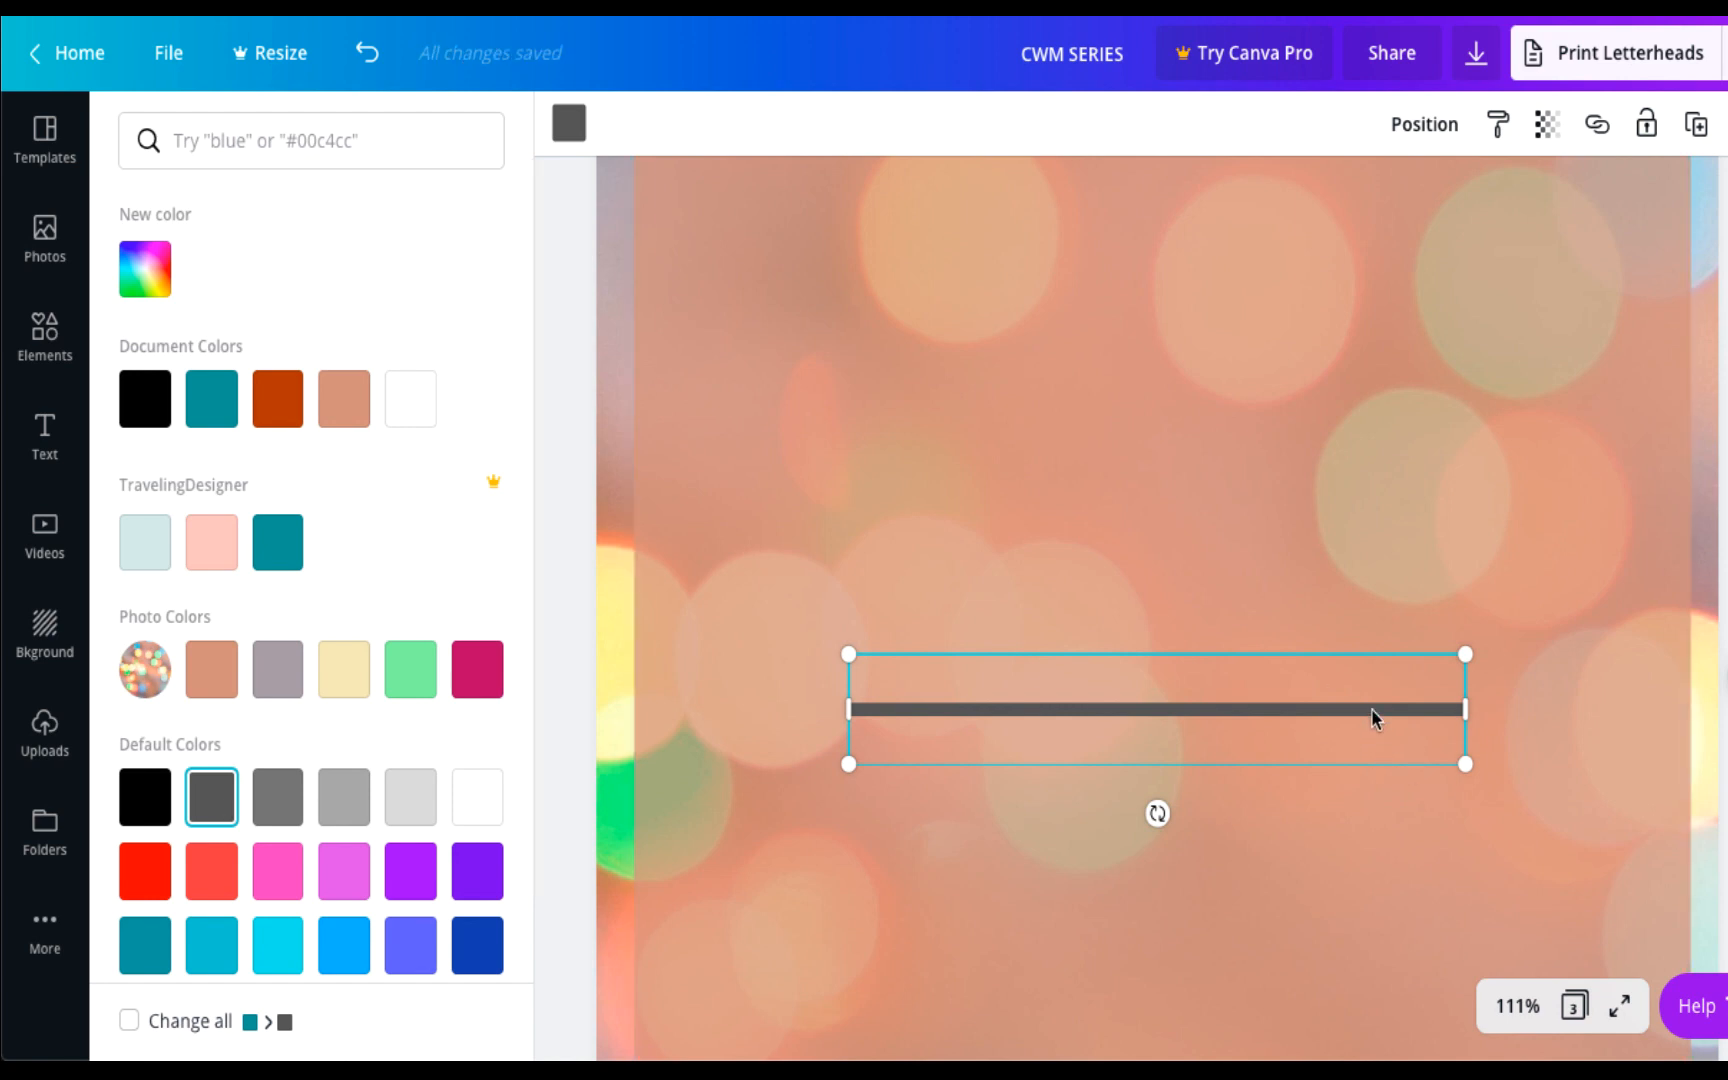
Move the dark grey line to the upper part of the peach rectangle, starting flush with the rectangle's left edge.
drag(1372, 716, 1149, 308)
scroll(1150, 313, up, 3)
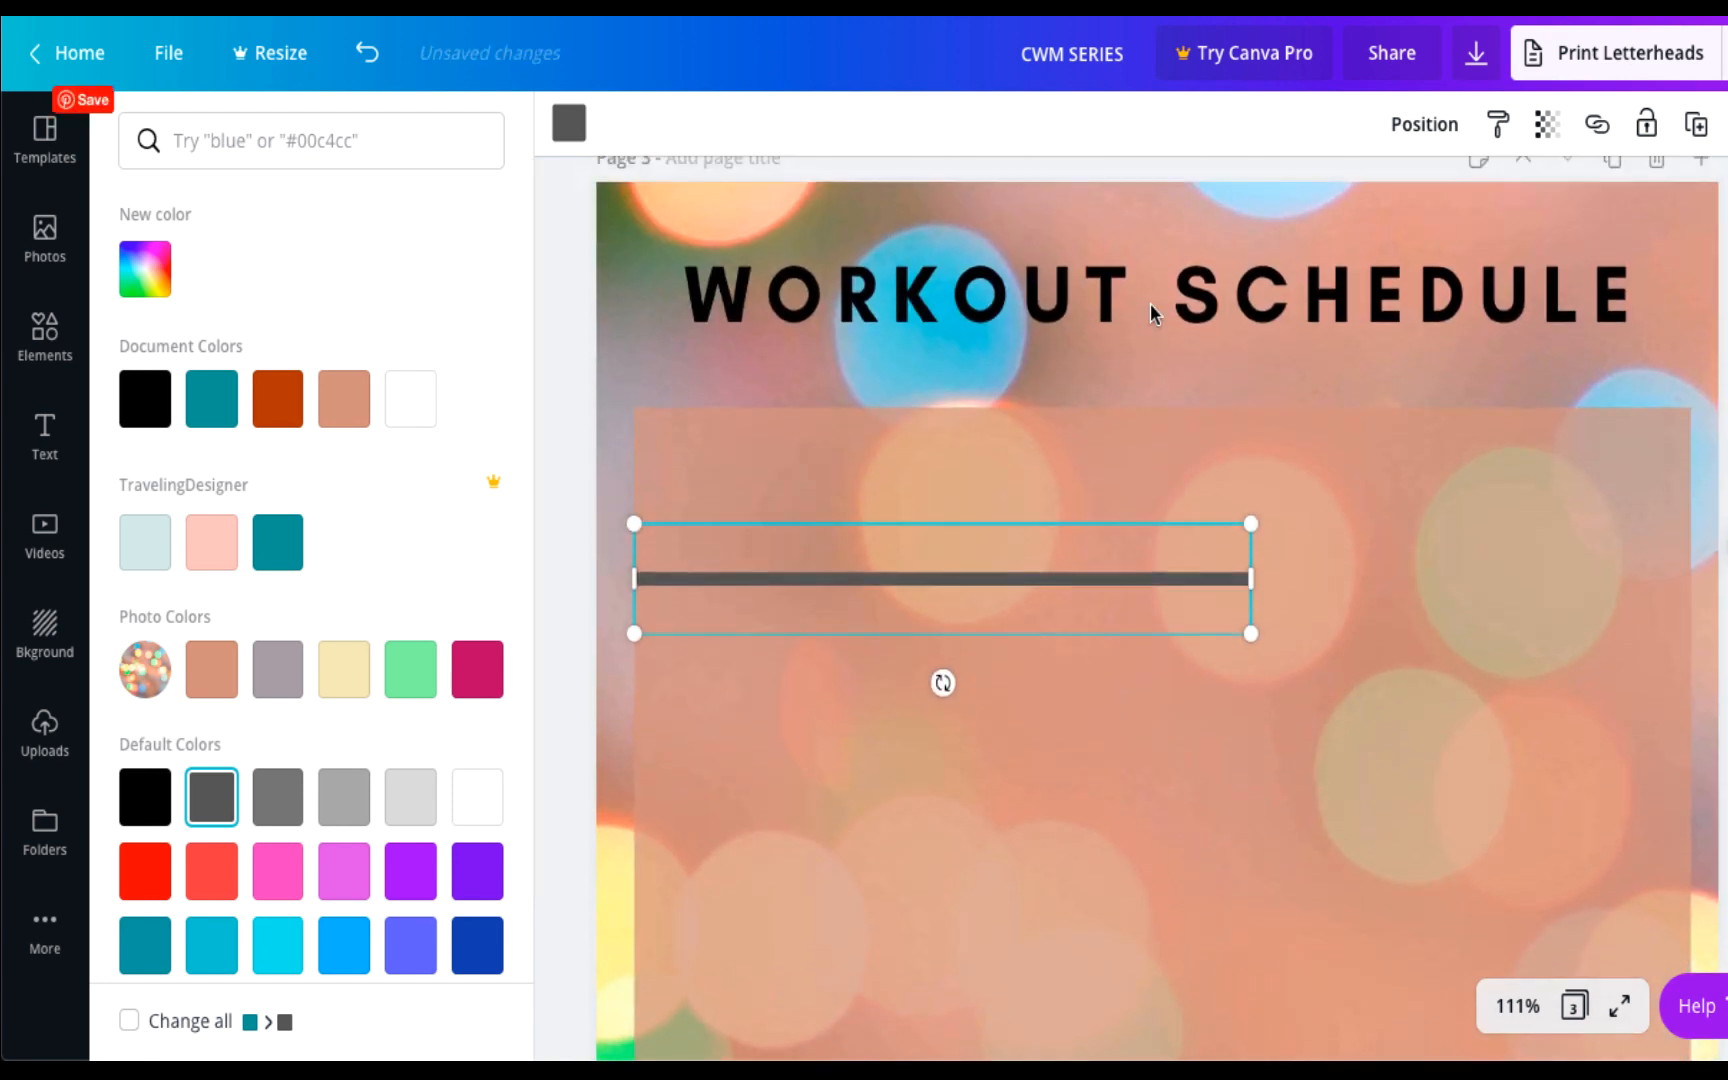
scroll(1150, 313, down, 1)
drag(1034, 567, 1030, 486)
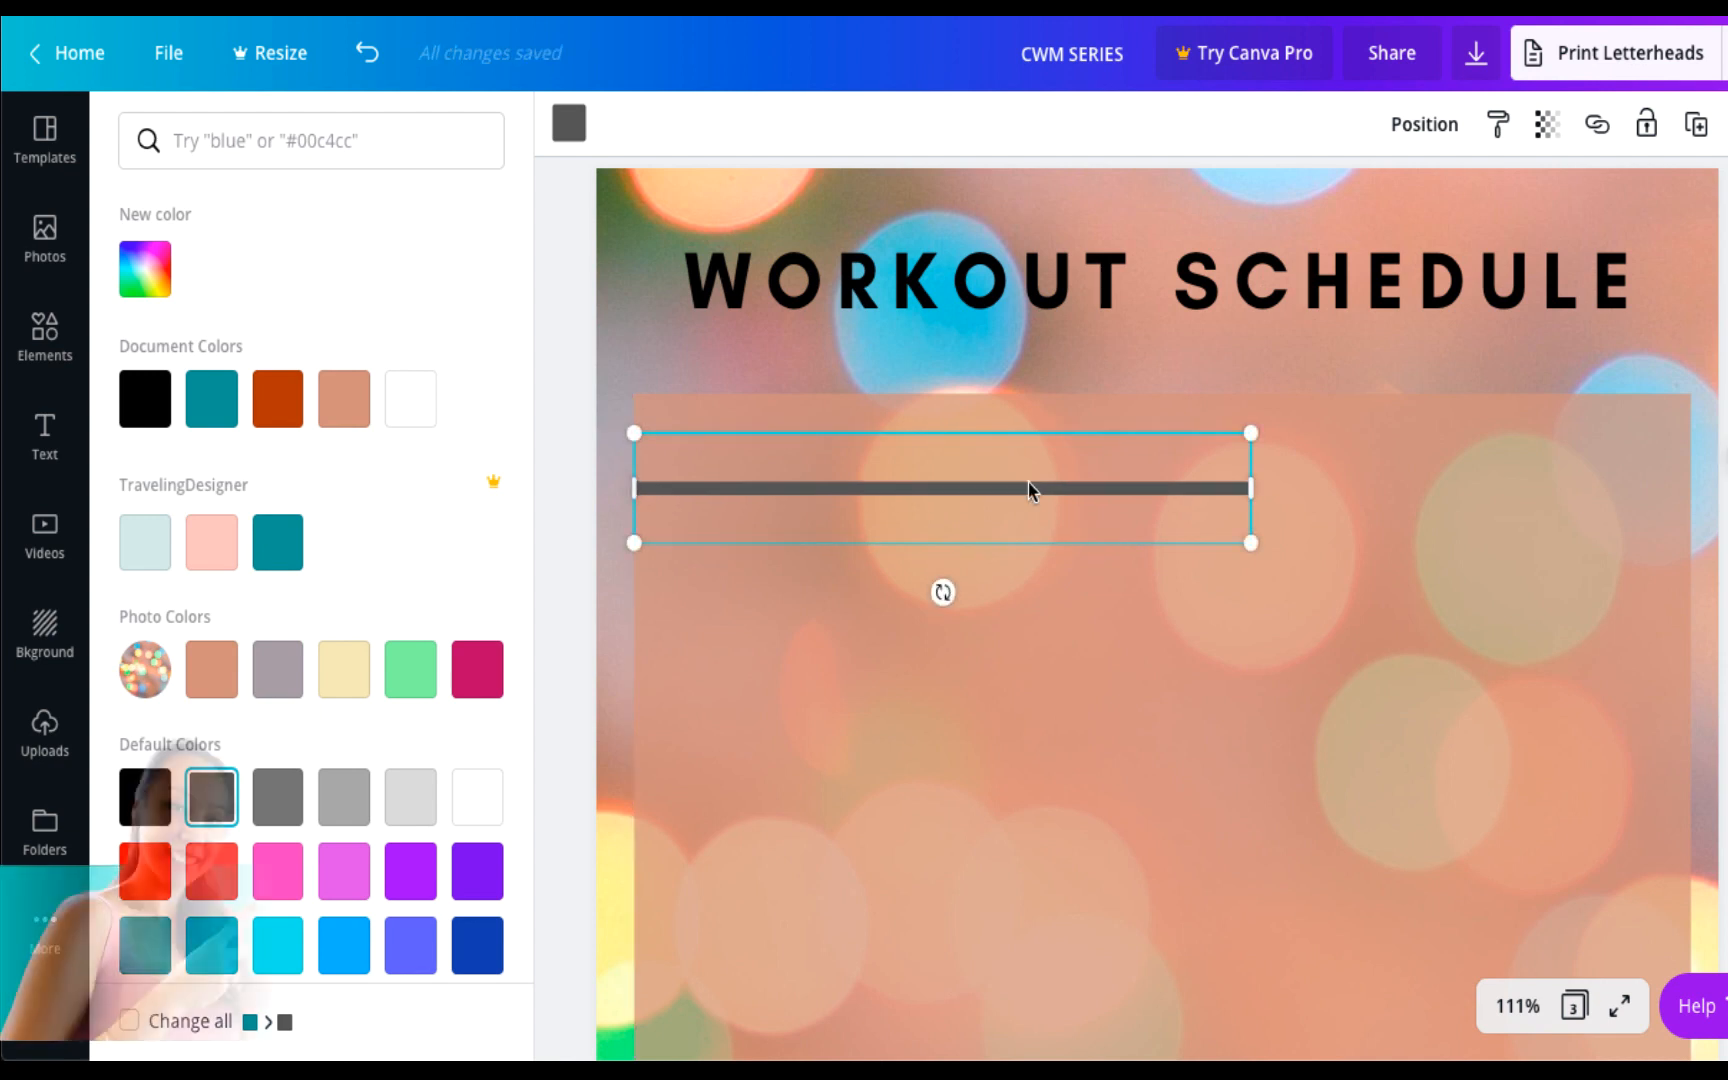
Thin the dark grey line, stretch it across the full width of the peach rectangle, and nudge it down near the rectangle's upper edge.
drag(1168, 522, 1687, 447)
key(Down)
key(Down)
key(Down)
key(Down)
key(Down)
key(Down)
key(Down)
key(Down)
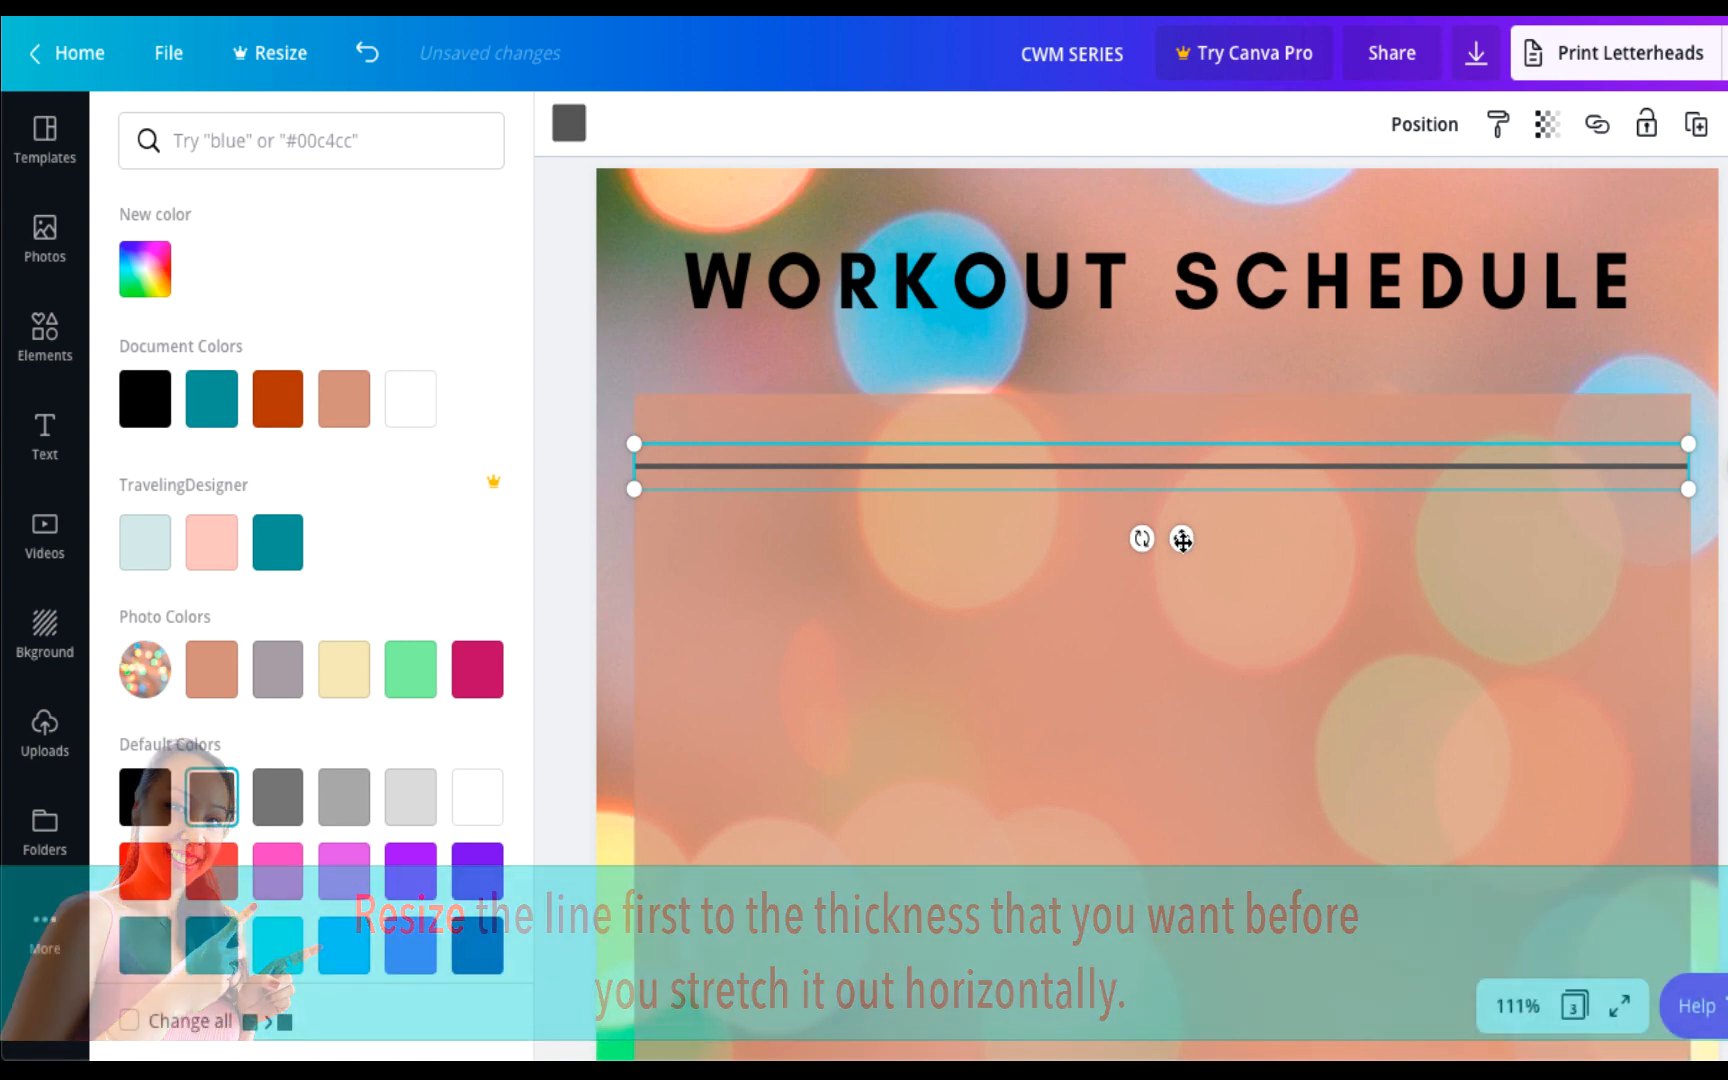
Duplicate the horizontal line below the original and rotate the copy to -90° so it stands vertical.
drag(1166, 466, 1170, 618)
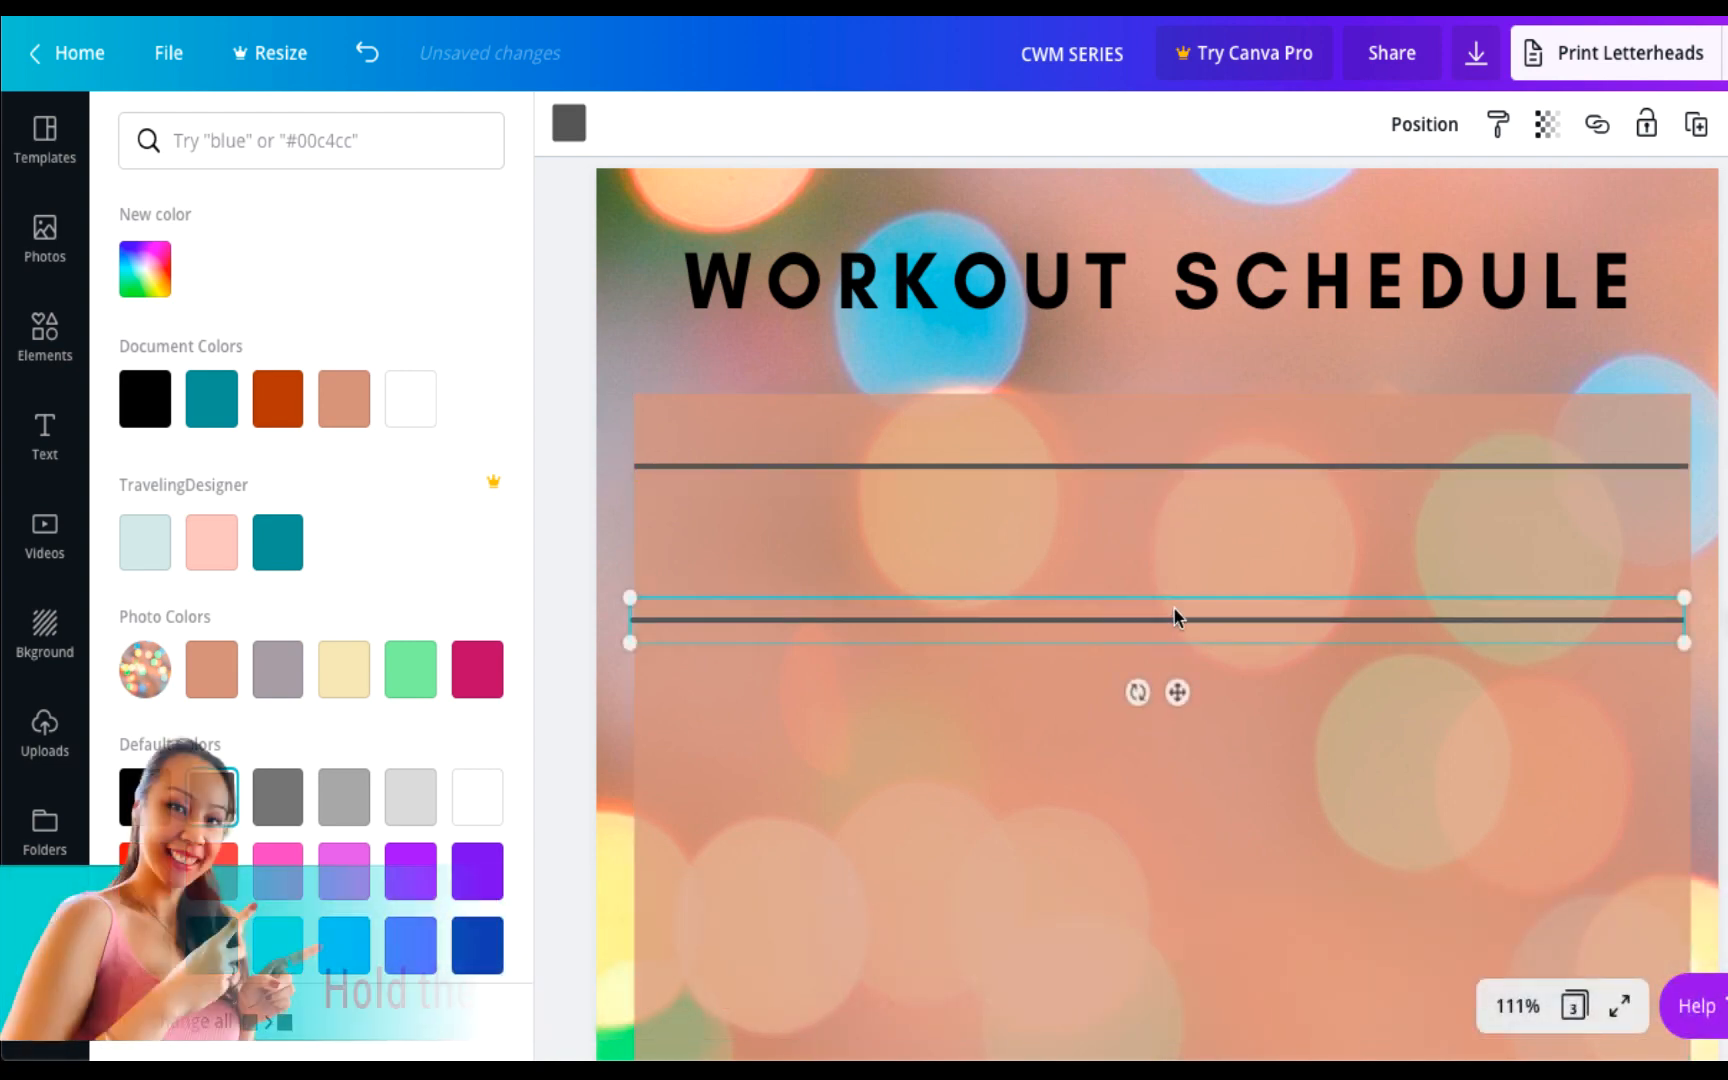
drag(1136, 692, 1189, 620)
click(1189, 620)
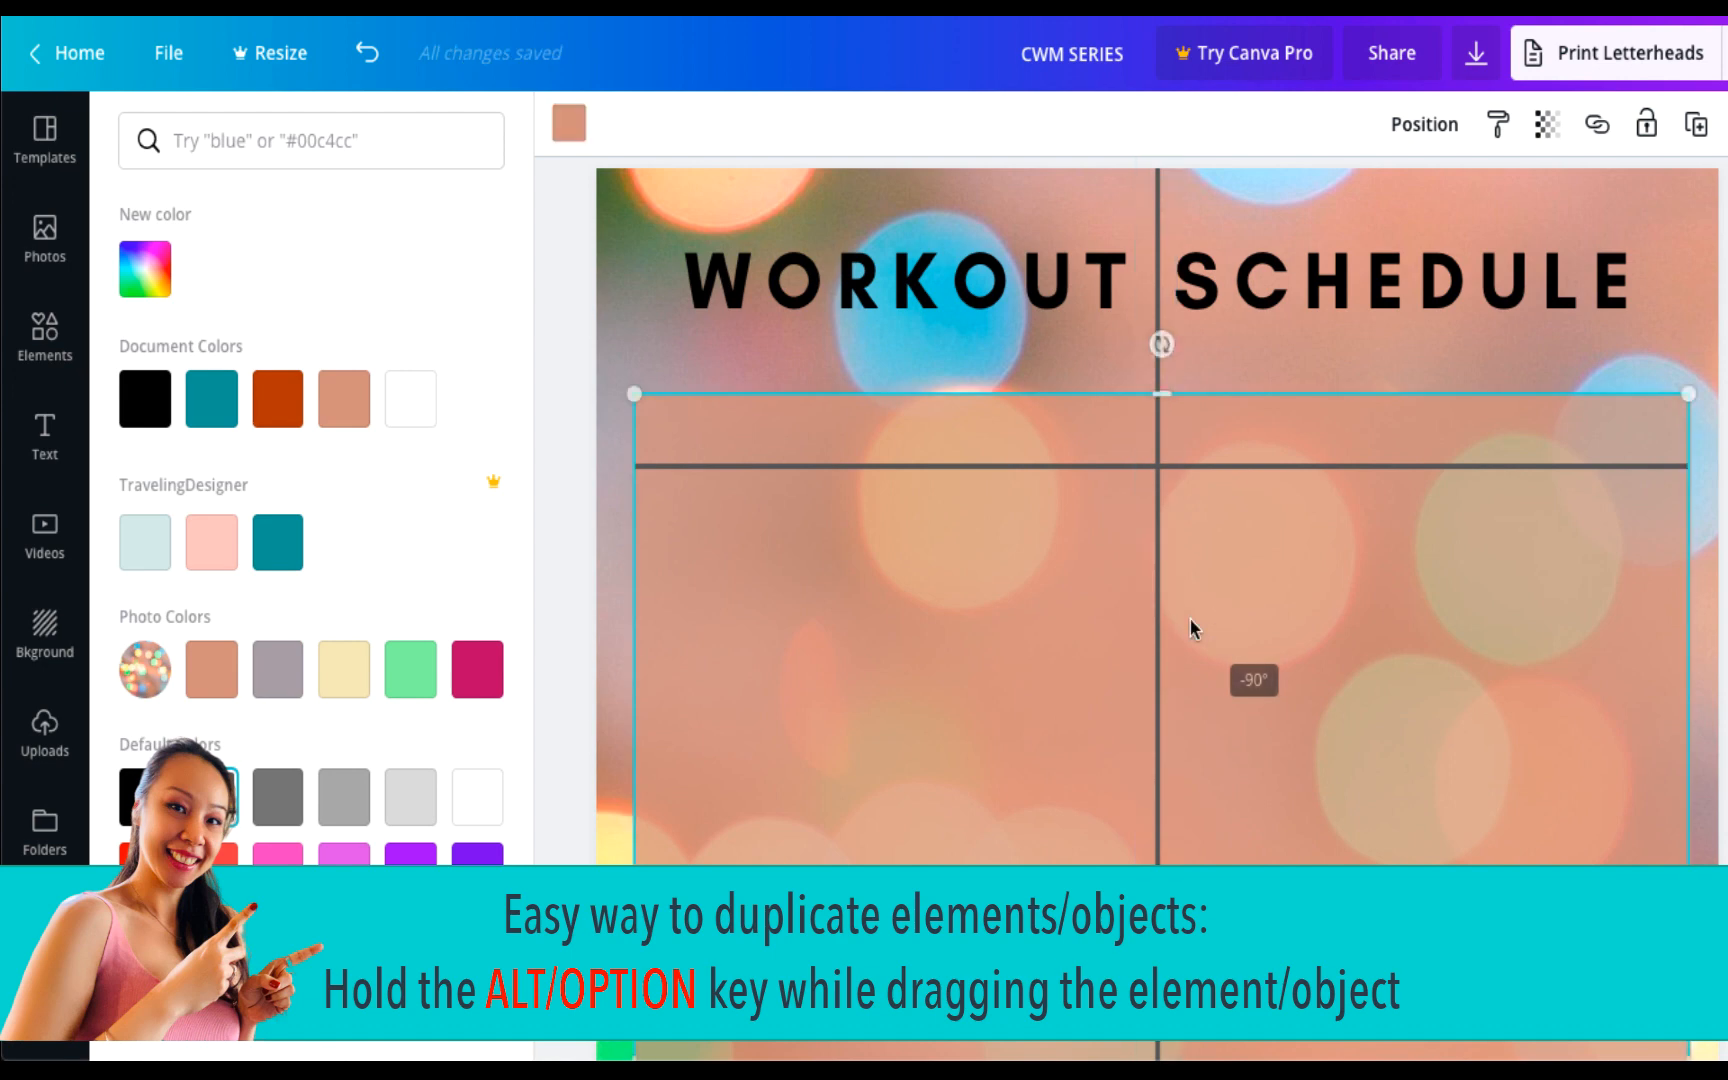
Move the vertical line near the peach rectangle's left edge and fit it to the rectangle's full height, forming a narrow first column.
key(ctrl+0)
key(ctrl+minus)
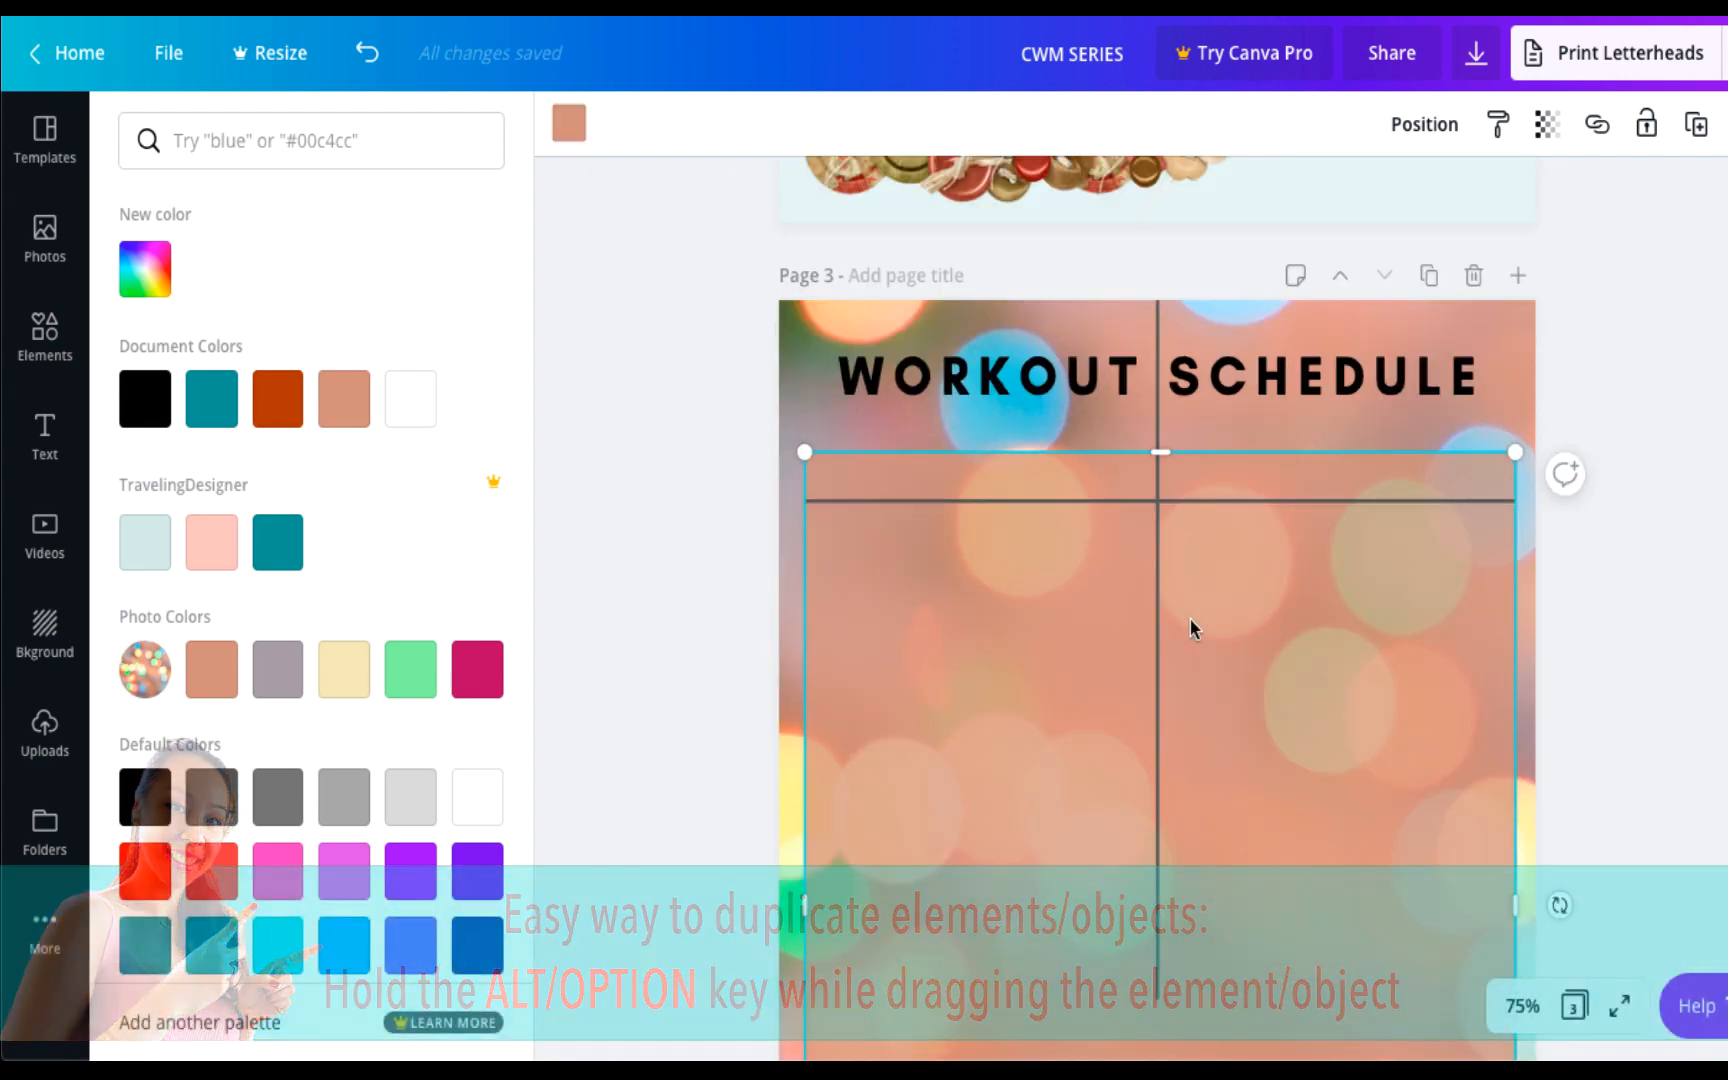
click(1155, 778)
scroll(1155, 778, down, 2)
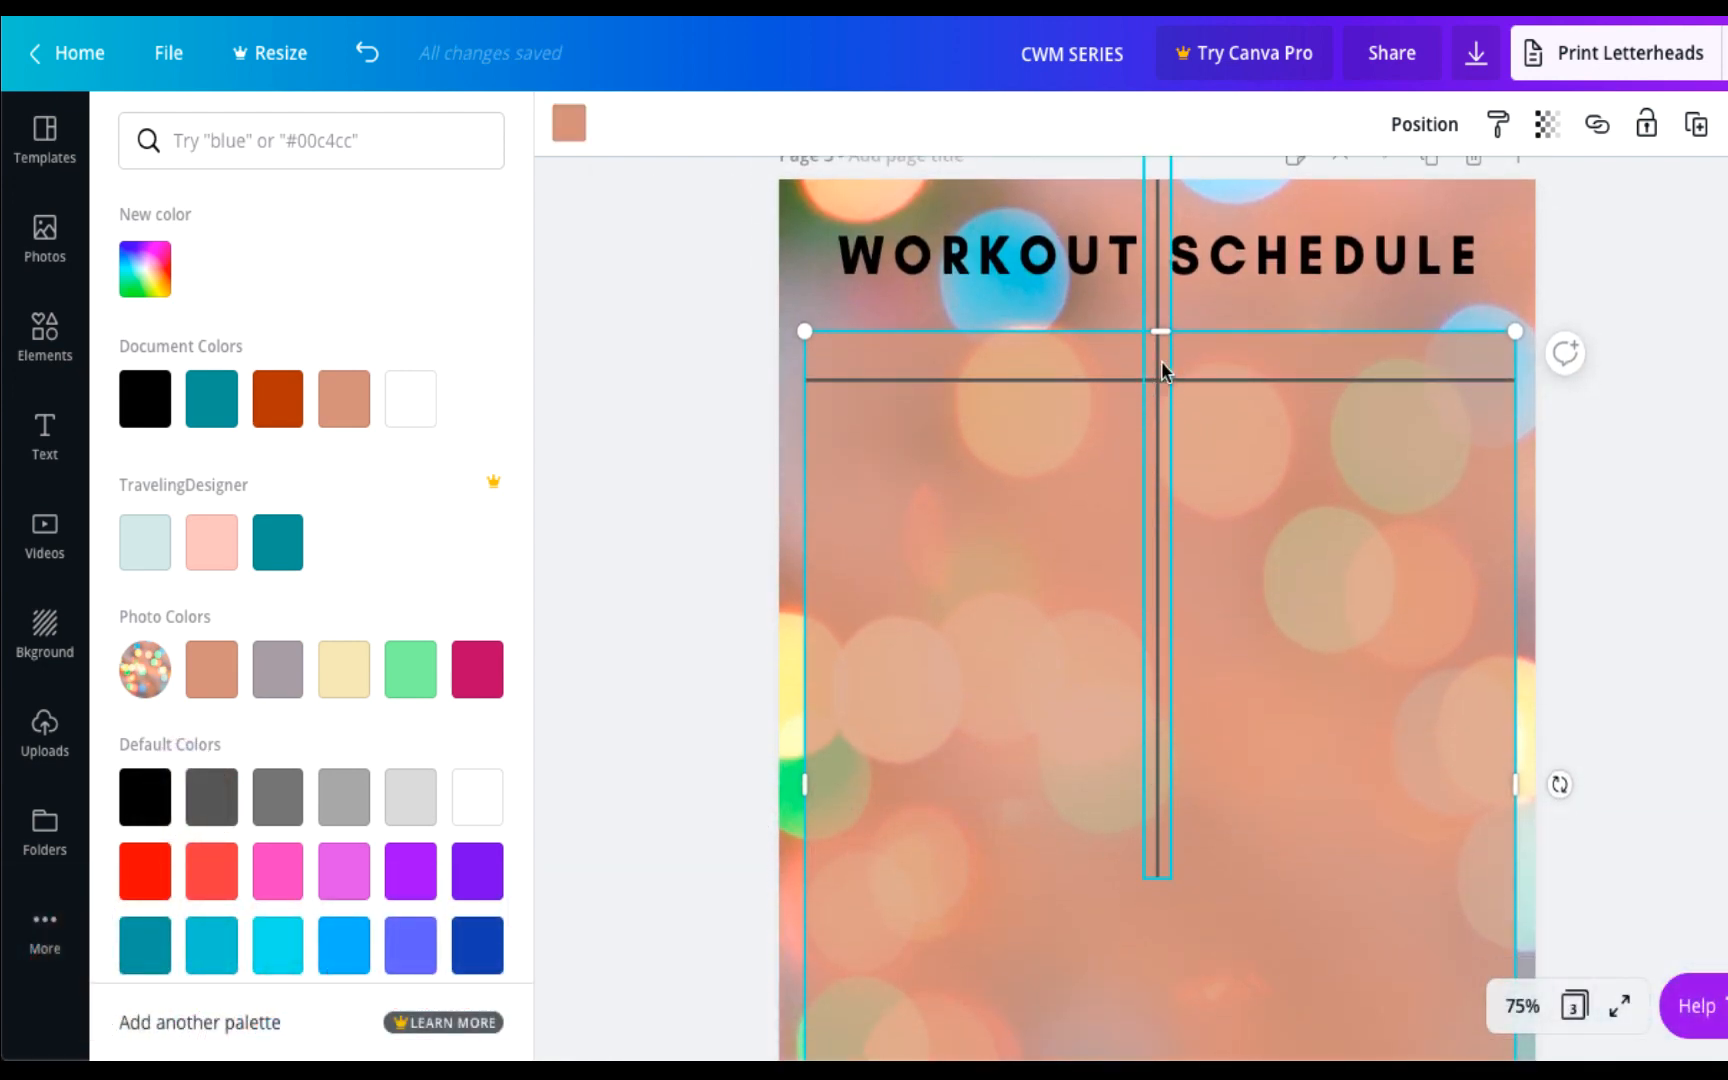
drag(1157, 453, 846, 609)
scroll(895, 775, down, 4)
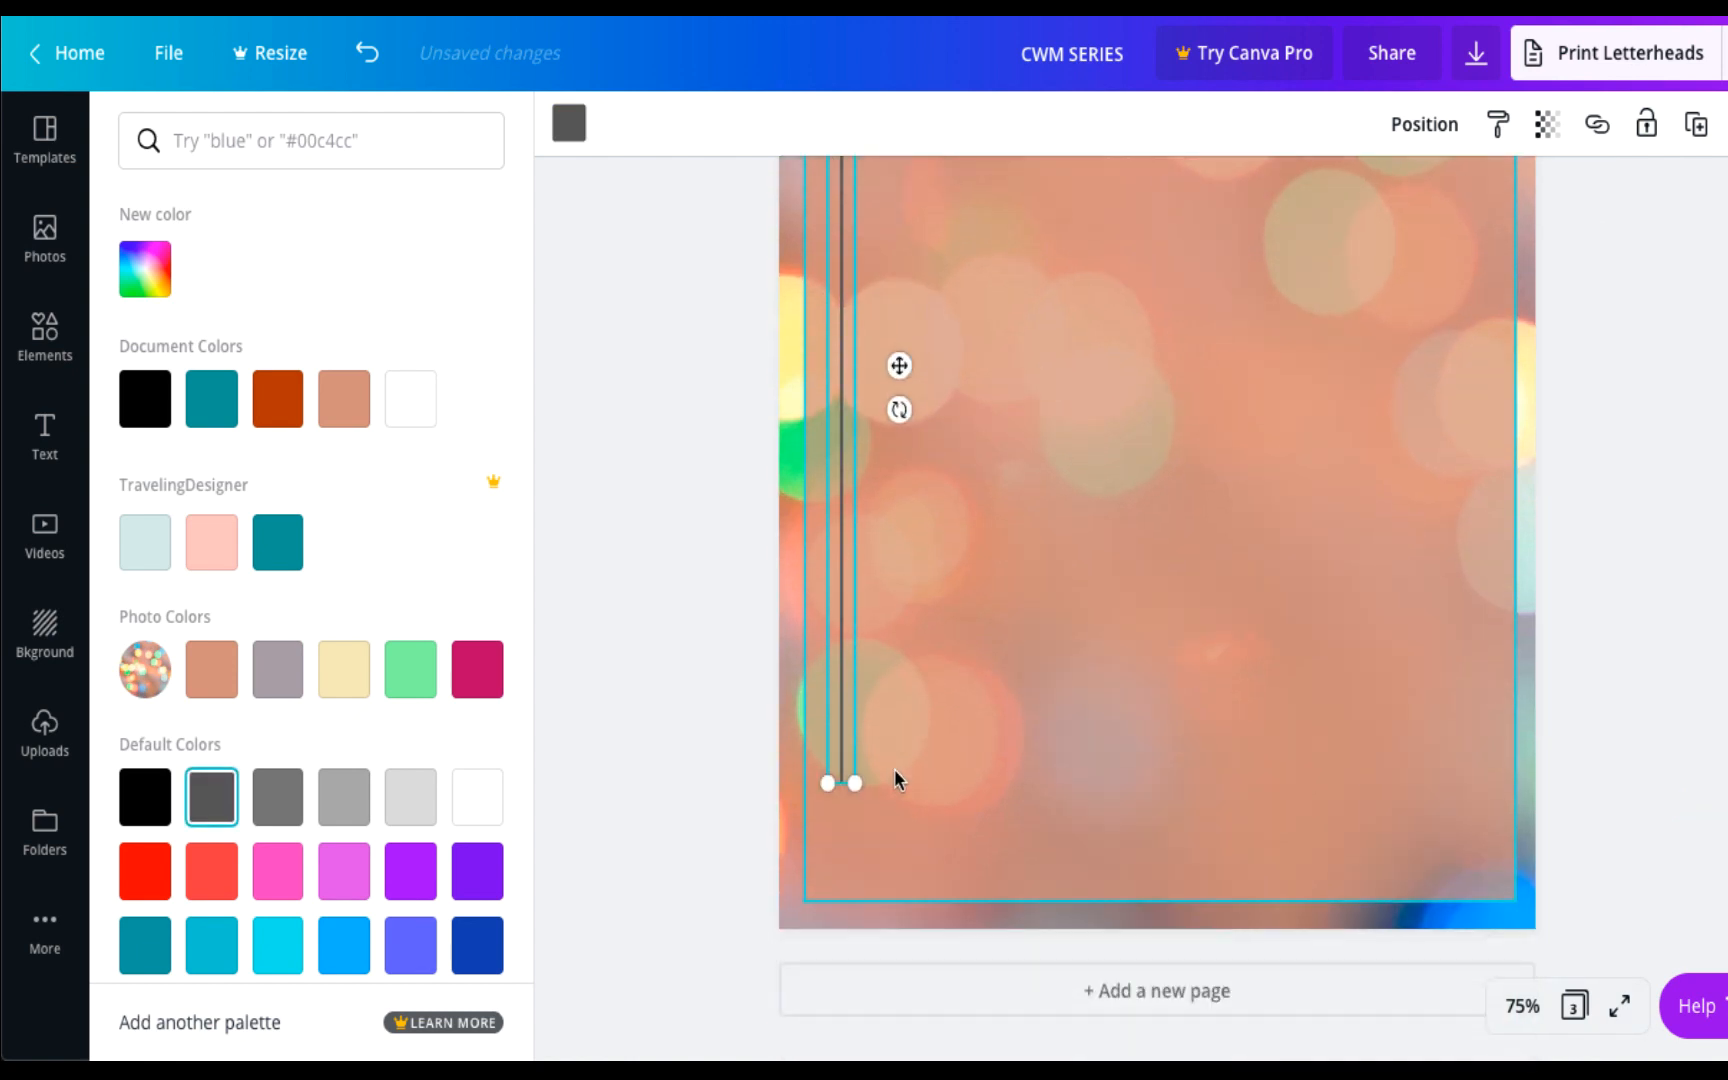
drag(842, 848, 840, 897)
scroll(1054, 682, up, 2)
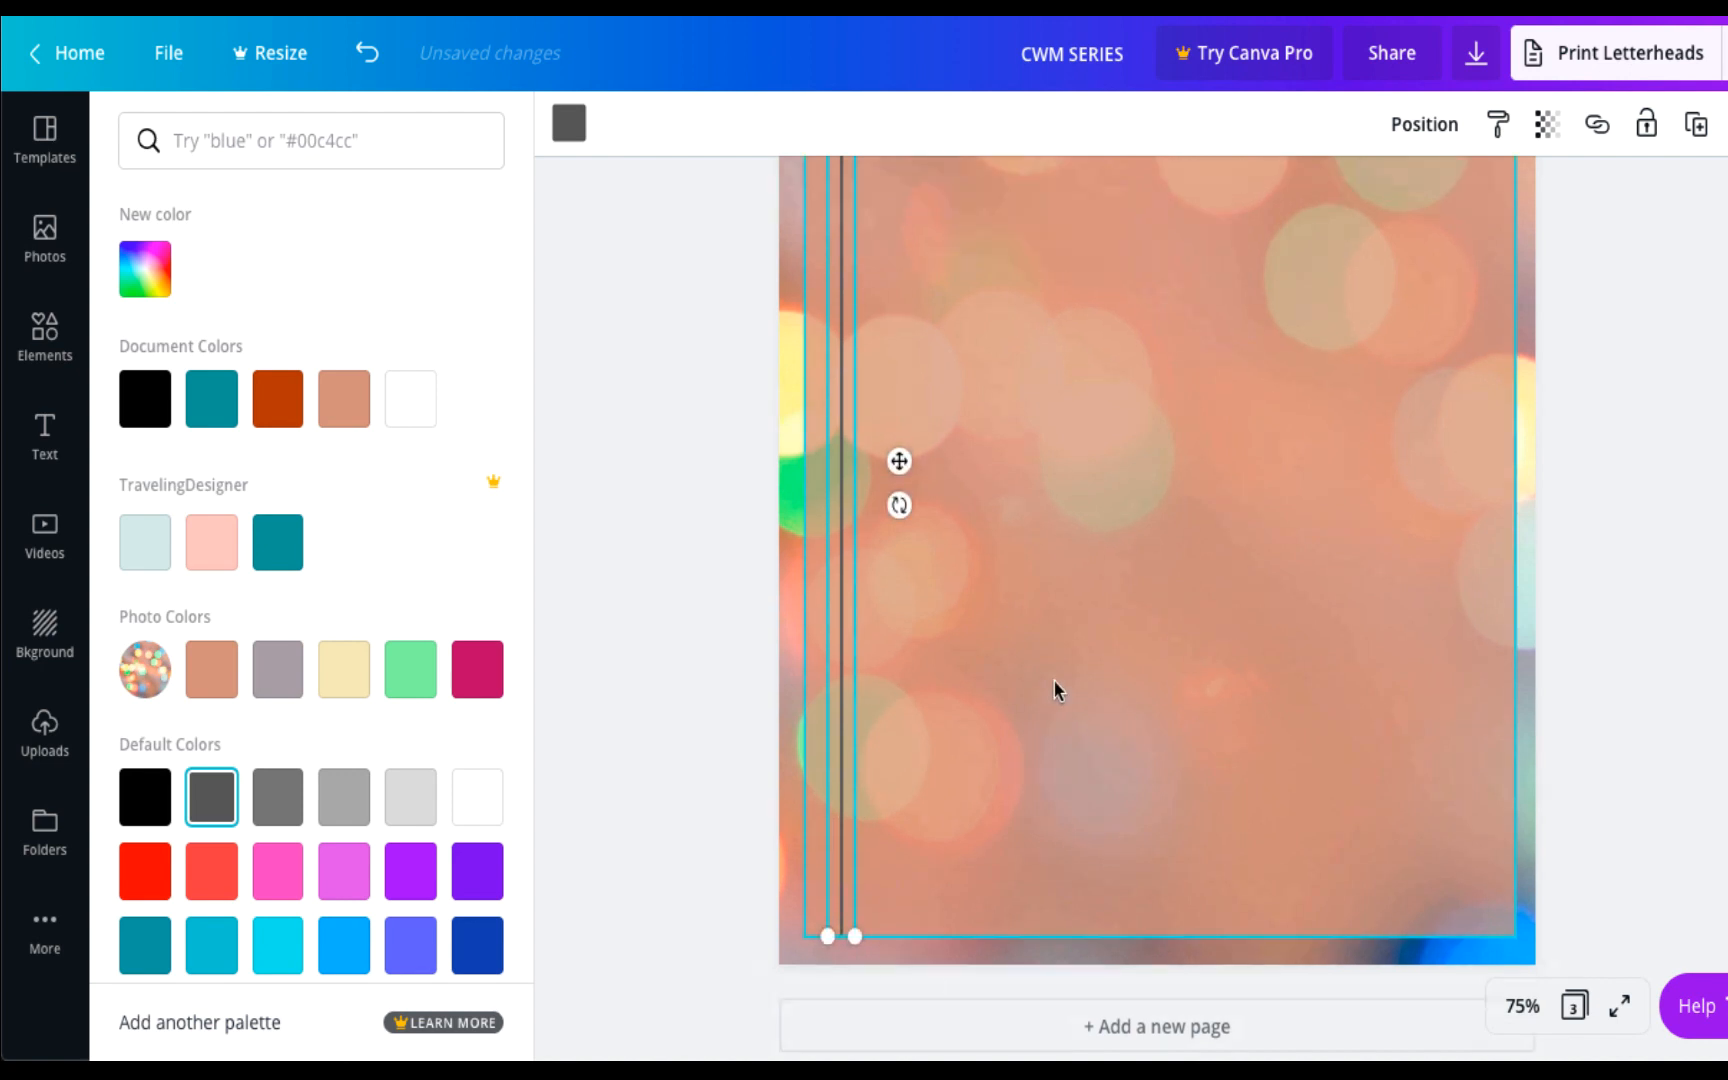
click(1054, 682)
scroll(1054, 682, up, 3)
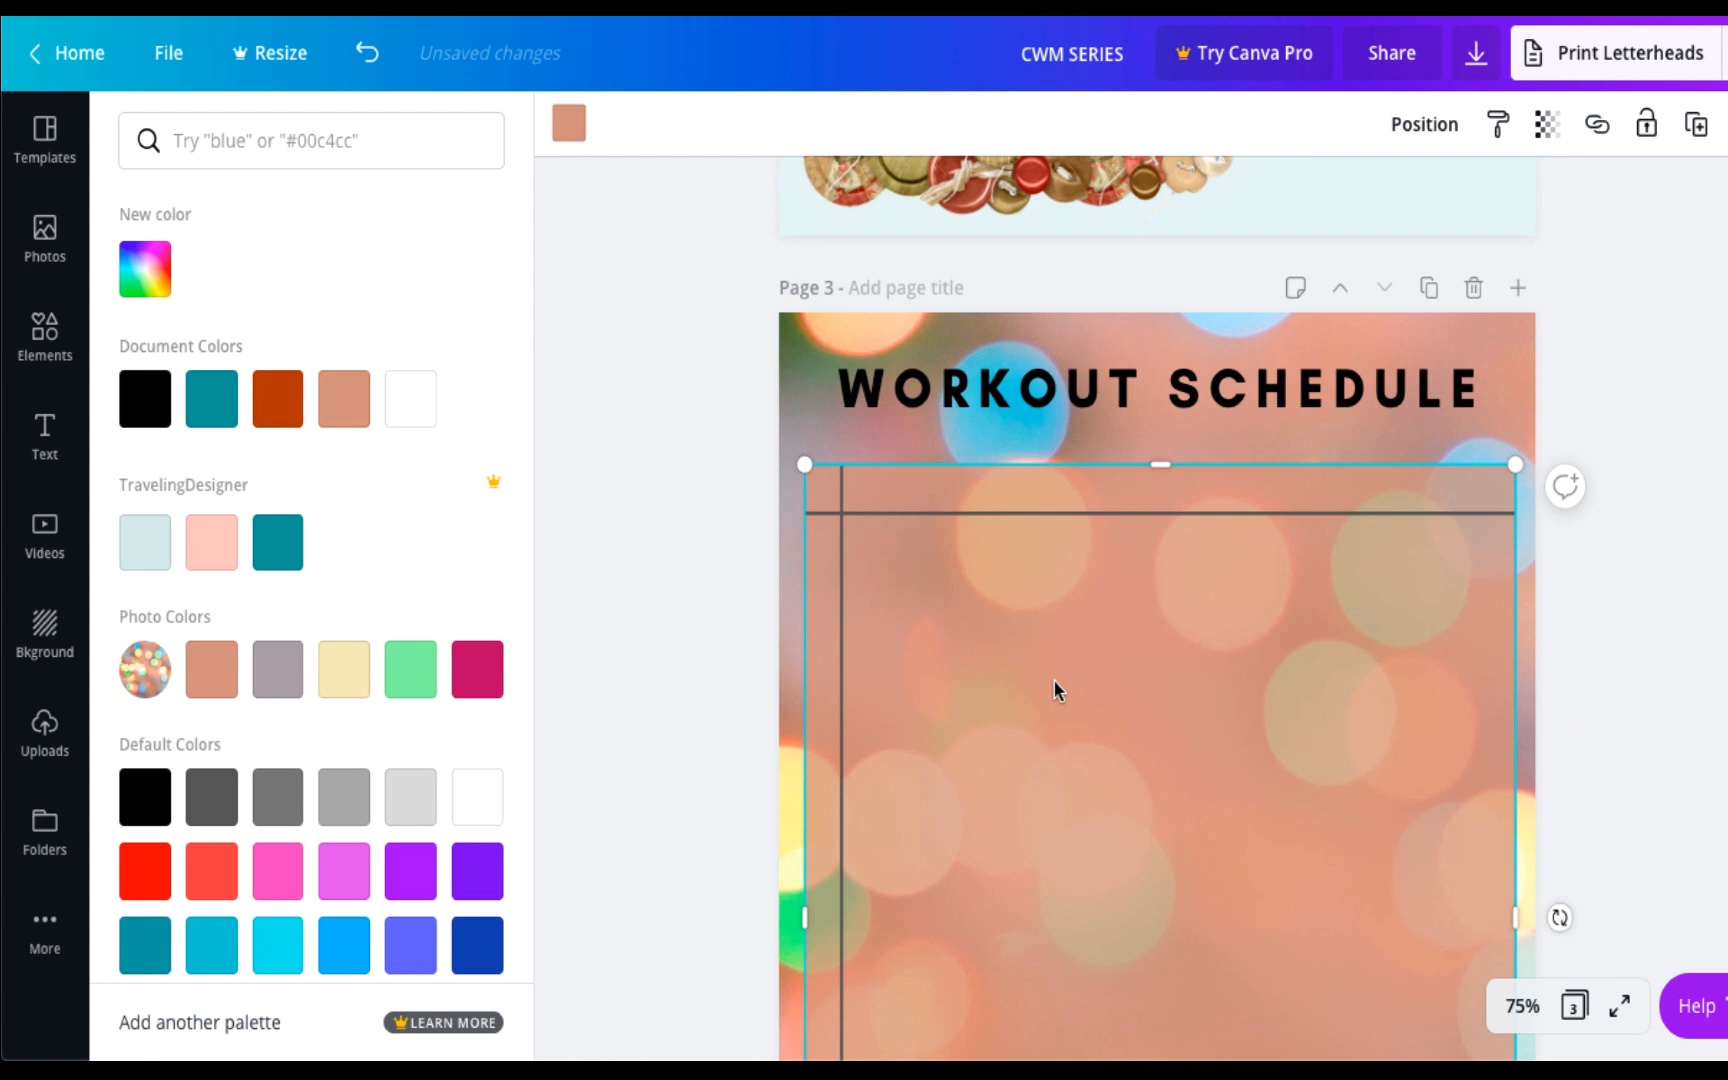
click(752, 579)
click(1666, 470)
scroll(1658, 450, down, 3)
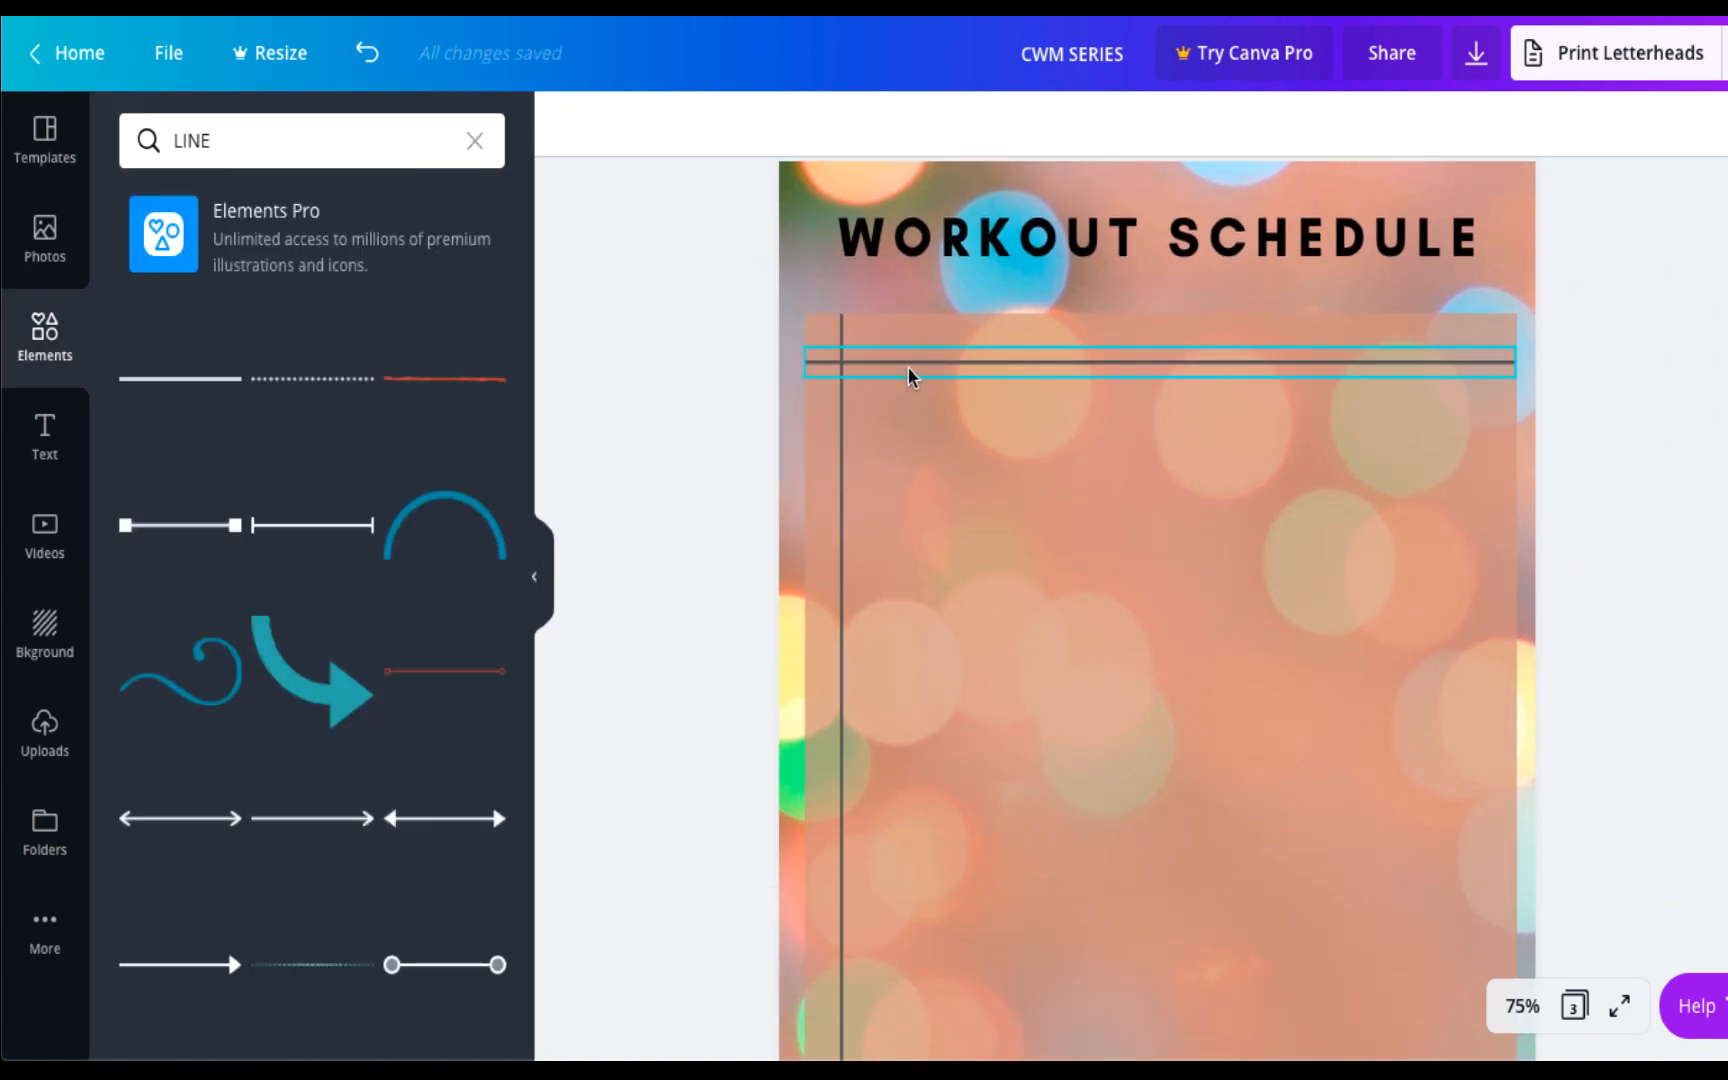
Duplicate the upper horizontal line and place the copy one row below it, flush with the rectangle's sides.
click(909, 375)
key(Escape)
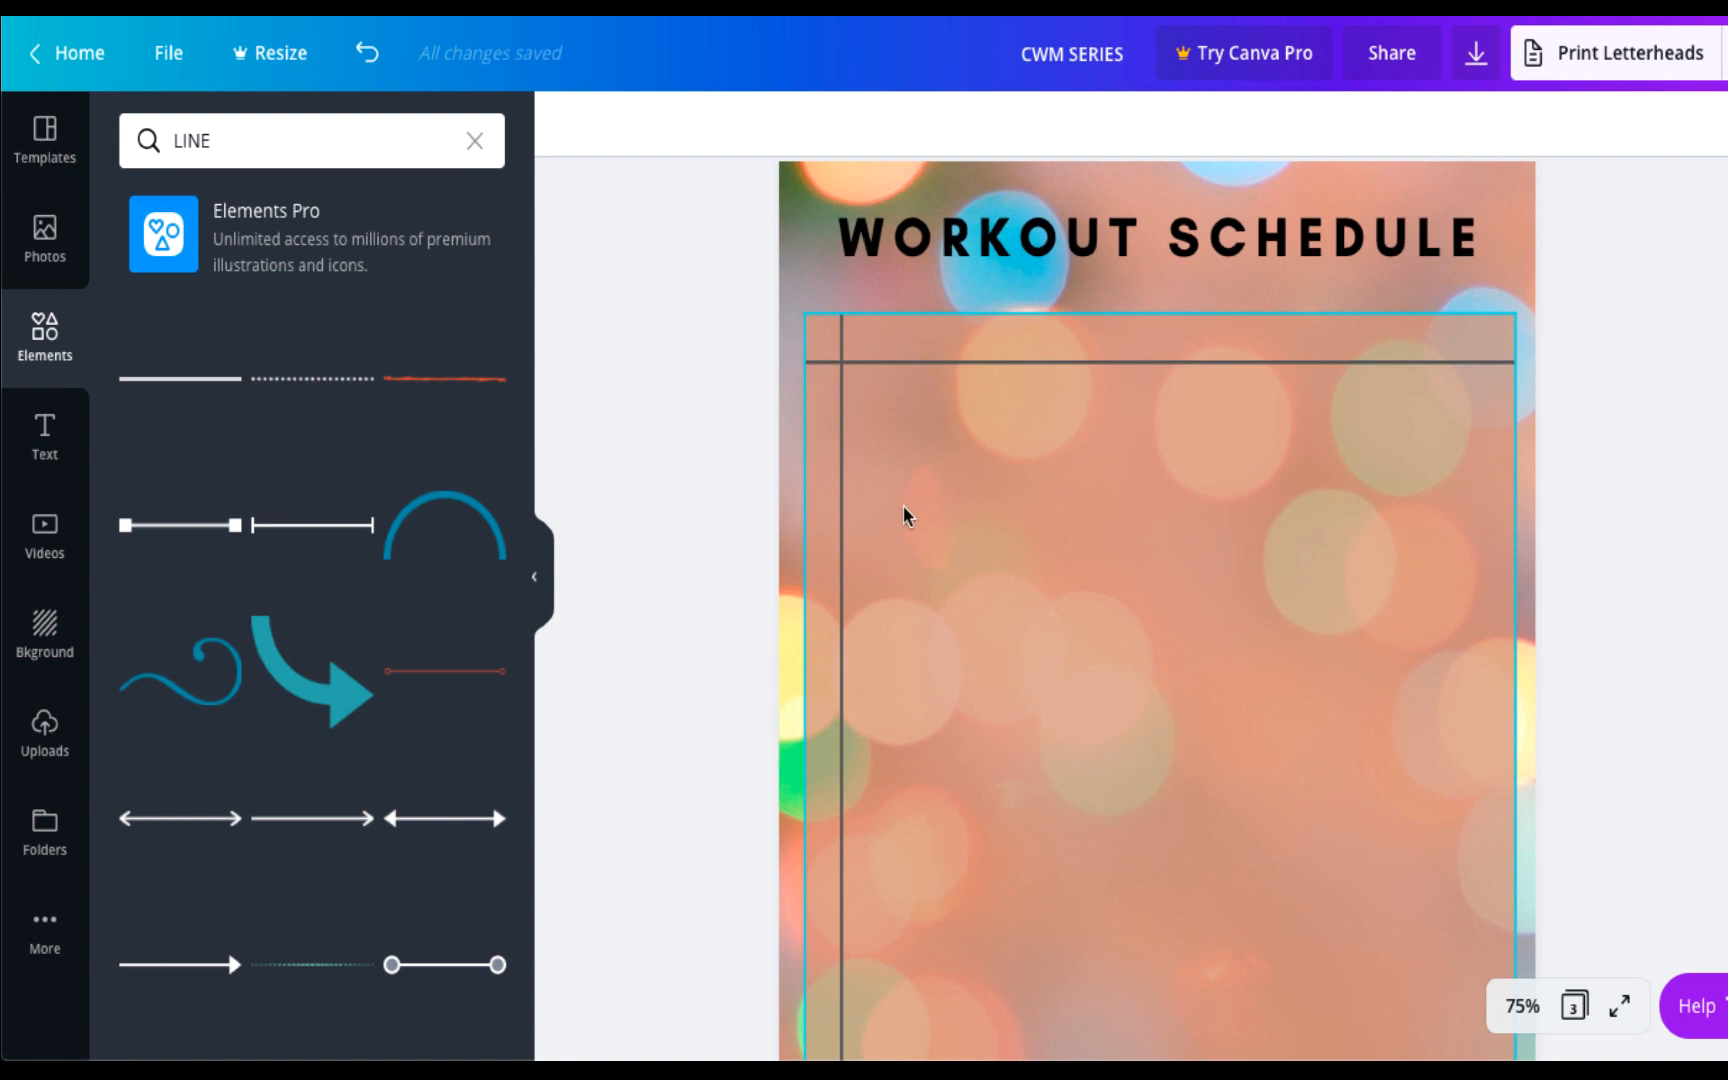
click(1003, 362)
key(ctrl+d)
drag(1003, 363, 1003, 513)
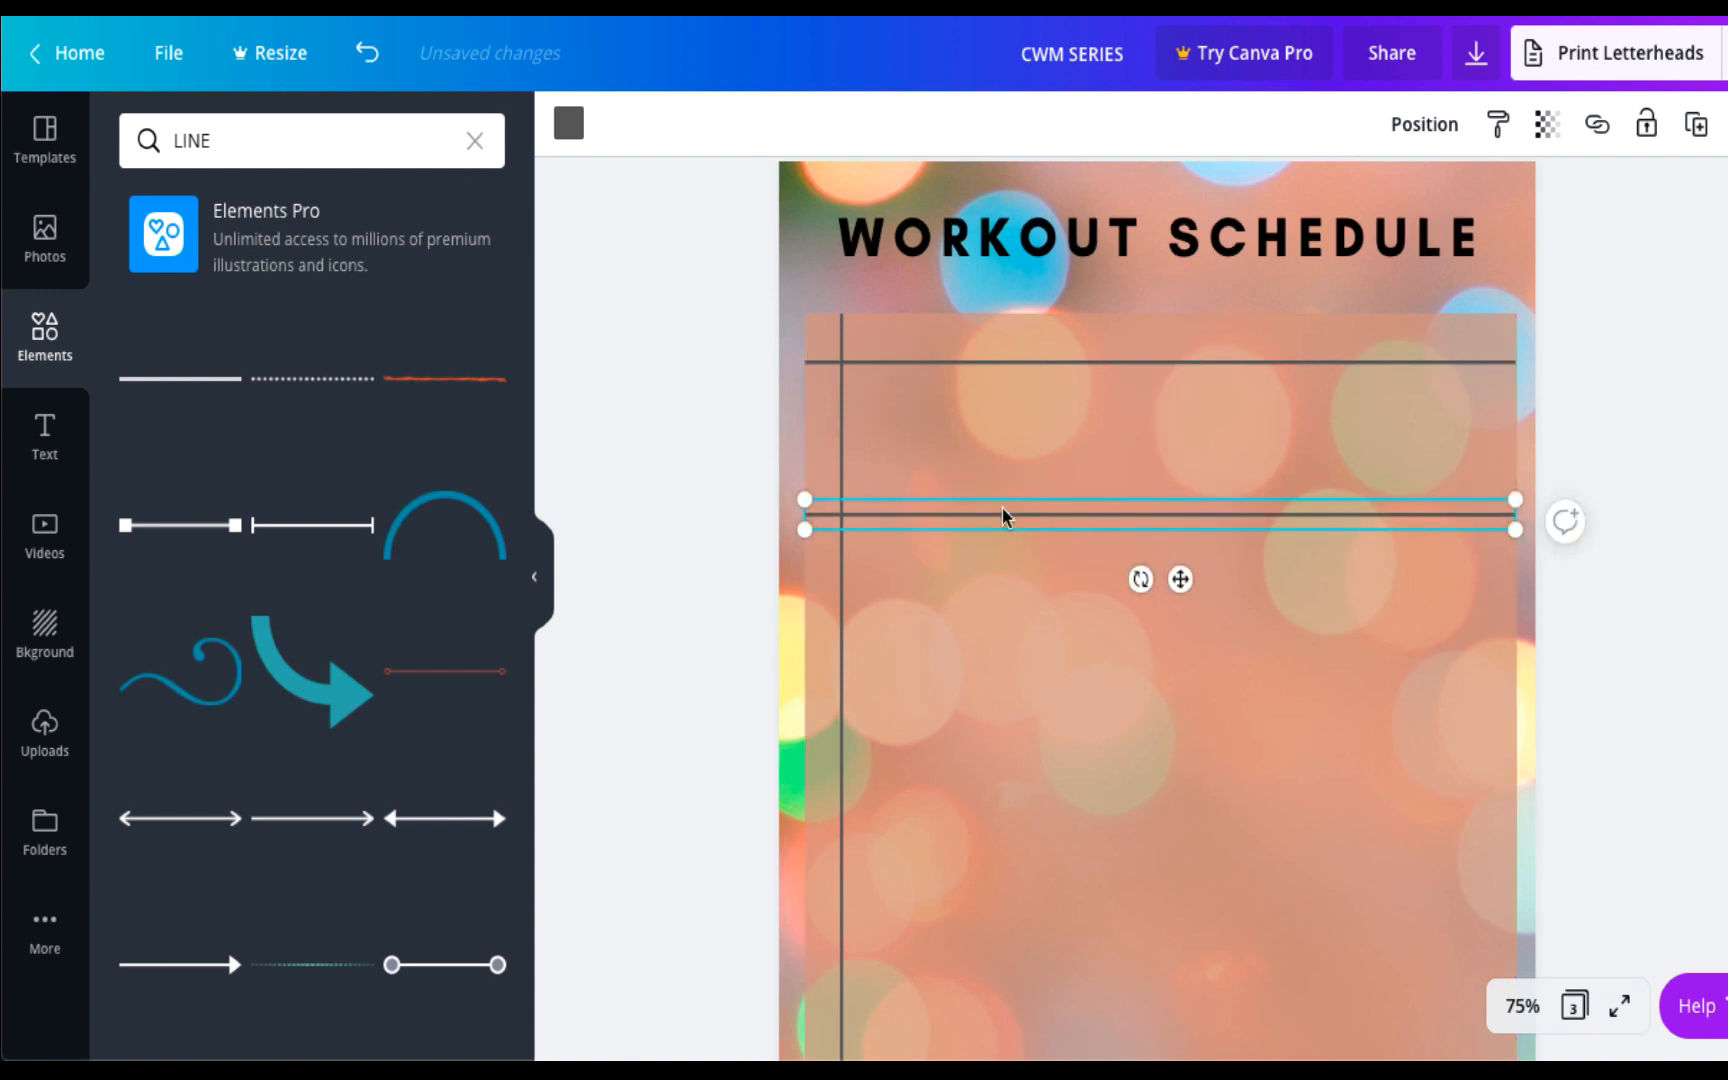
Add four more copies of the horizontal line down the peach rectangle at roughly equal row spacing.
scroll(1003, 513, down, 5)
key(ctrl+d)
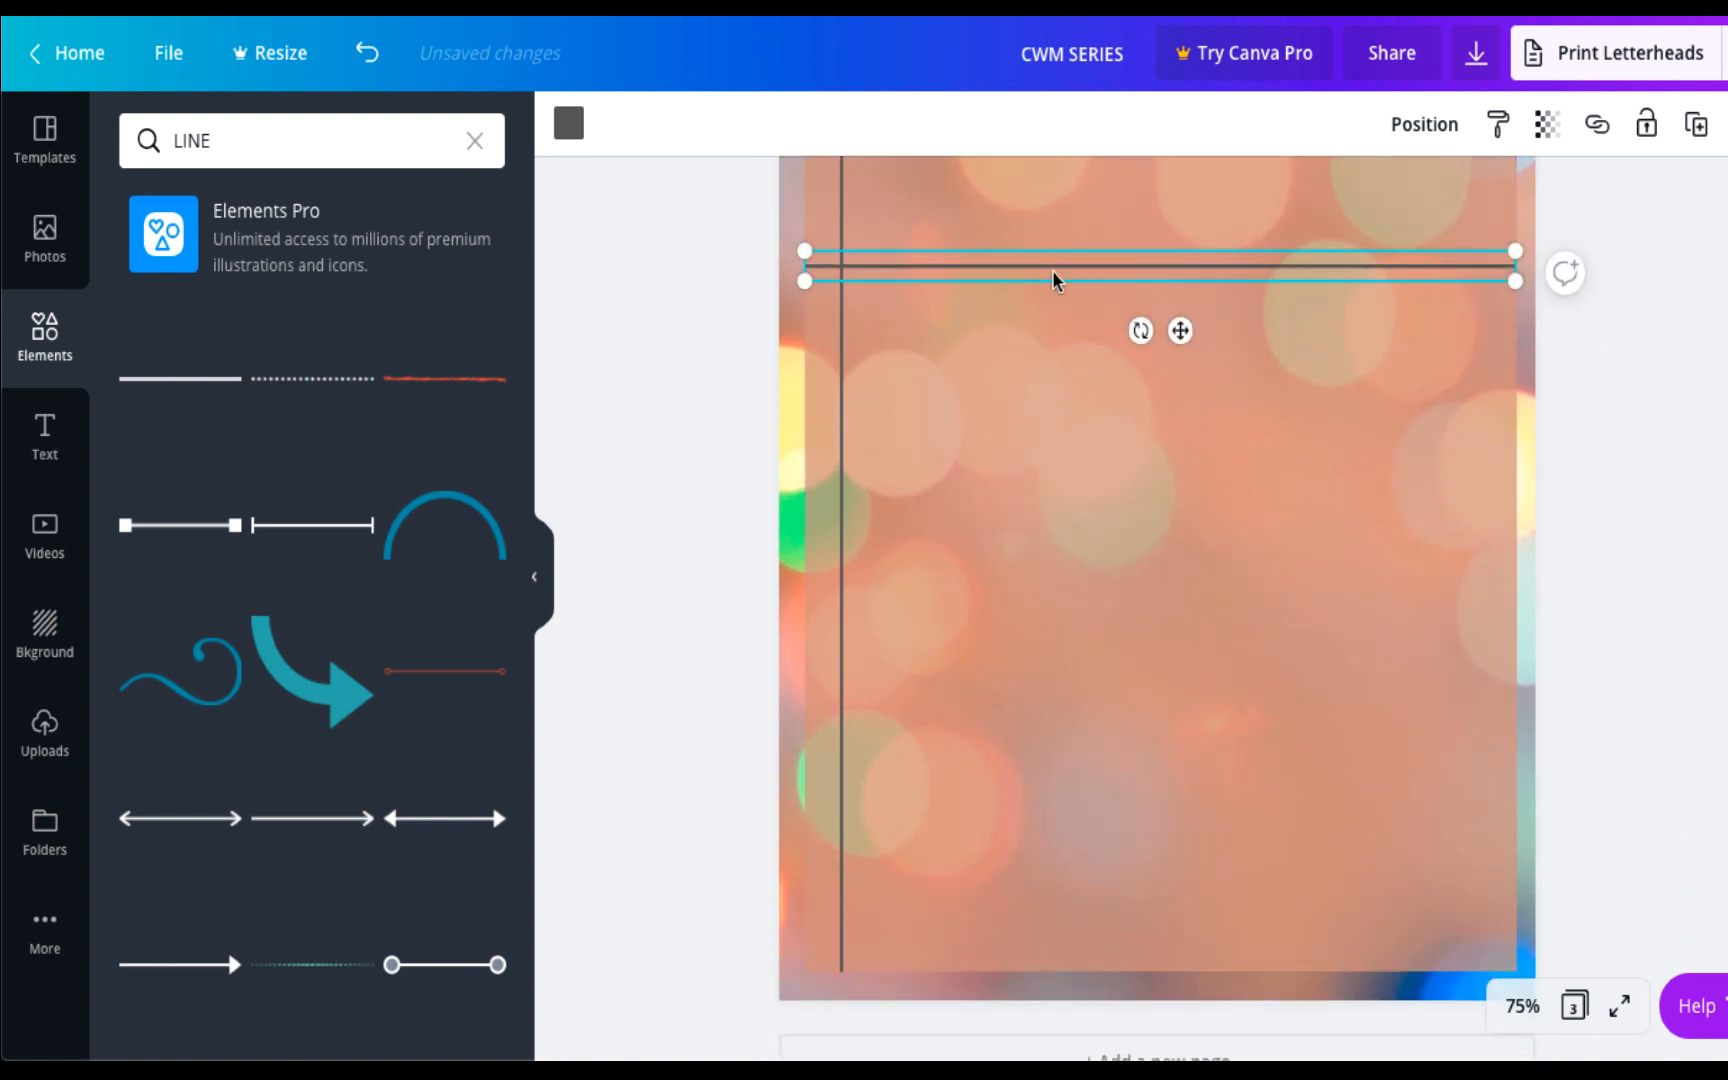
drag(1053, 278, 1060, 856)
key(ctrl+d)
key(ctrl+d)
key(ctrl+d)
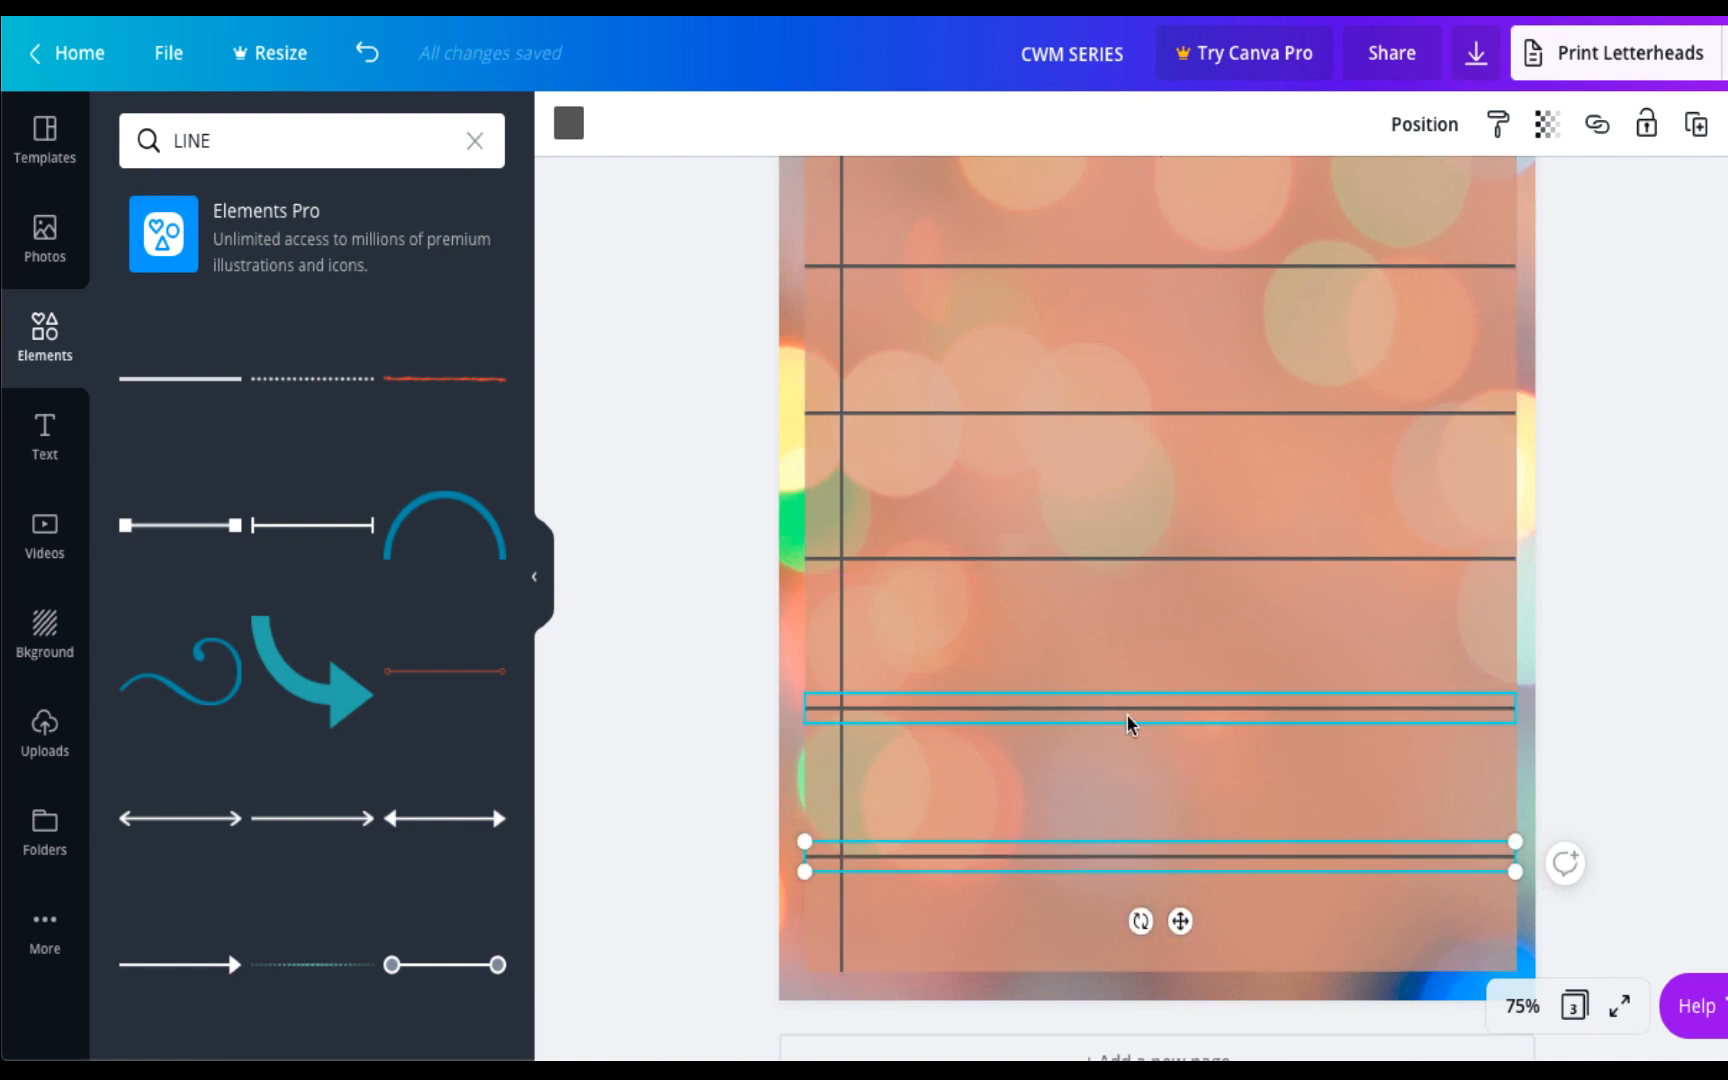
scroll(1127, 722, down, 1)
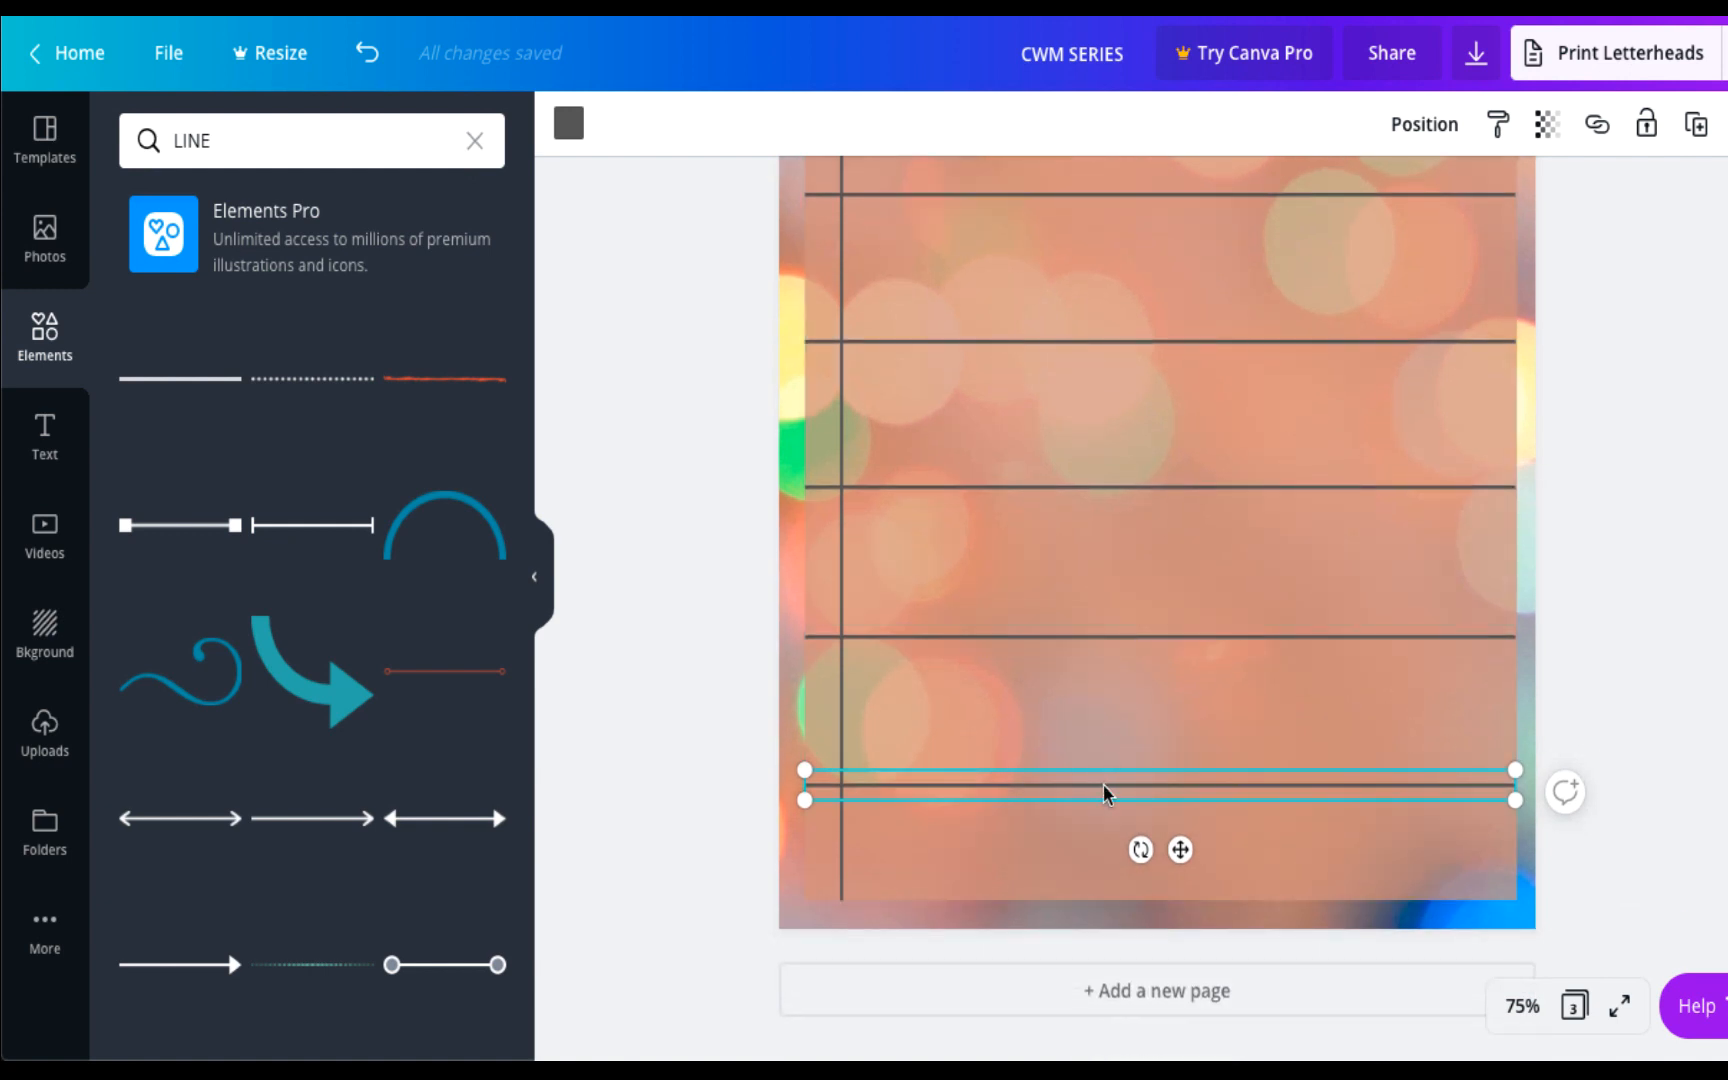
scroll(1554, 467, up, 1)
click(1620, 382)
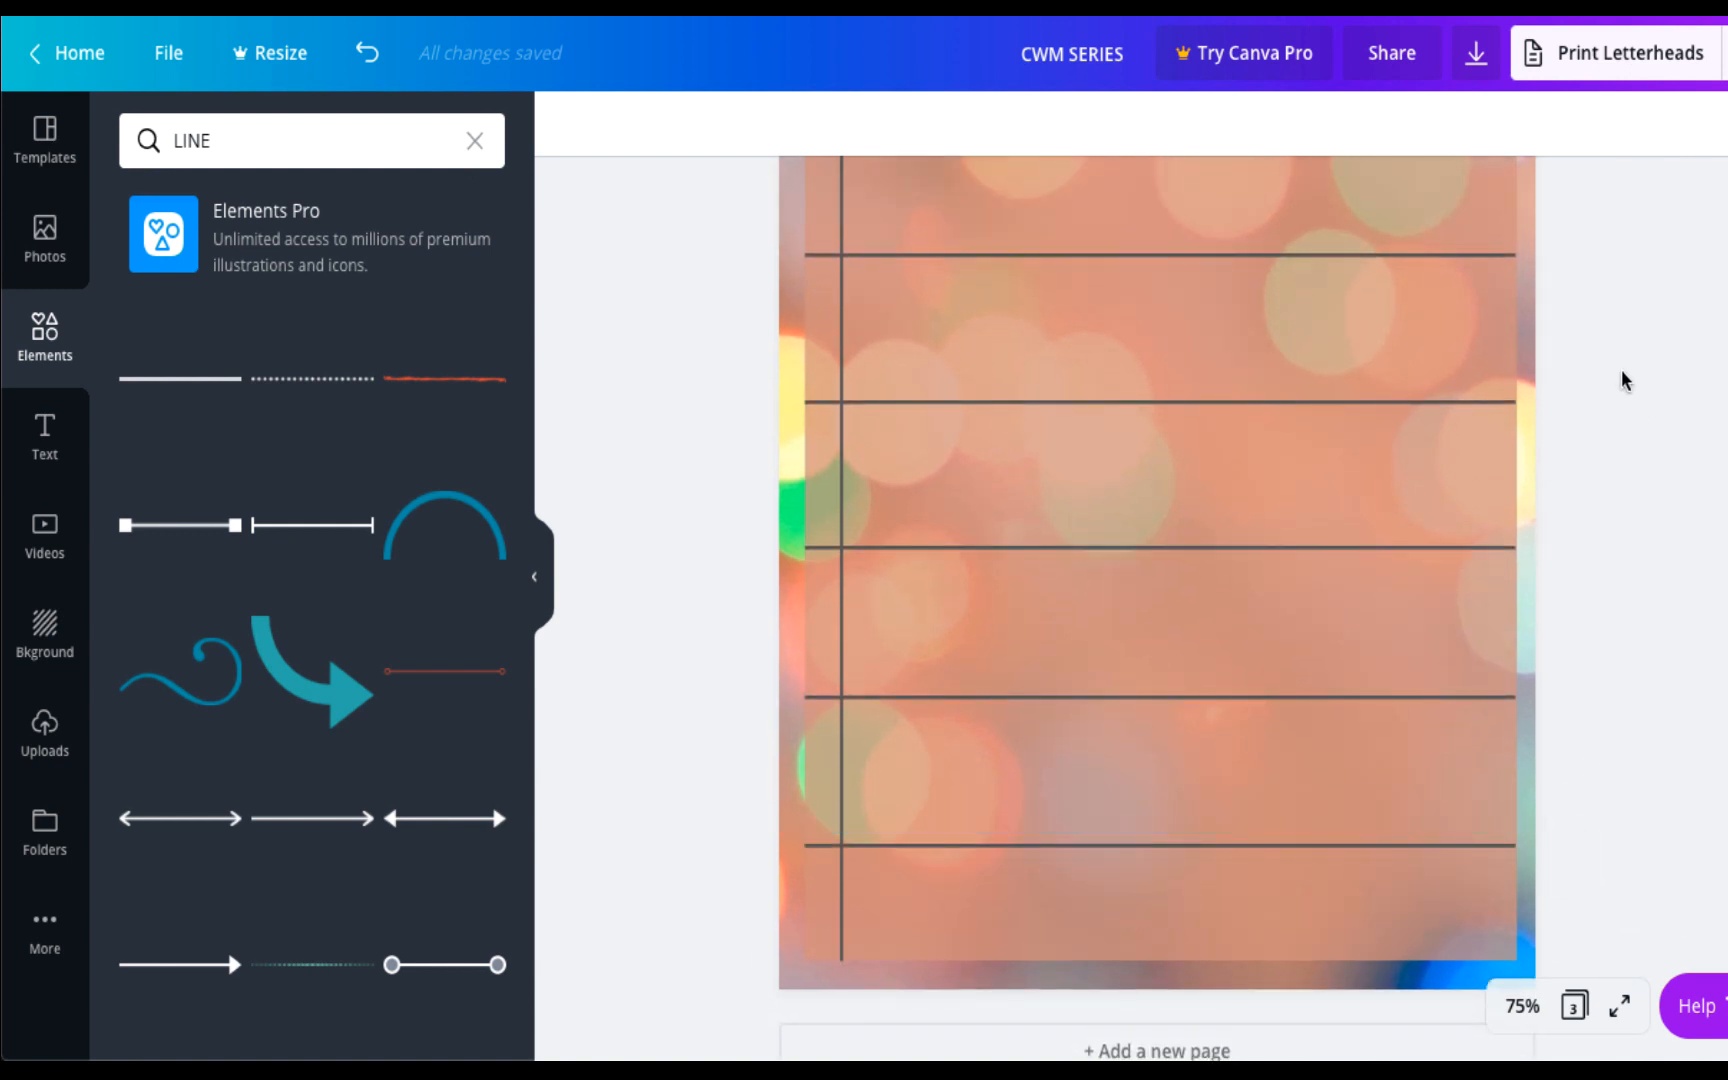
Duplicate the vertical line twice to the right, splitting the remaining width into three roughly equal columns.
scroll(1622, 376, up, 2)
scroll(1620, 376, up, 3)
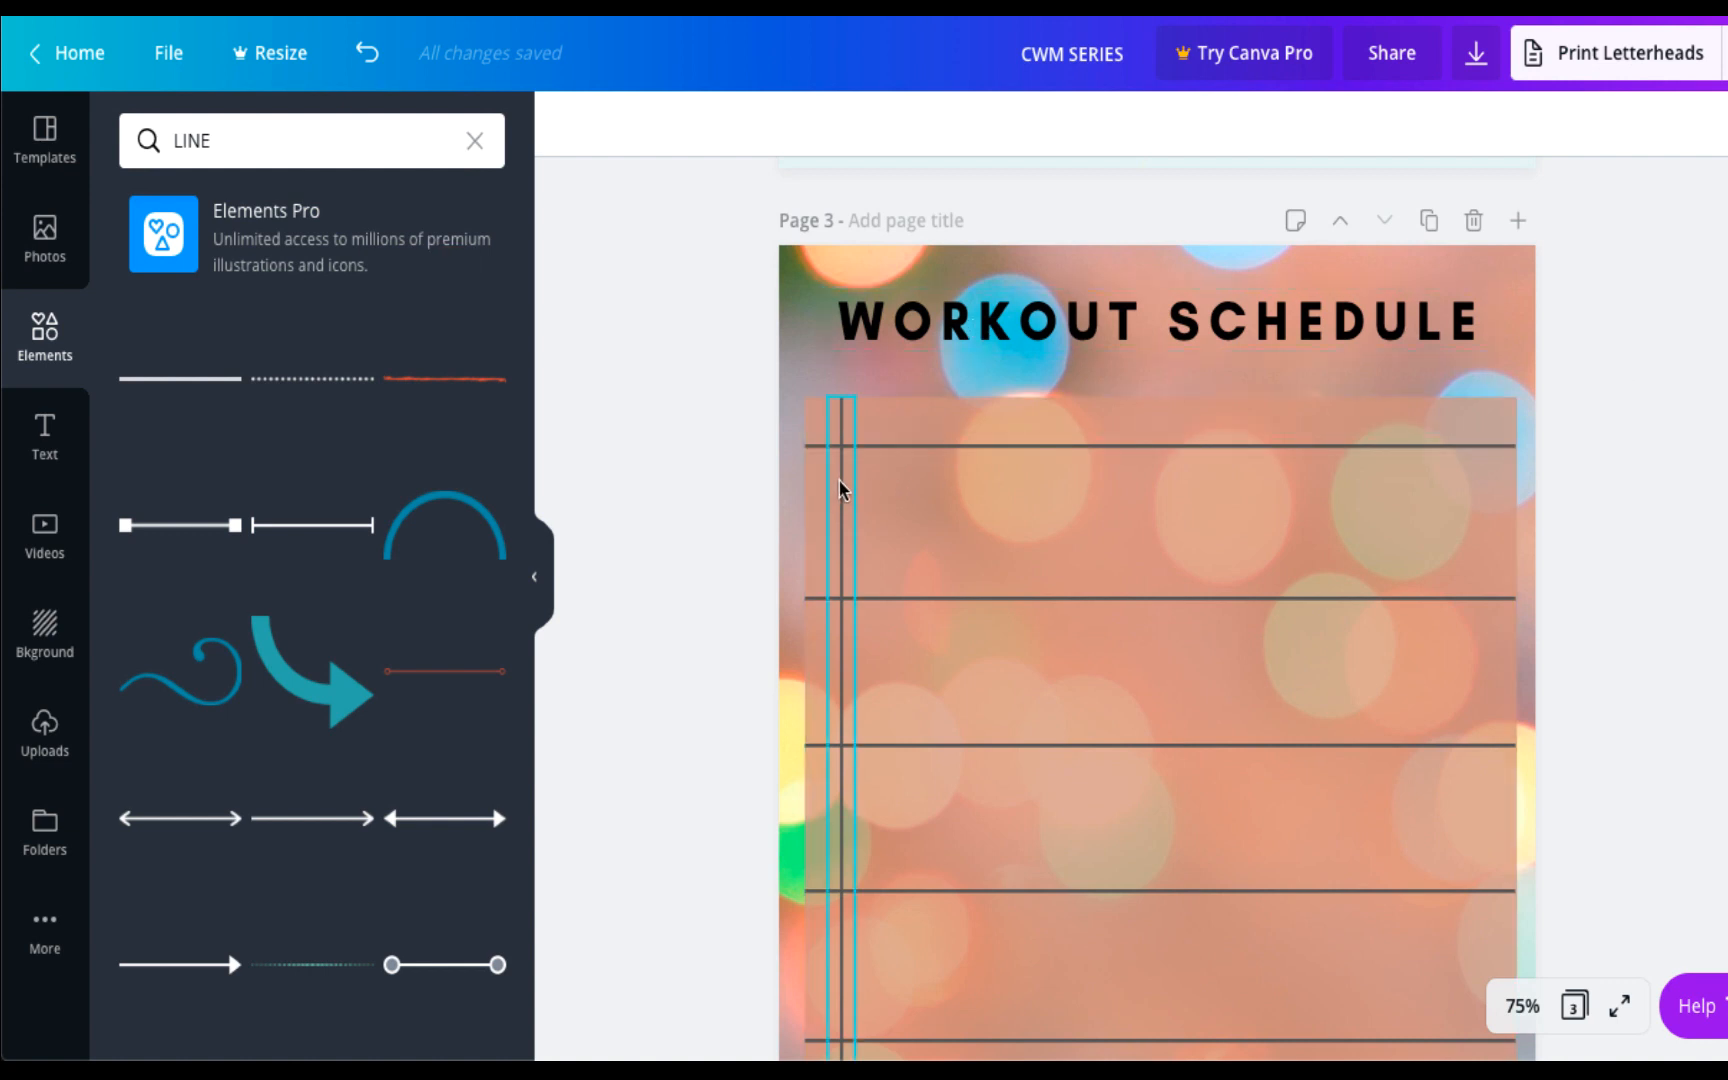
drag(840, 489, 1304, 497)
key(ctrl+d)
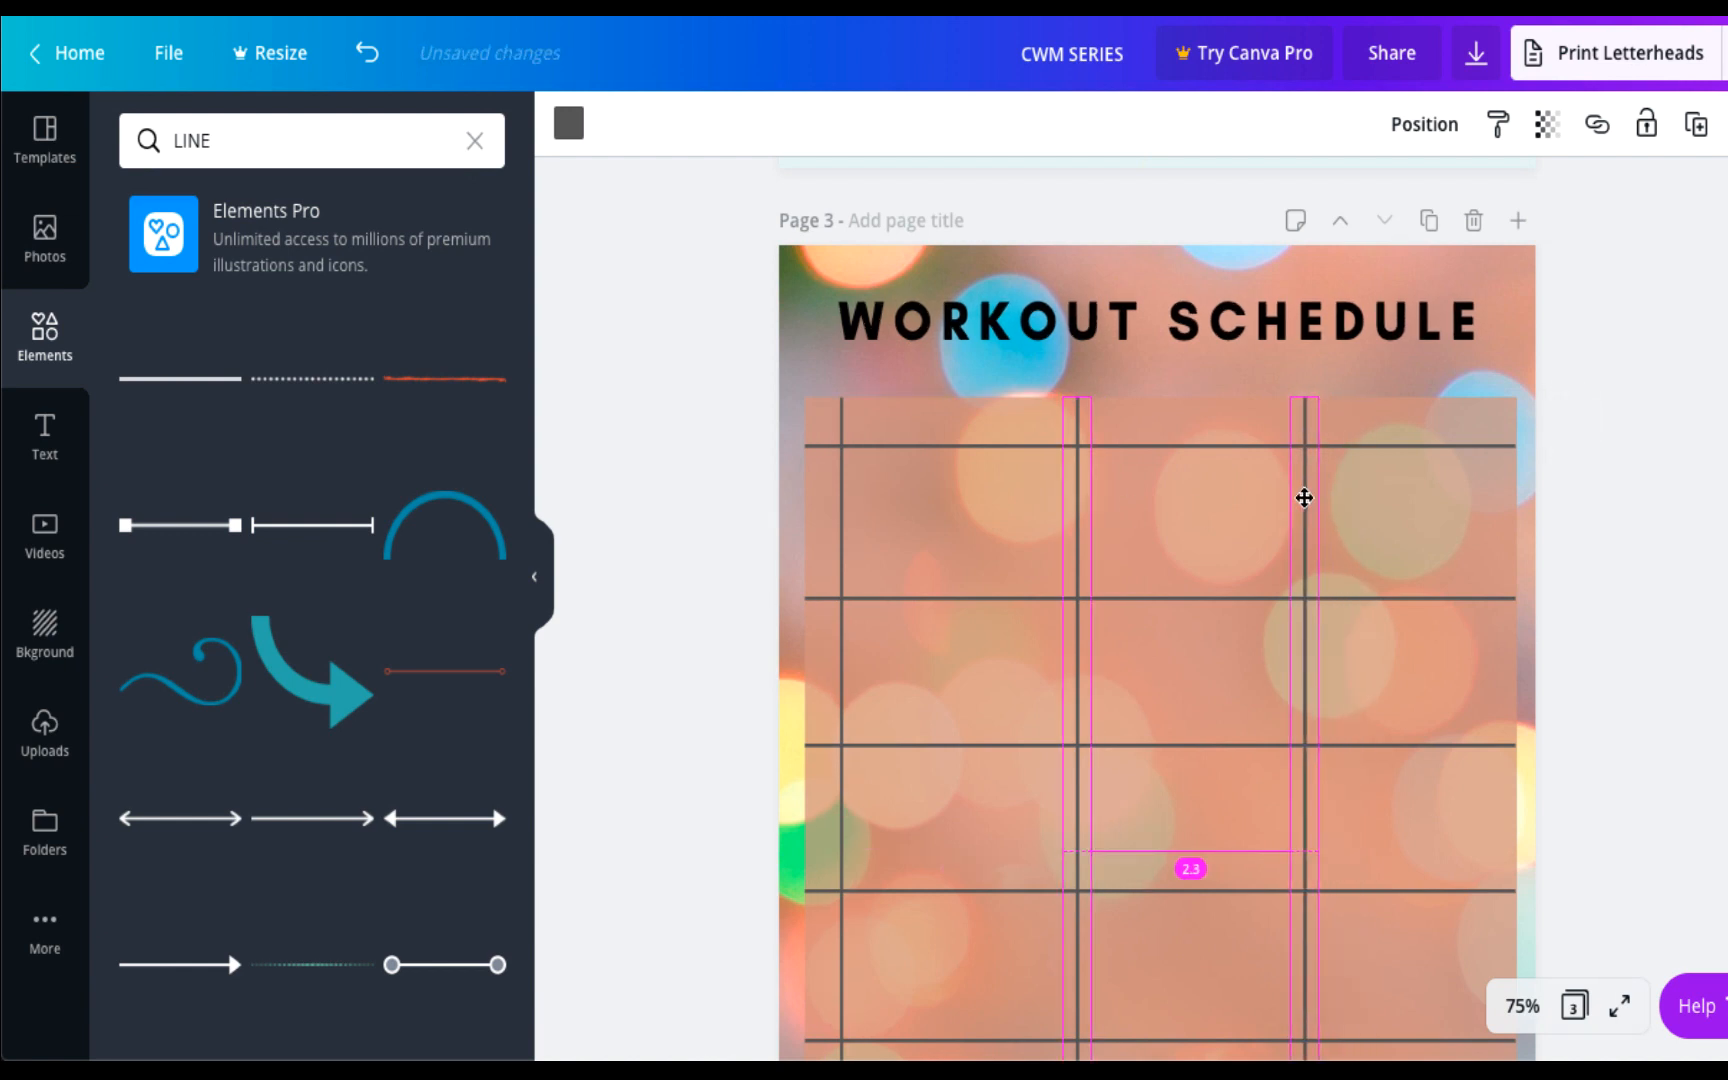
drag(1304, 497, 1304, 500)
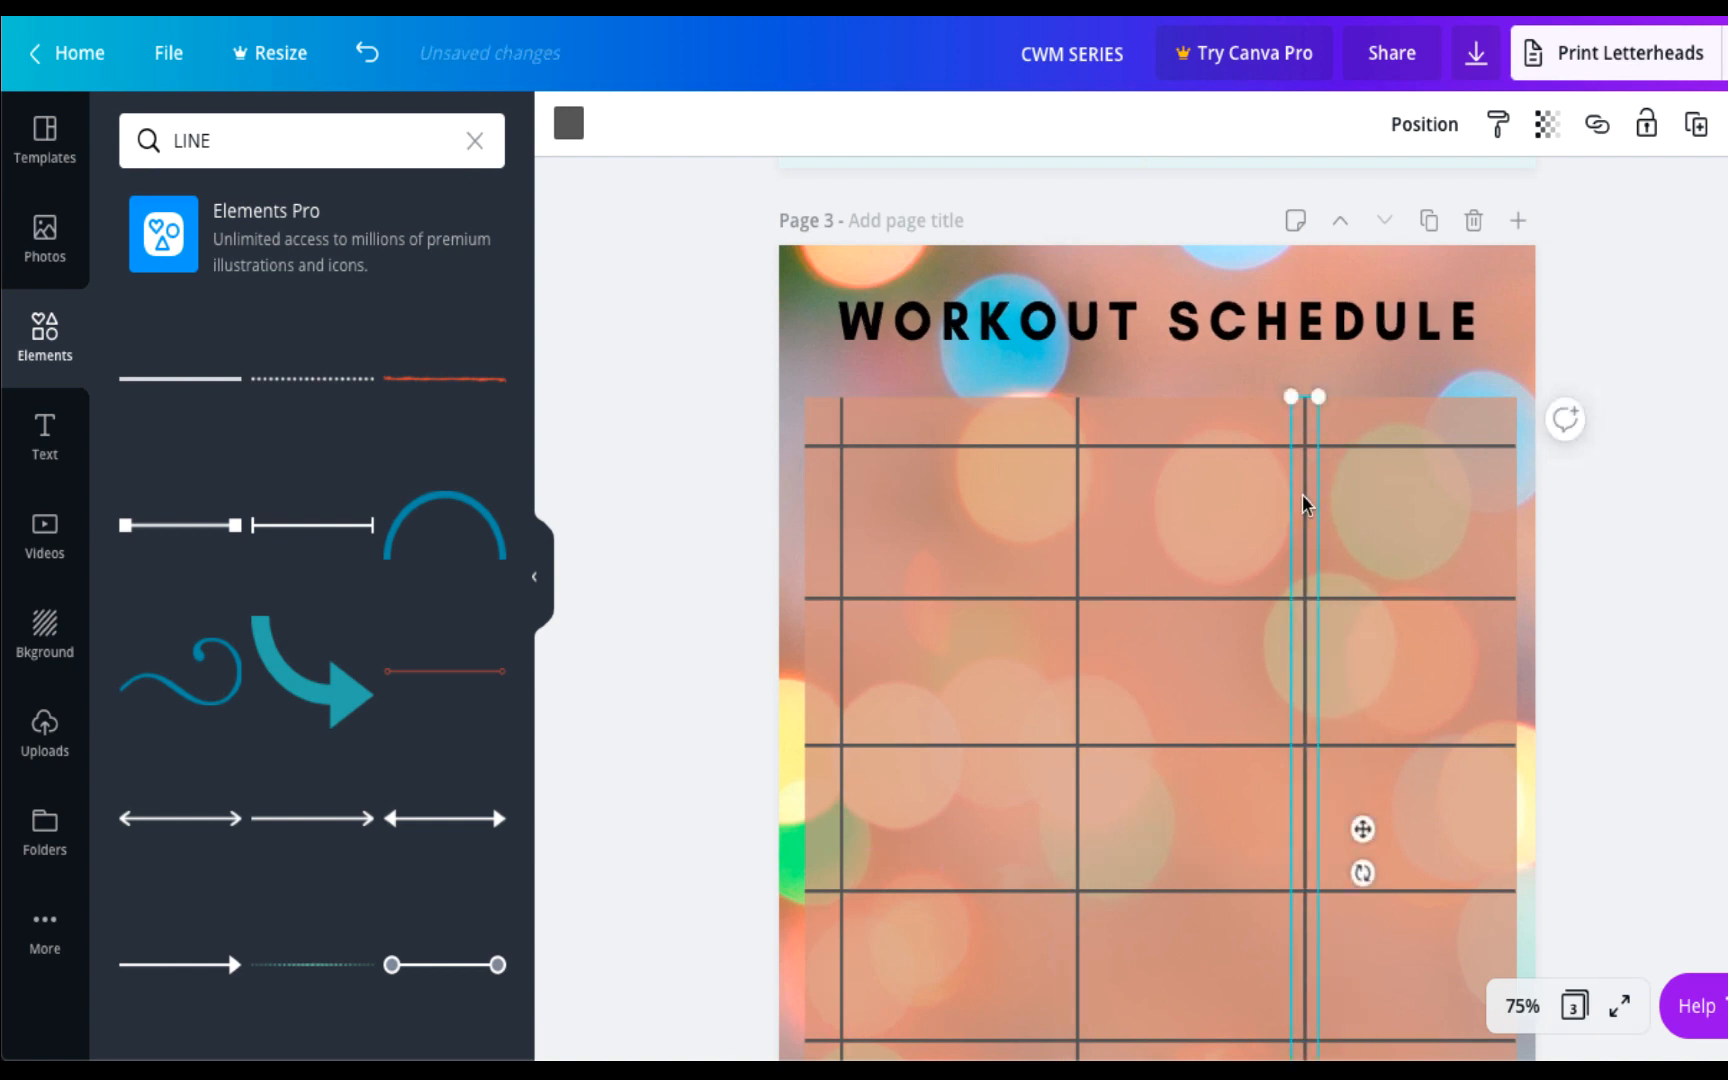
Select the two copied vertical lines together and nudge them slightly left to even out the column widths.
shift+click(1075, 533)
key(Left)
key(Left)
key(Left)
key(Left)
key(Left)
key(Left)
key(Left)
key(Left)
key(Left)
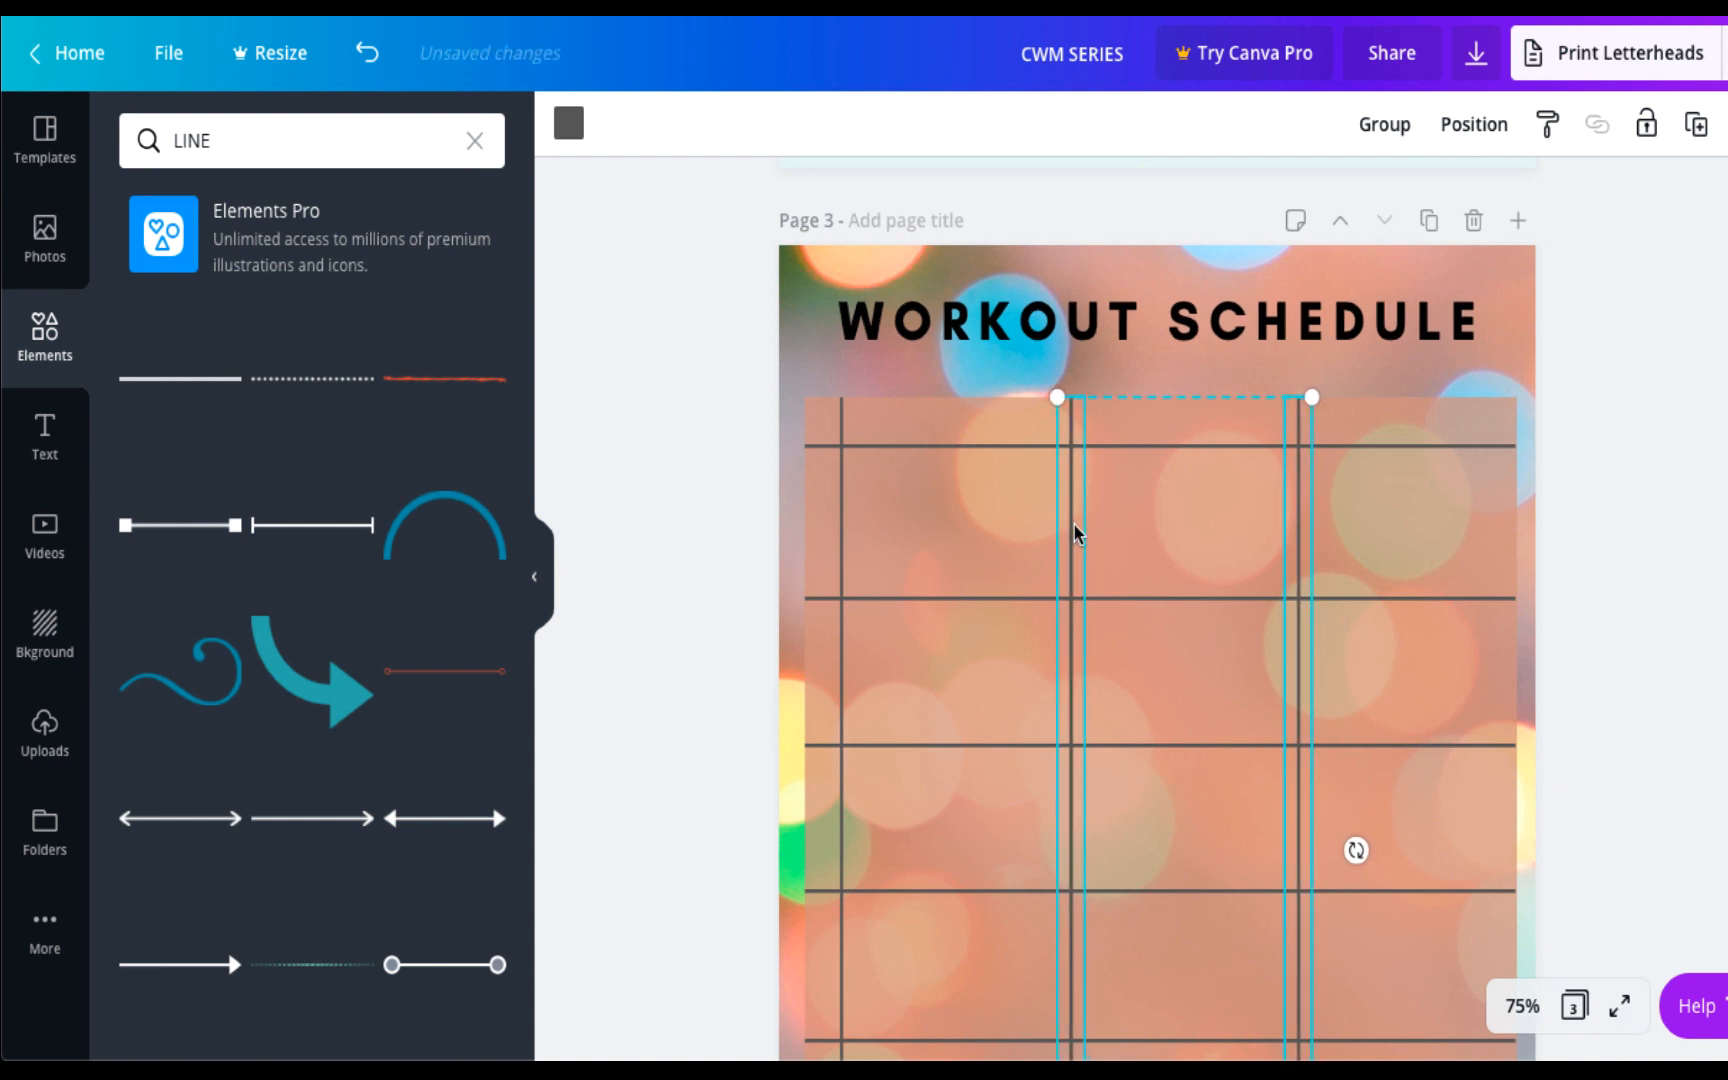
click(1610, 470)
Select all six horizontal lines and space them evenly vertically.
scroll(1624, 500, down, 5)
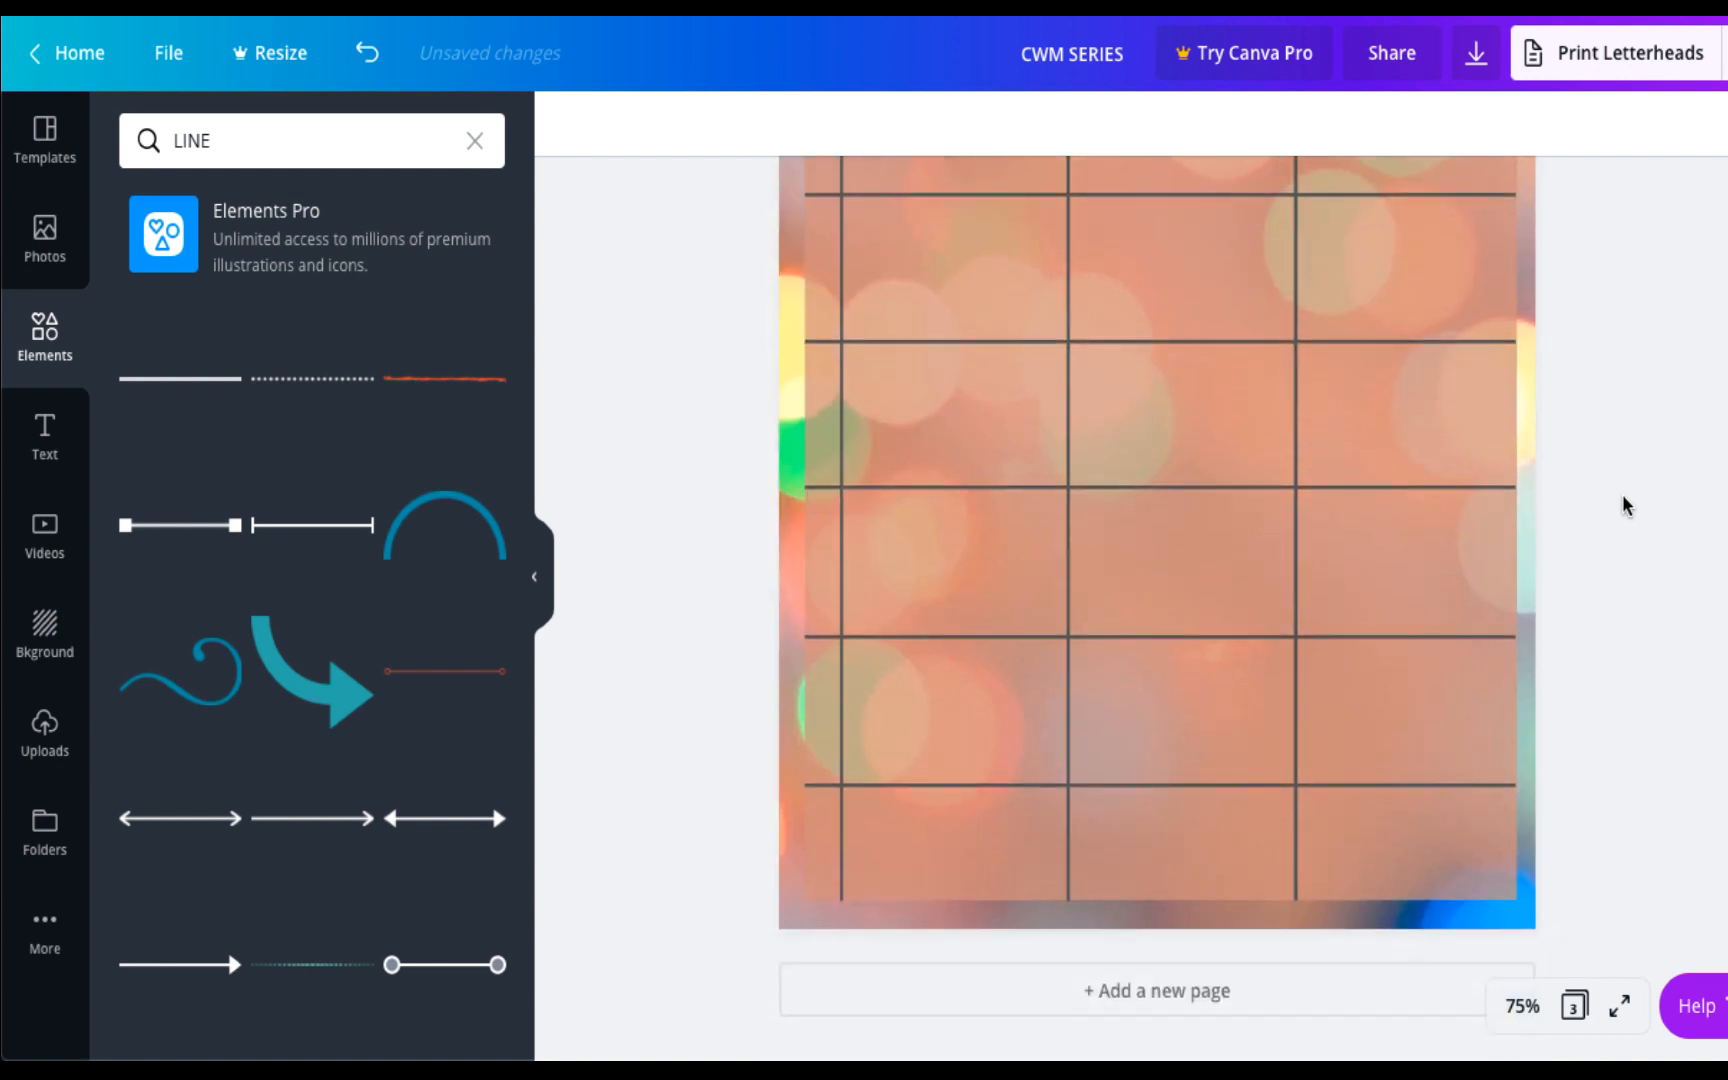
scroll(1624, 503, up, 2)
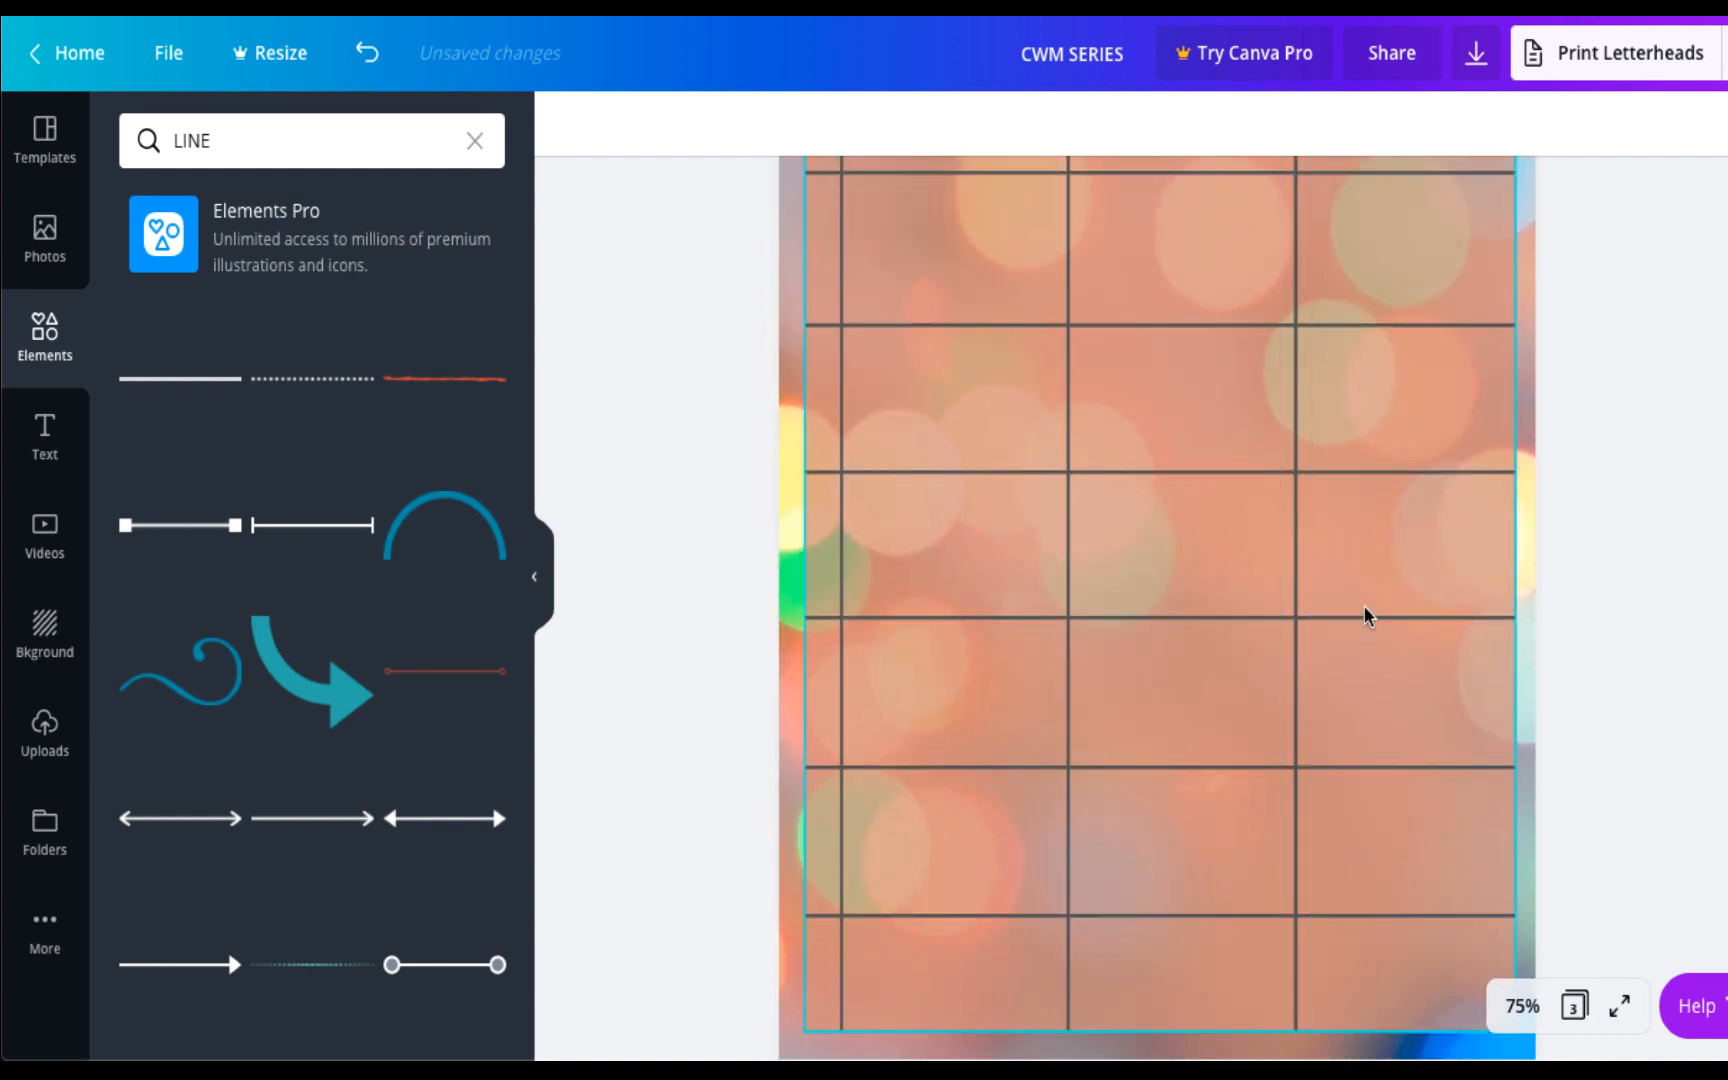
click(1195, 920)
shift+click(1207, 772)
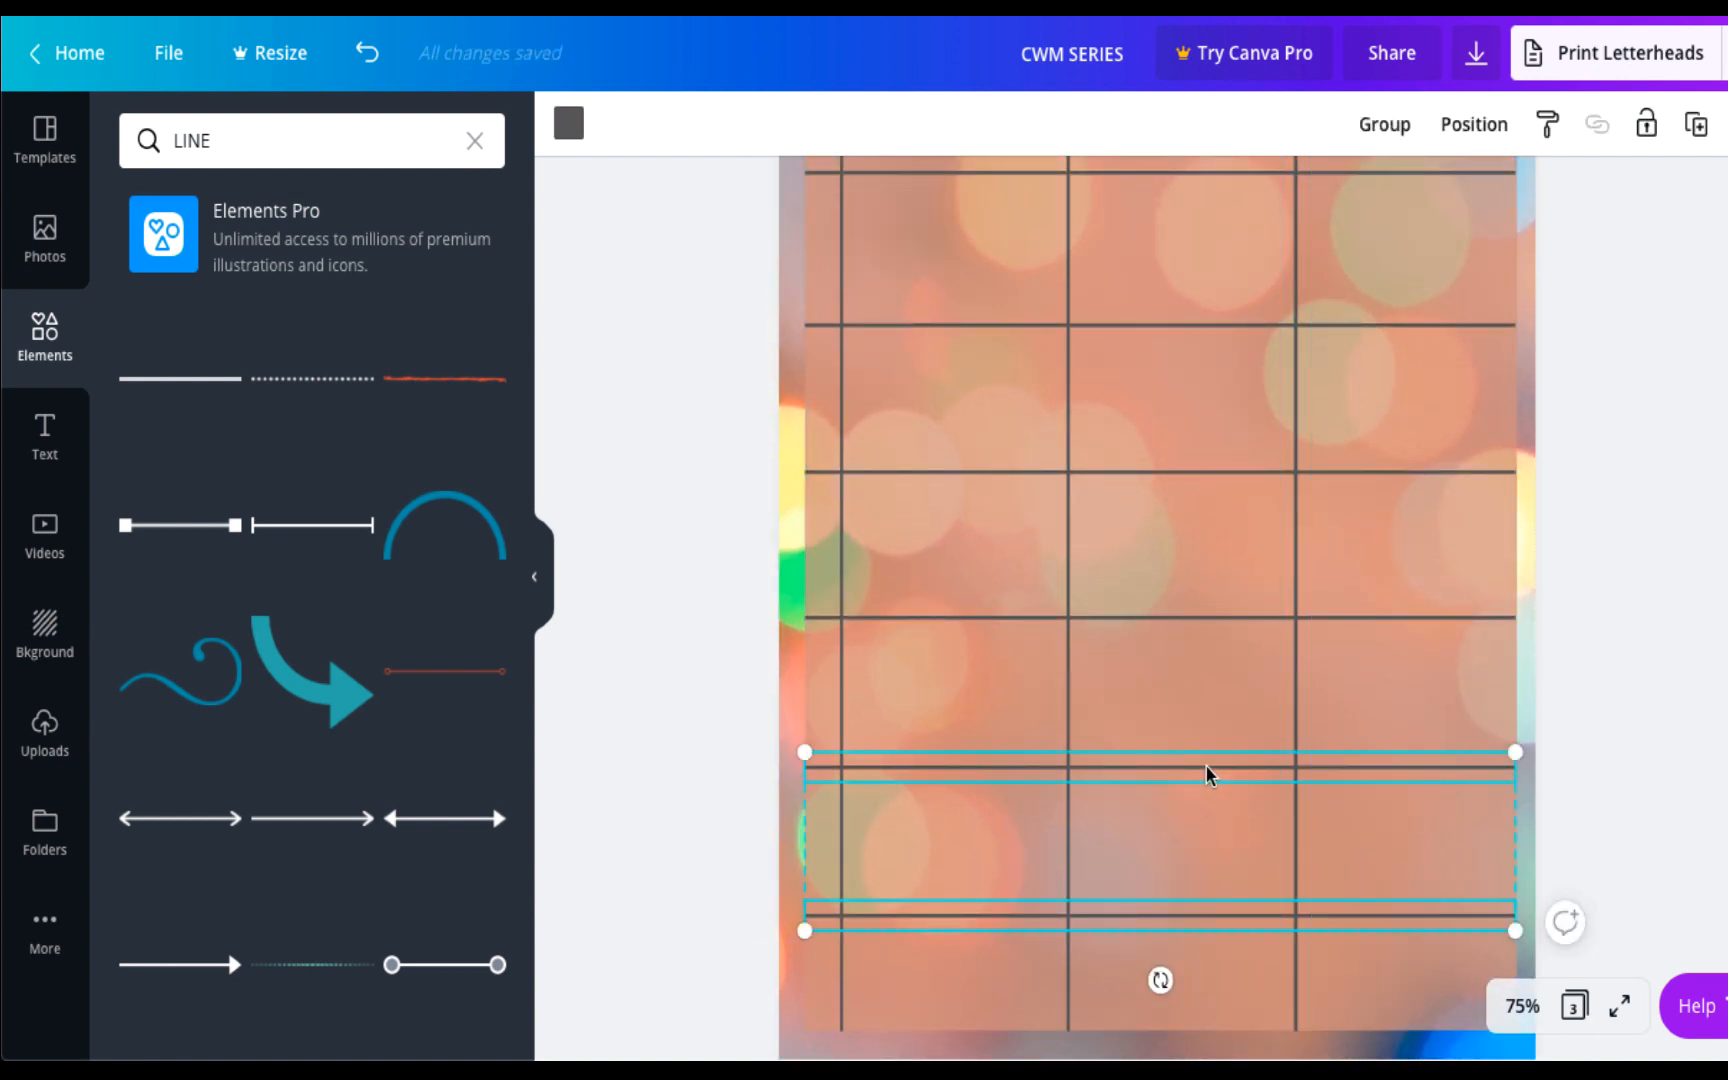
shift+click(1207, 772)
shift+click(1223, 624)
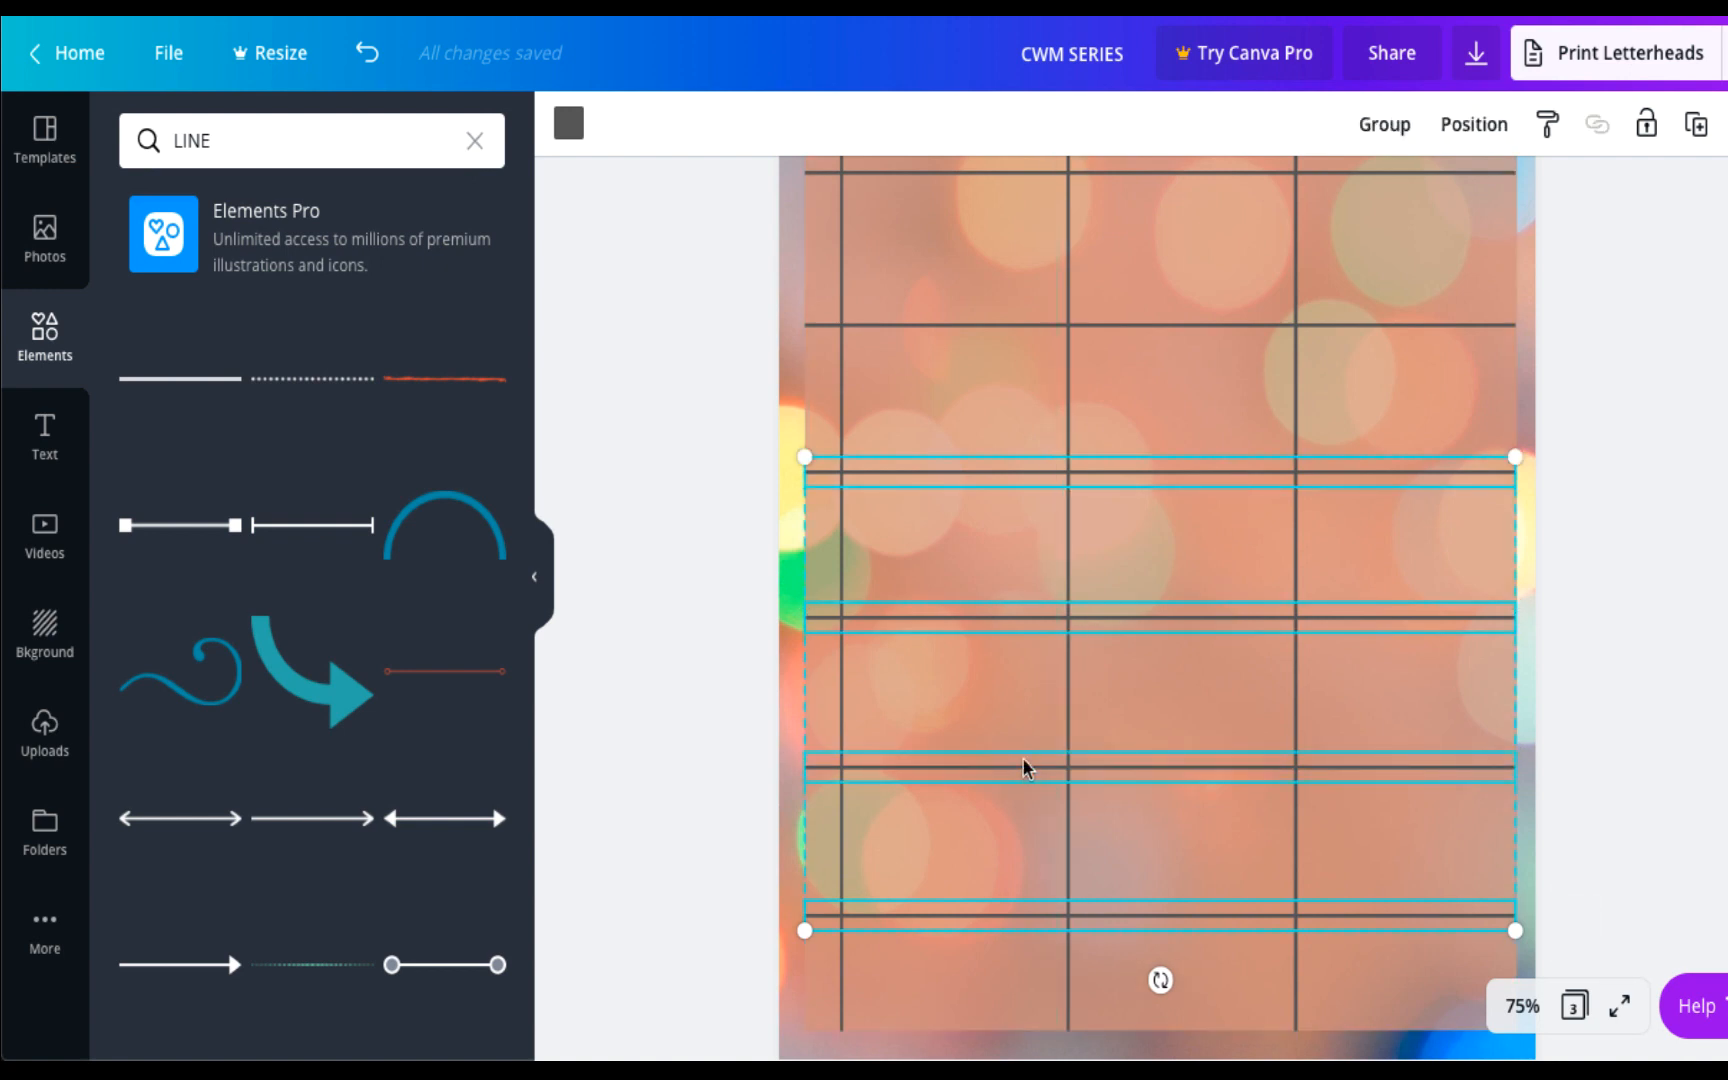
scroll(1012, 330, up, 3)
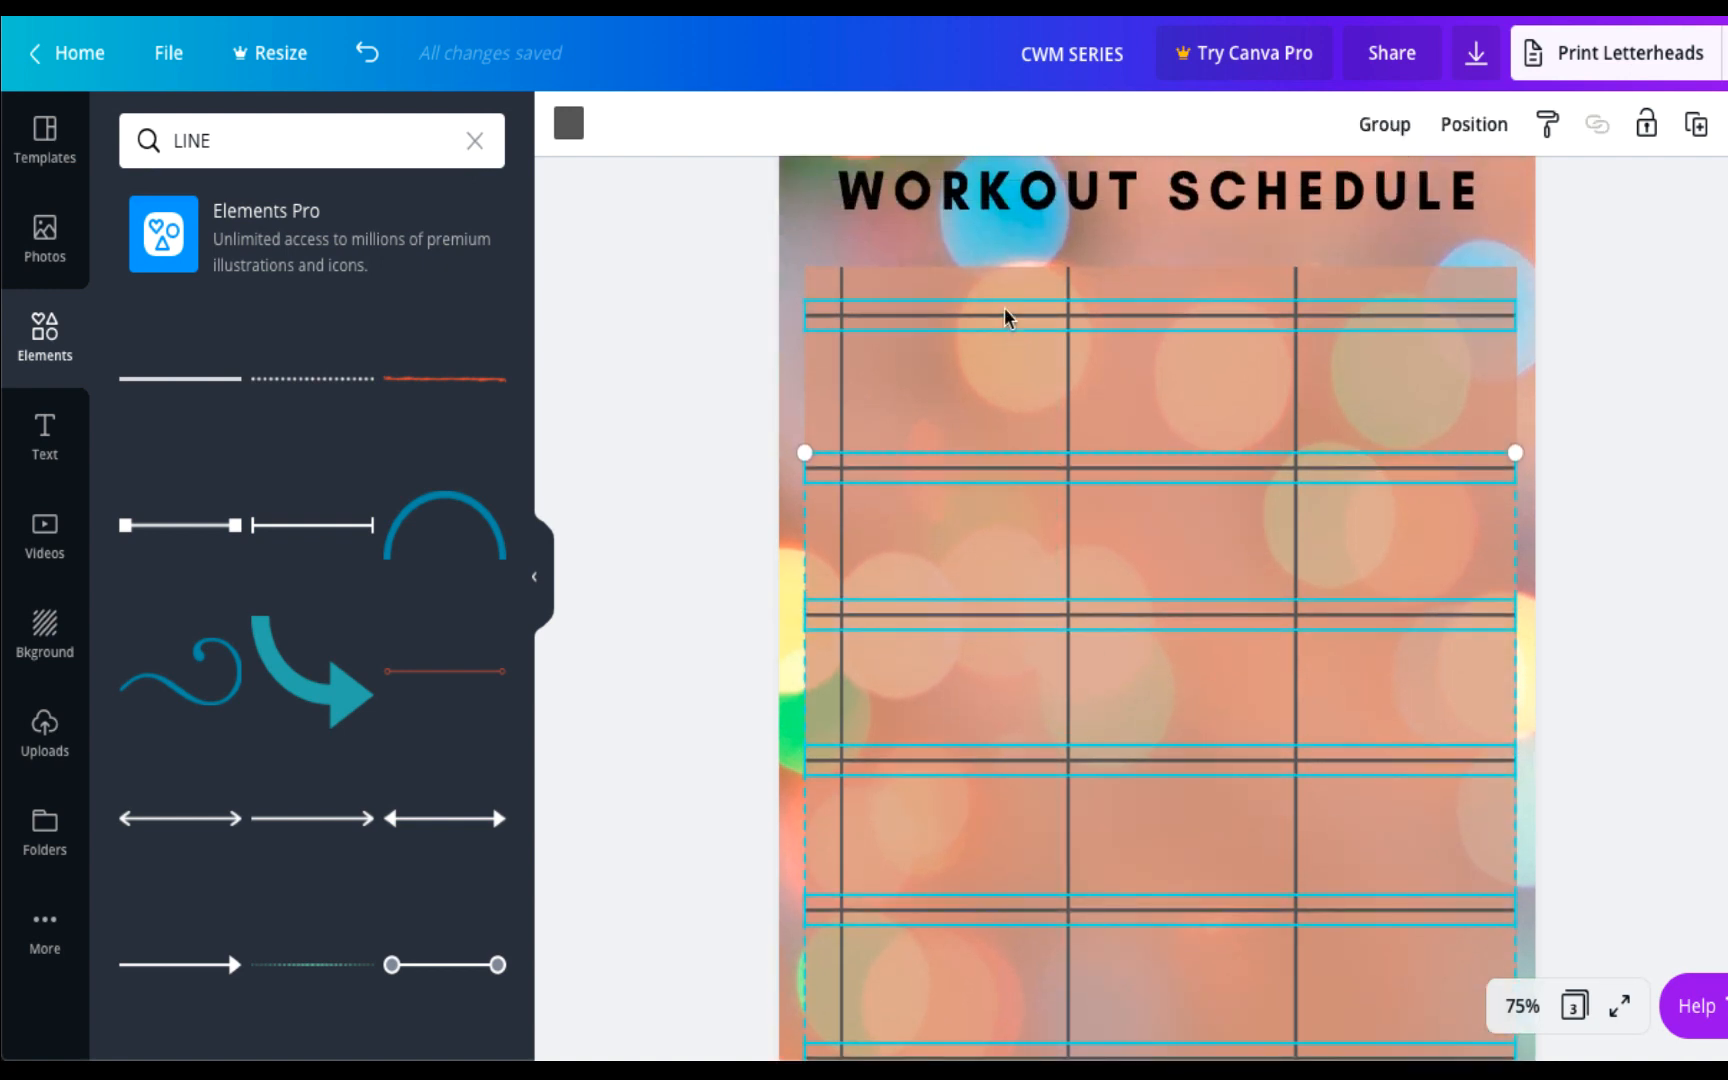
shift+click(1006, 317)
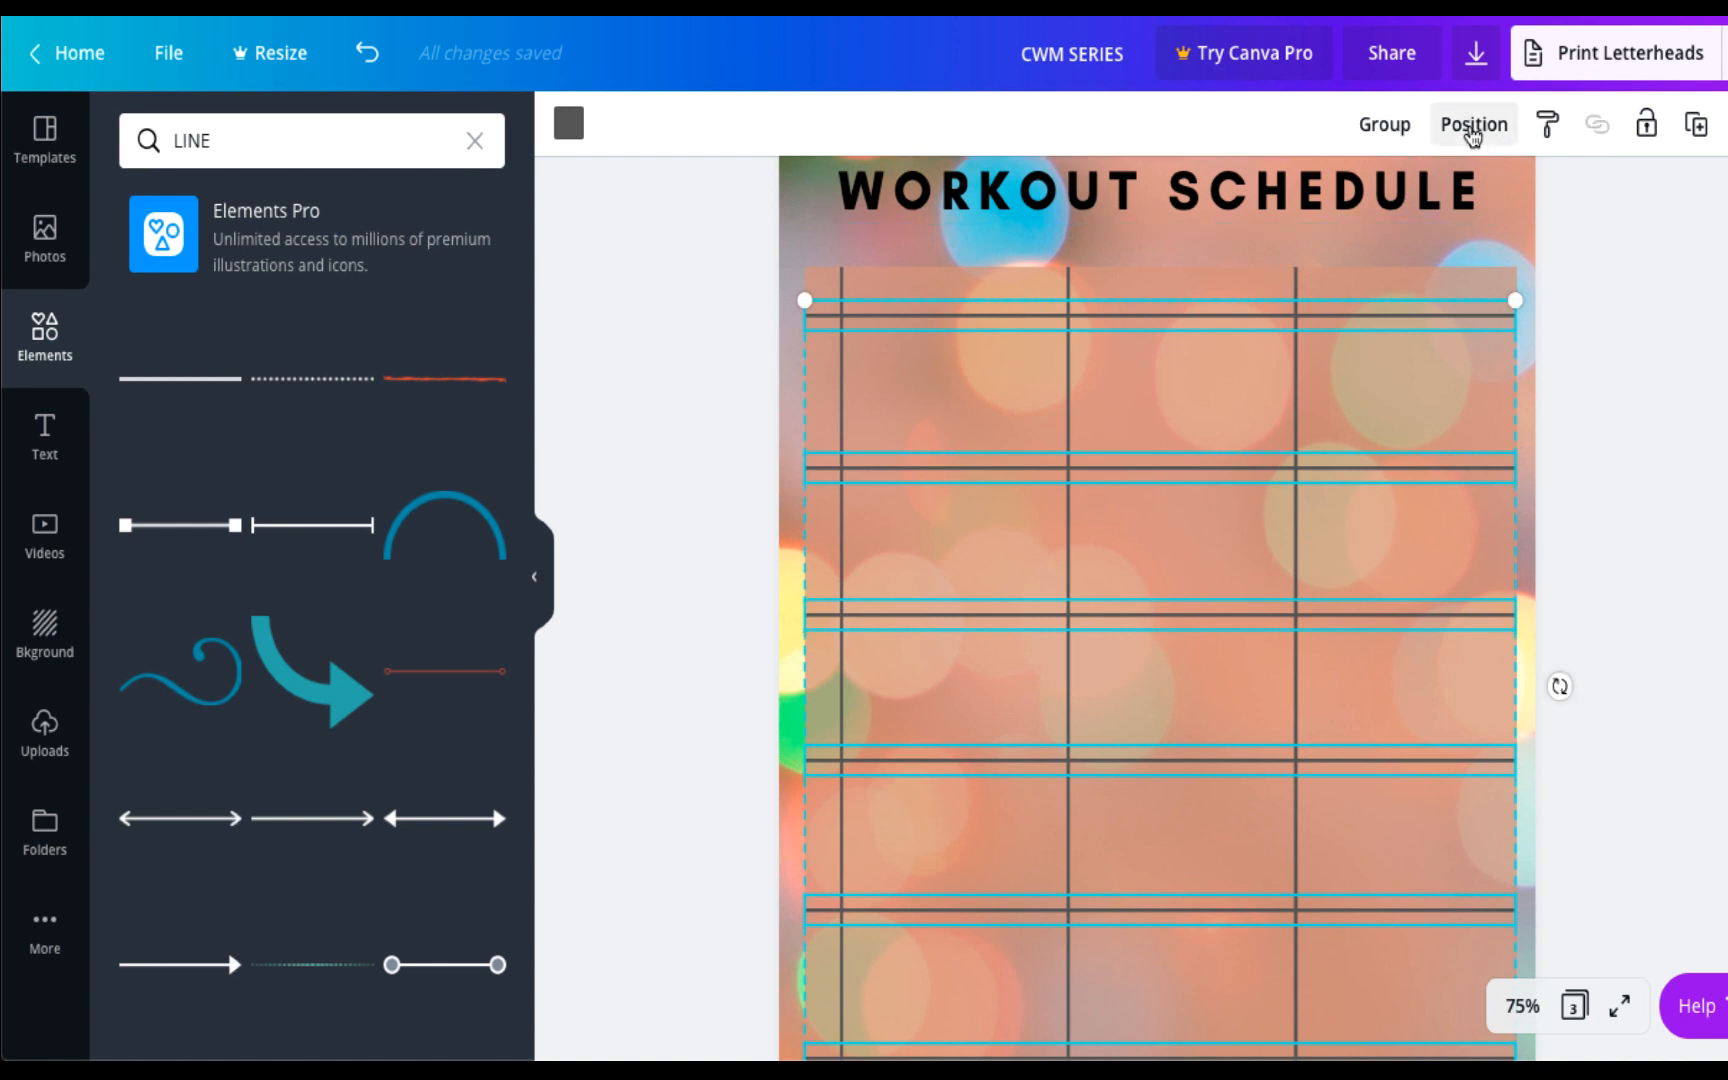
click(1472, 130)
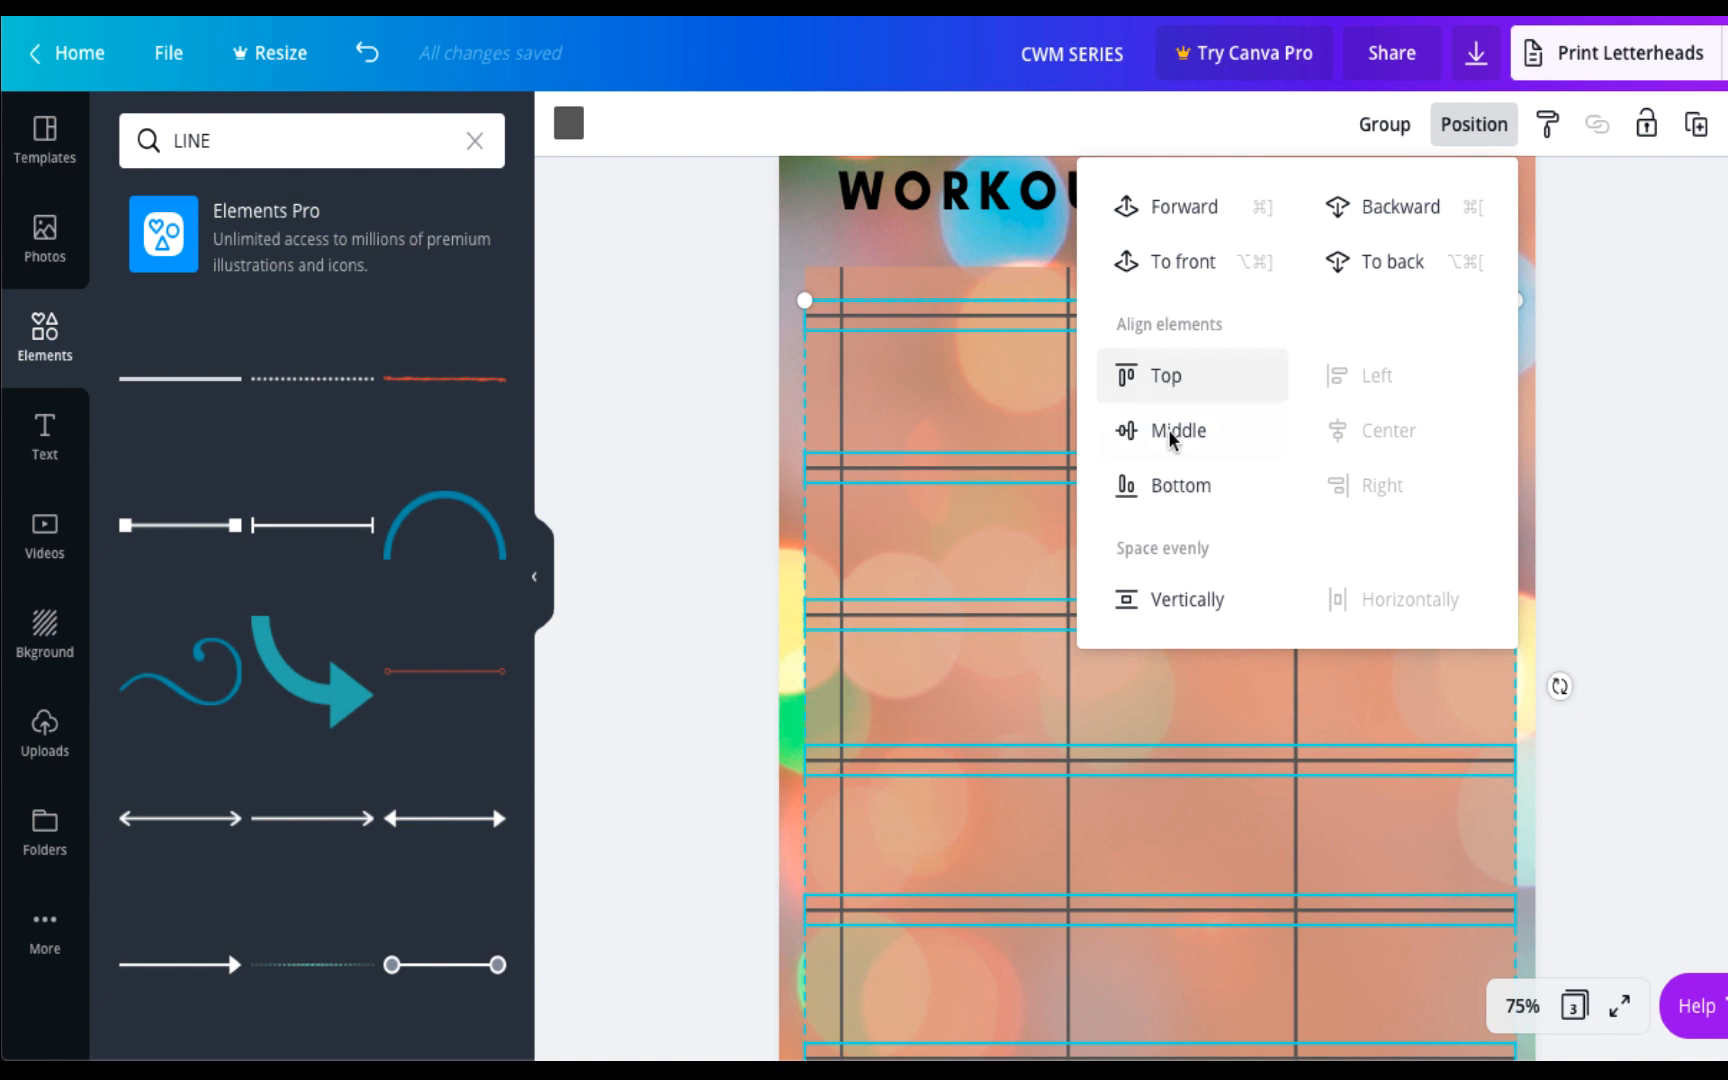
click(1183, 603)
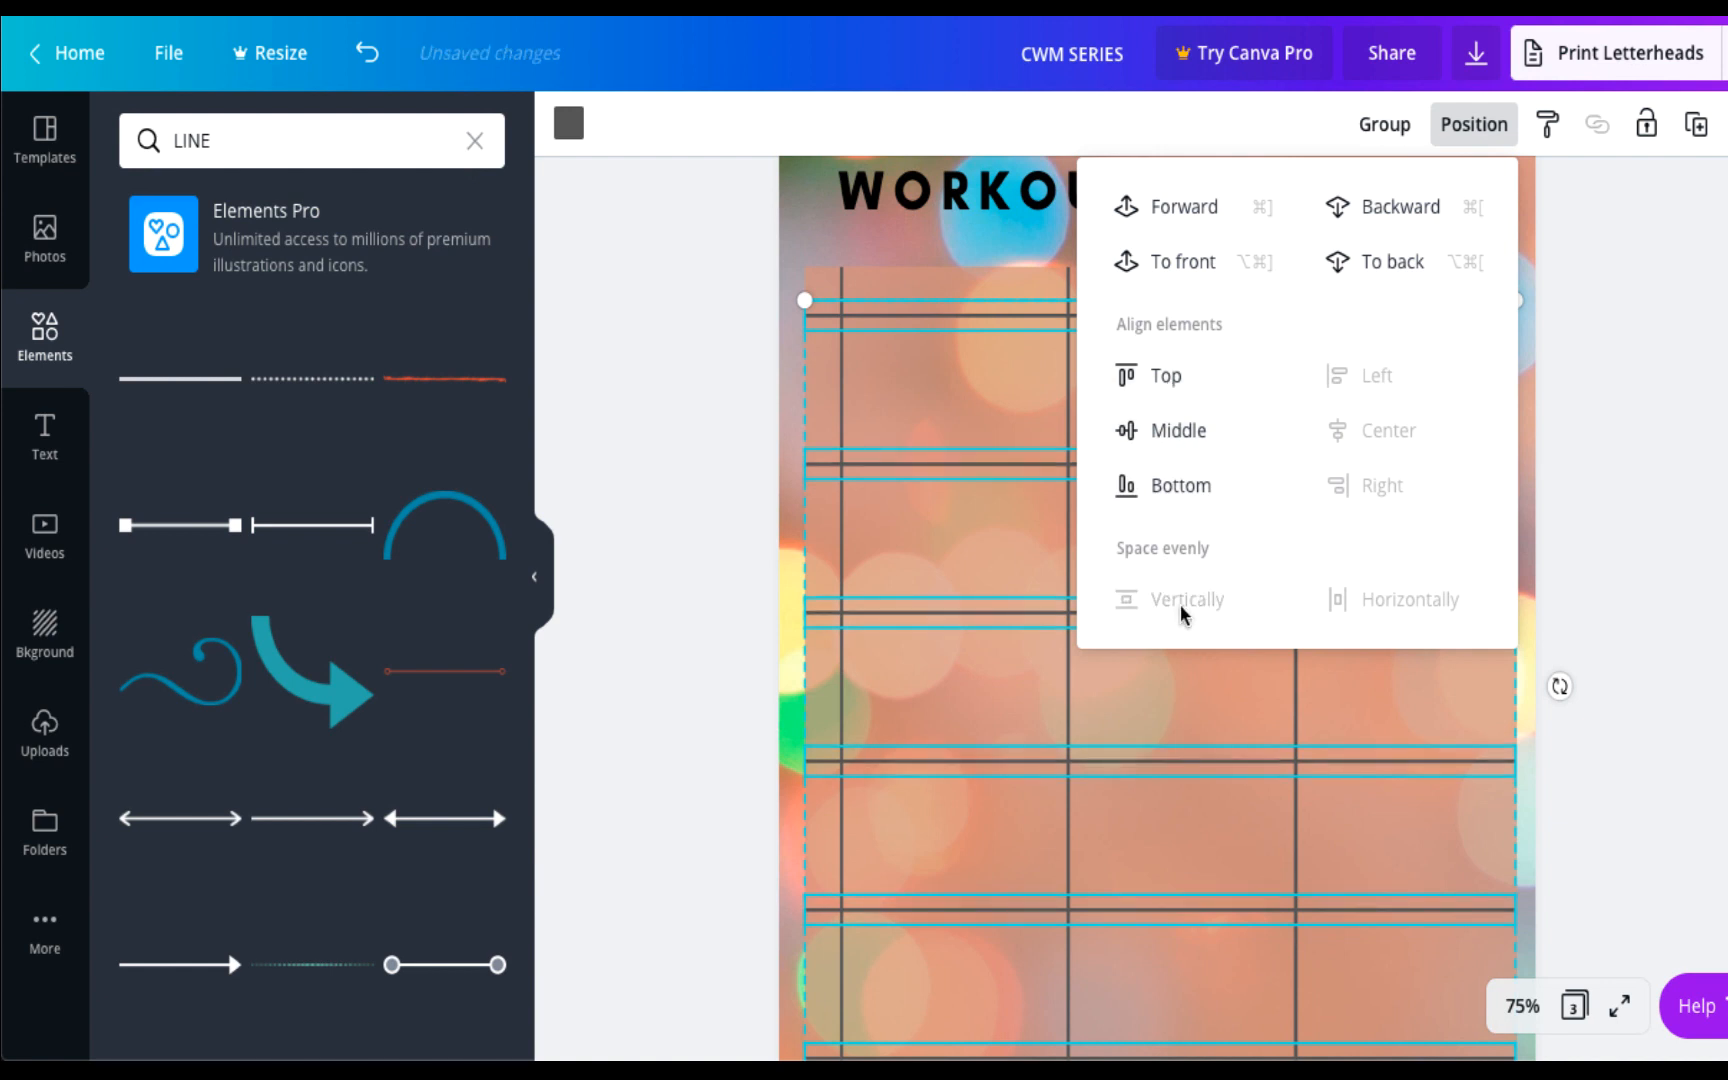
click(1610, 545)
scroll(1610, 545, down, 2)
scroll(1610, 545, up, 5)
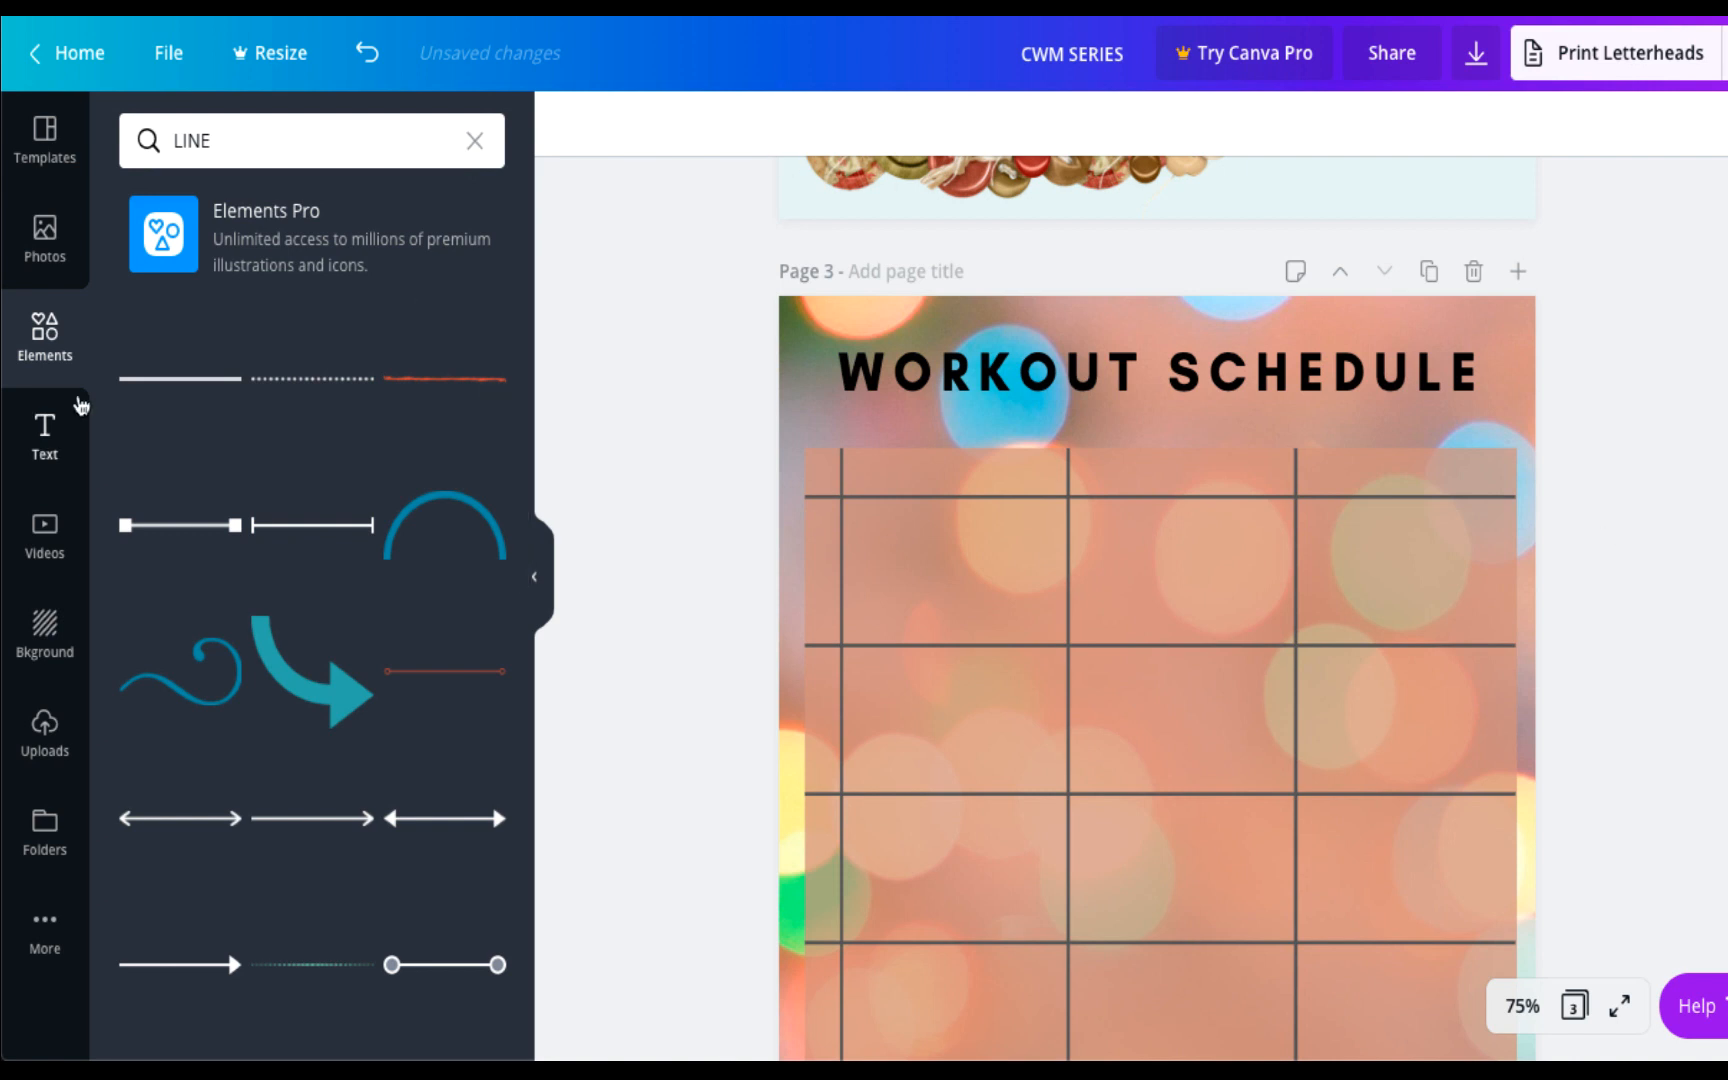
Add a subheading text box to the page reading MORNING.
click(47, 433)
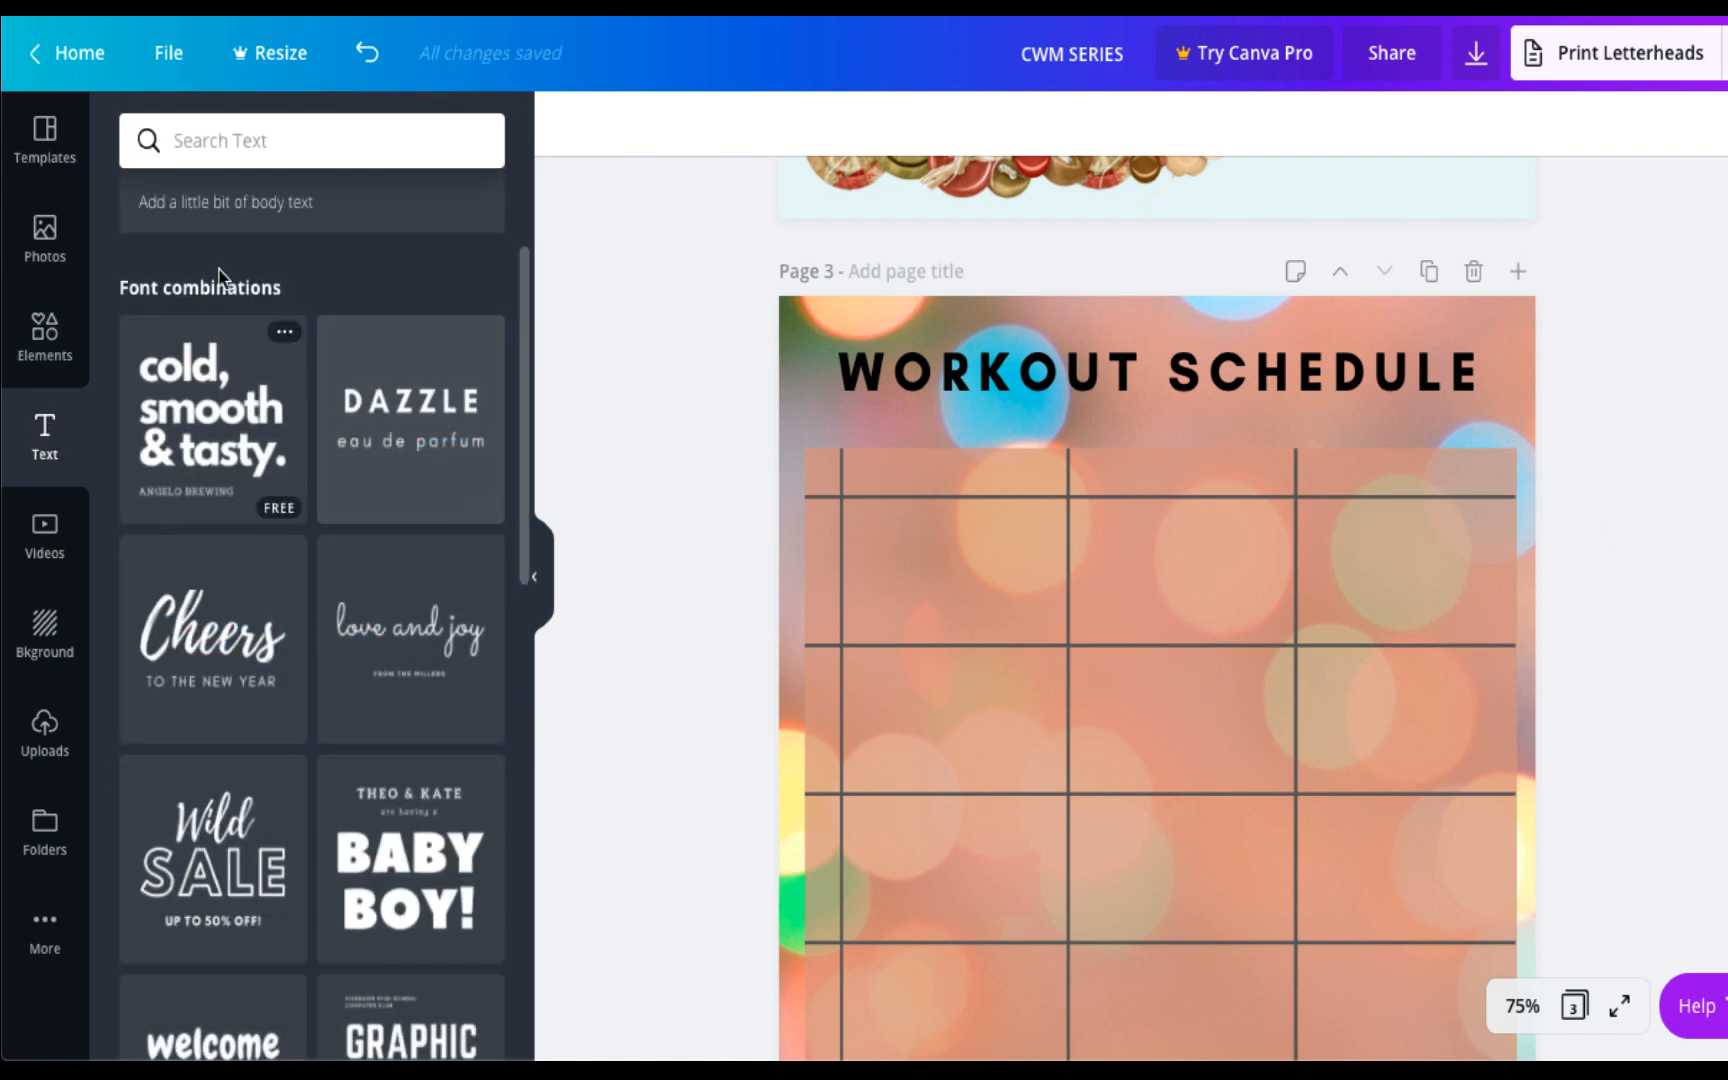
scroll(221, 267, up, 2)
click(225, 336)
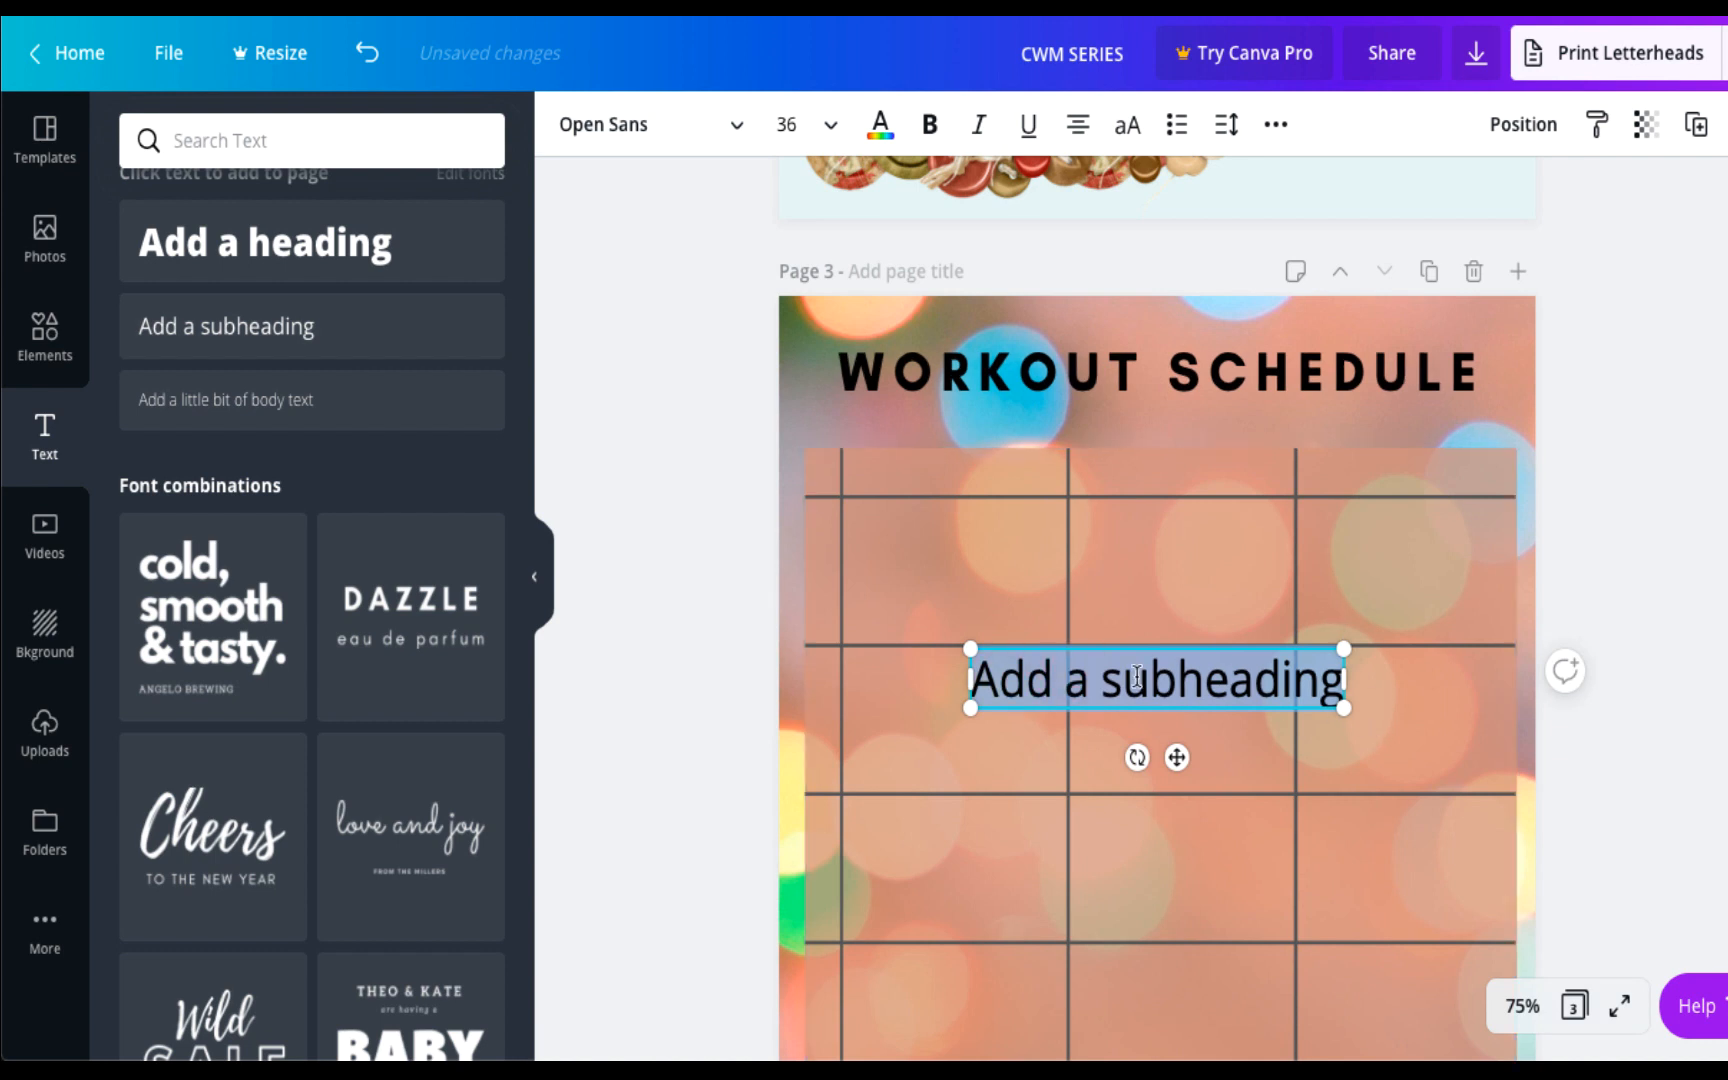
text(mor)
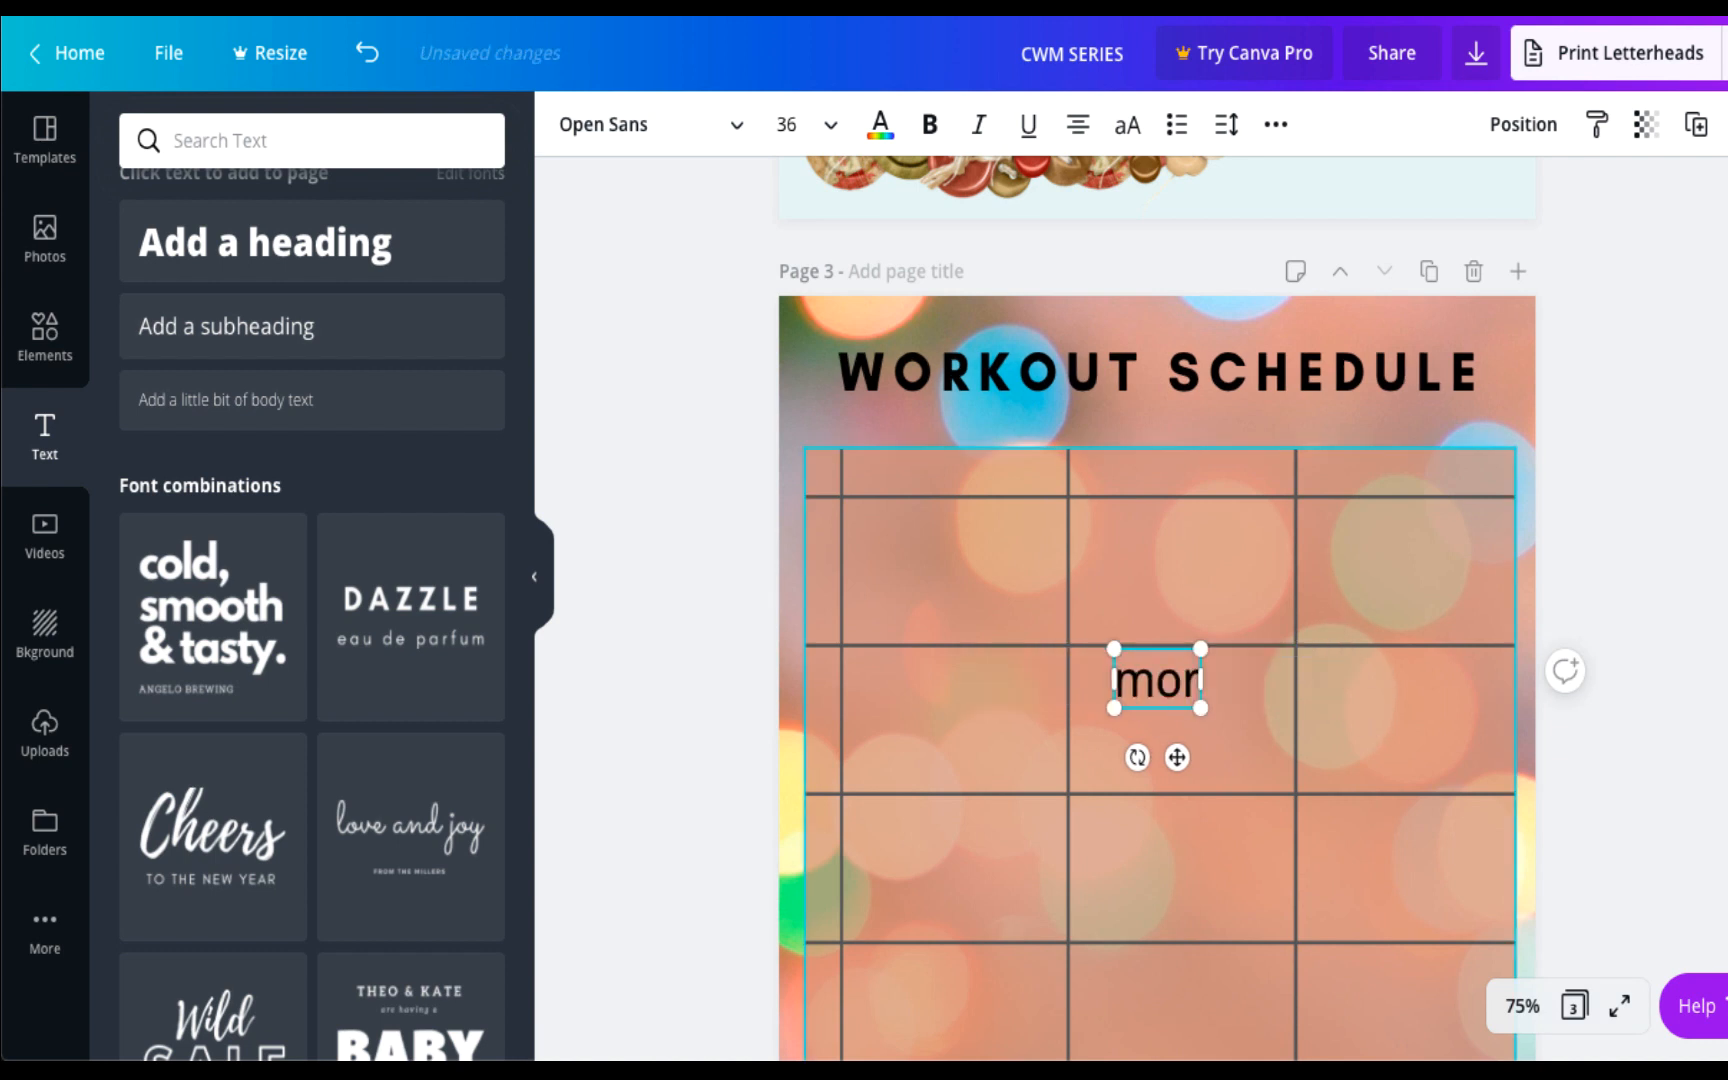
key(BackSpace)
key(BackSpace)
key(BackSpace)
text(MORNIG)
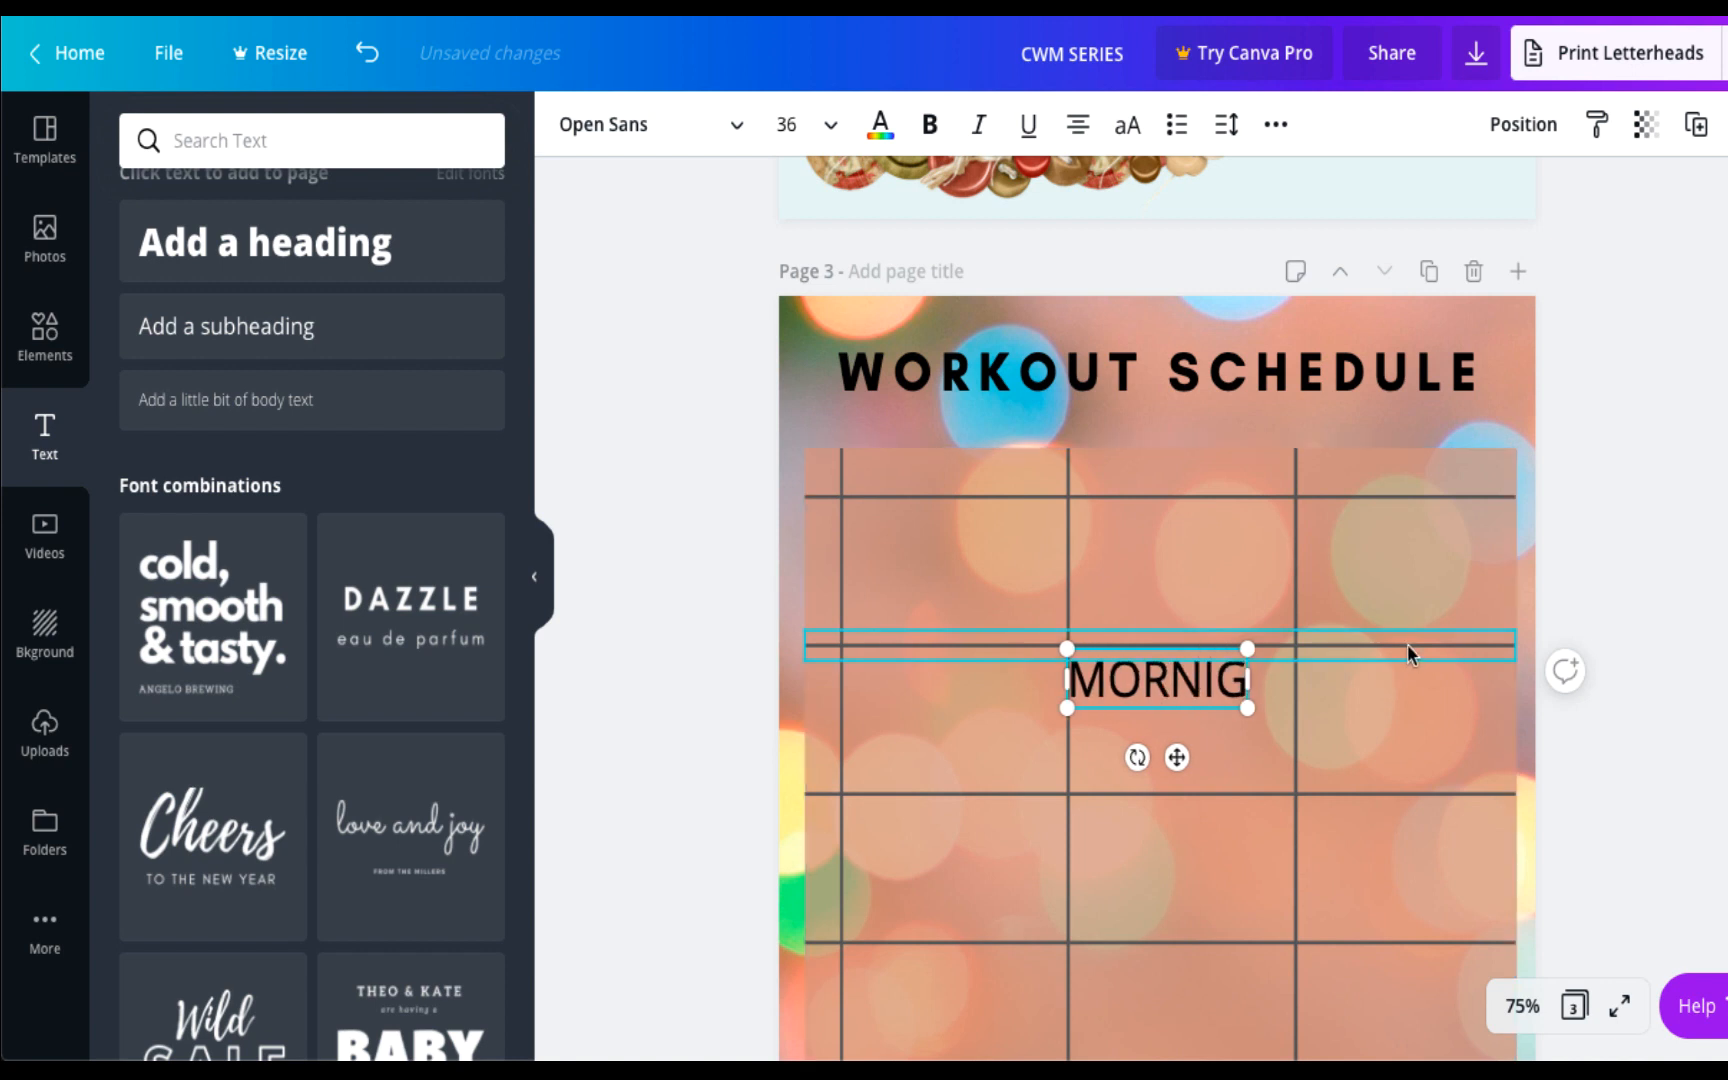
key(BackSpace)
text(NG)
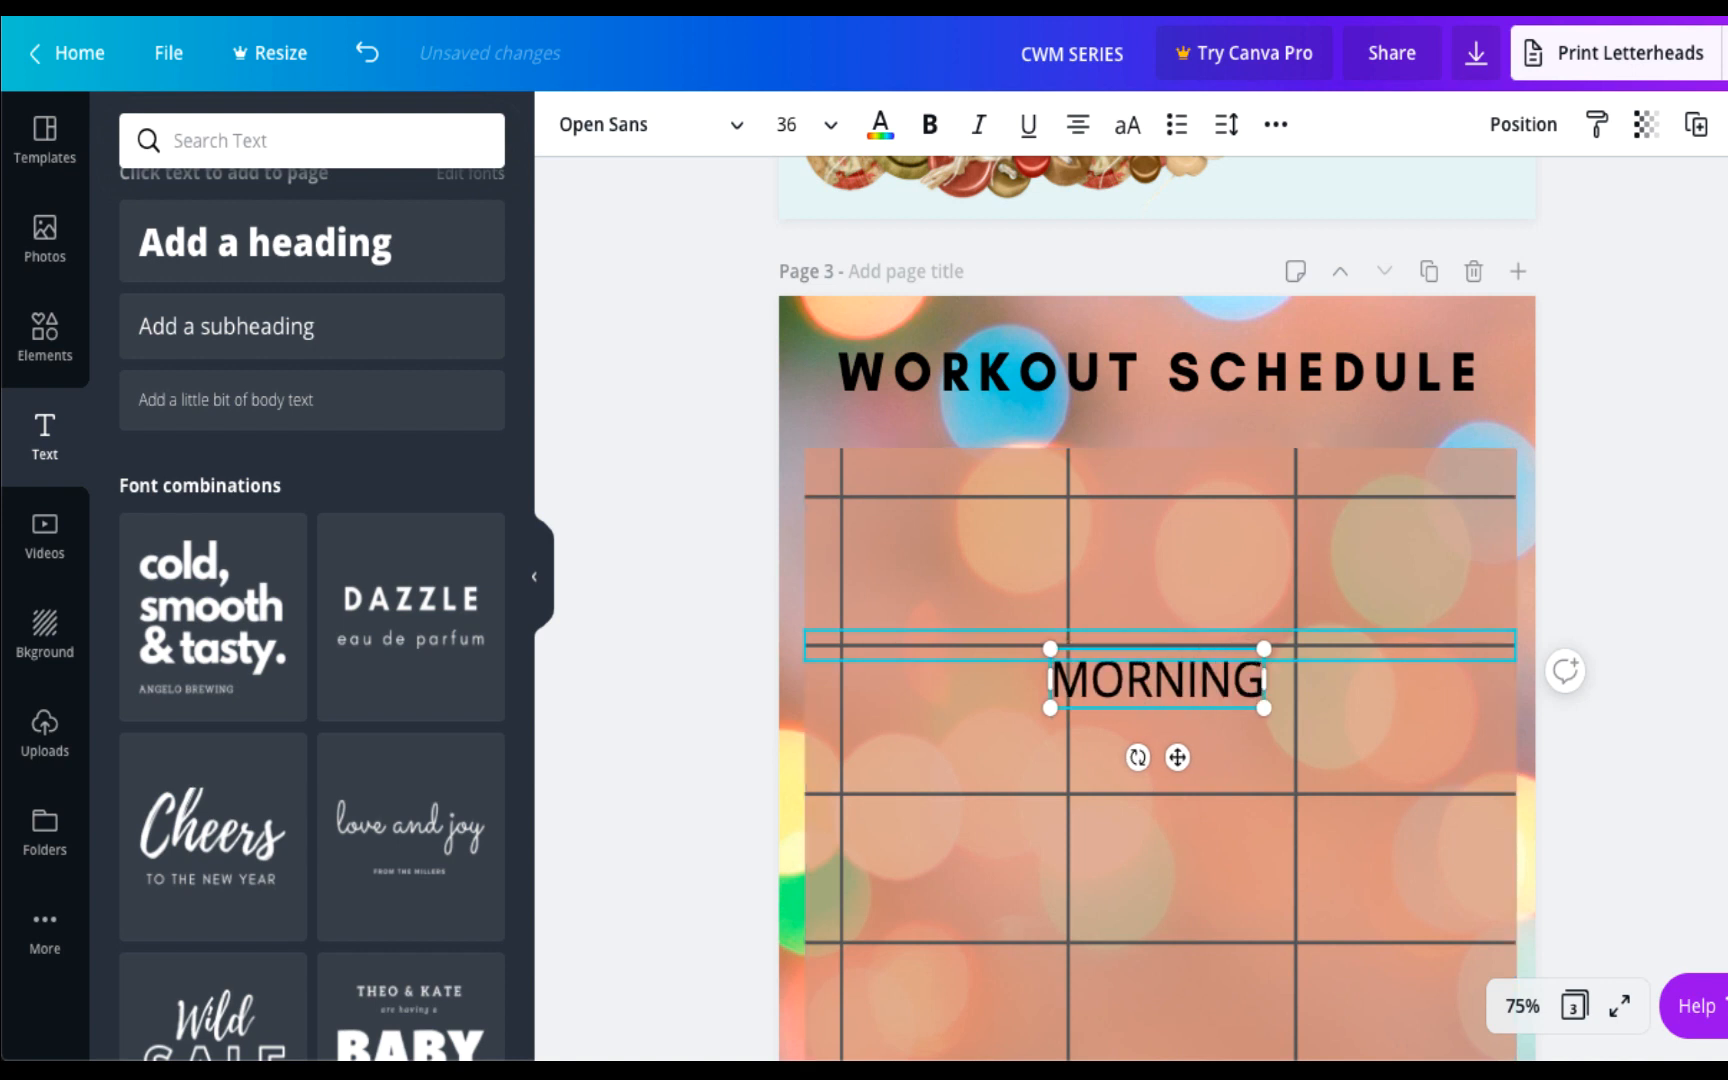
Set the MORNING text to font size 20 with letter spacing 179.
double_click(1230, 683)
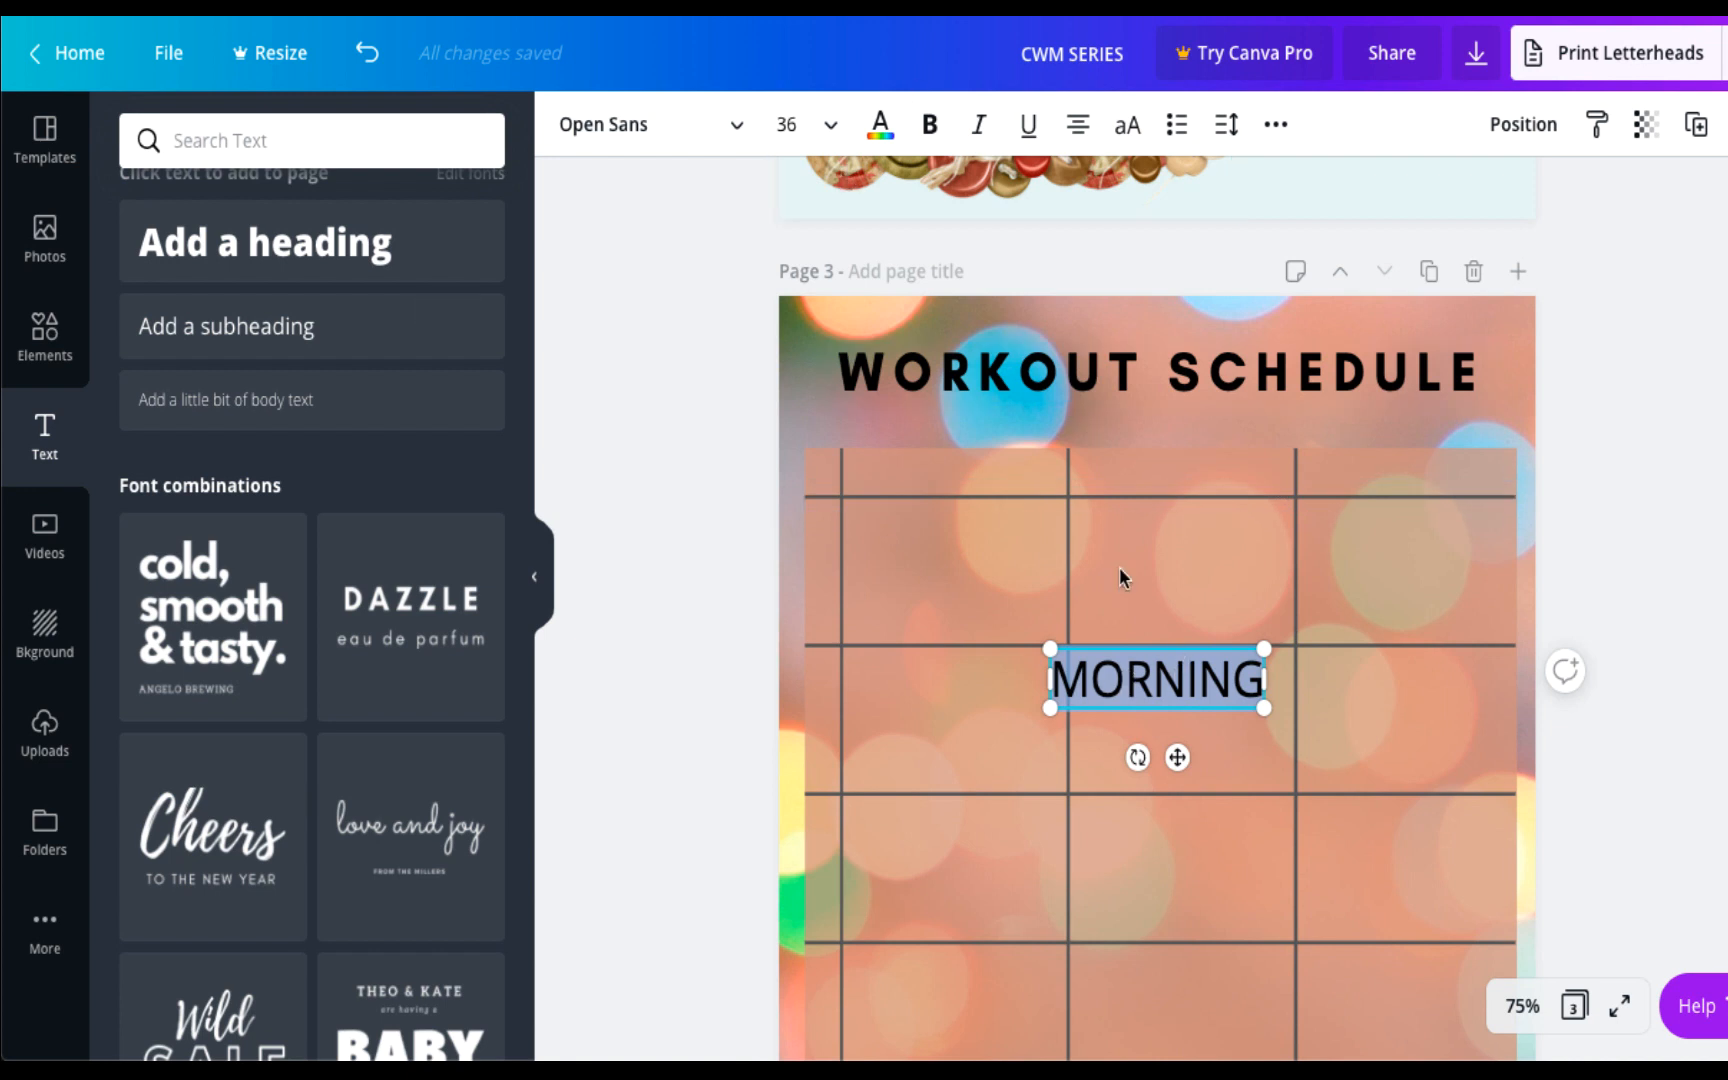
click(783, 120)
text(20)
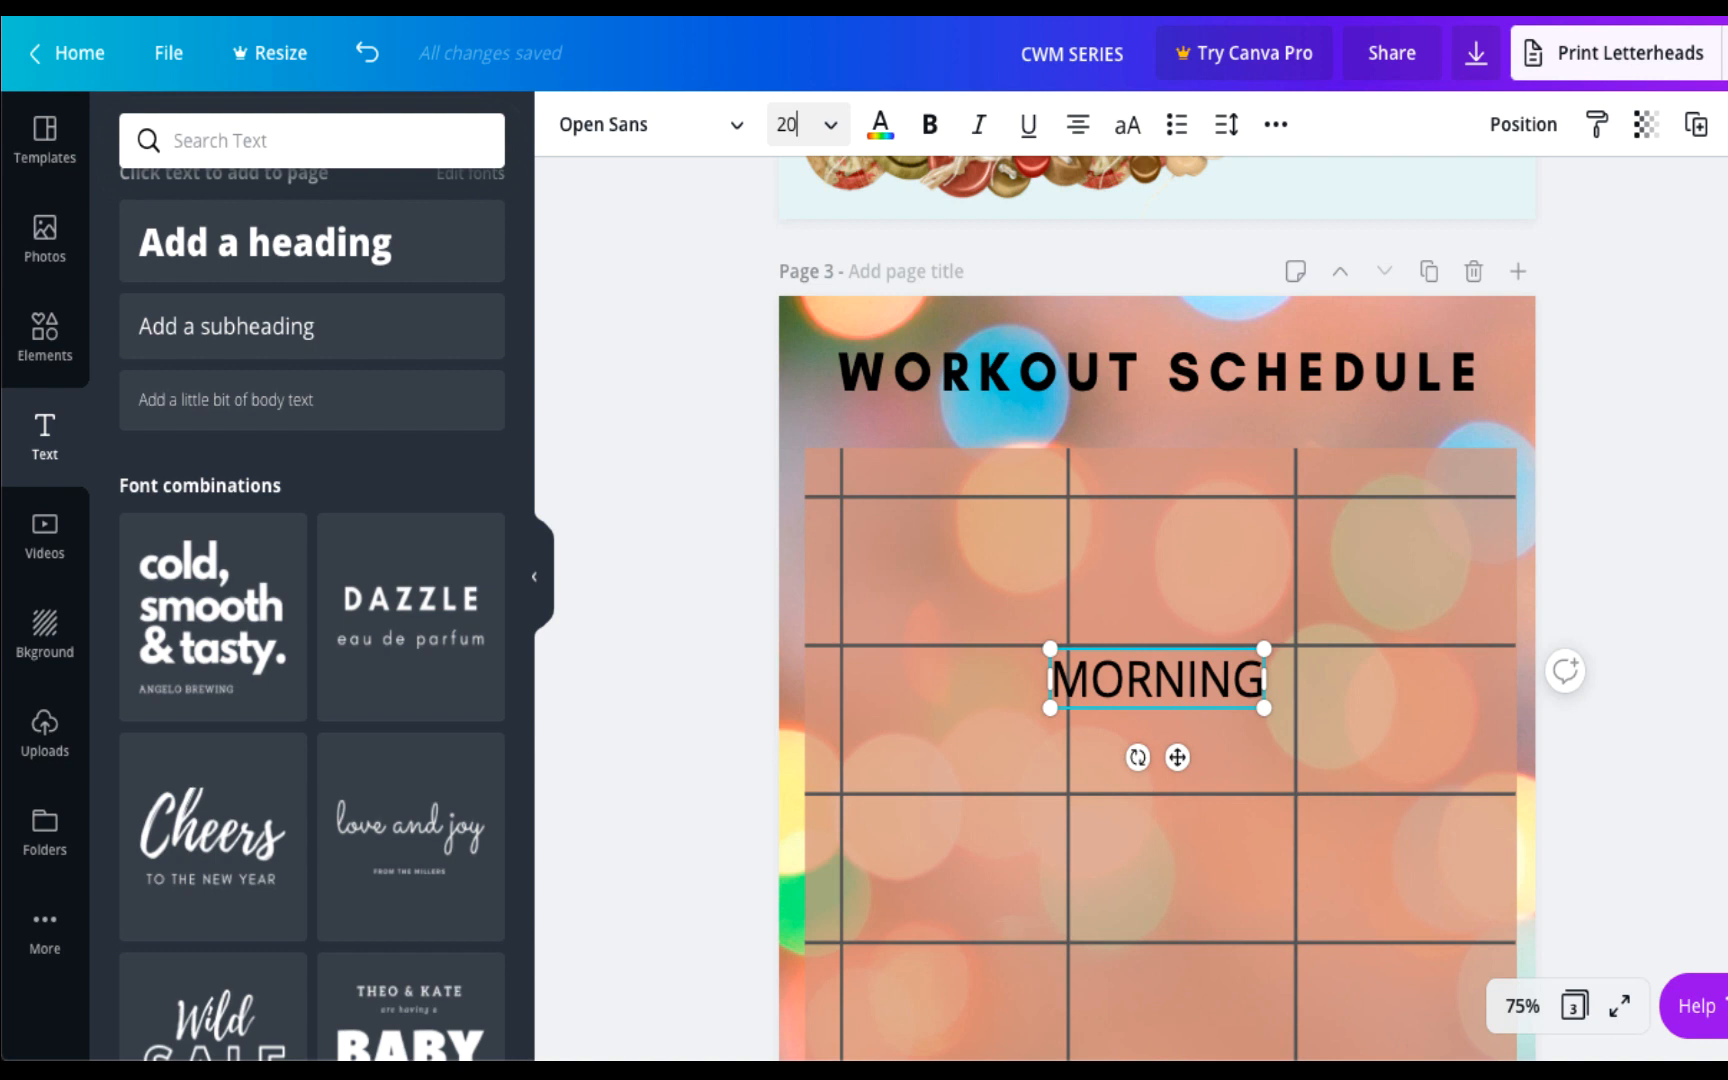
key(Return)
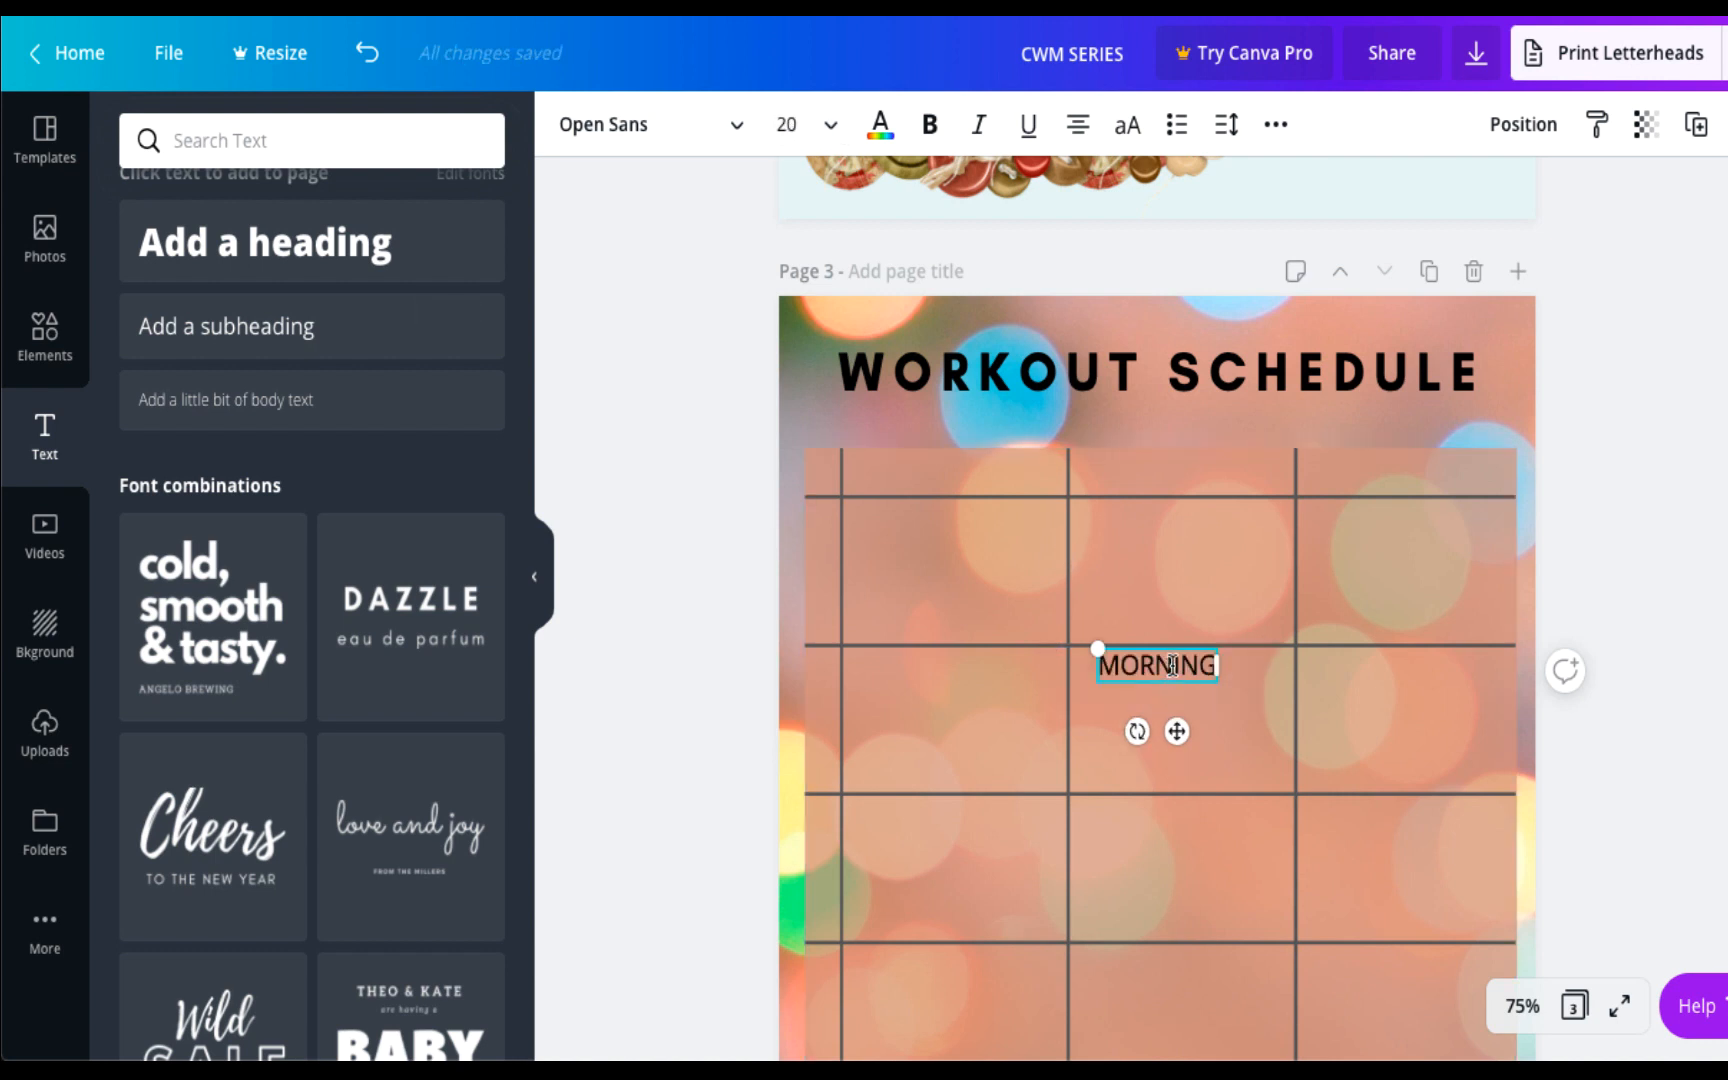
click(1226, 125)
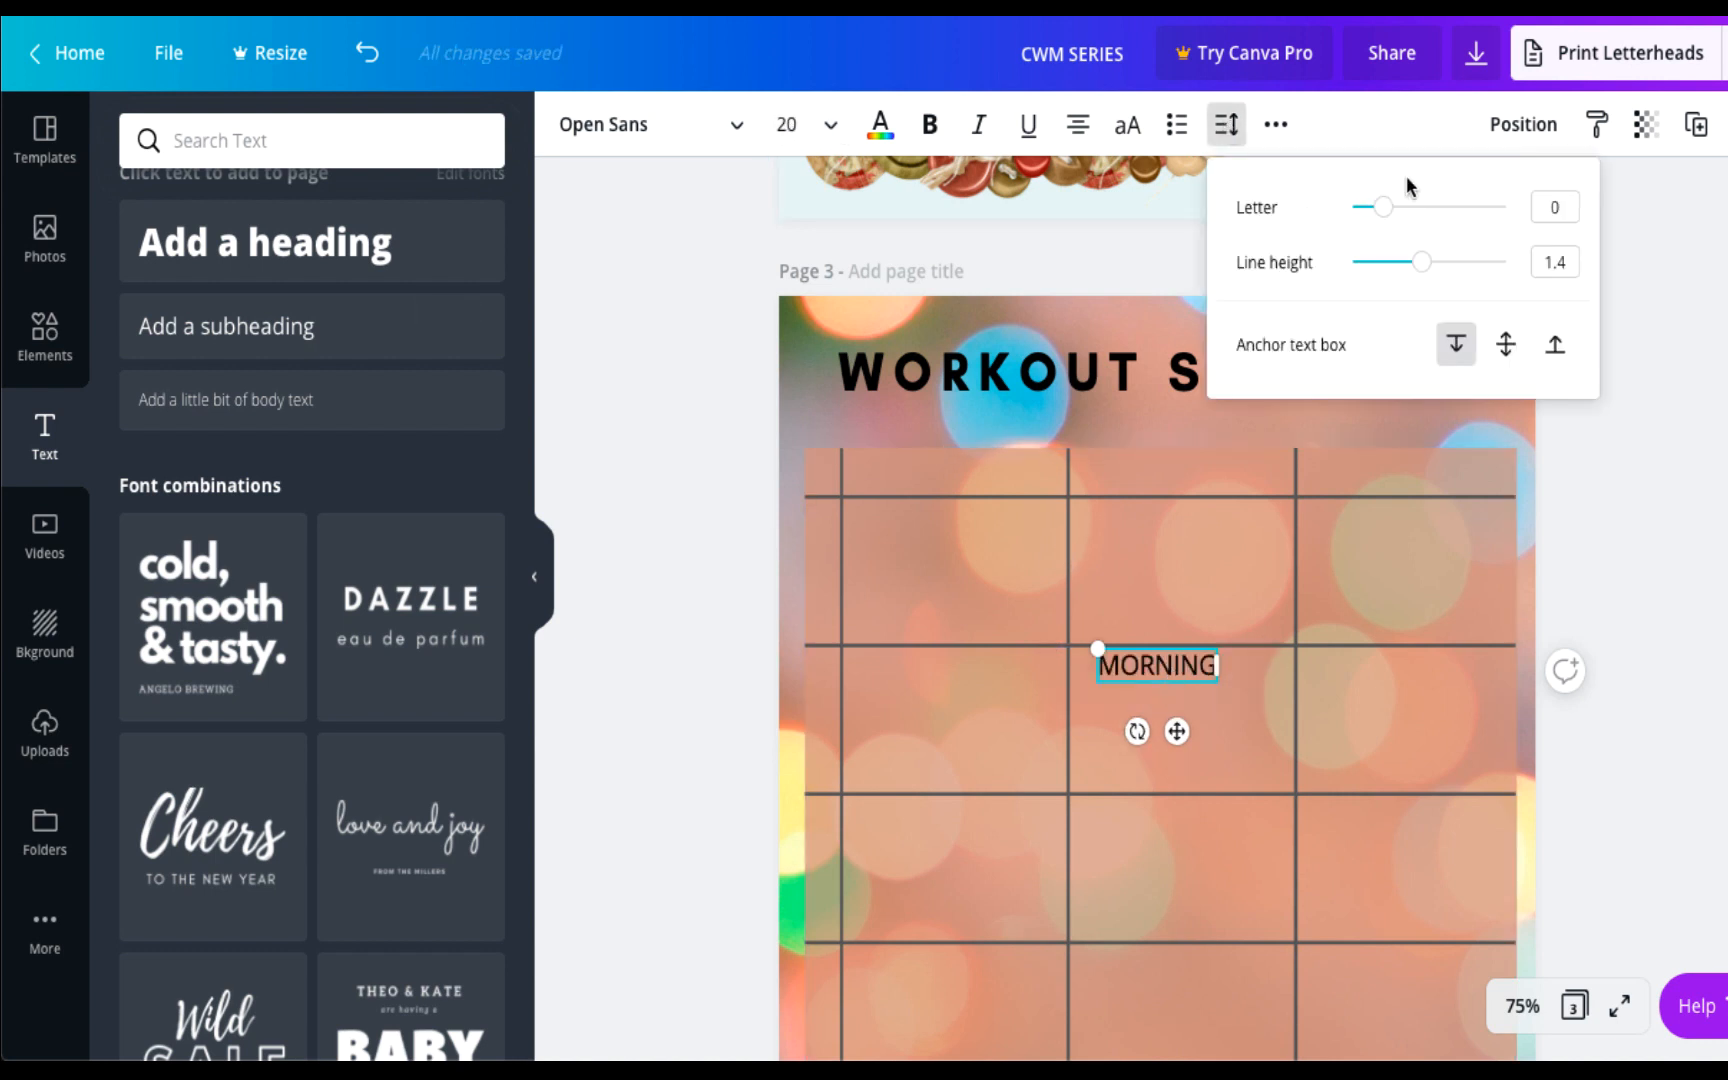
drag(1384, 207, 1411, 208)
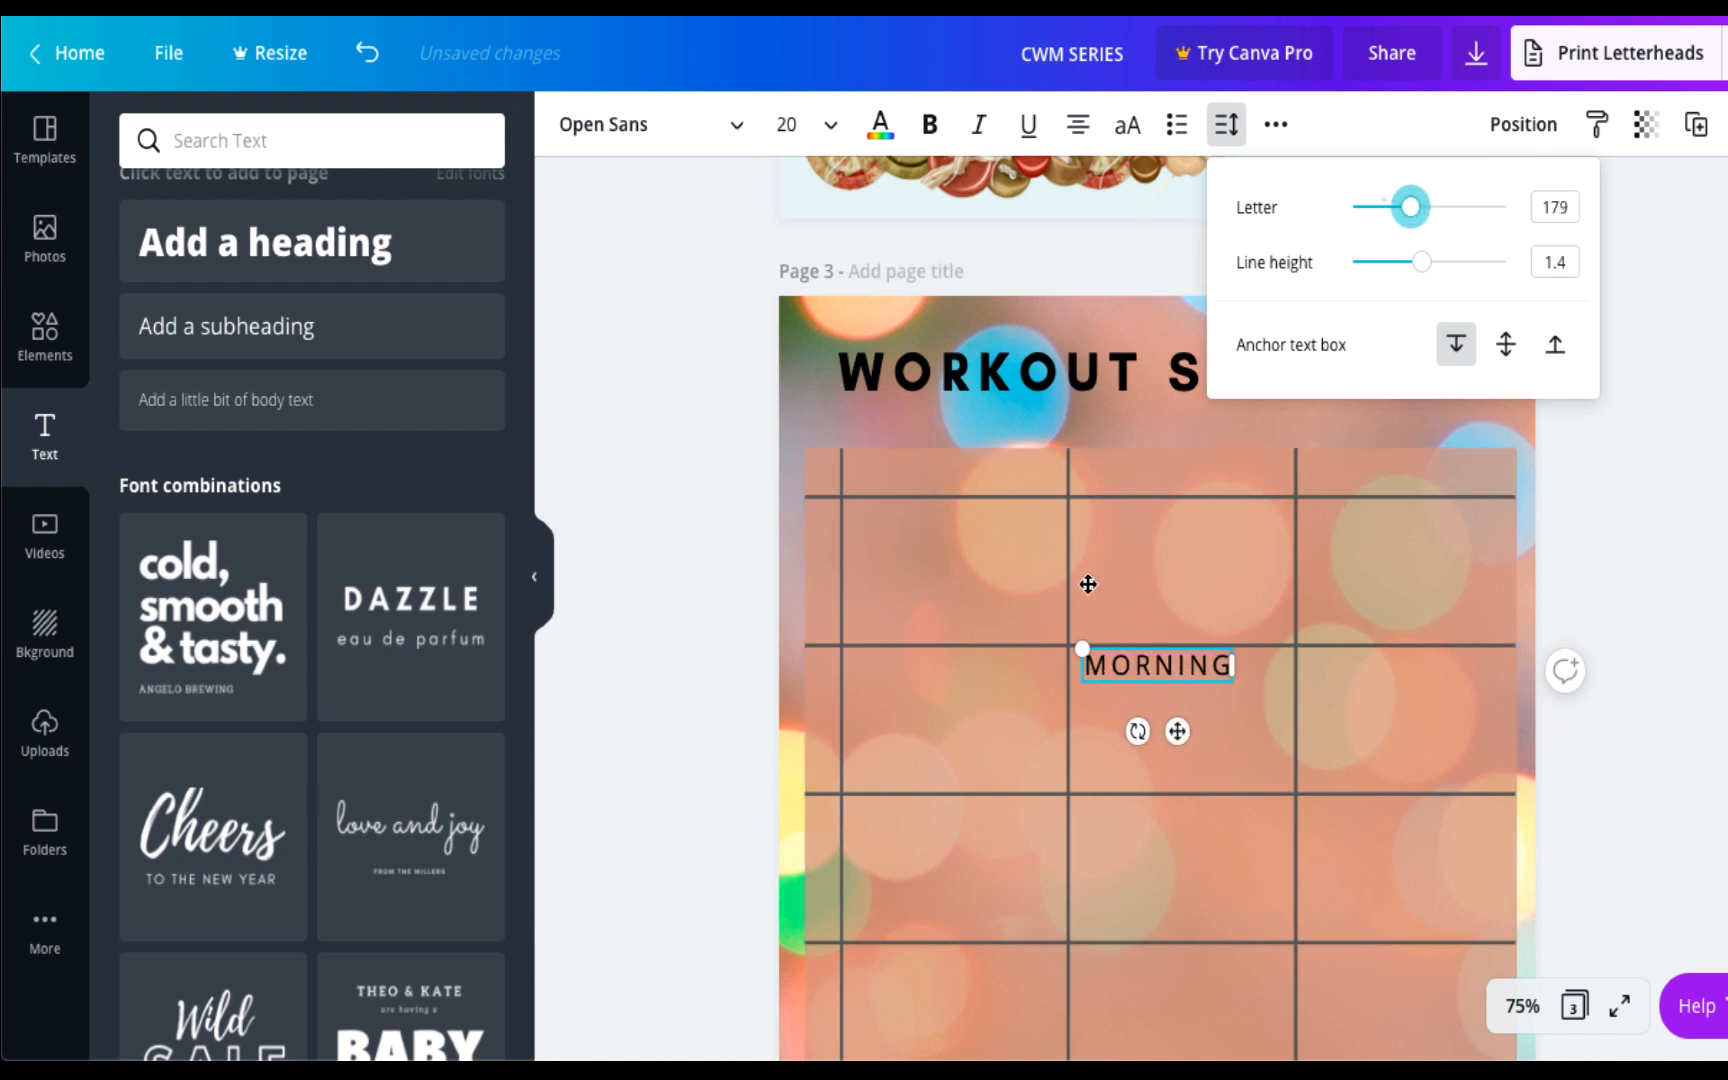
Move the MORNING label into the first wide column's header cell and copy it into the other two header cells.
drag(1177, 731, 976, 538)
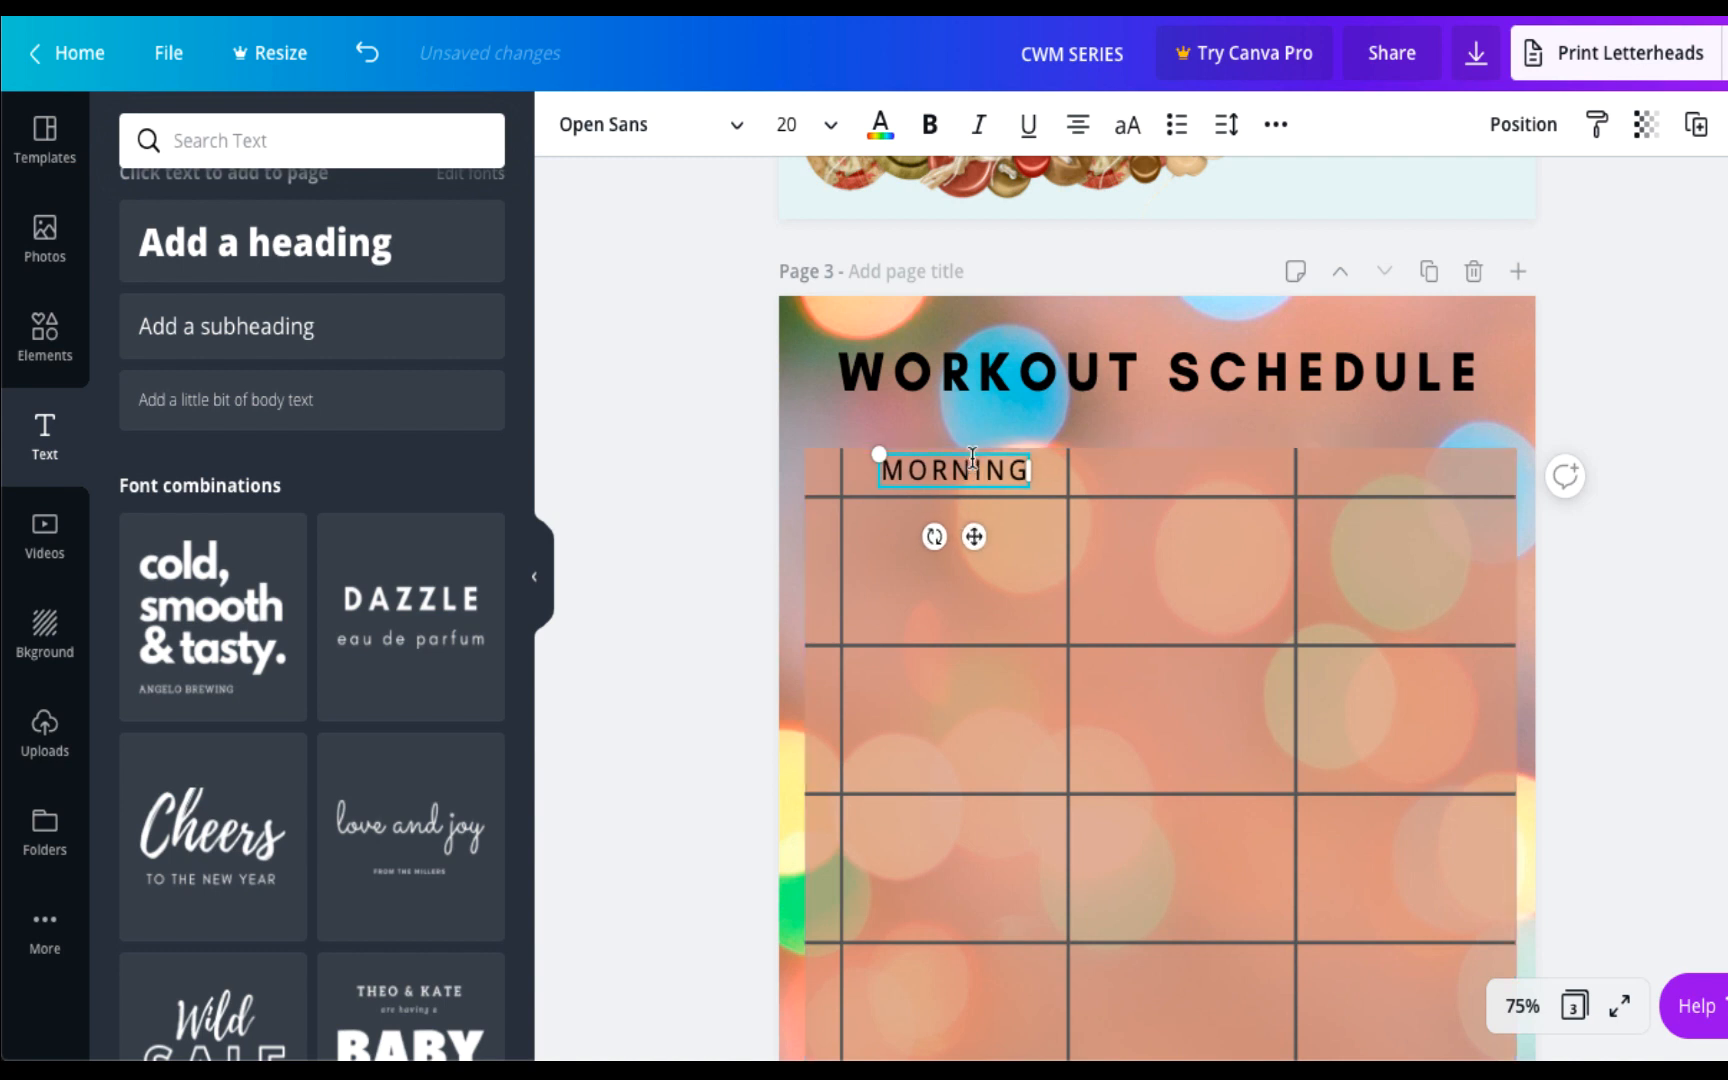
key(ctrl+d)
drag(1197, 433, 1426, 457)
key(ctrl+d)
Change the last column's header to EVENING and widen its text box so the word fits on one line.
double_click(1405, 477)
text(EVENIG)
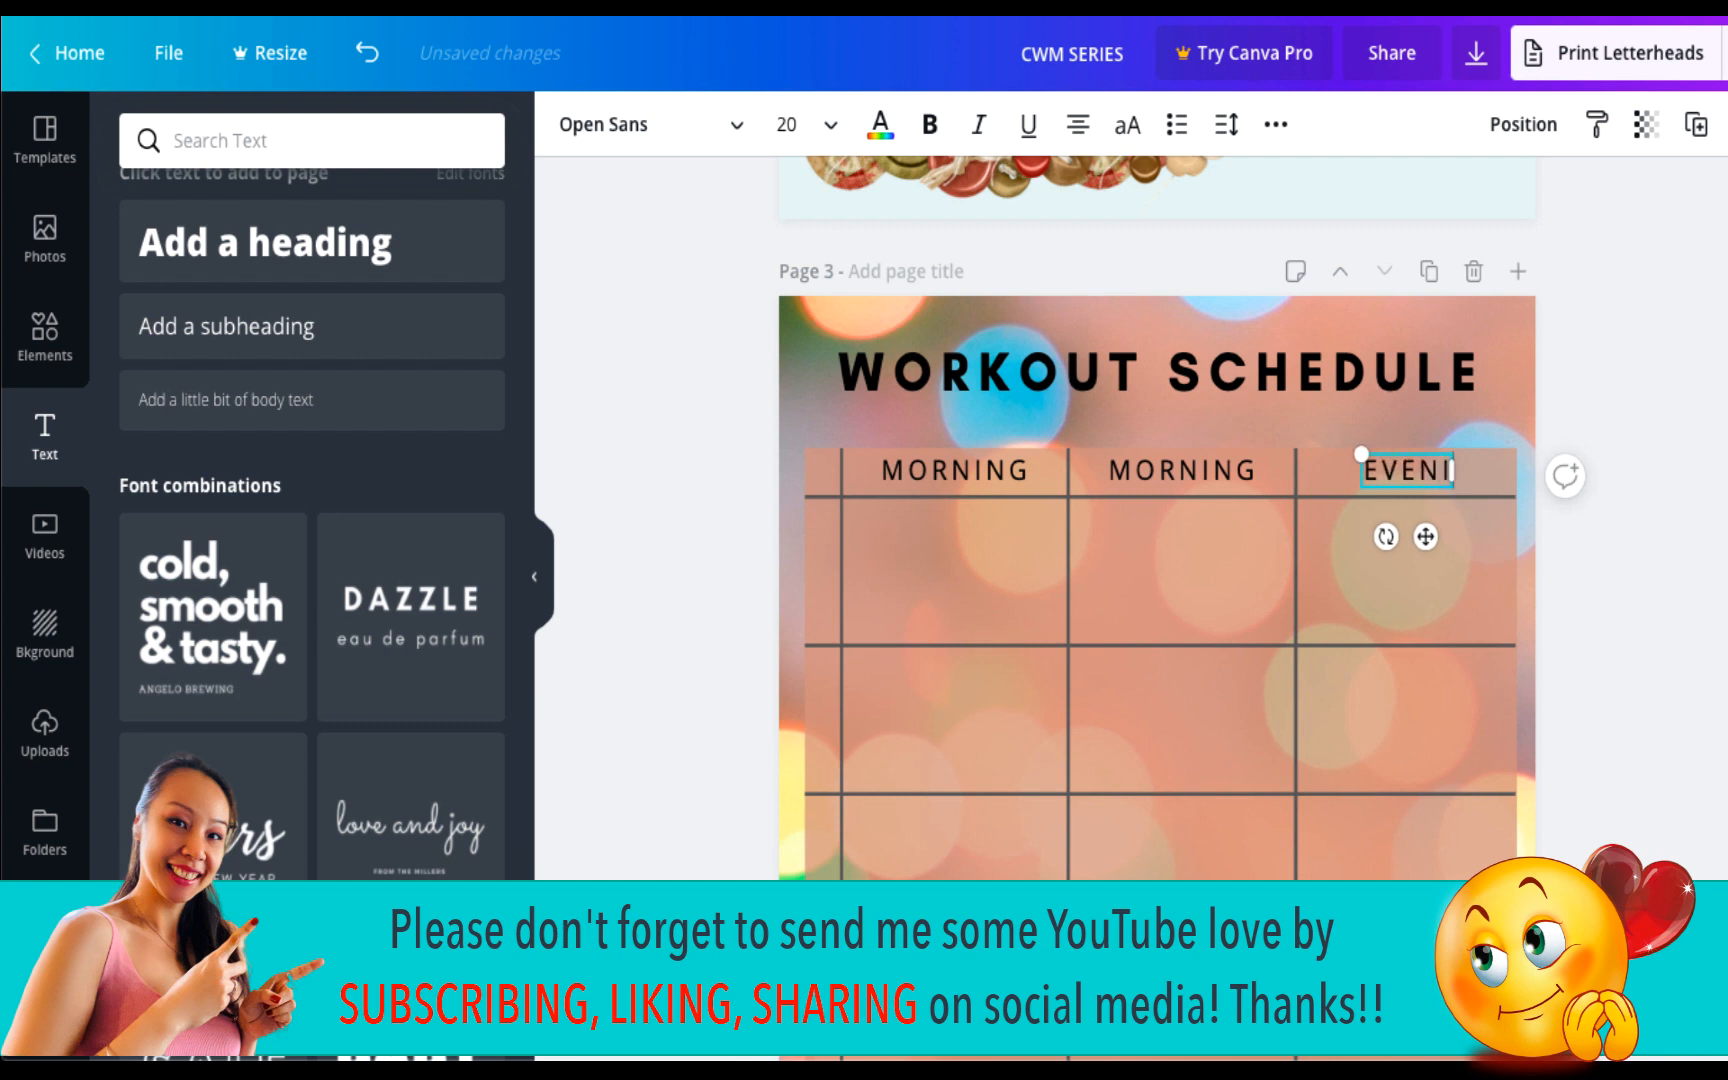
key(BackSpace)
key(BackSpace)
text(ING)
drag(1458, 485, 1493, 482)
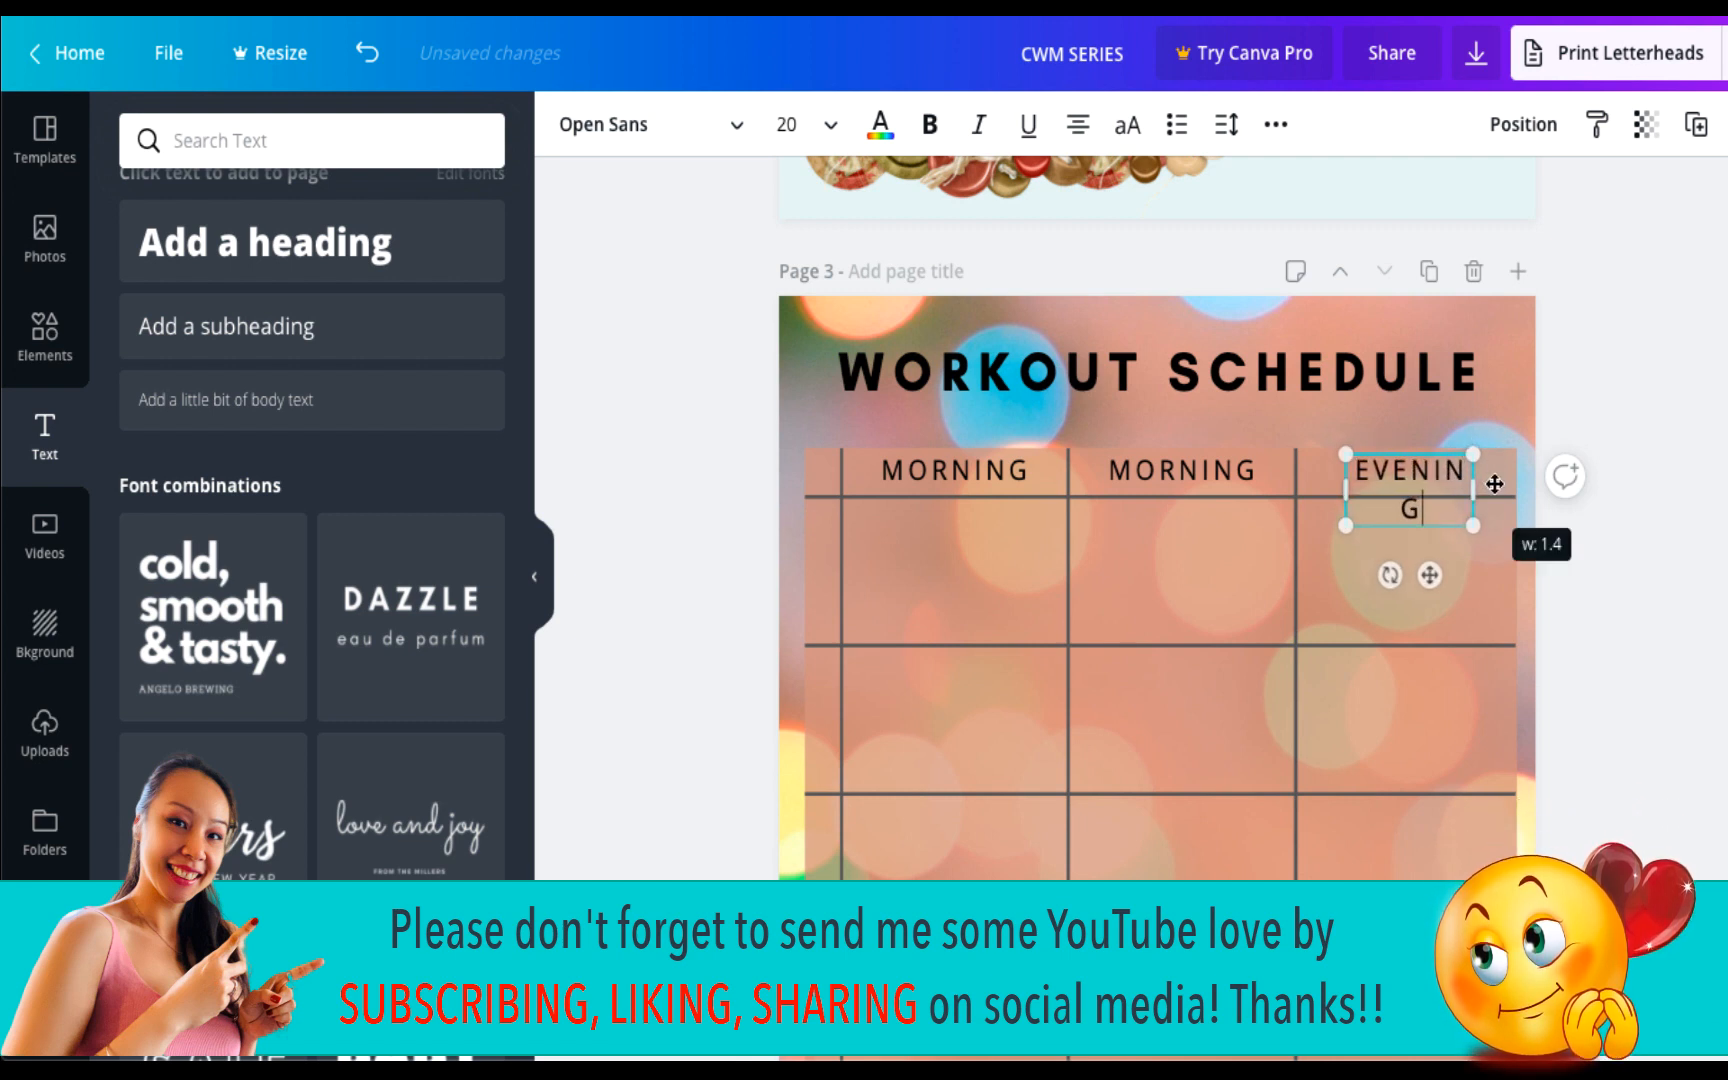
Change the middle column's header text to AFTERNOON.
double_click(1200, 472)
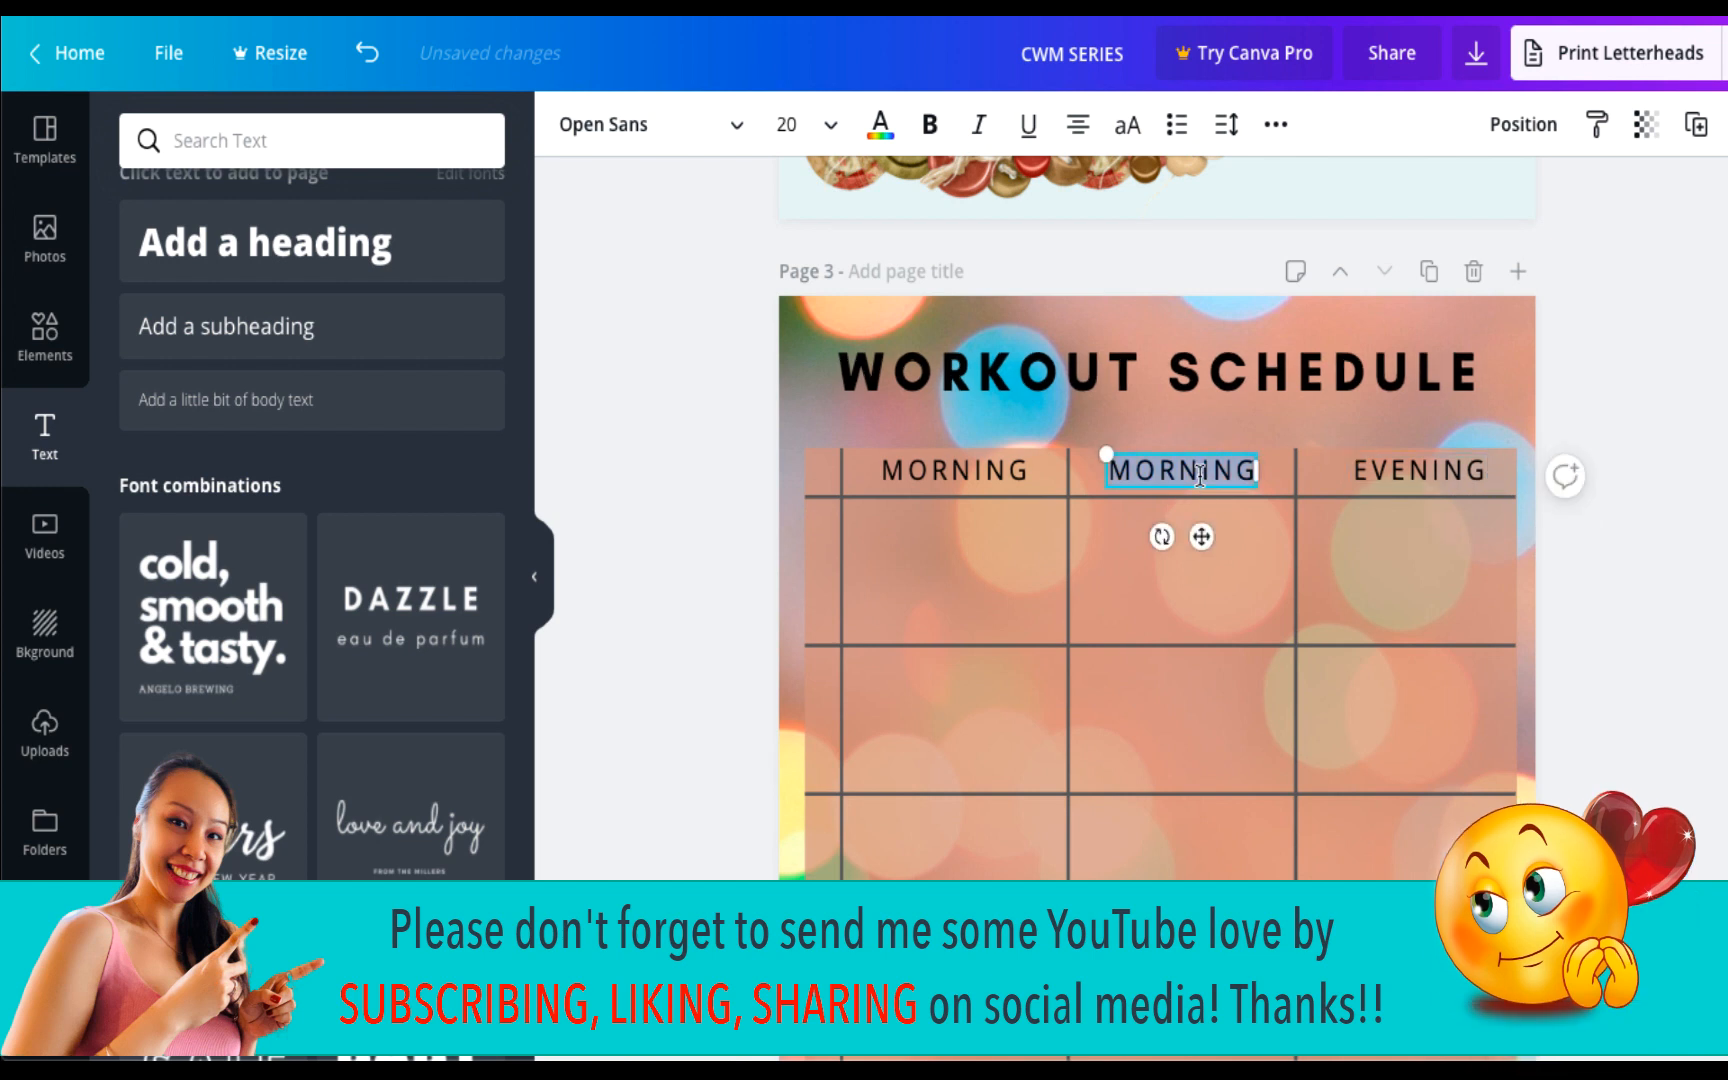
text(AFTERNOON)
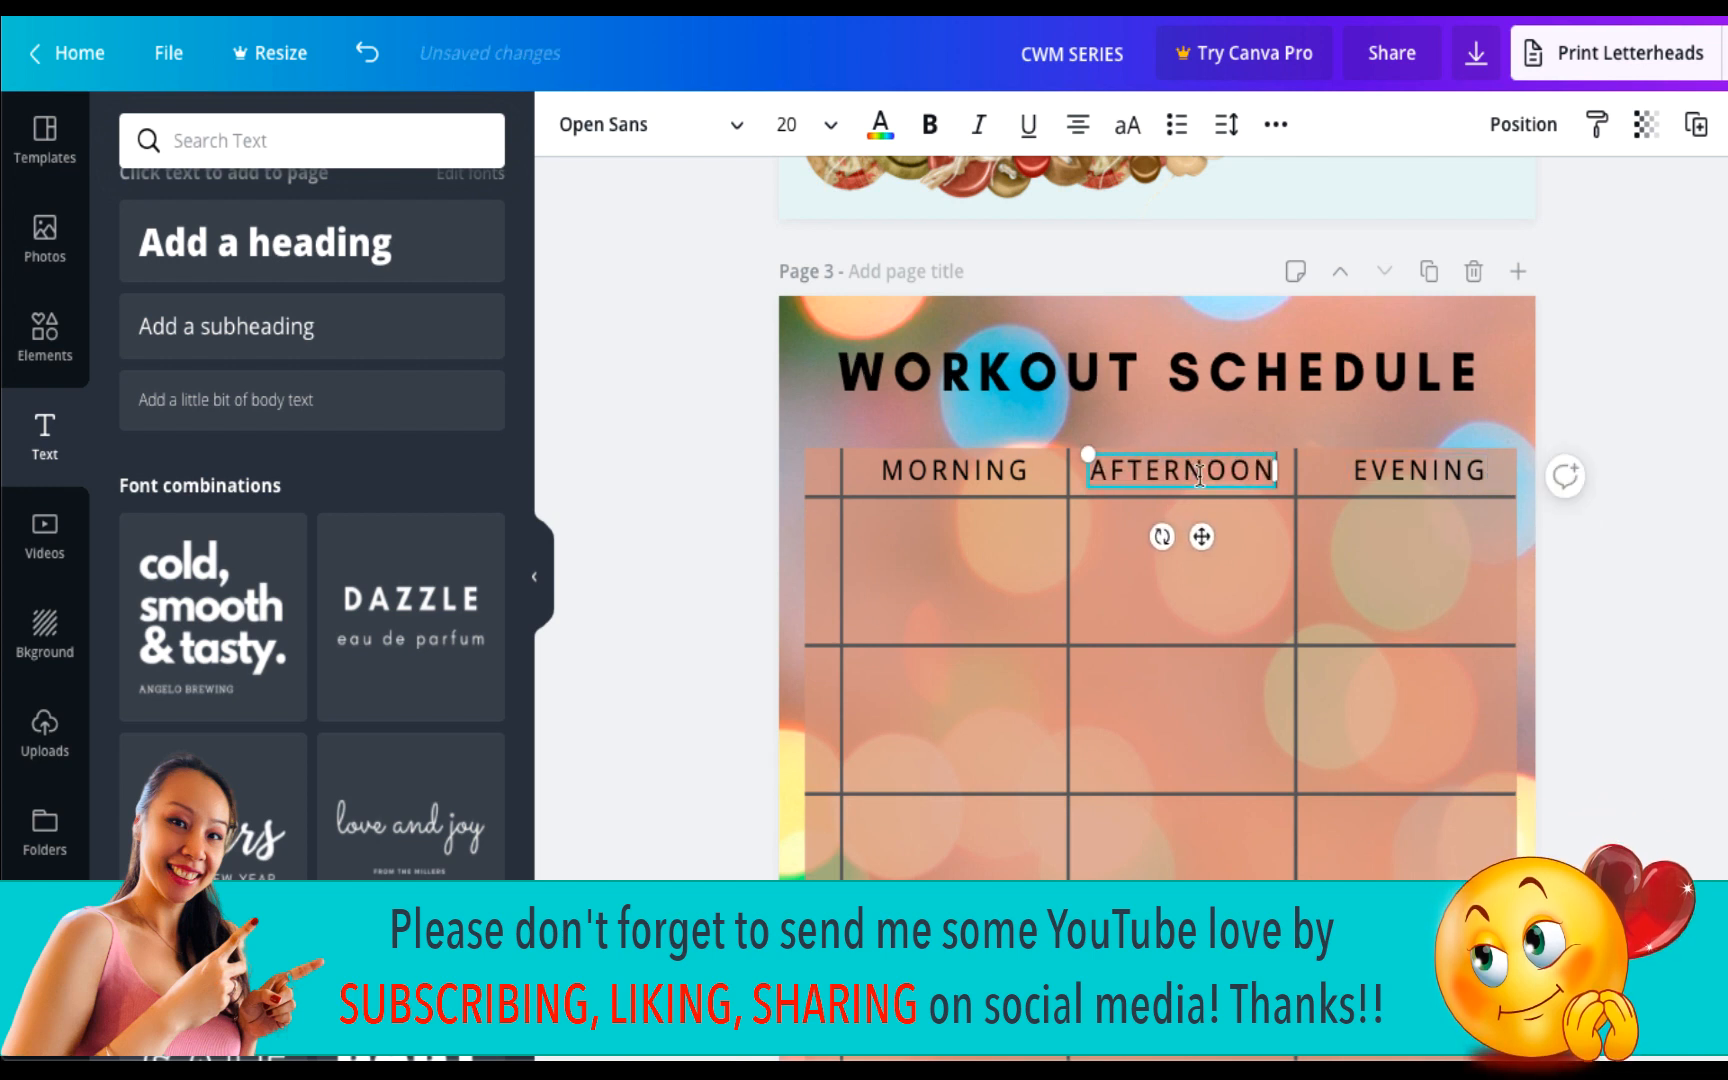
click(969, 520)
Copy the MORNING label into the cell below it and change the copy's text to MON.
scroll(969, 605, down, 1)
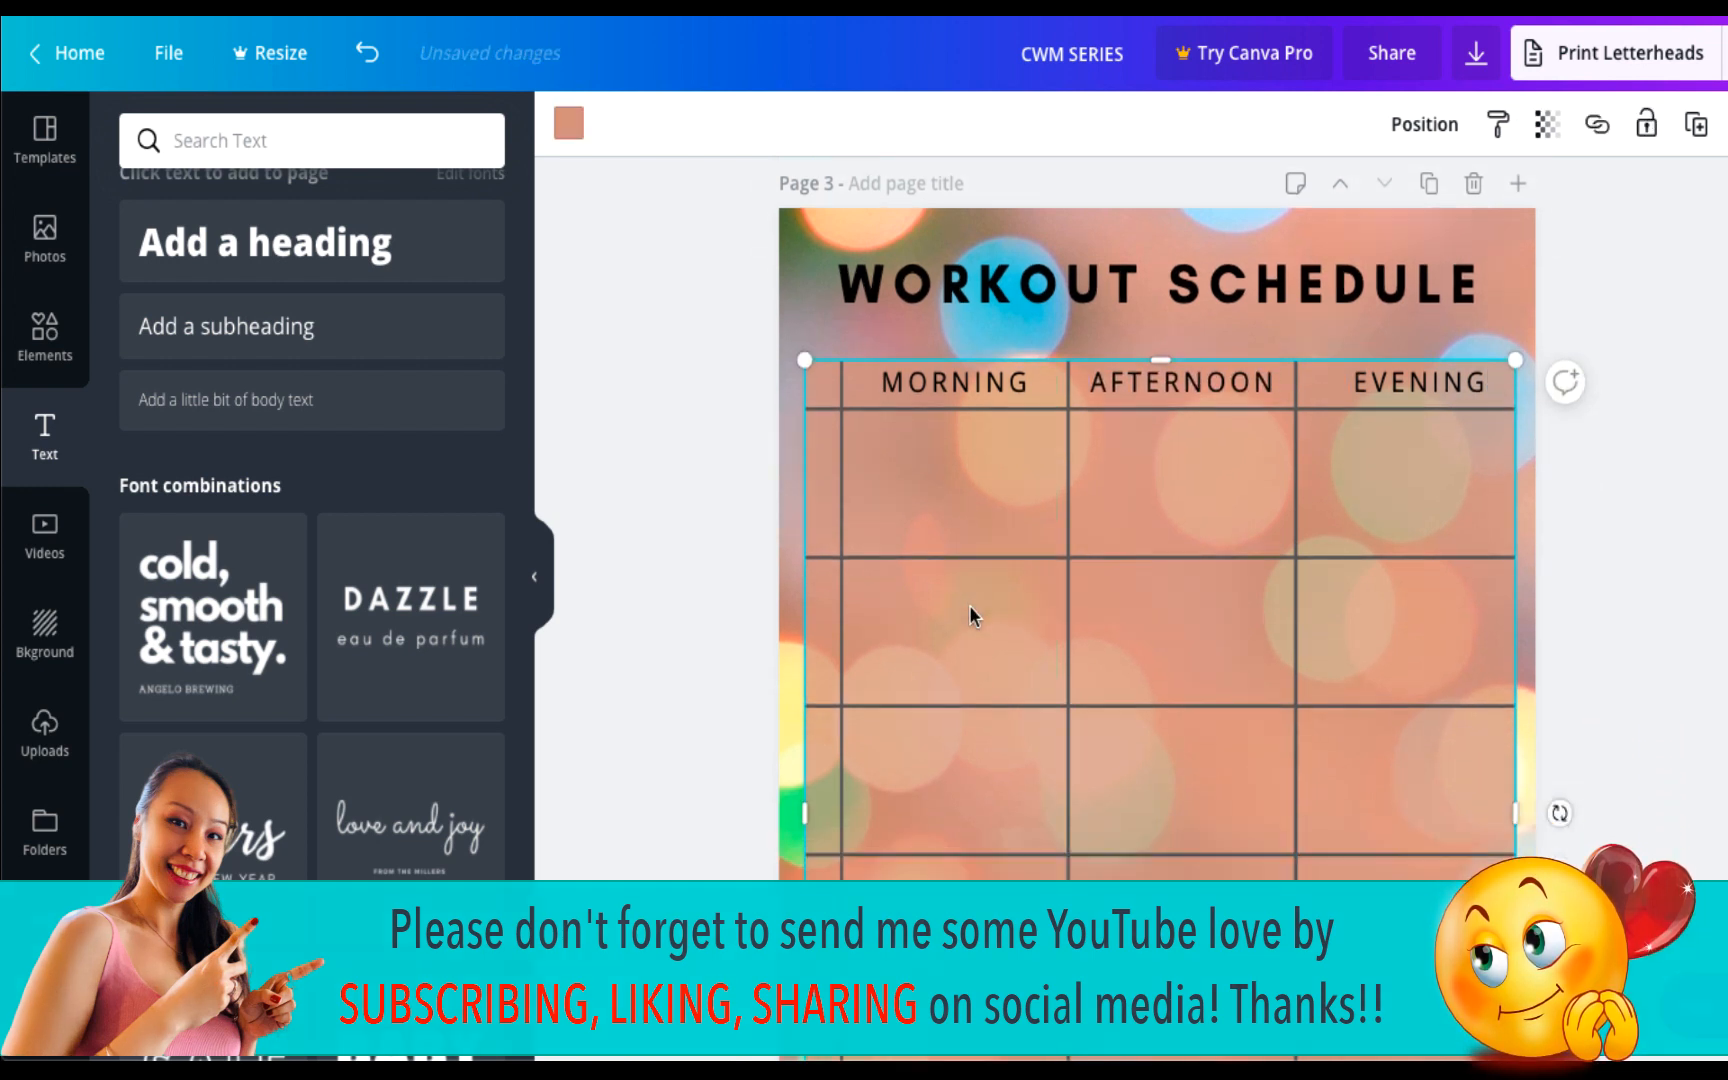
click(975, 393)
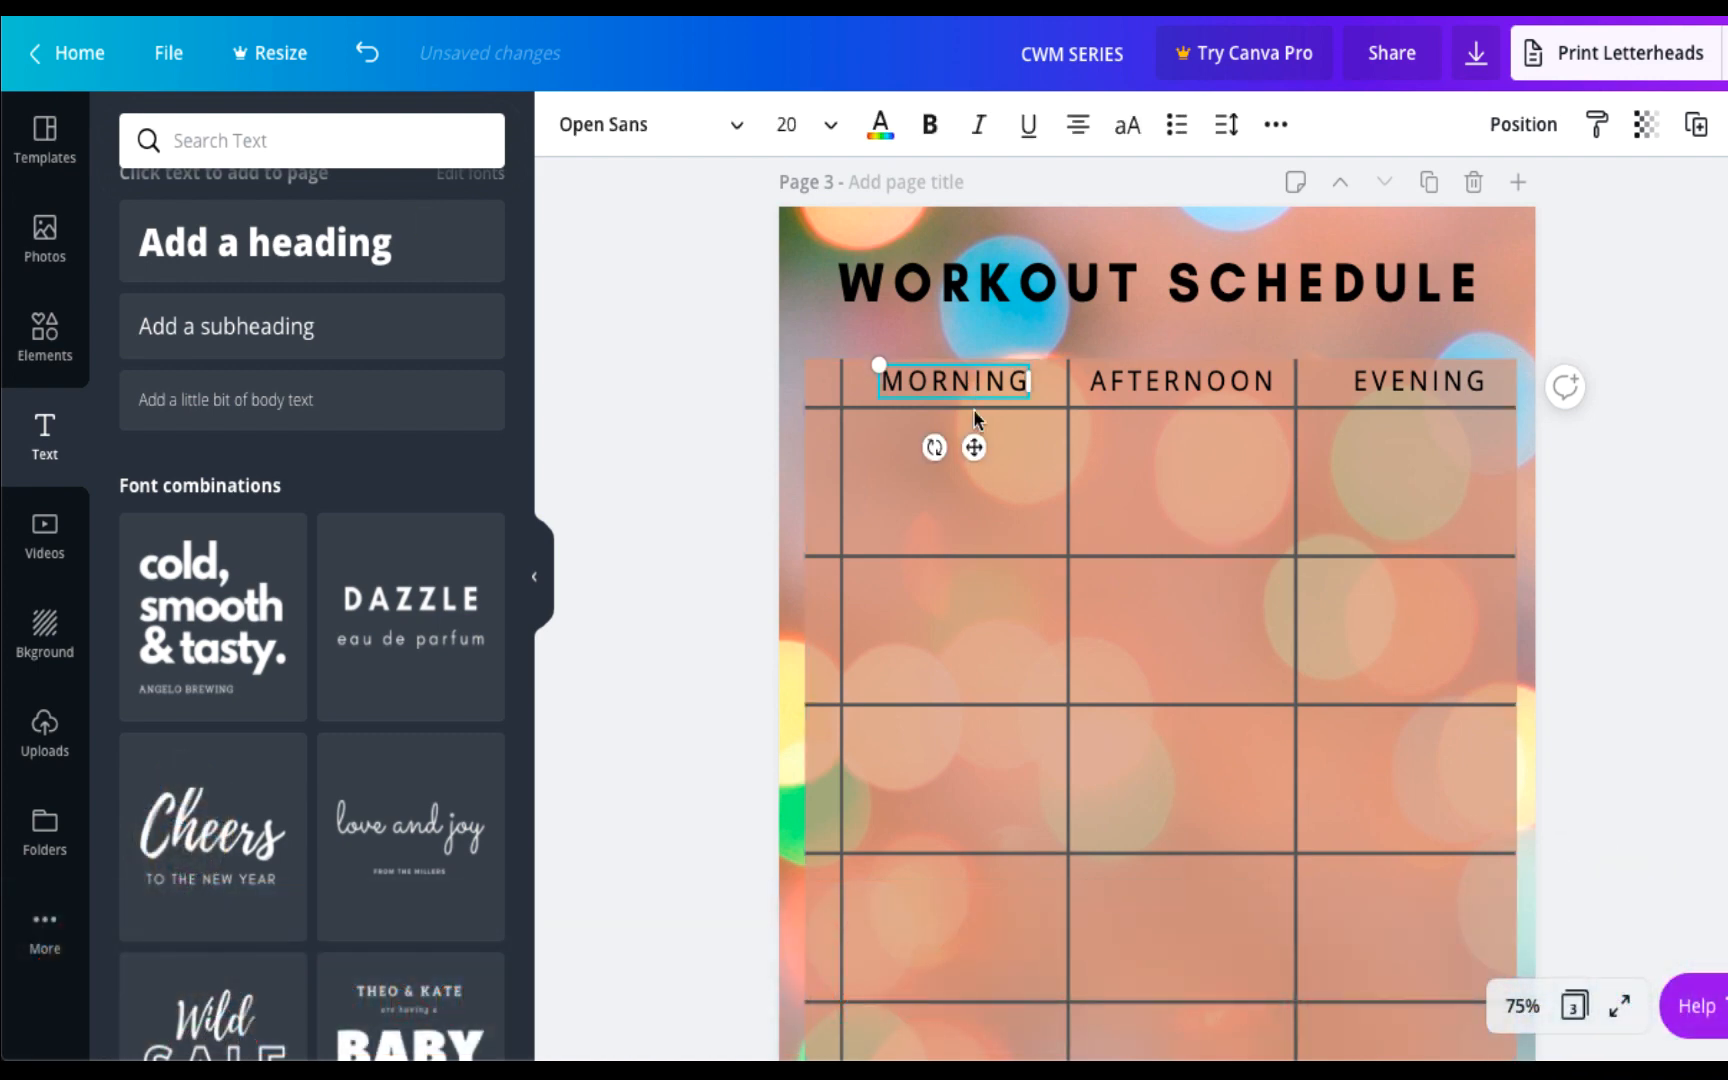
drag(968, 389, 972, 483)
double_click(955, 483)
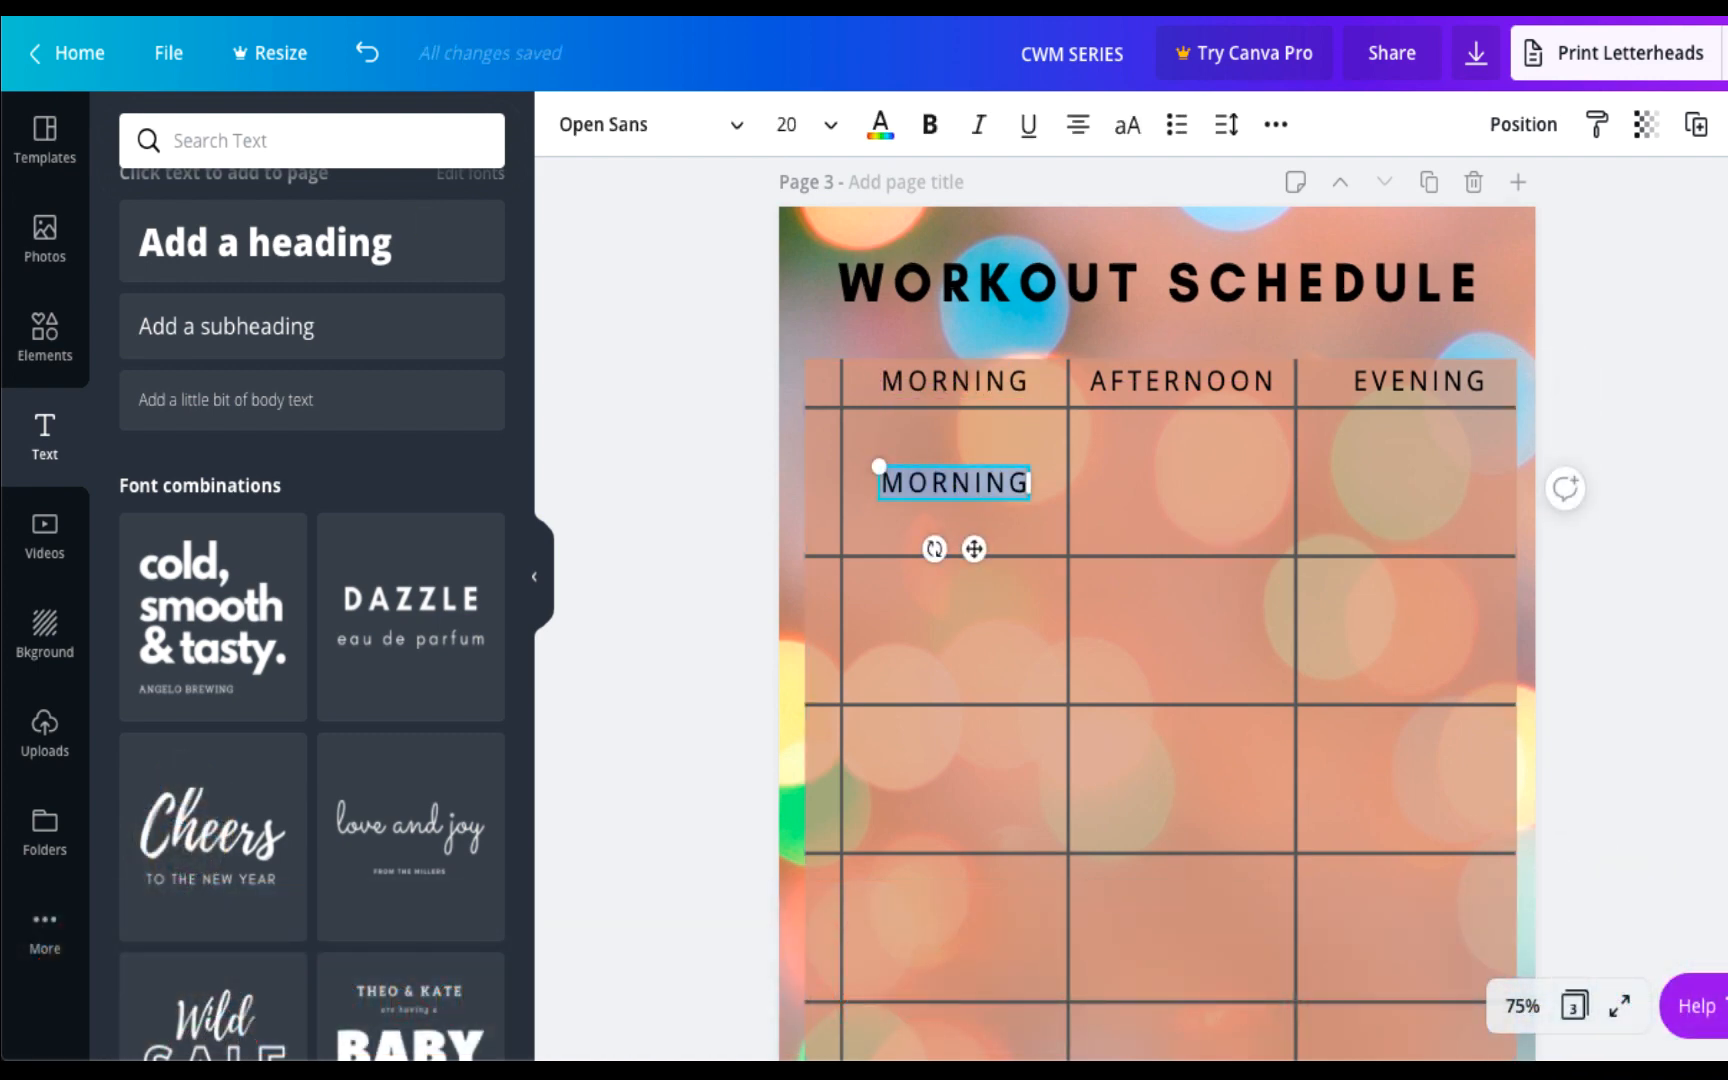
text(MON)
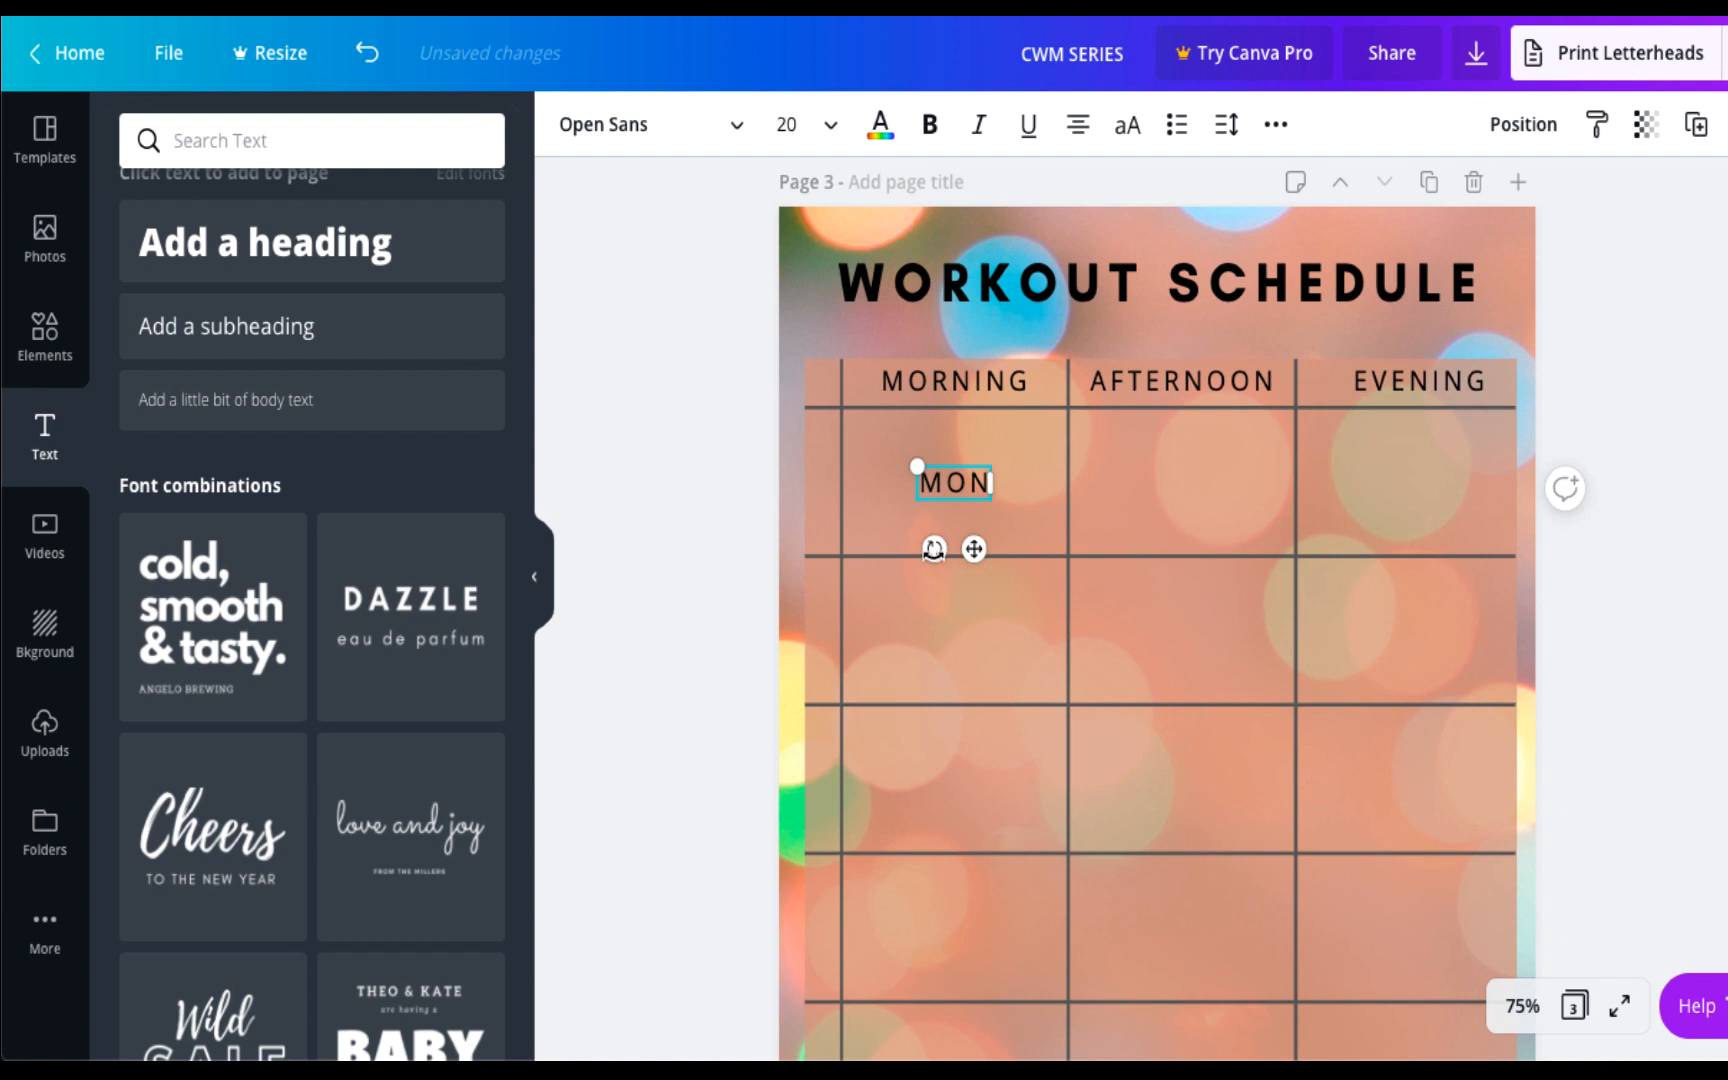
Rotate the MON label to read upward, shrunk to size 14.3, and place it in the narrow first column of the first row.
drag(933, 549, 1033, 505)
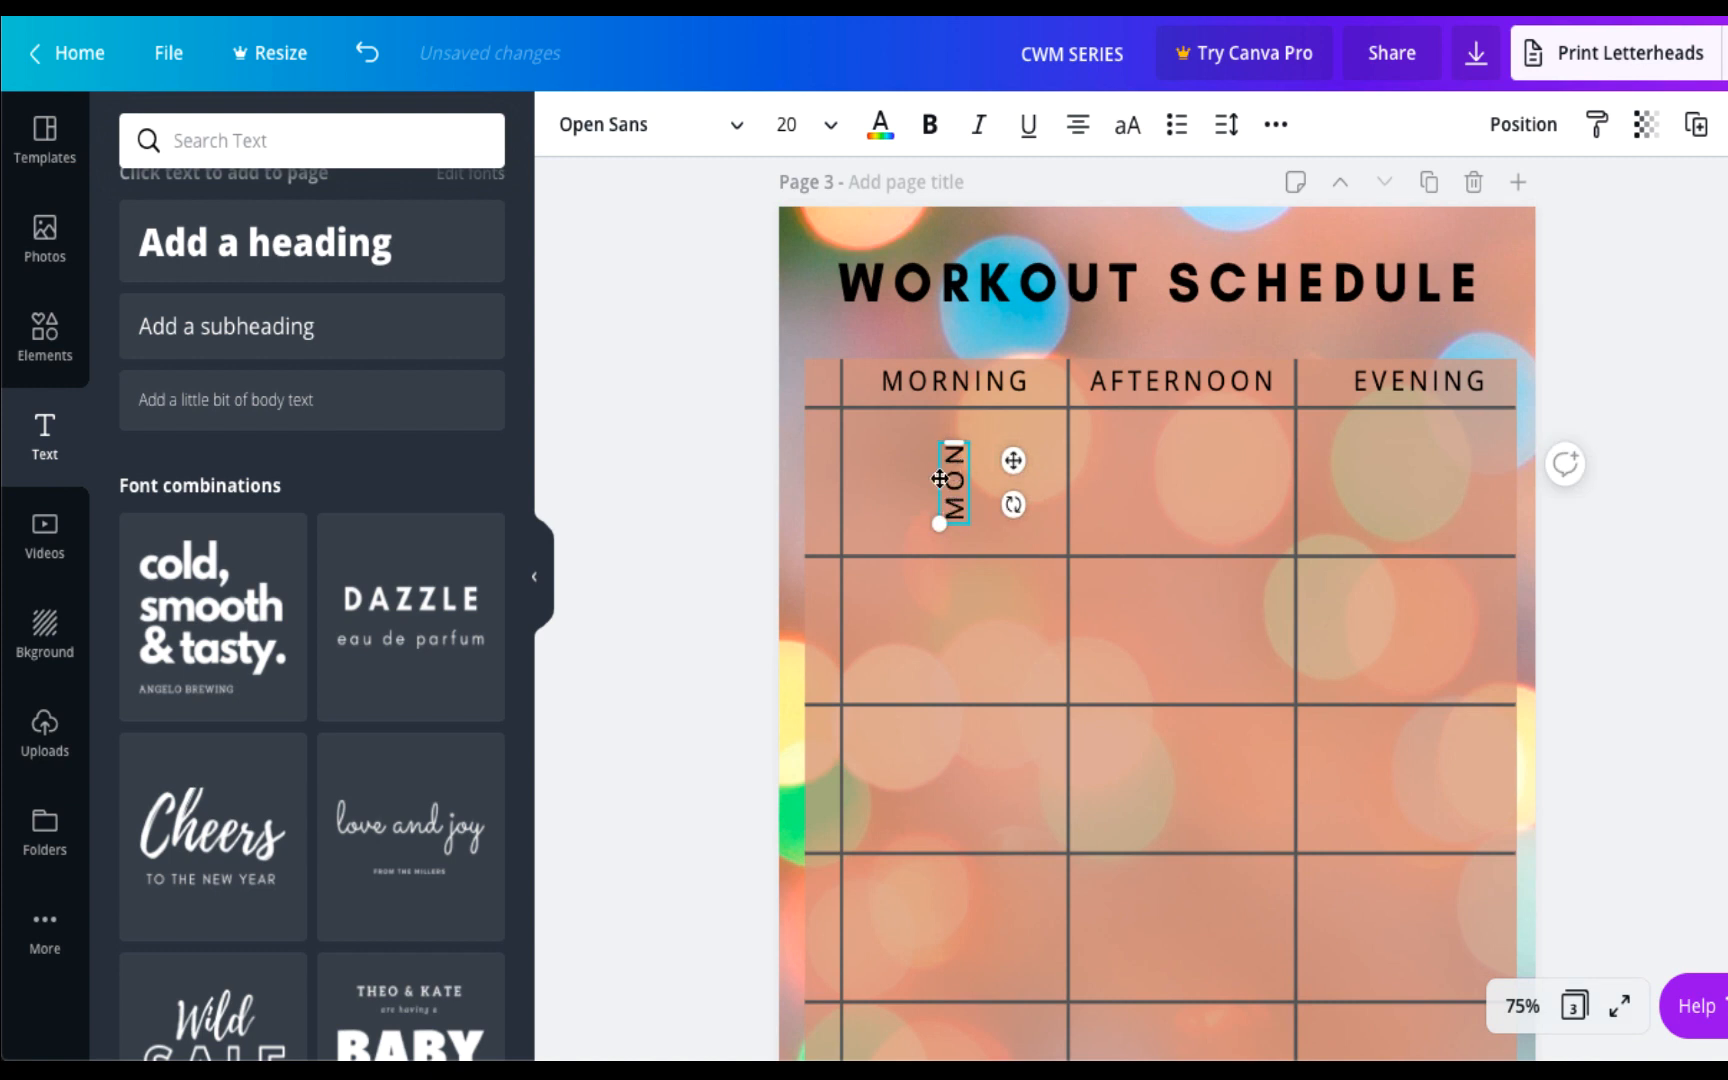
drag(807, 447, 895, 478)
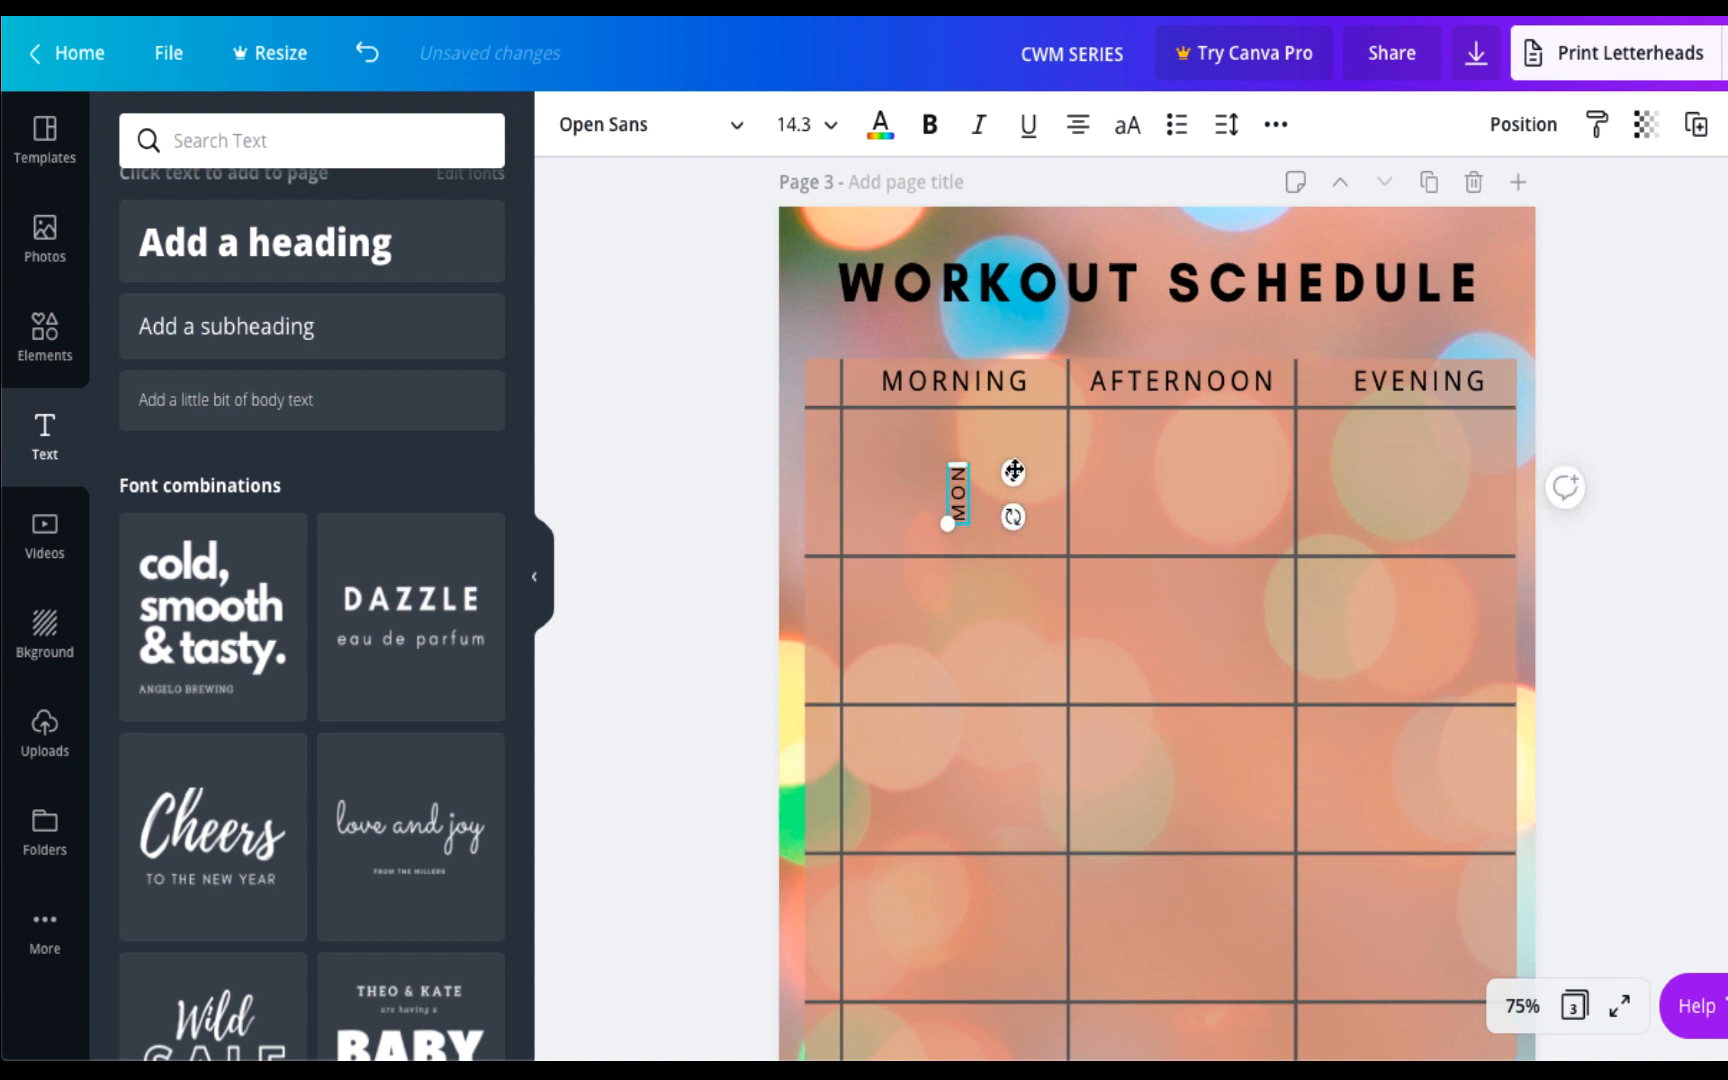
drag(1008, 470, 878, 463)
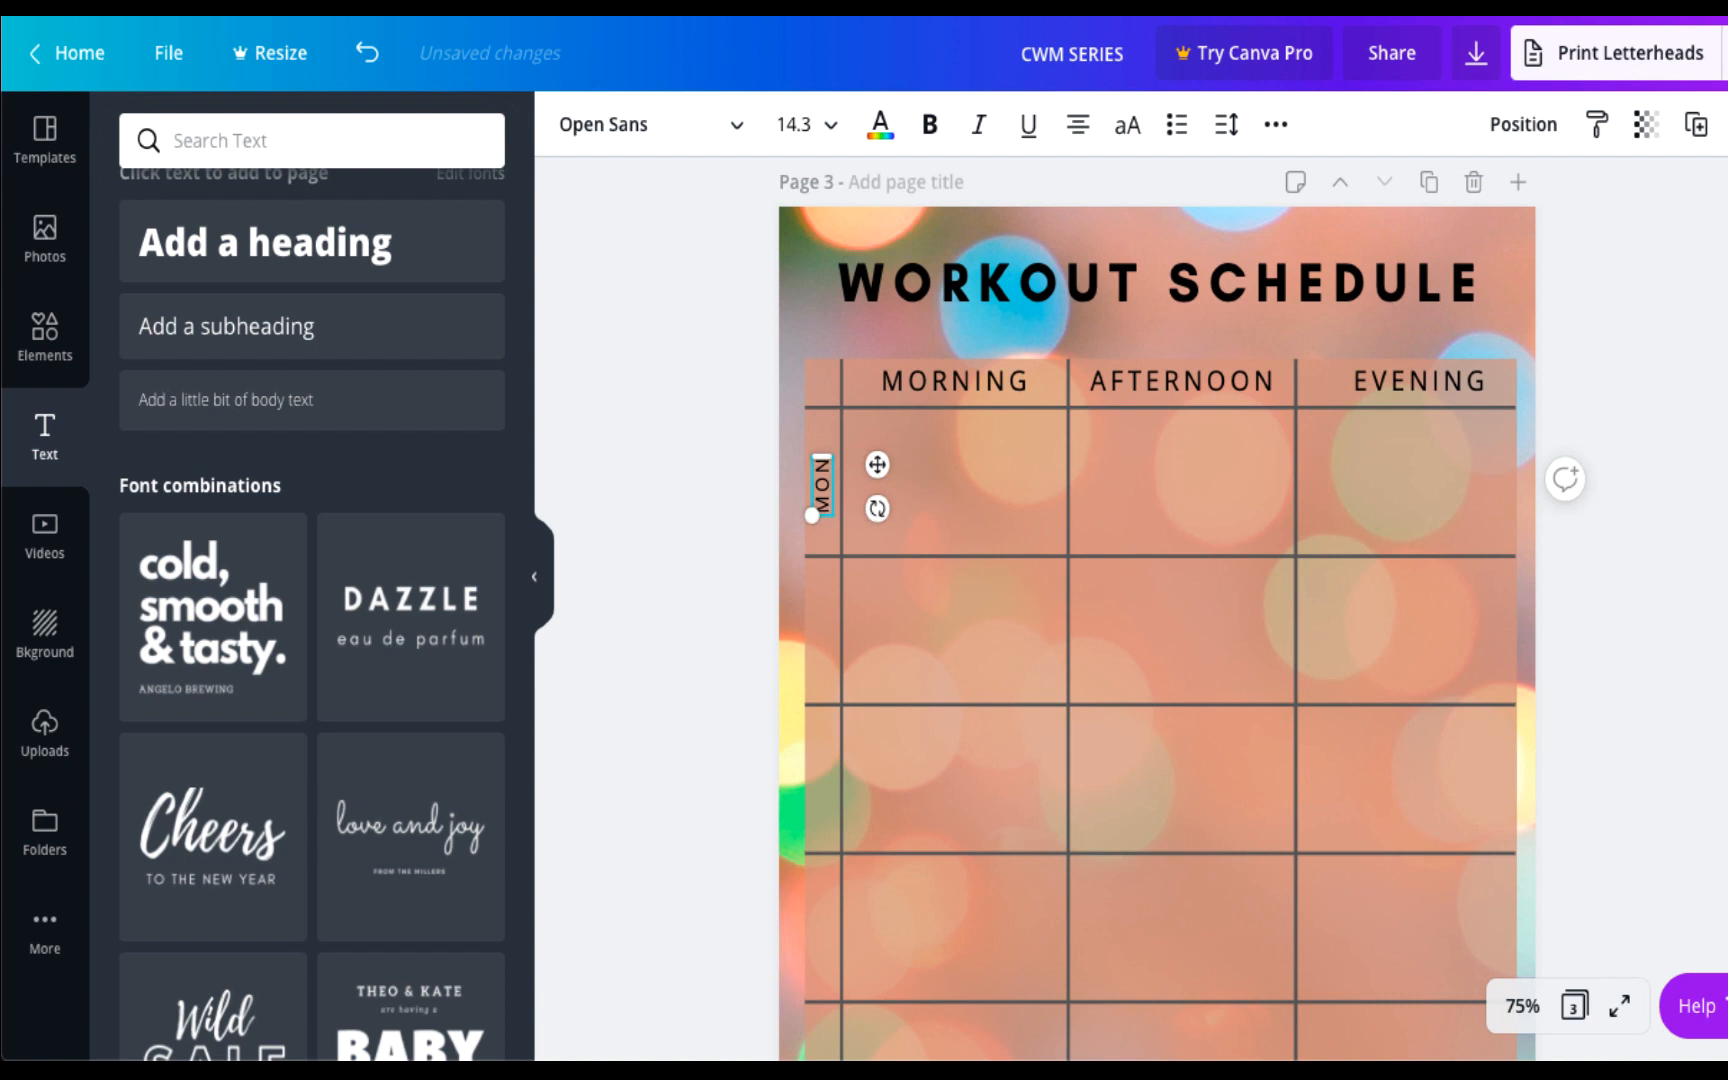
Copy the vertical MON label down the narrow column into each of the five remaining rows.
scroll(878, 463, down, 3)
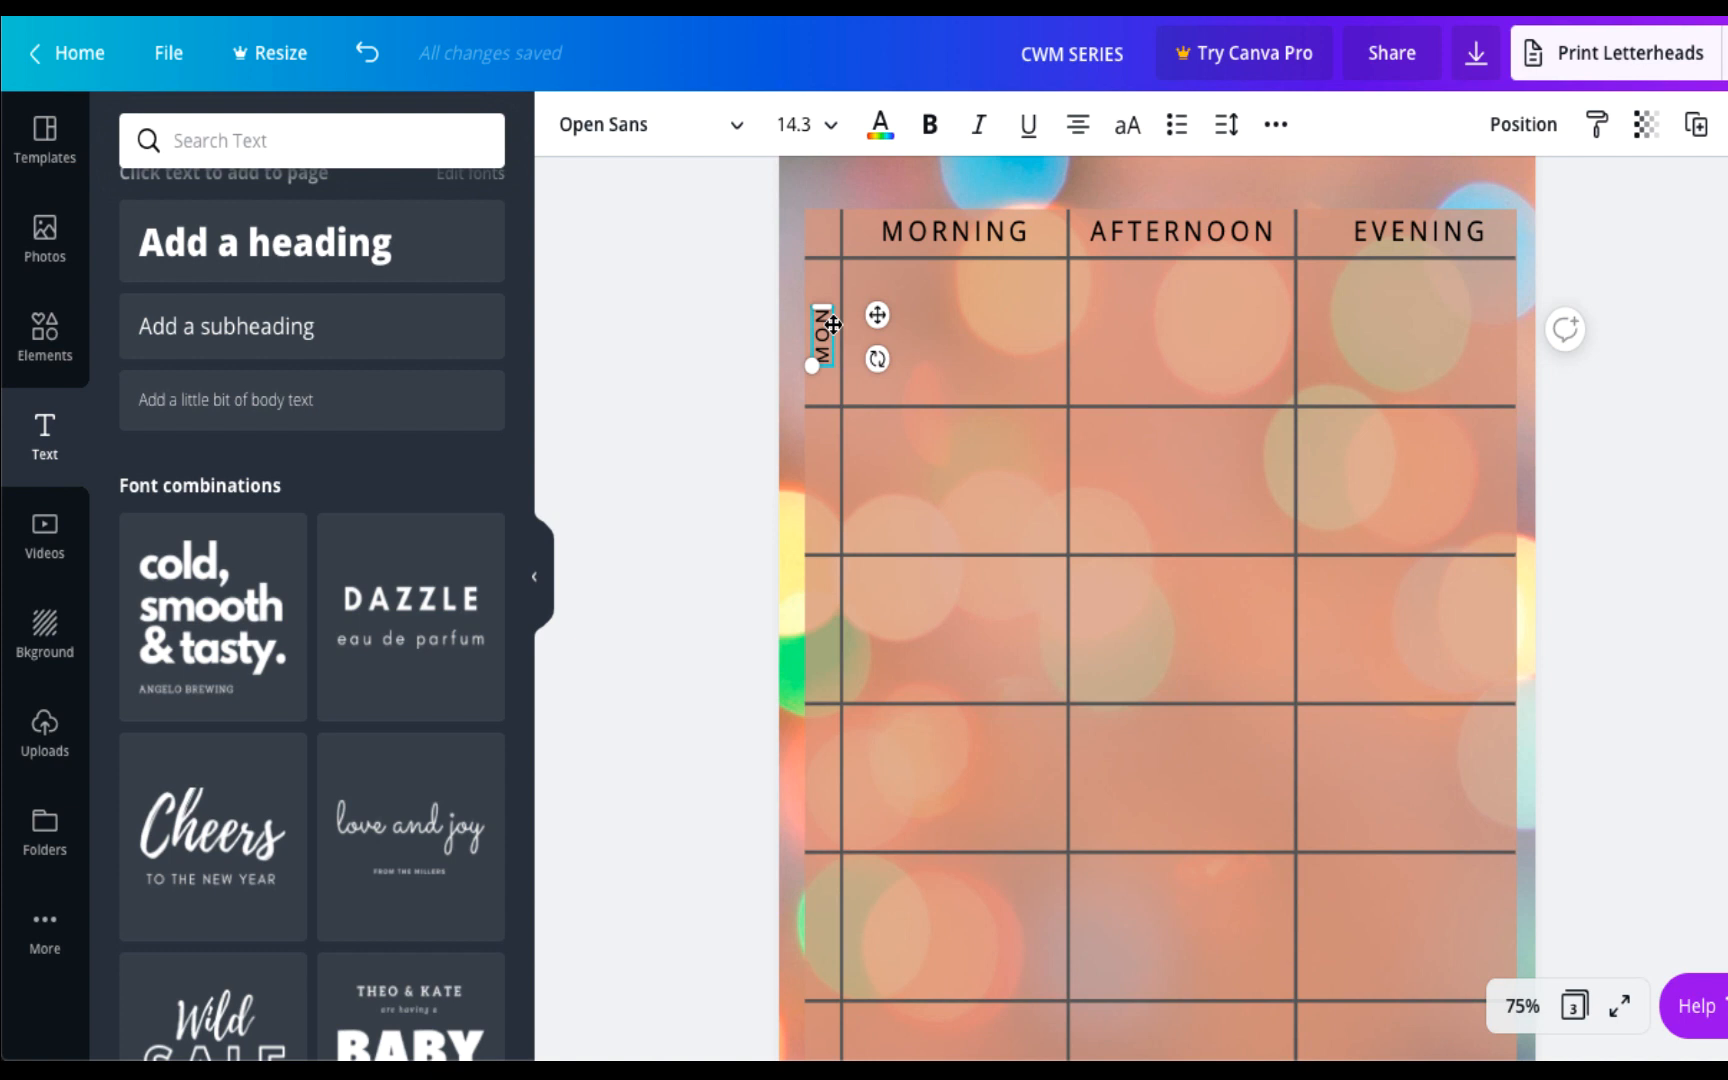
drag(833, 324, 833, 472)
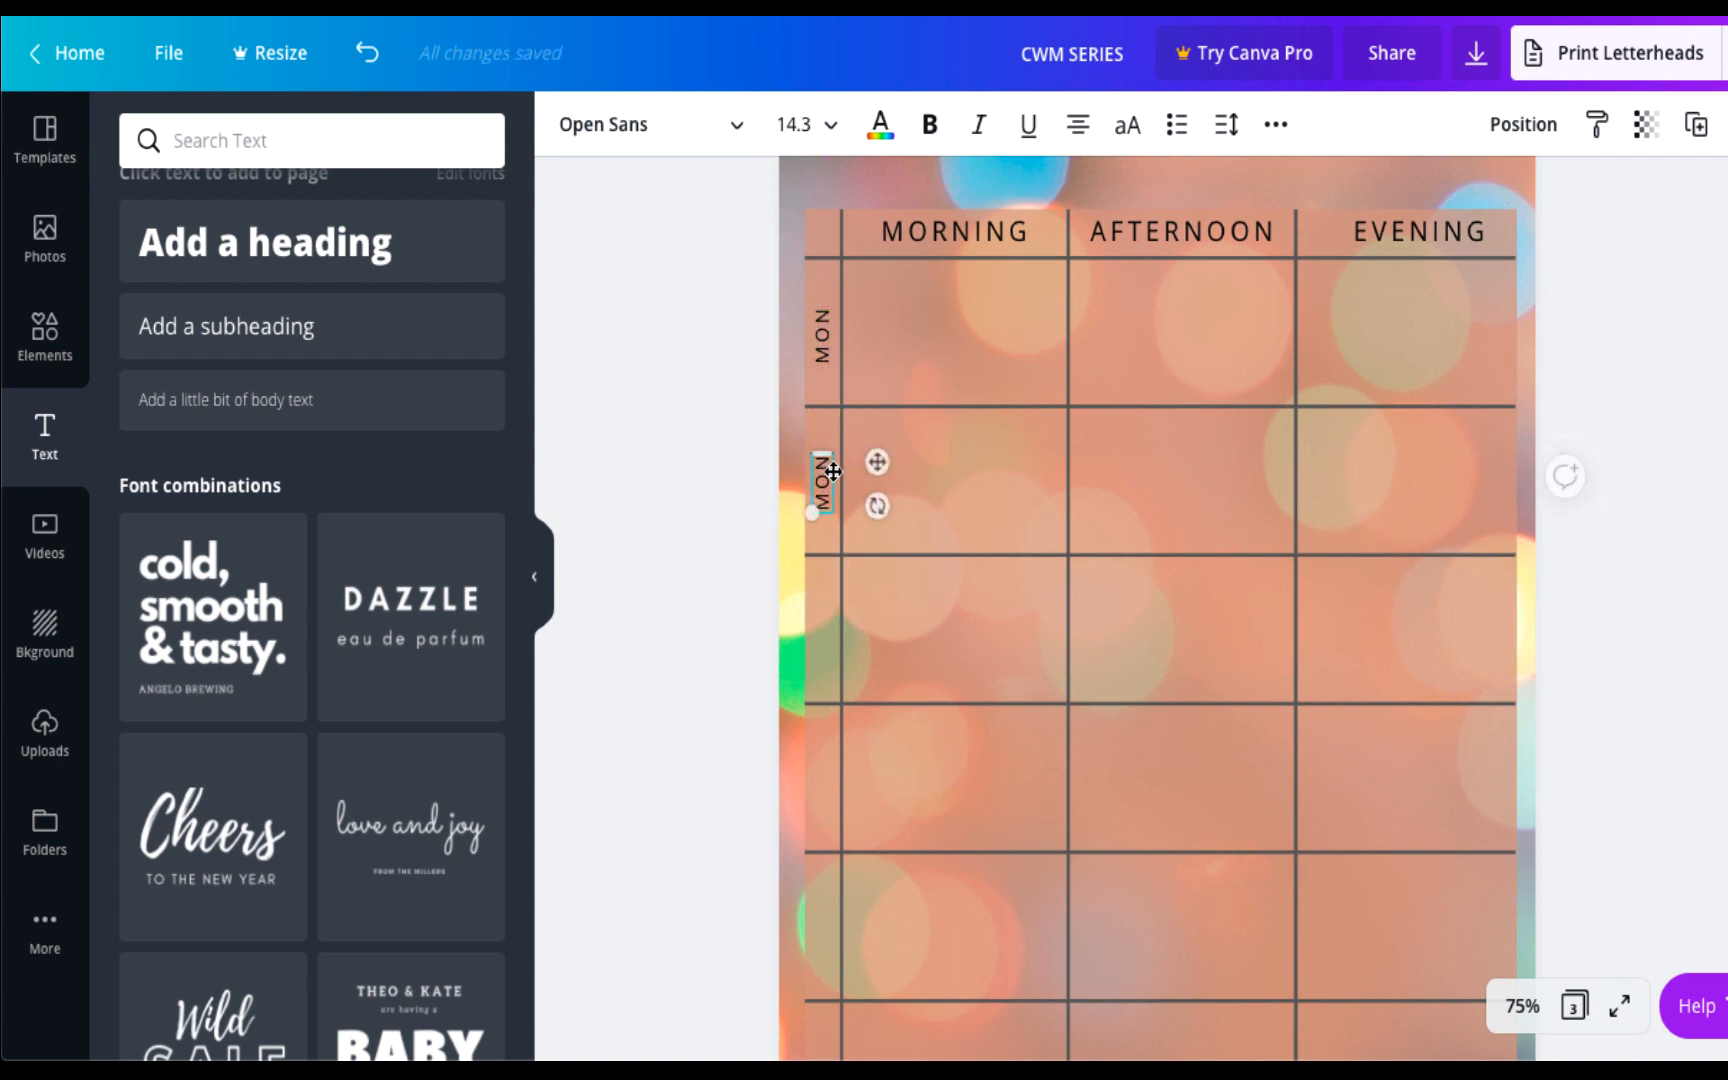
shift+click(825, 348)
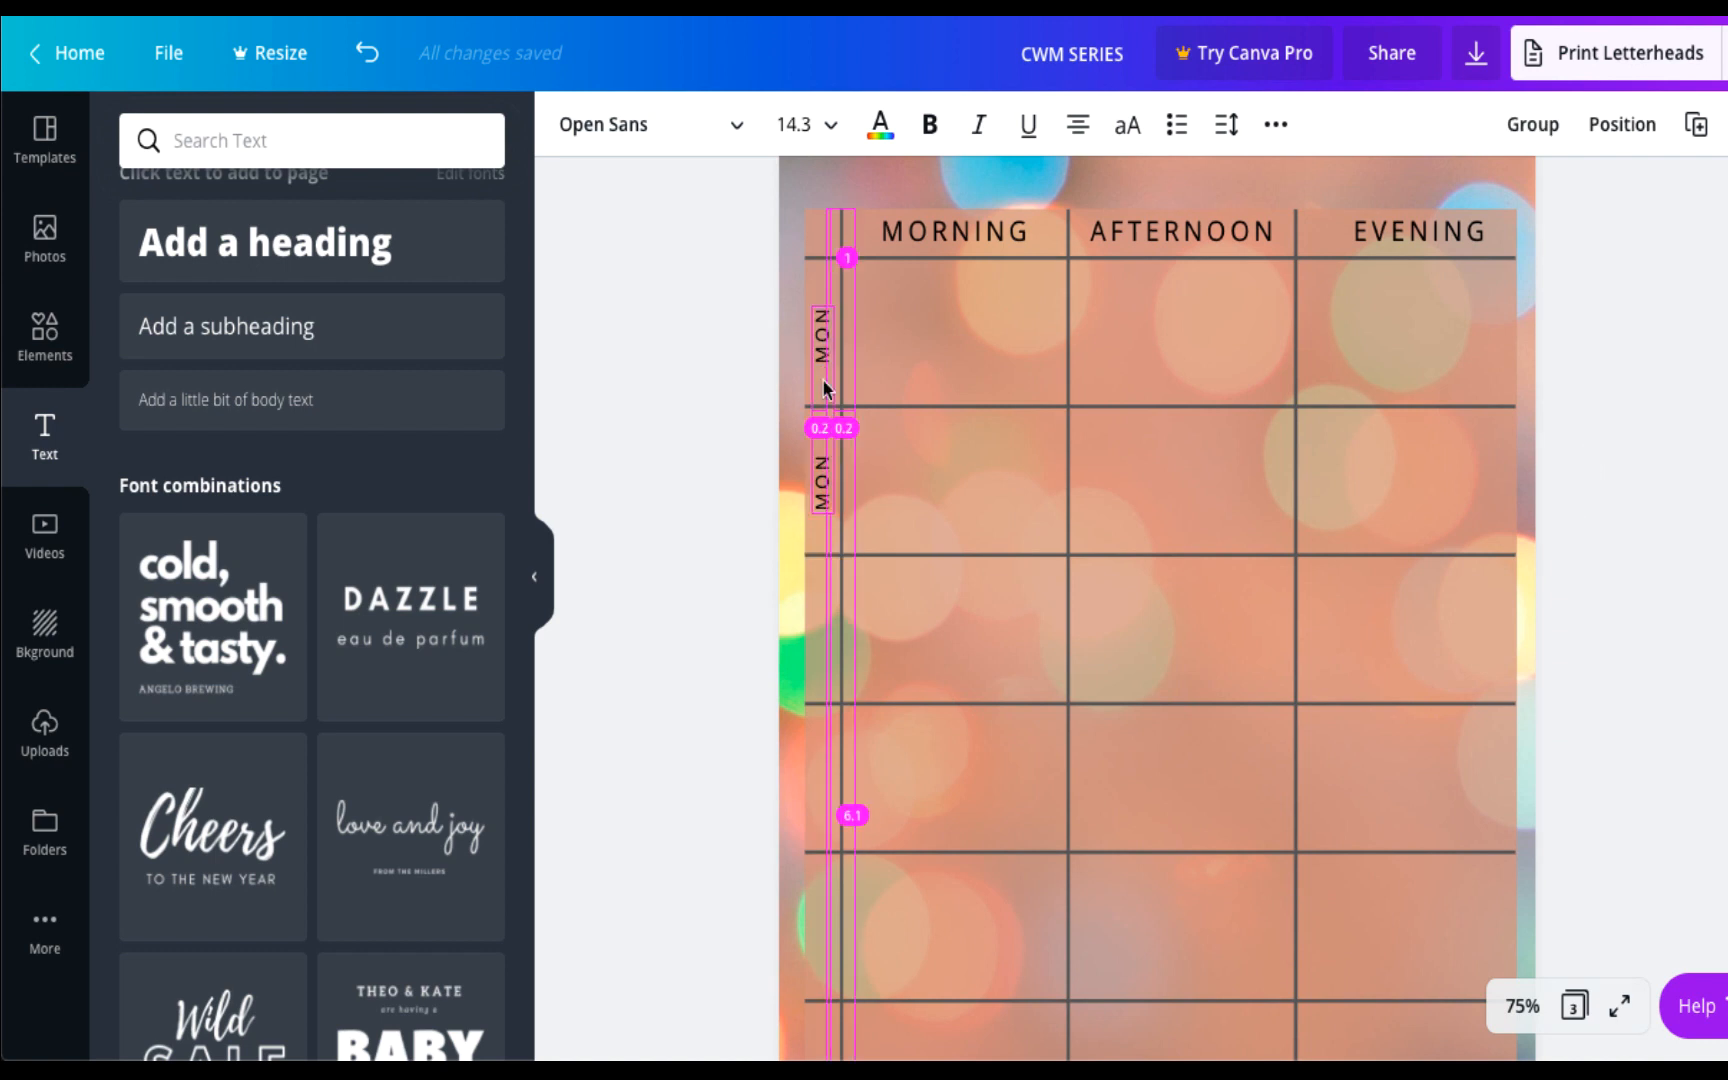
drag(819, 354, 819, 649)
scroll(819, 649, down, 3)
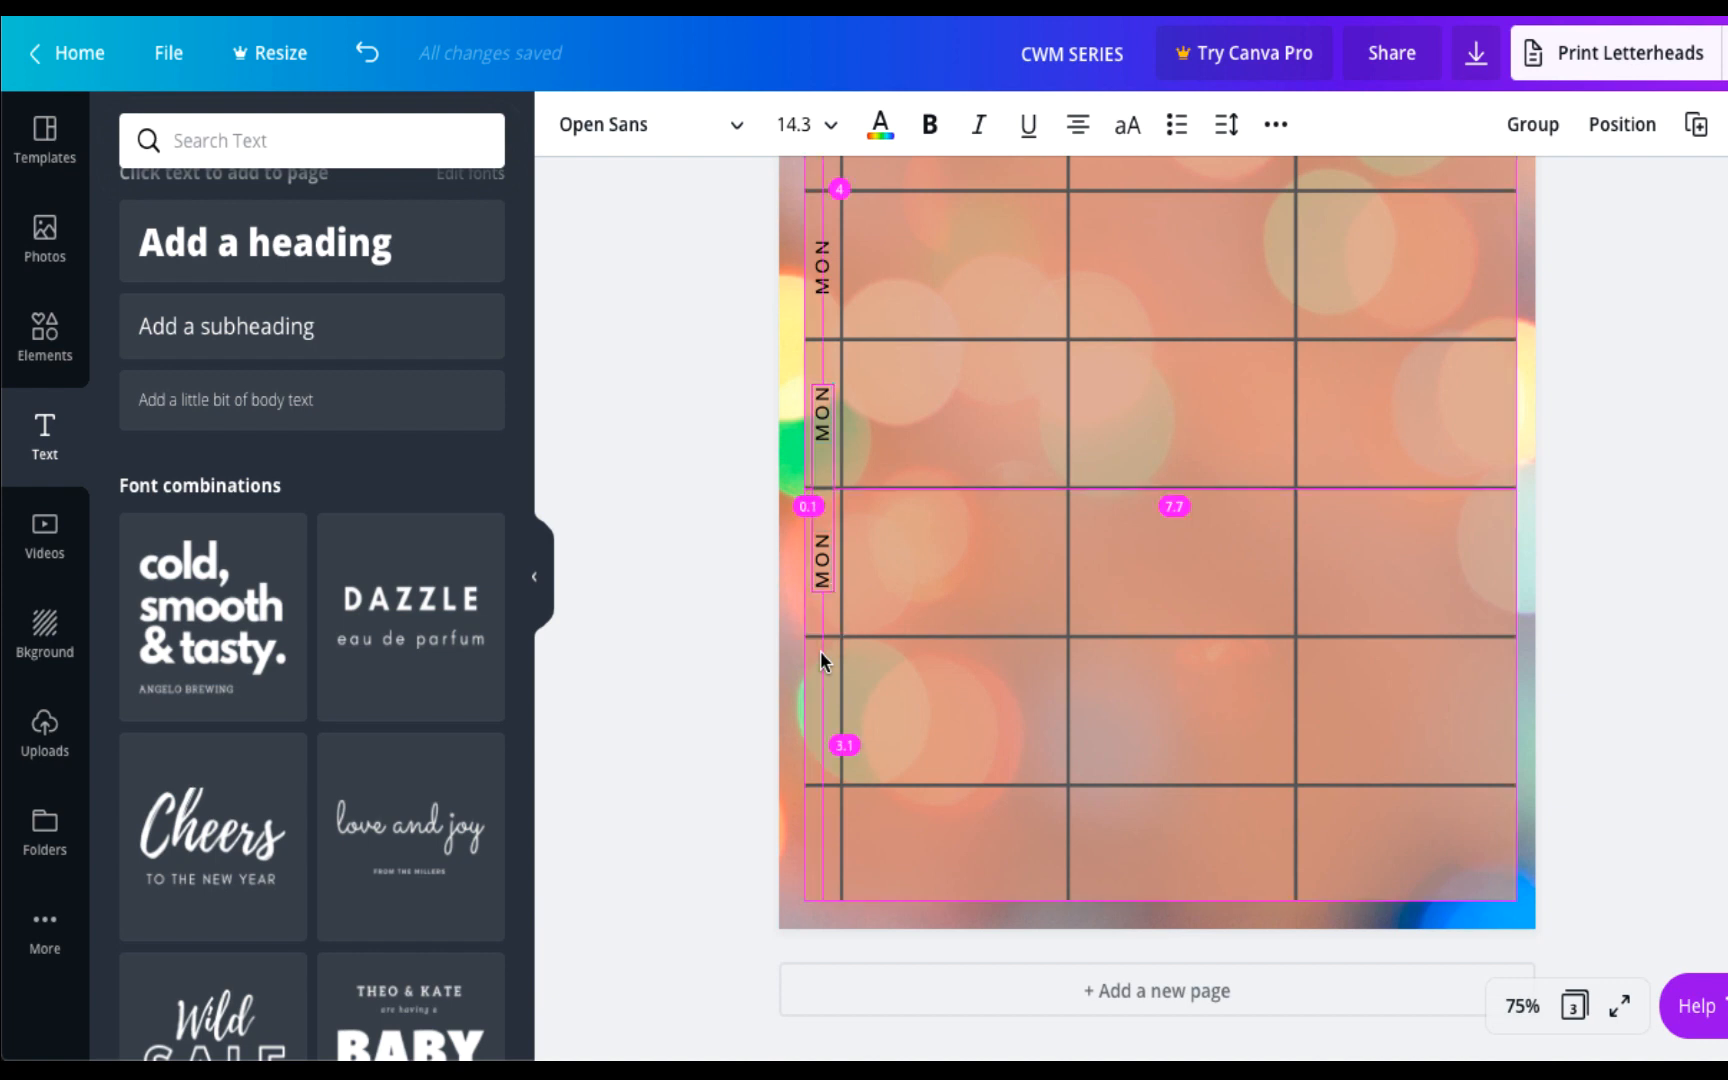
drag(828, 425, 826, 708)
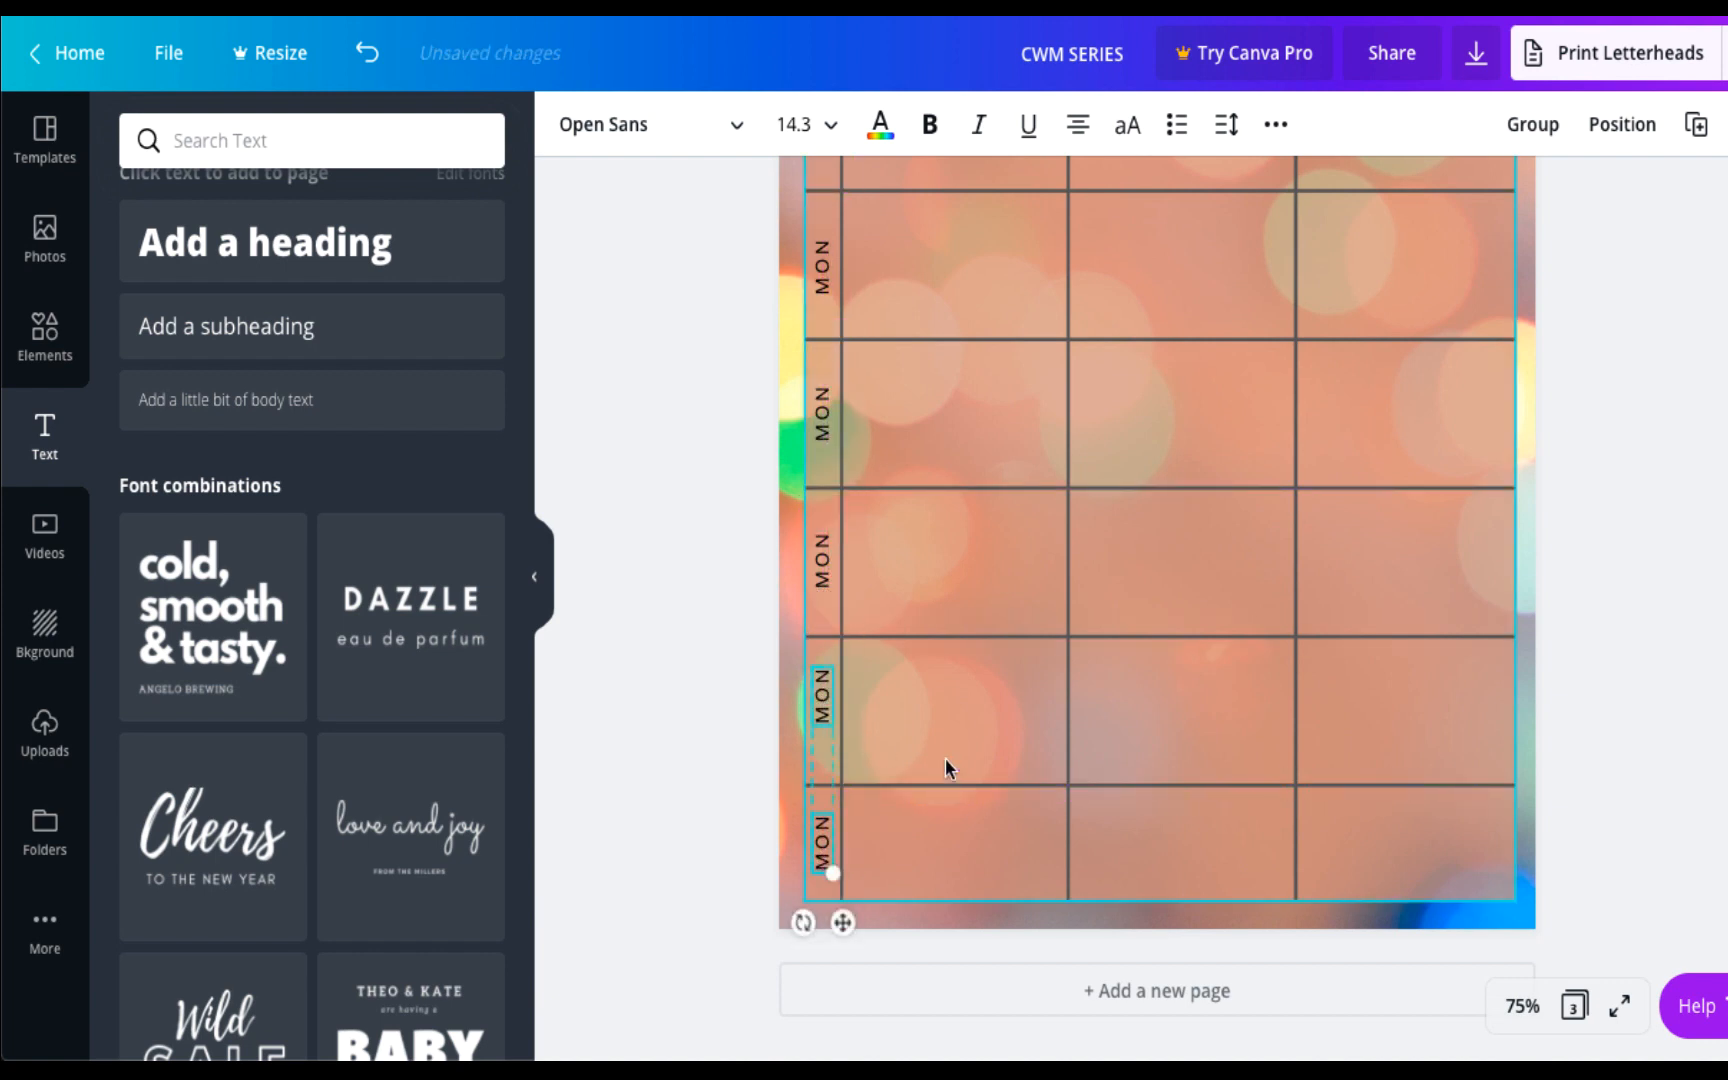
click(945, 757)
Change the last row's day label to SAT and the one above it to FRI.
click(828, 708)
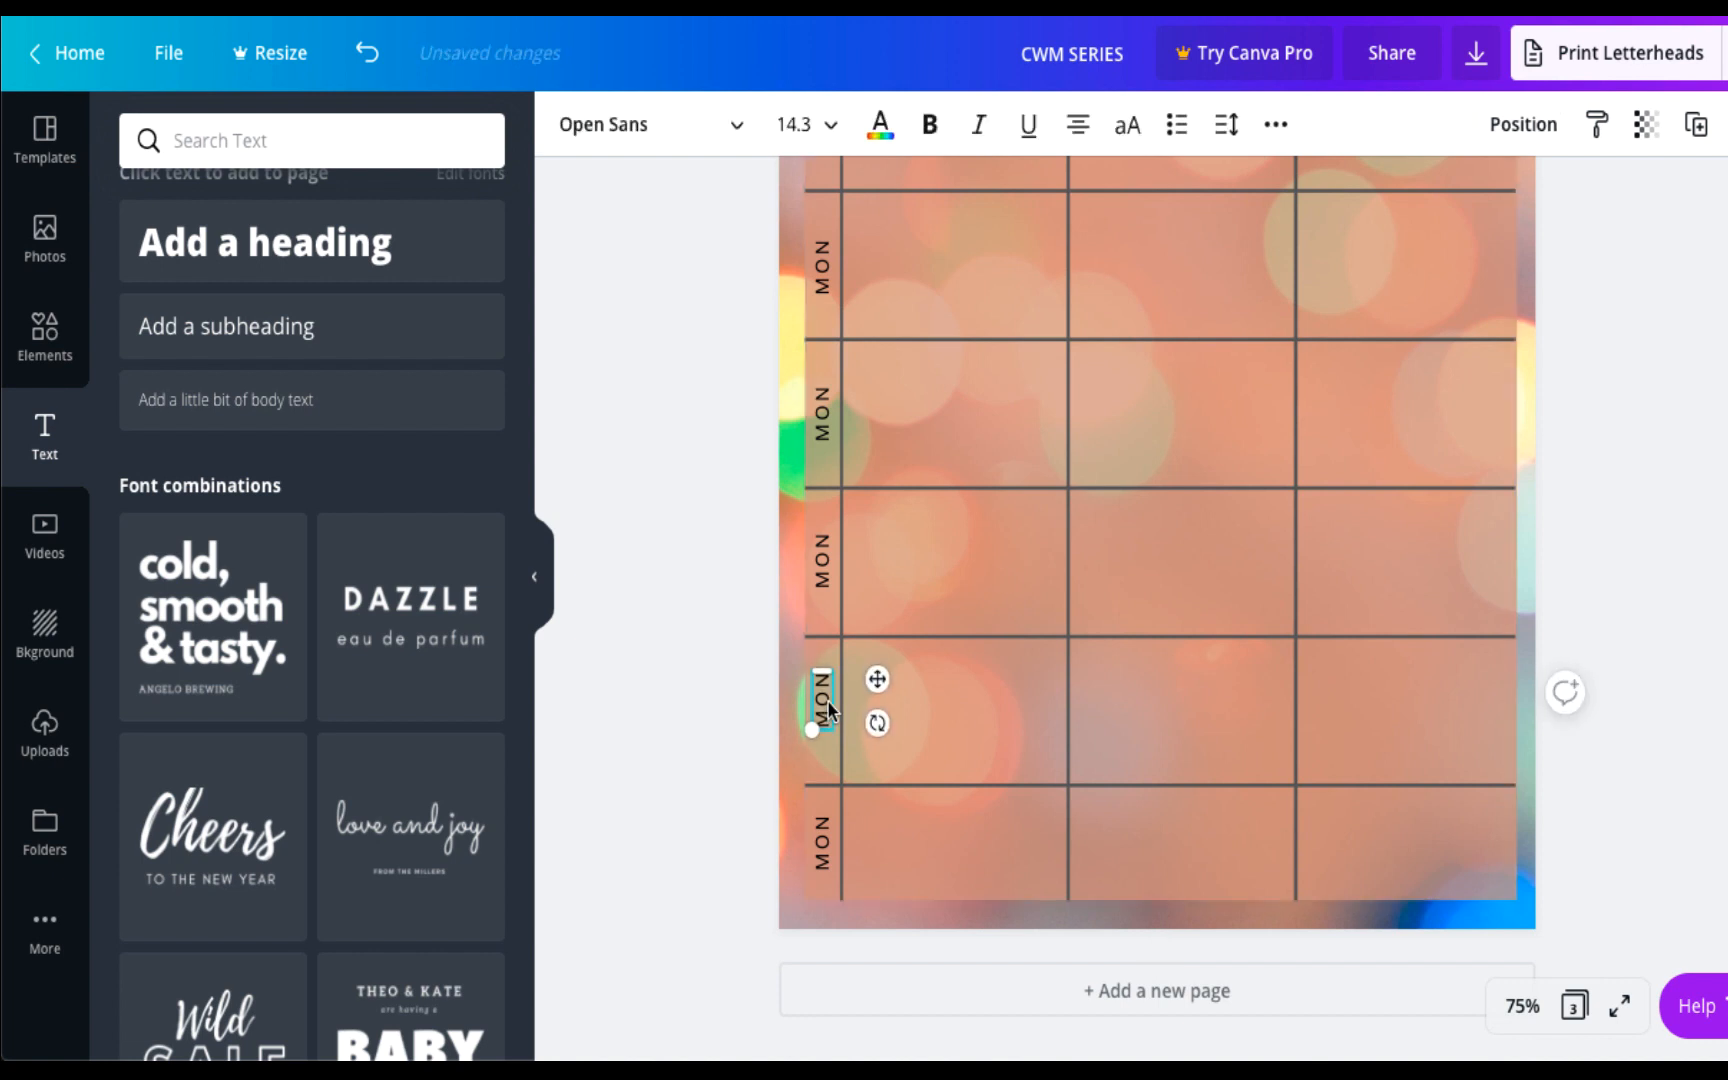
click(824, 858)
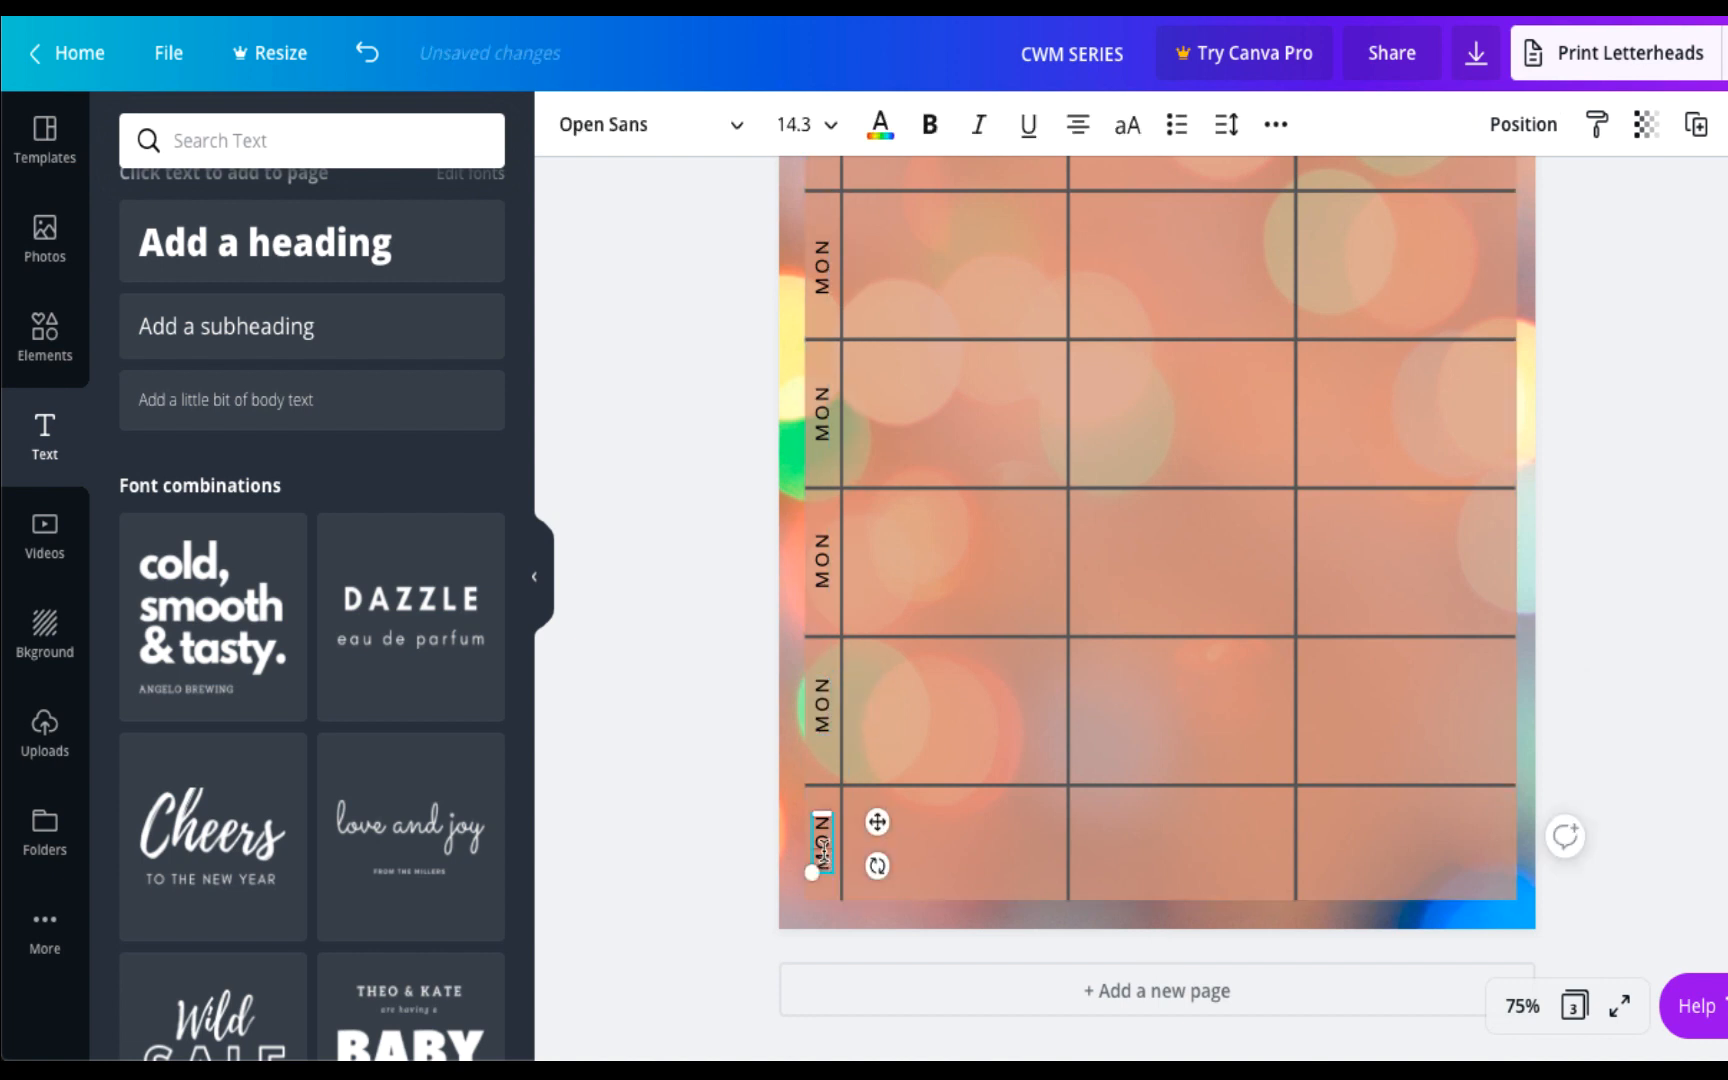
text(WE)
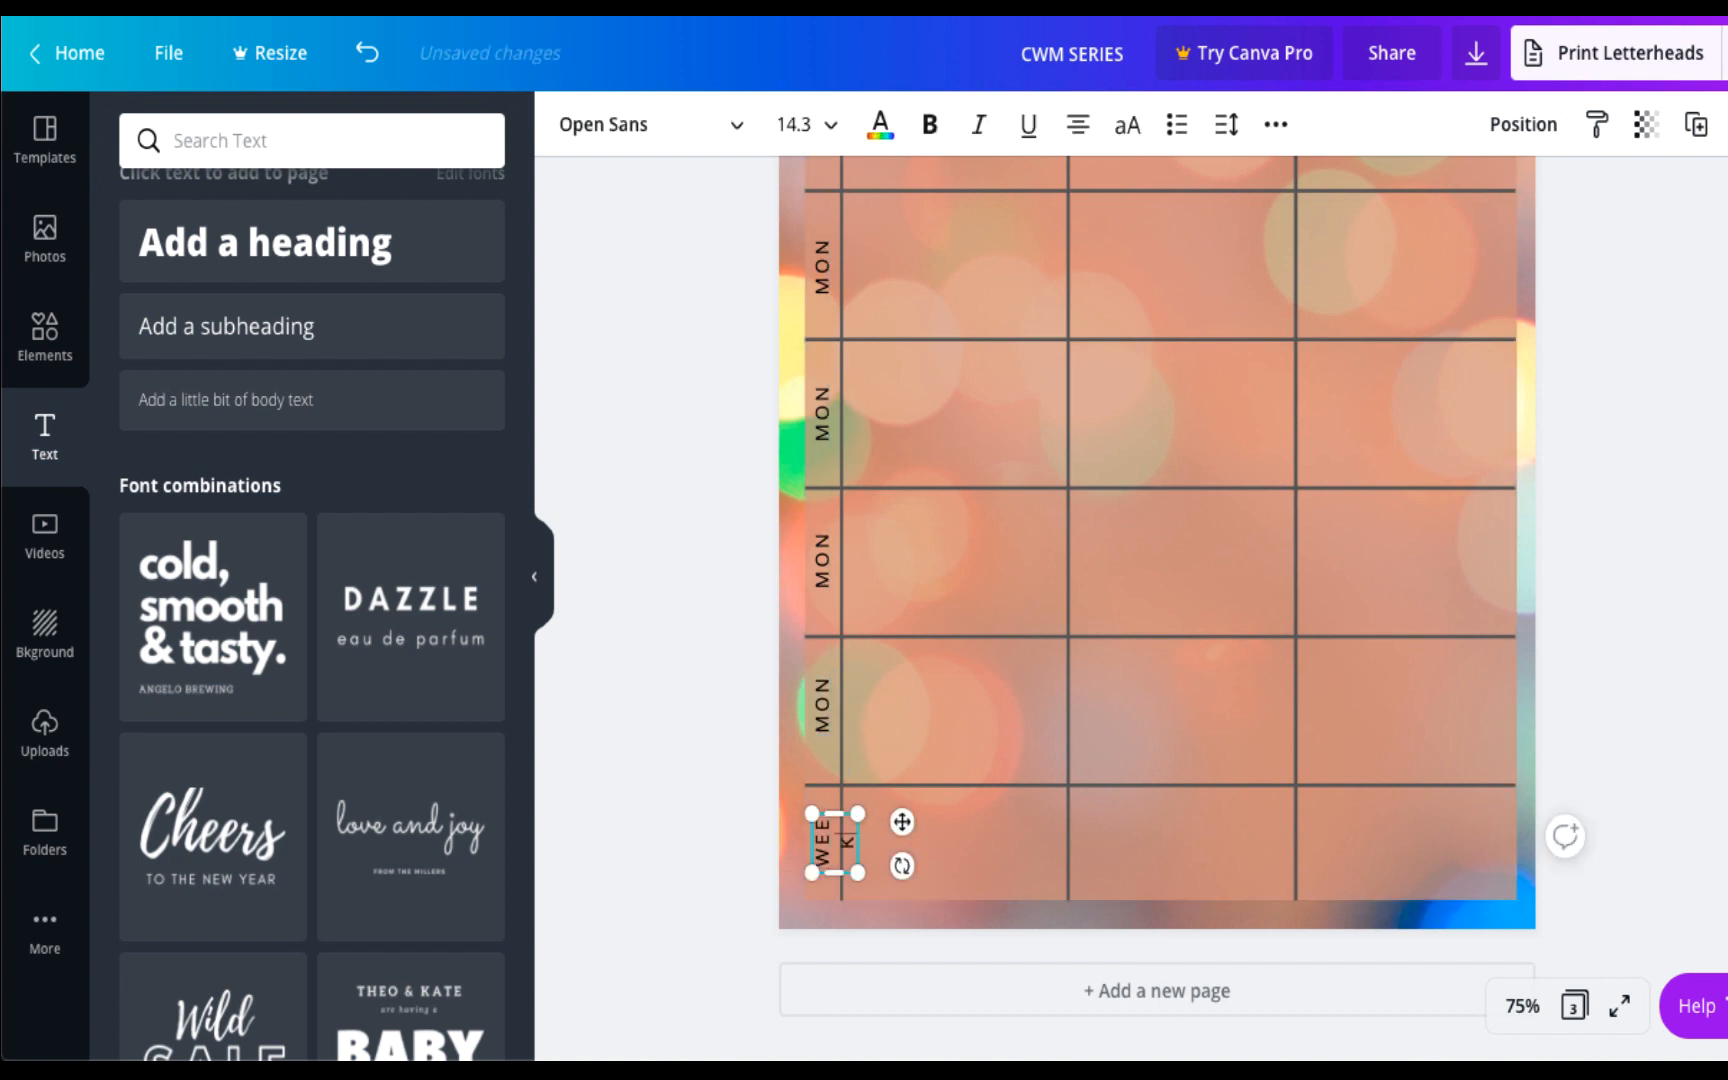
click(824, 712)
click(822, 712)
text(FRI)
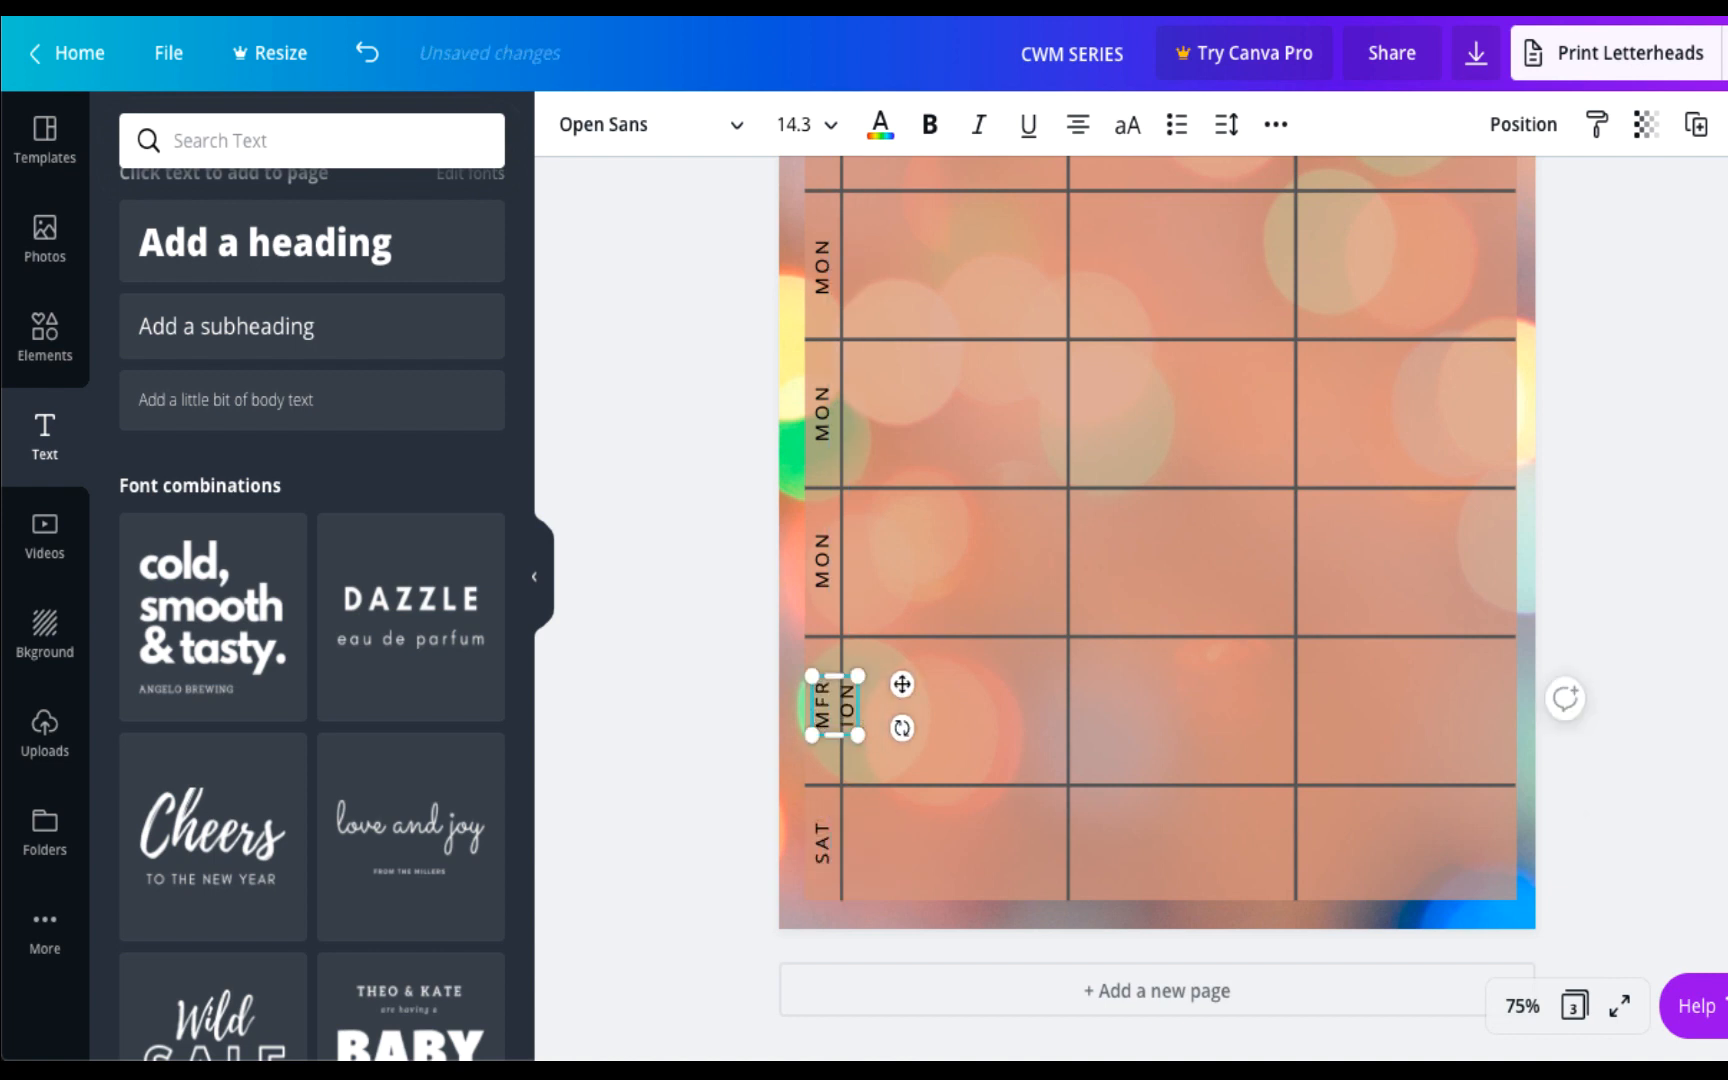
text(F)
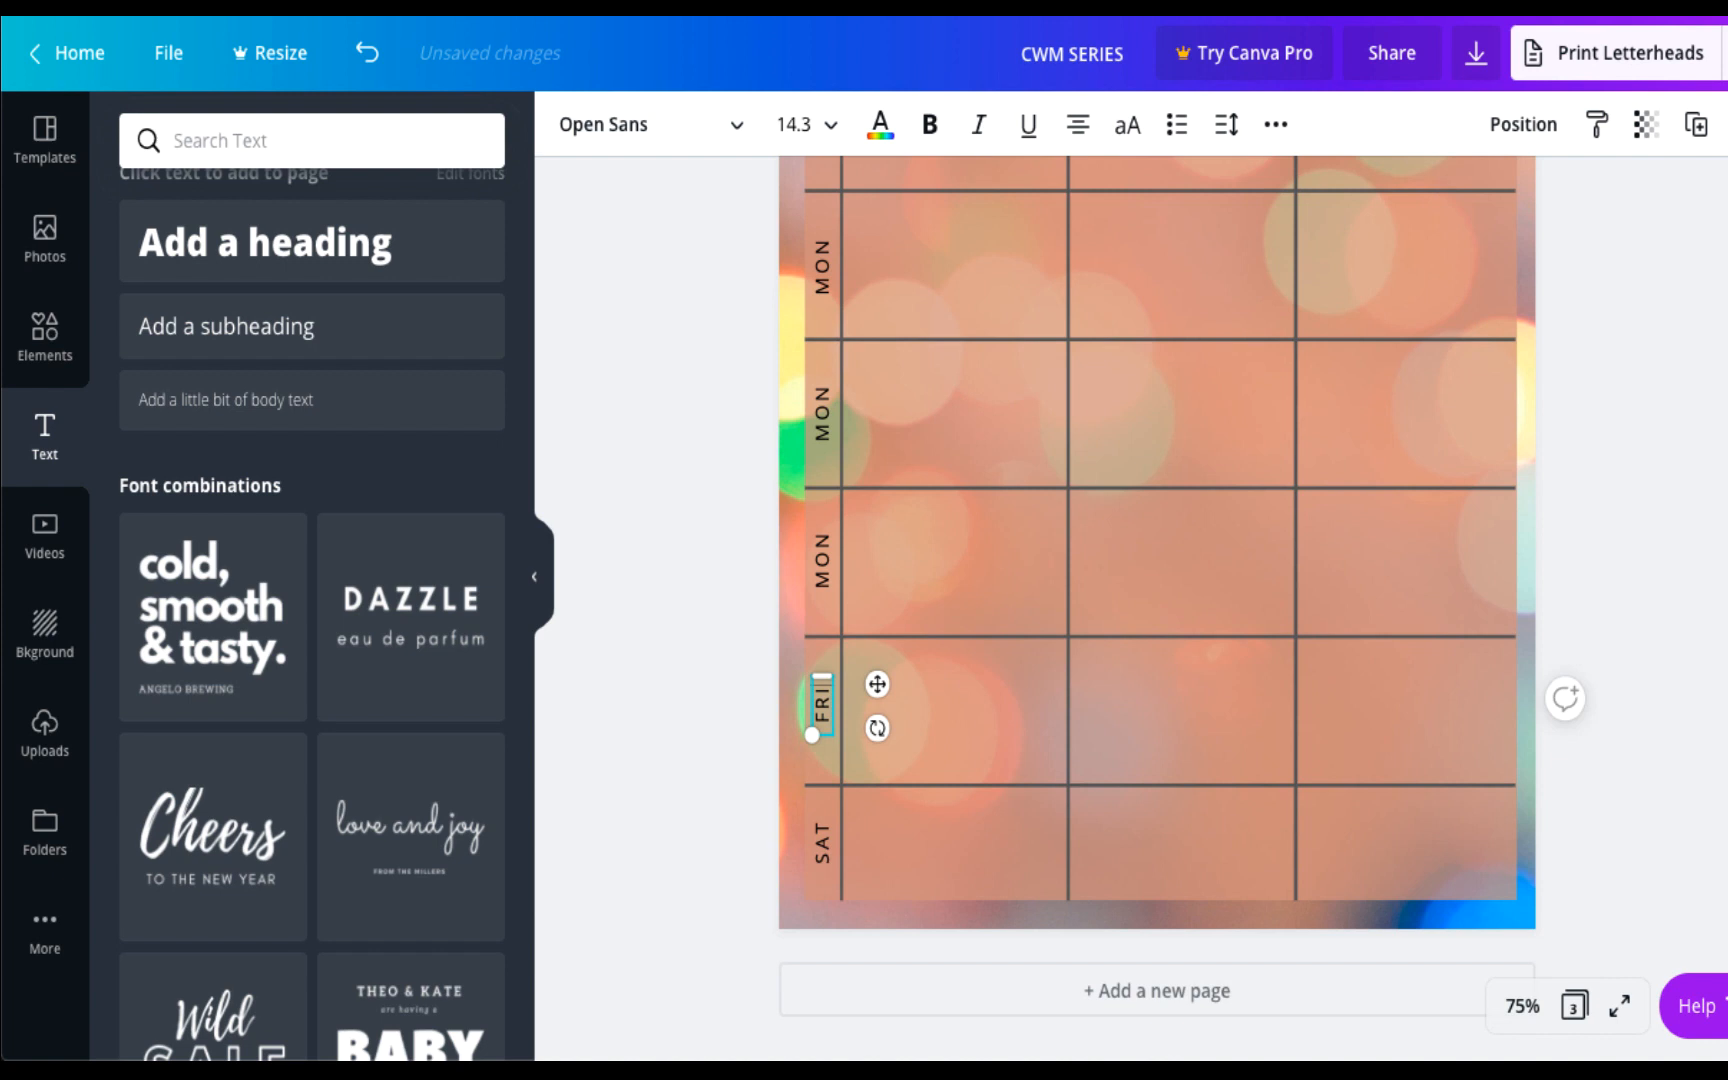
Change the day labels of the second, third and fourth rows to TUE, WED and THU.
click(822, 560)
click(822, 566)
text(TH)
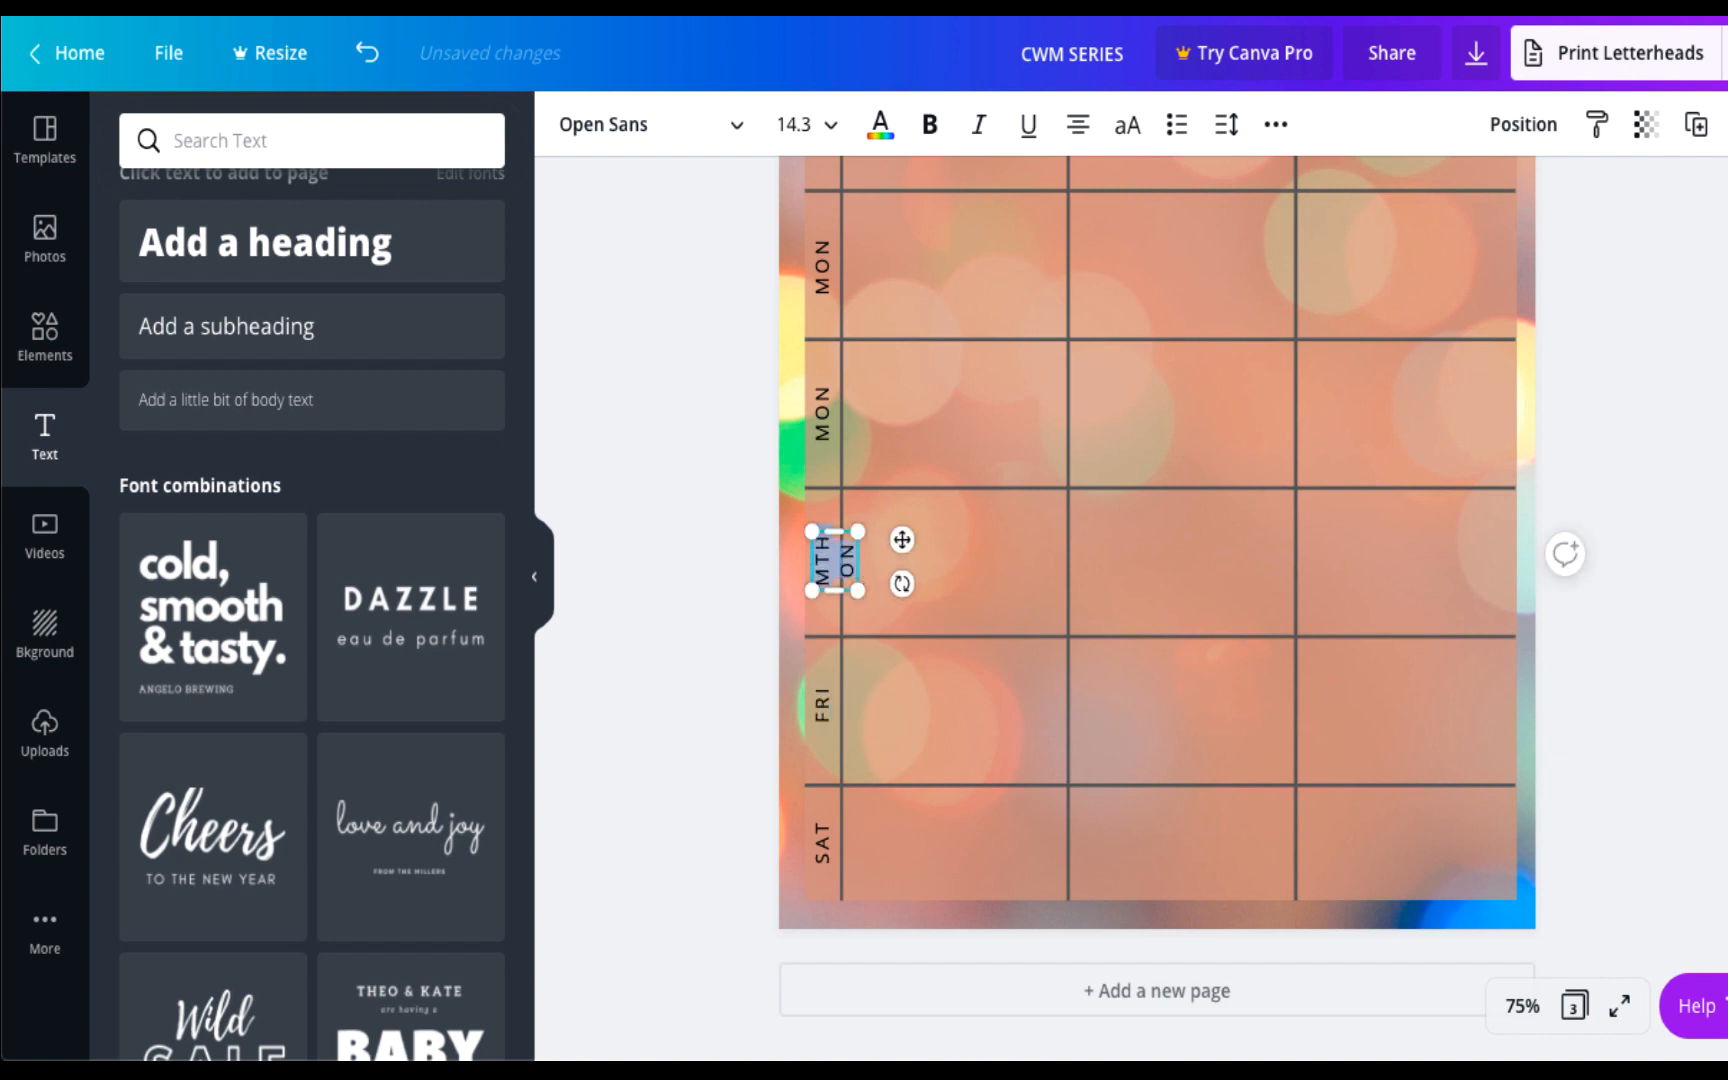
text(THU)
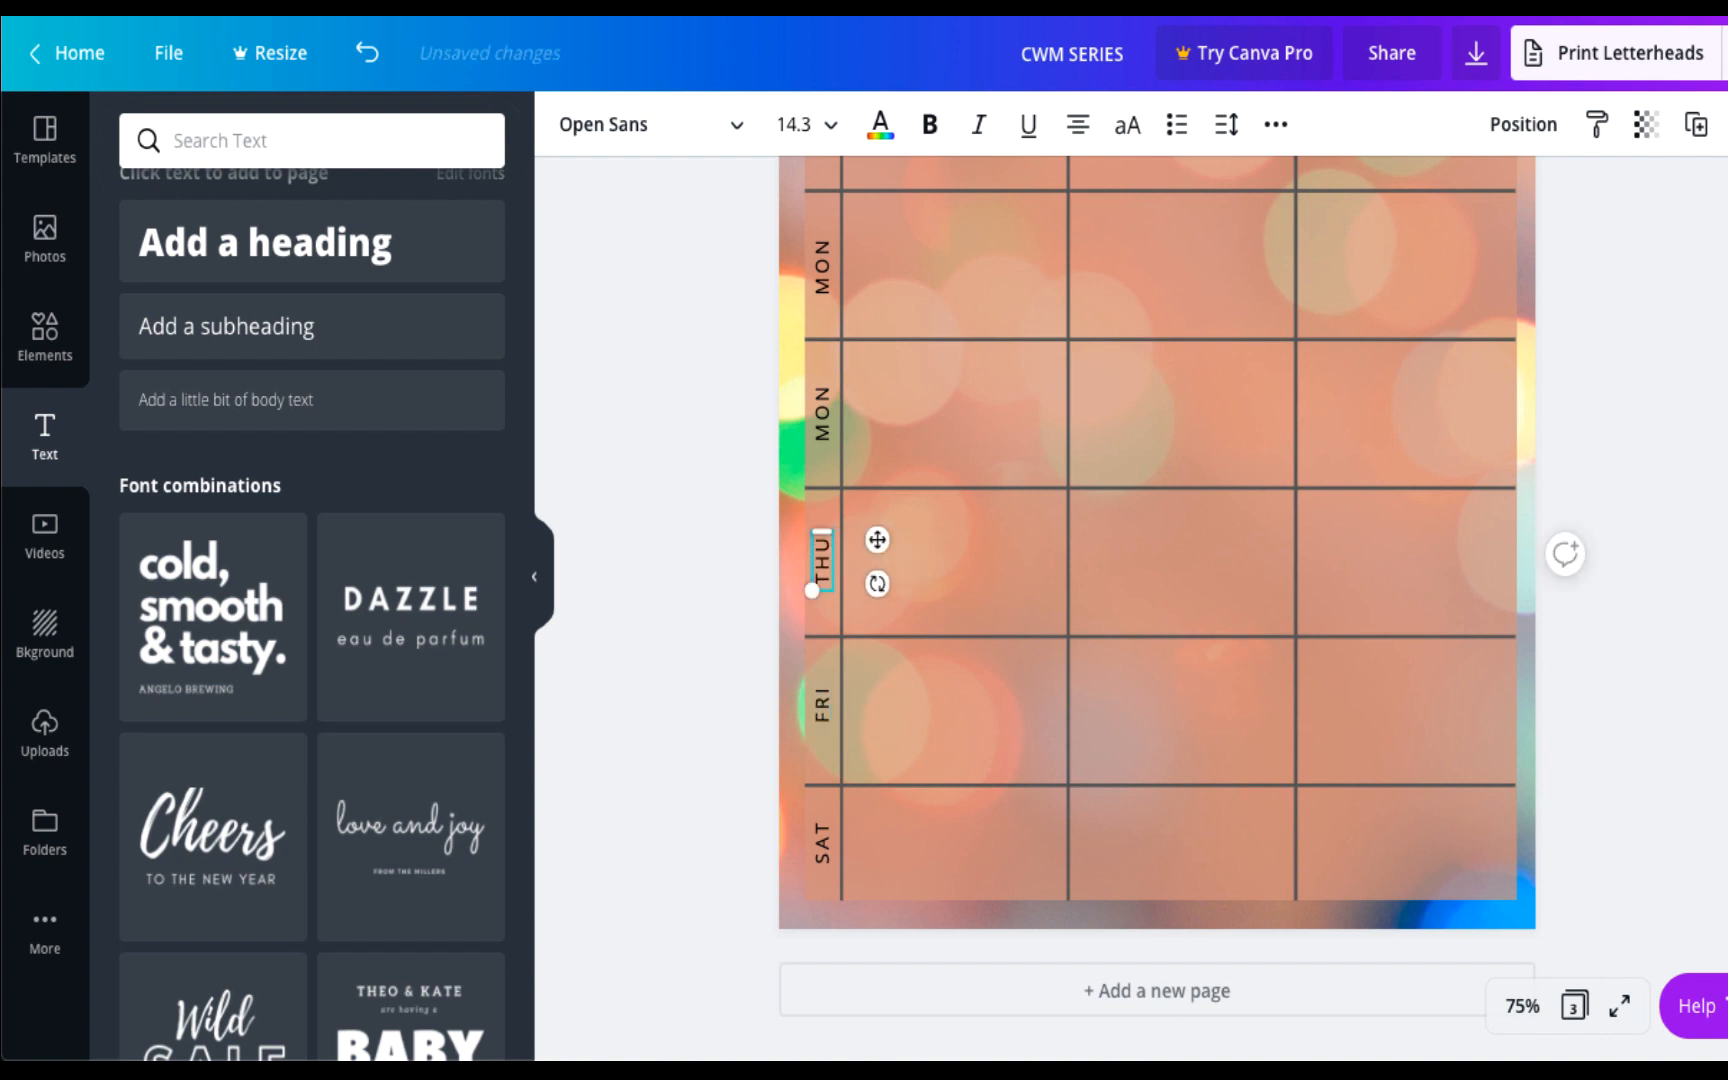
double_click(822, 420)
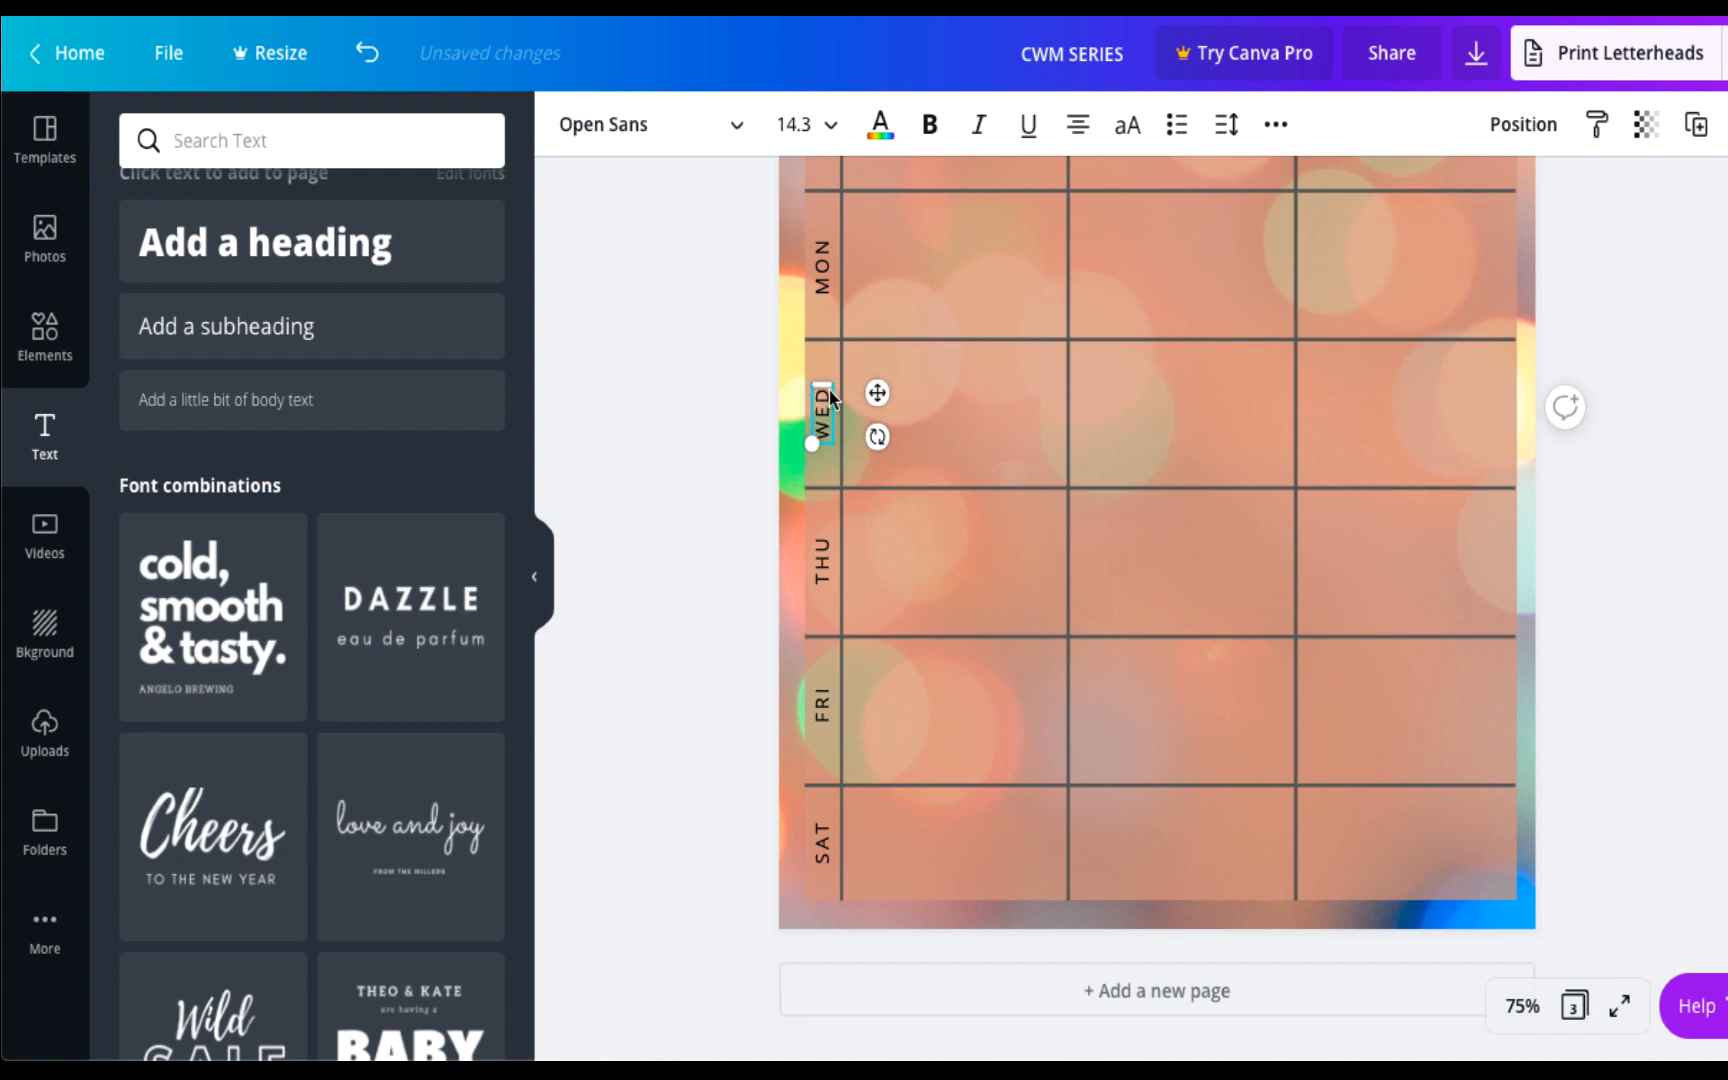
double_click(828, 271)
text(TUE)
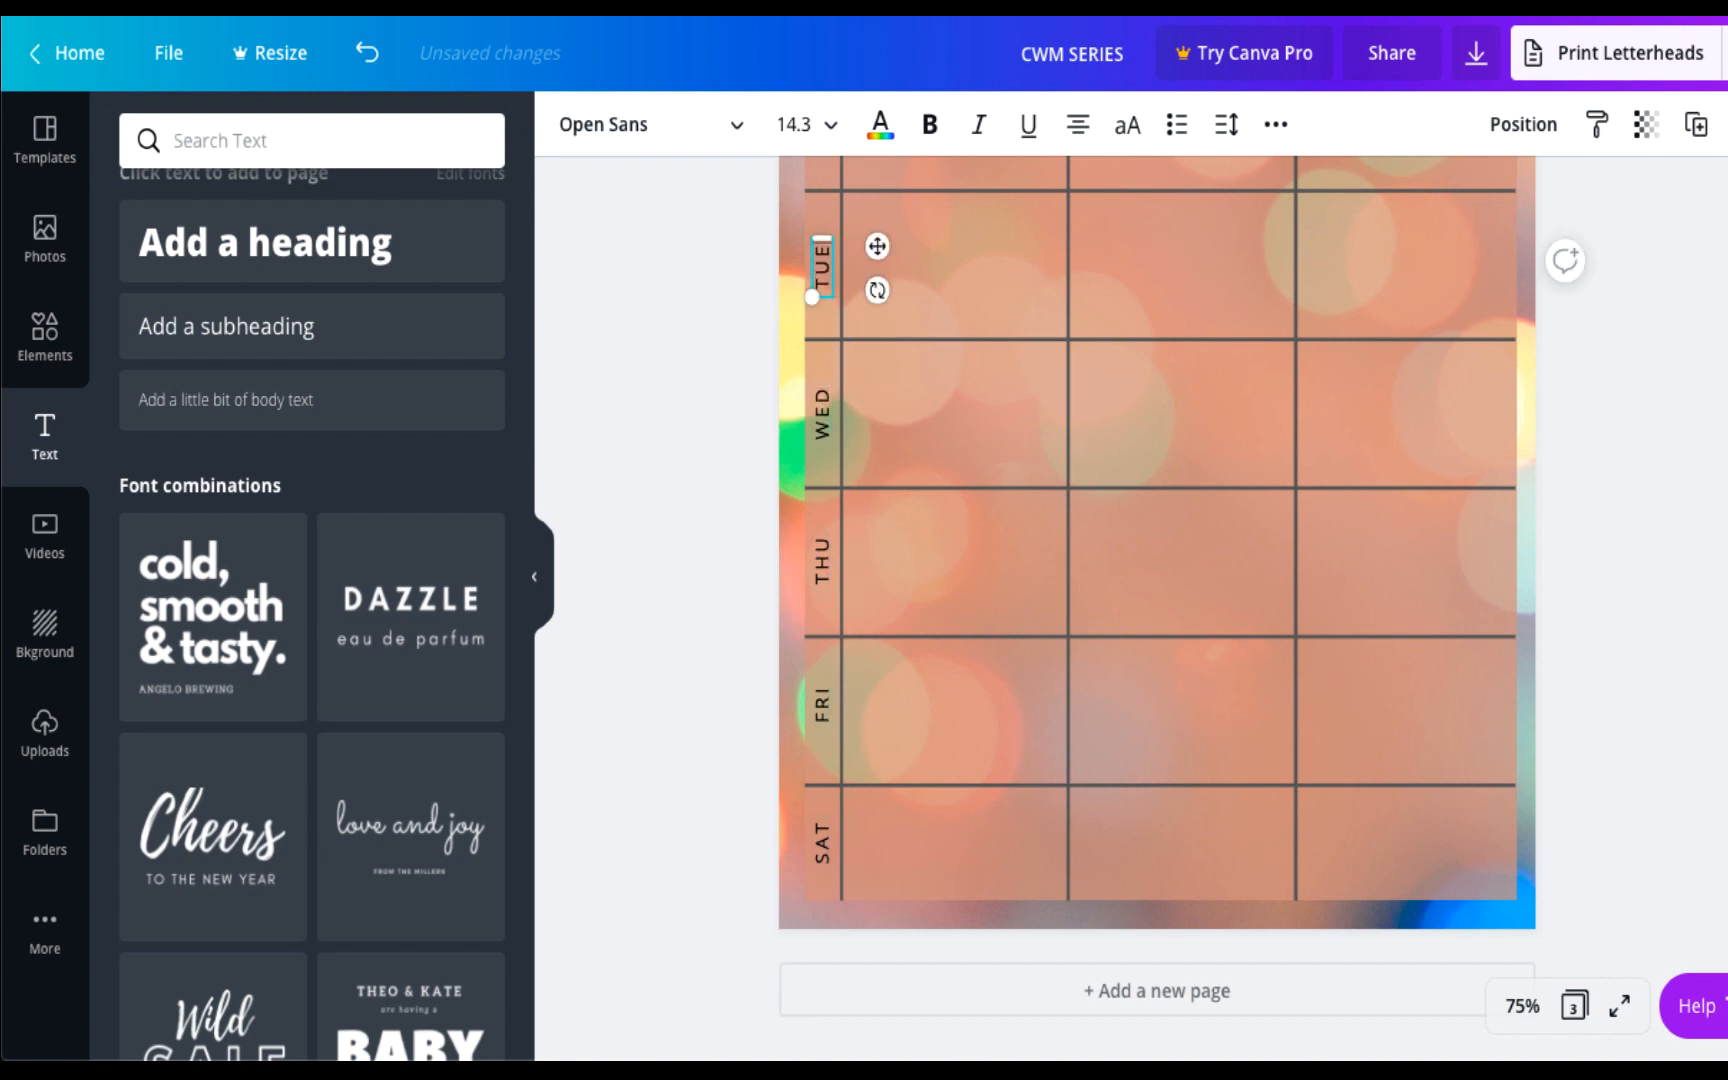
Change the WORKOUT SCHEDULE title's text color to white.
scroll(825, 263, up, 4)
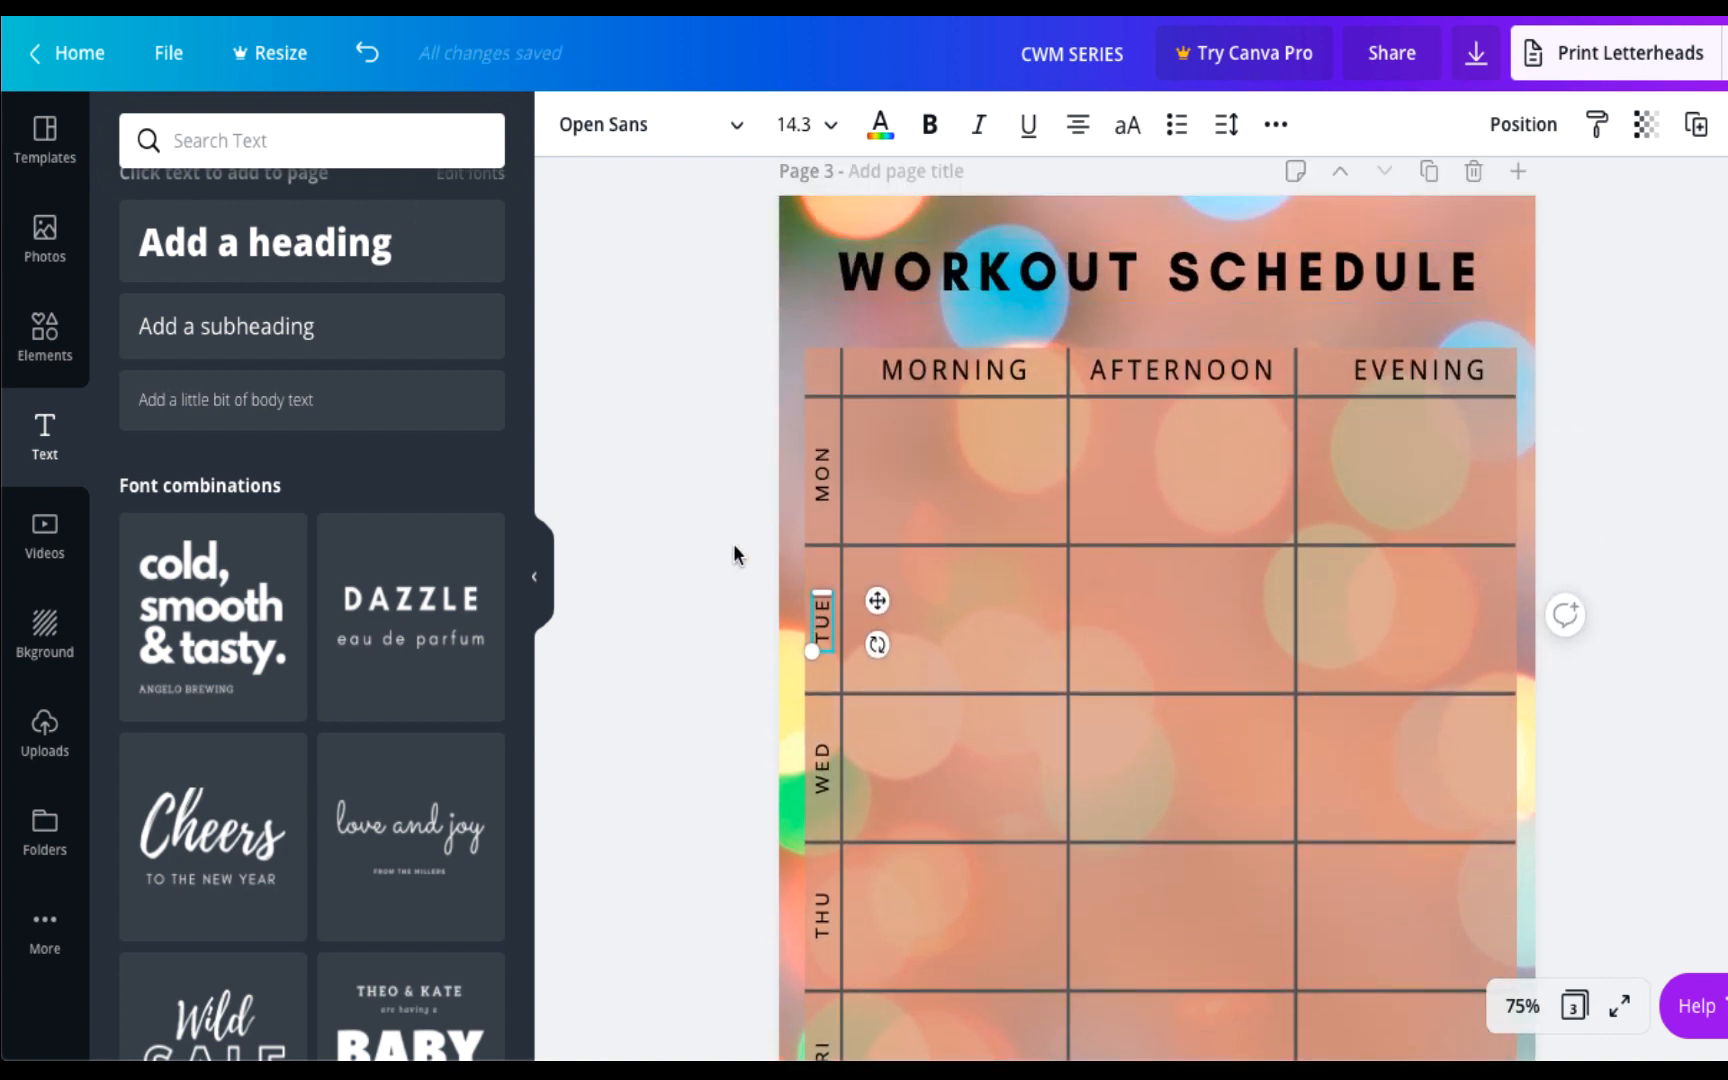
click(734, 545)
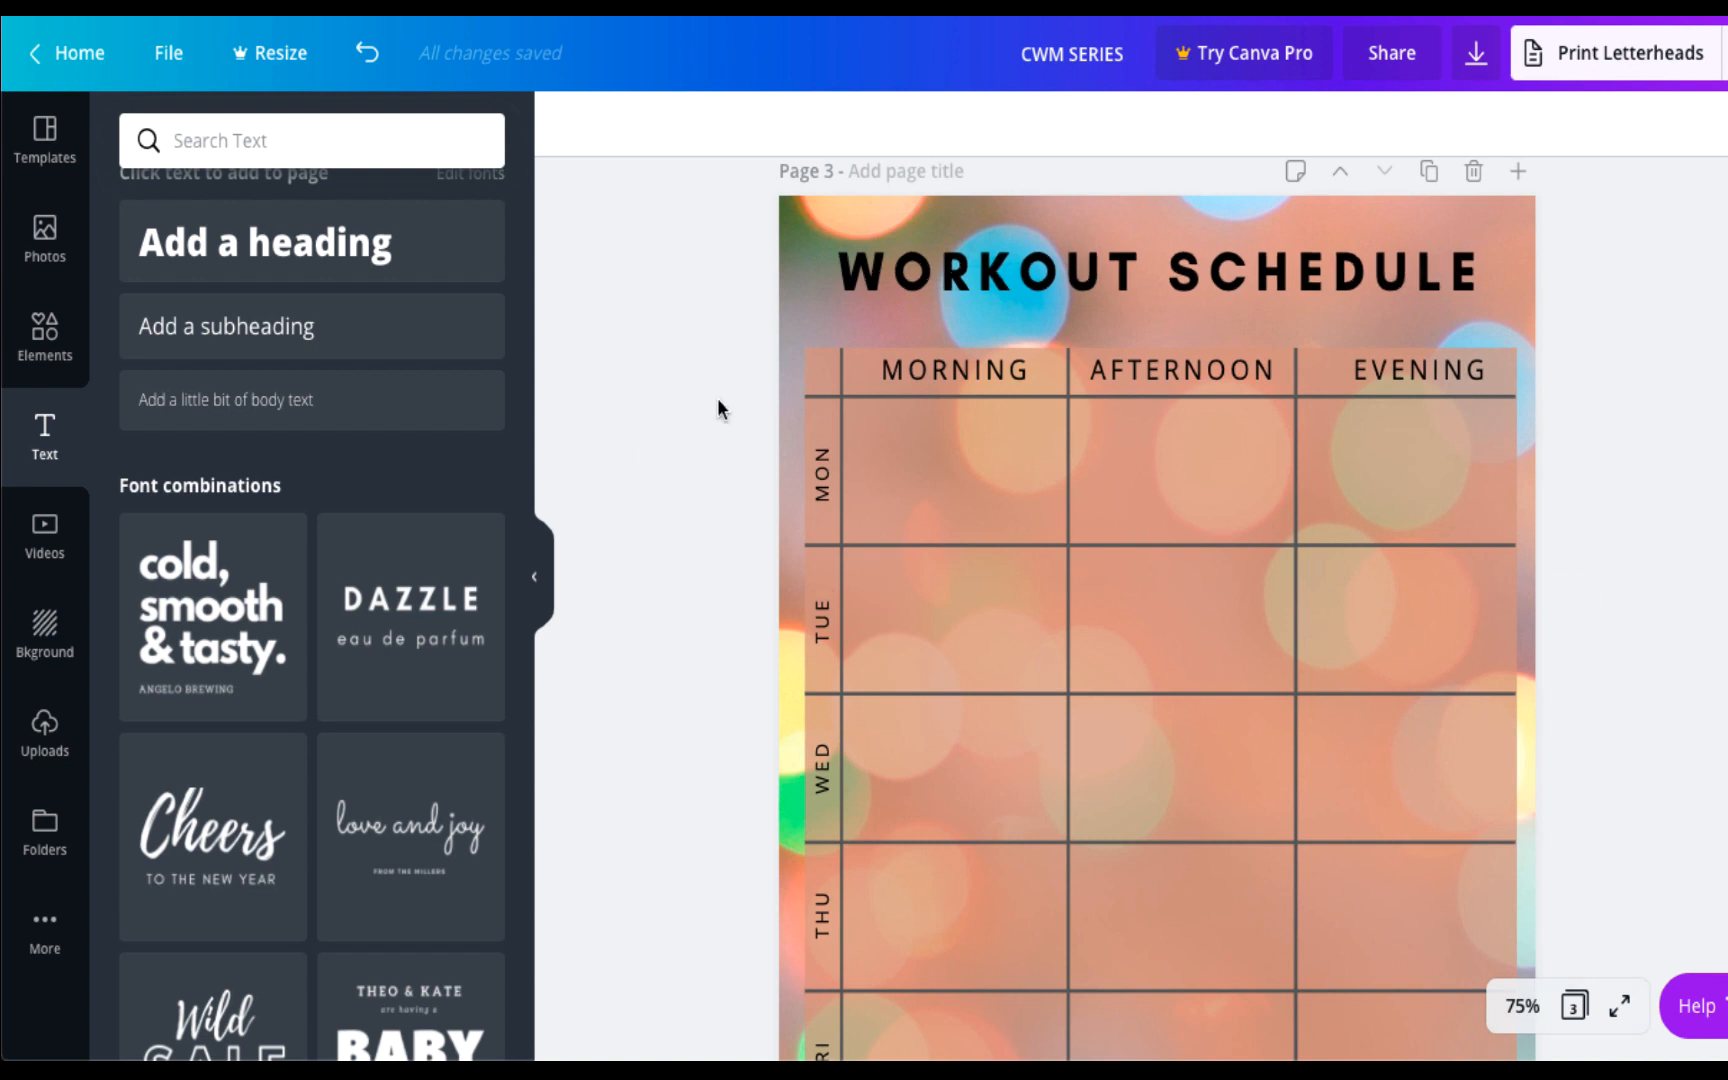
click(1091, 285)
click(1091, 285)
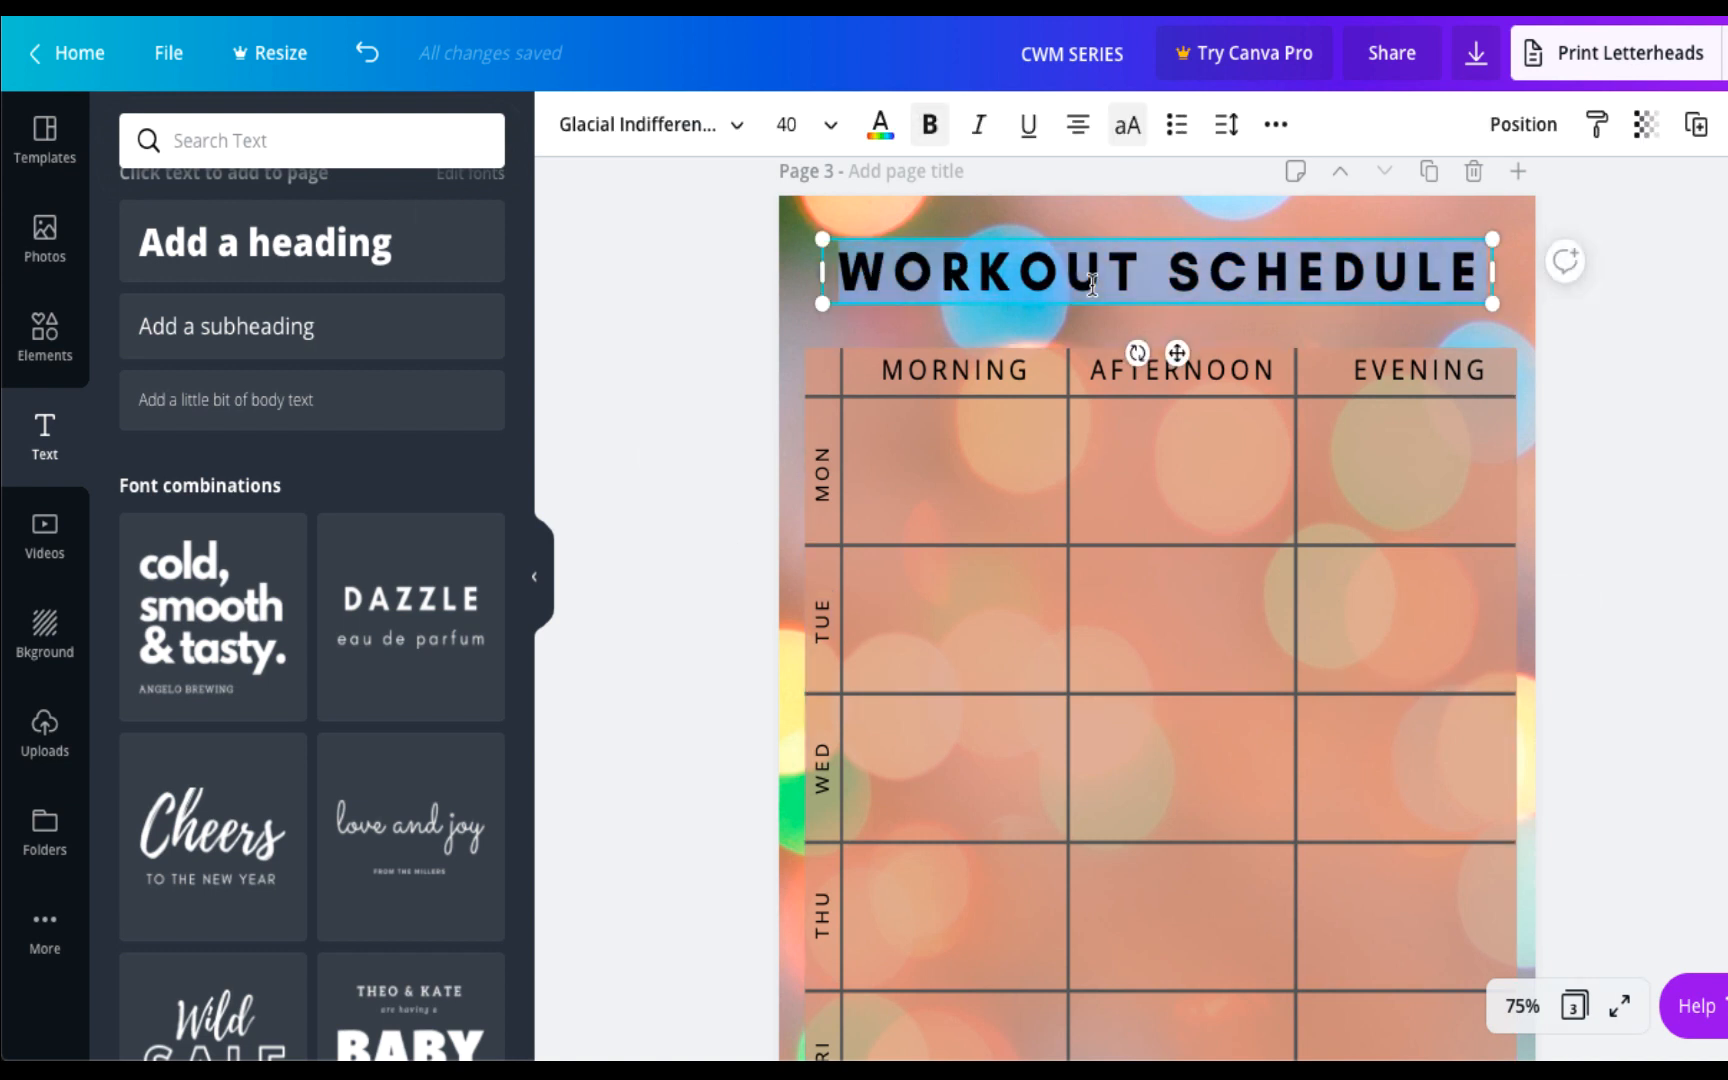
click(880, 127)
click(490, 426)
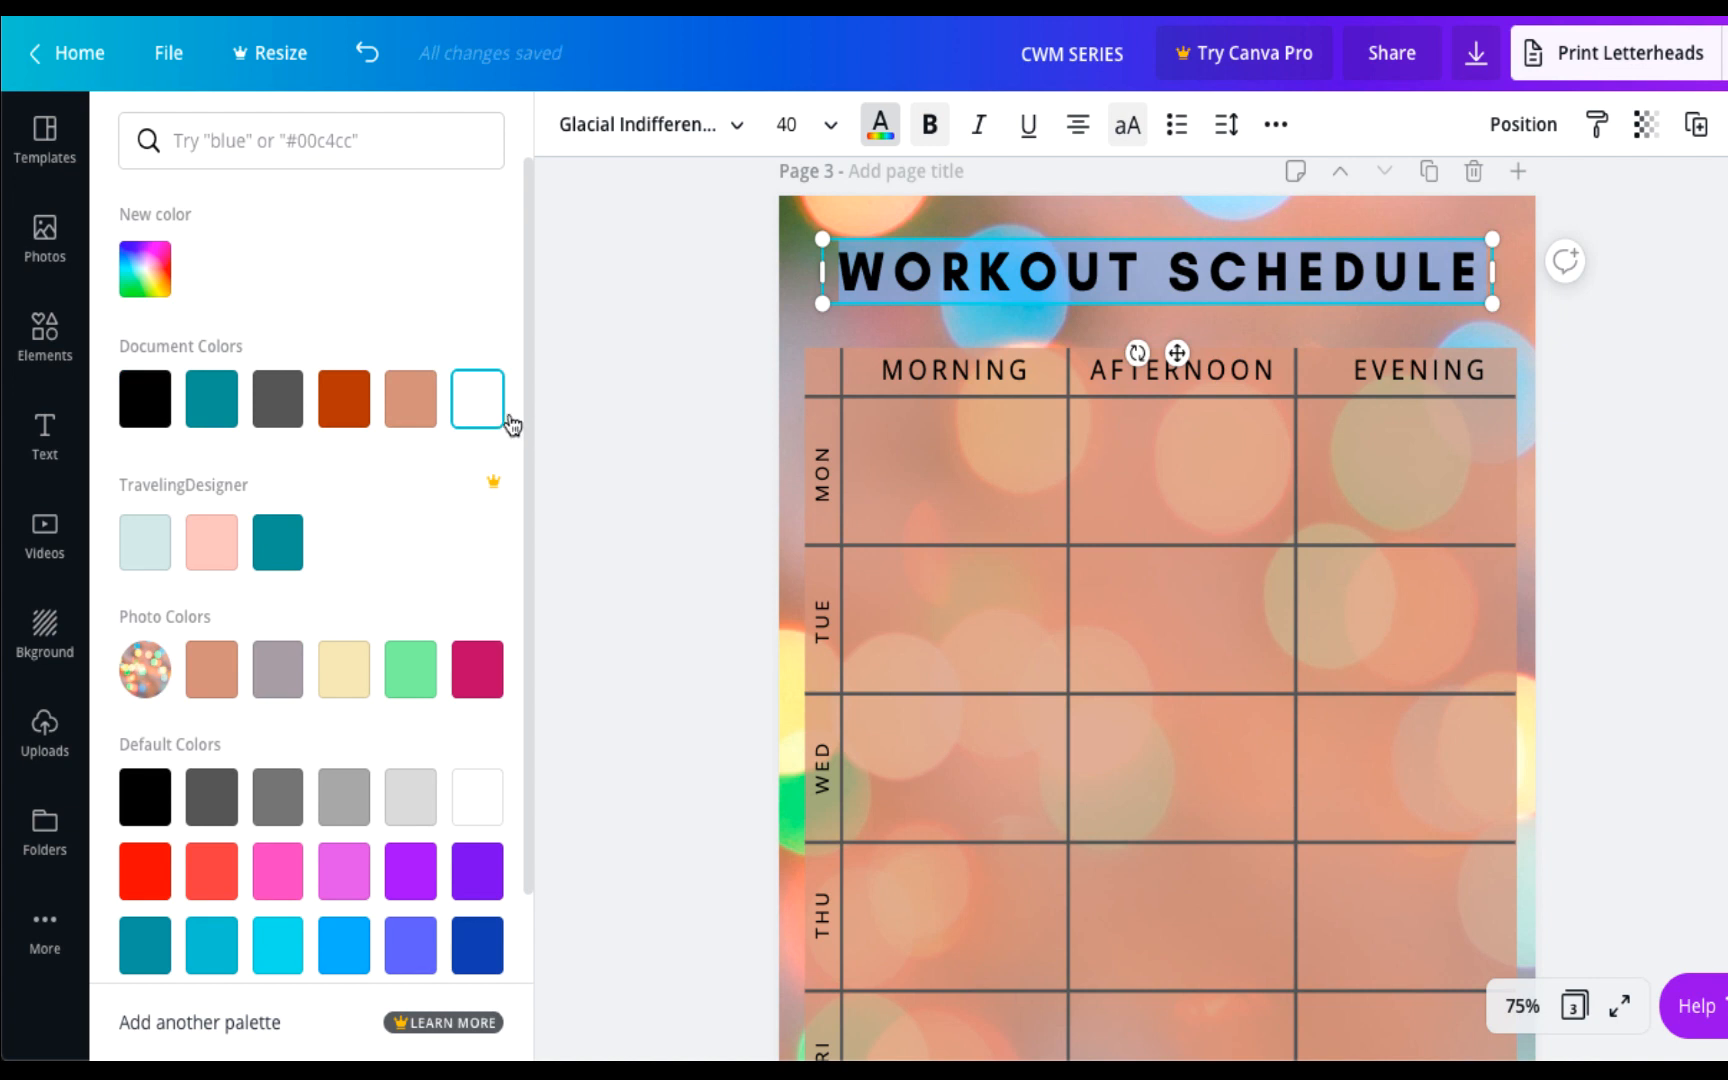
Search the elements library for DUMBBELL in place of the previous LINE search.
click(1143, 451)
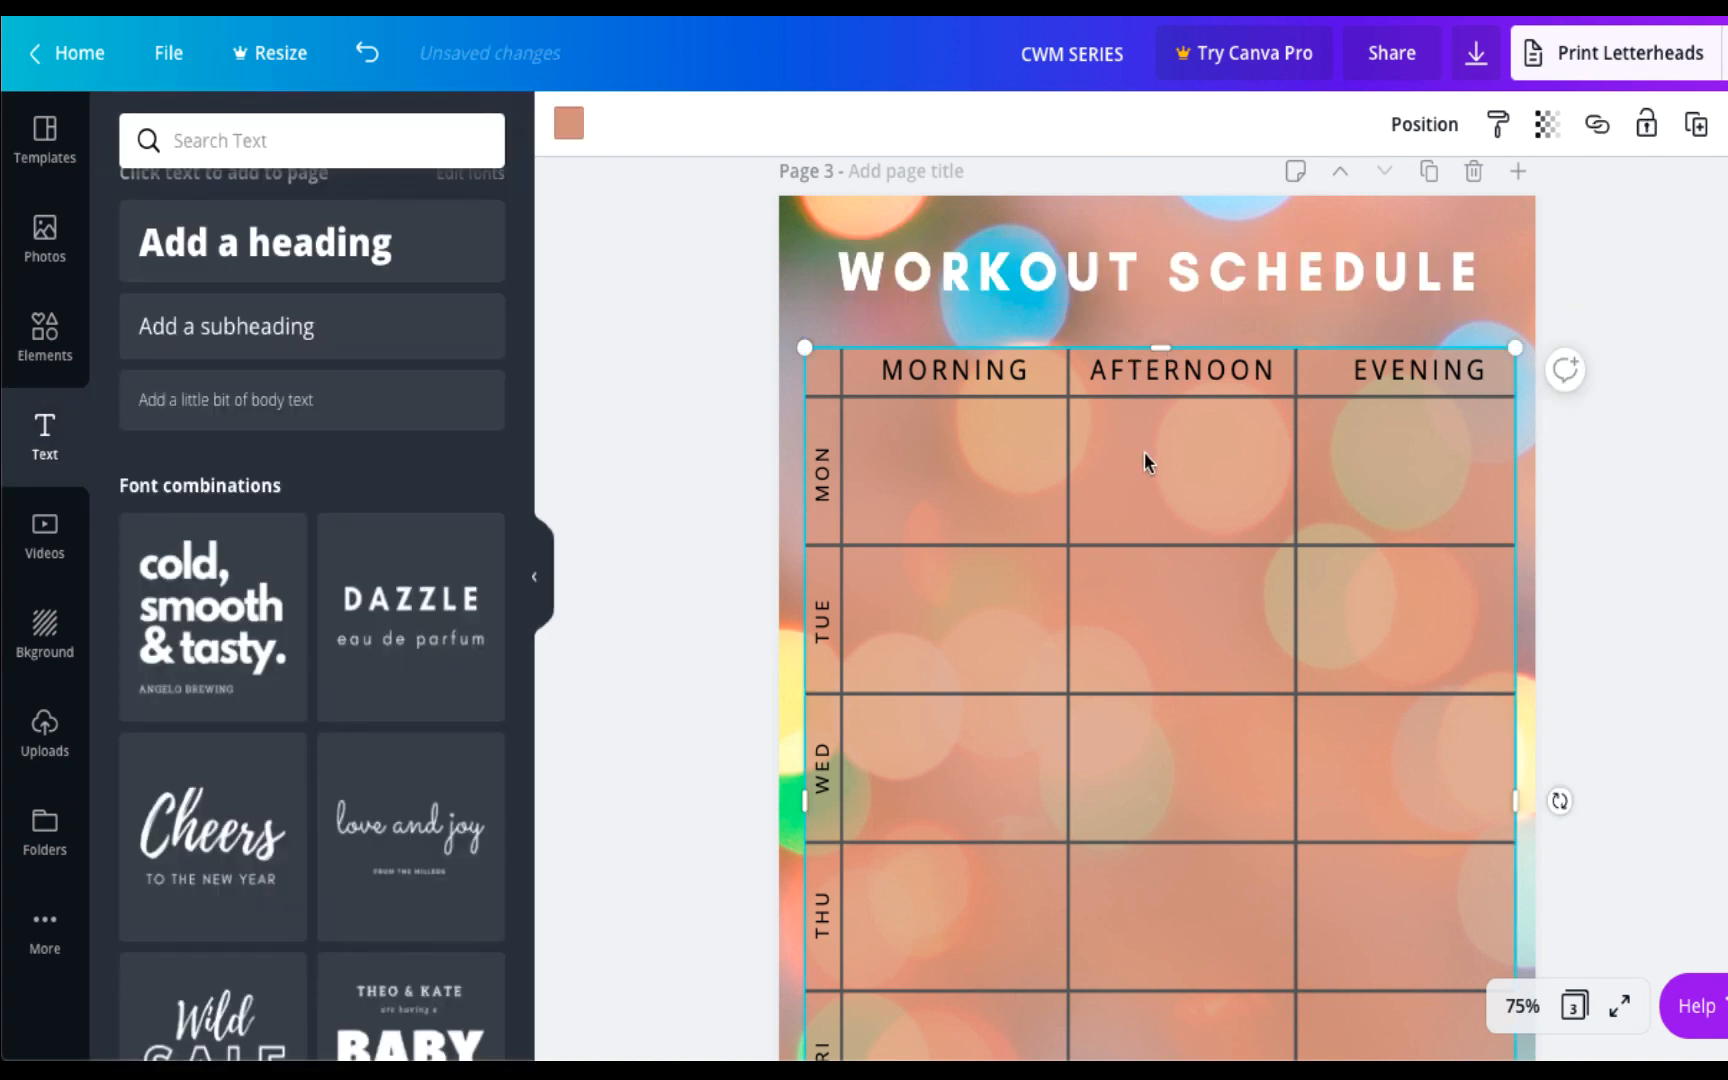
scroll(1143, 451, down, 2)
scroll(1144, 455, up, 1)
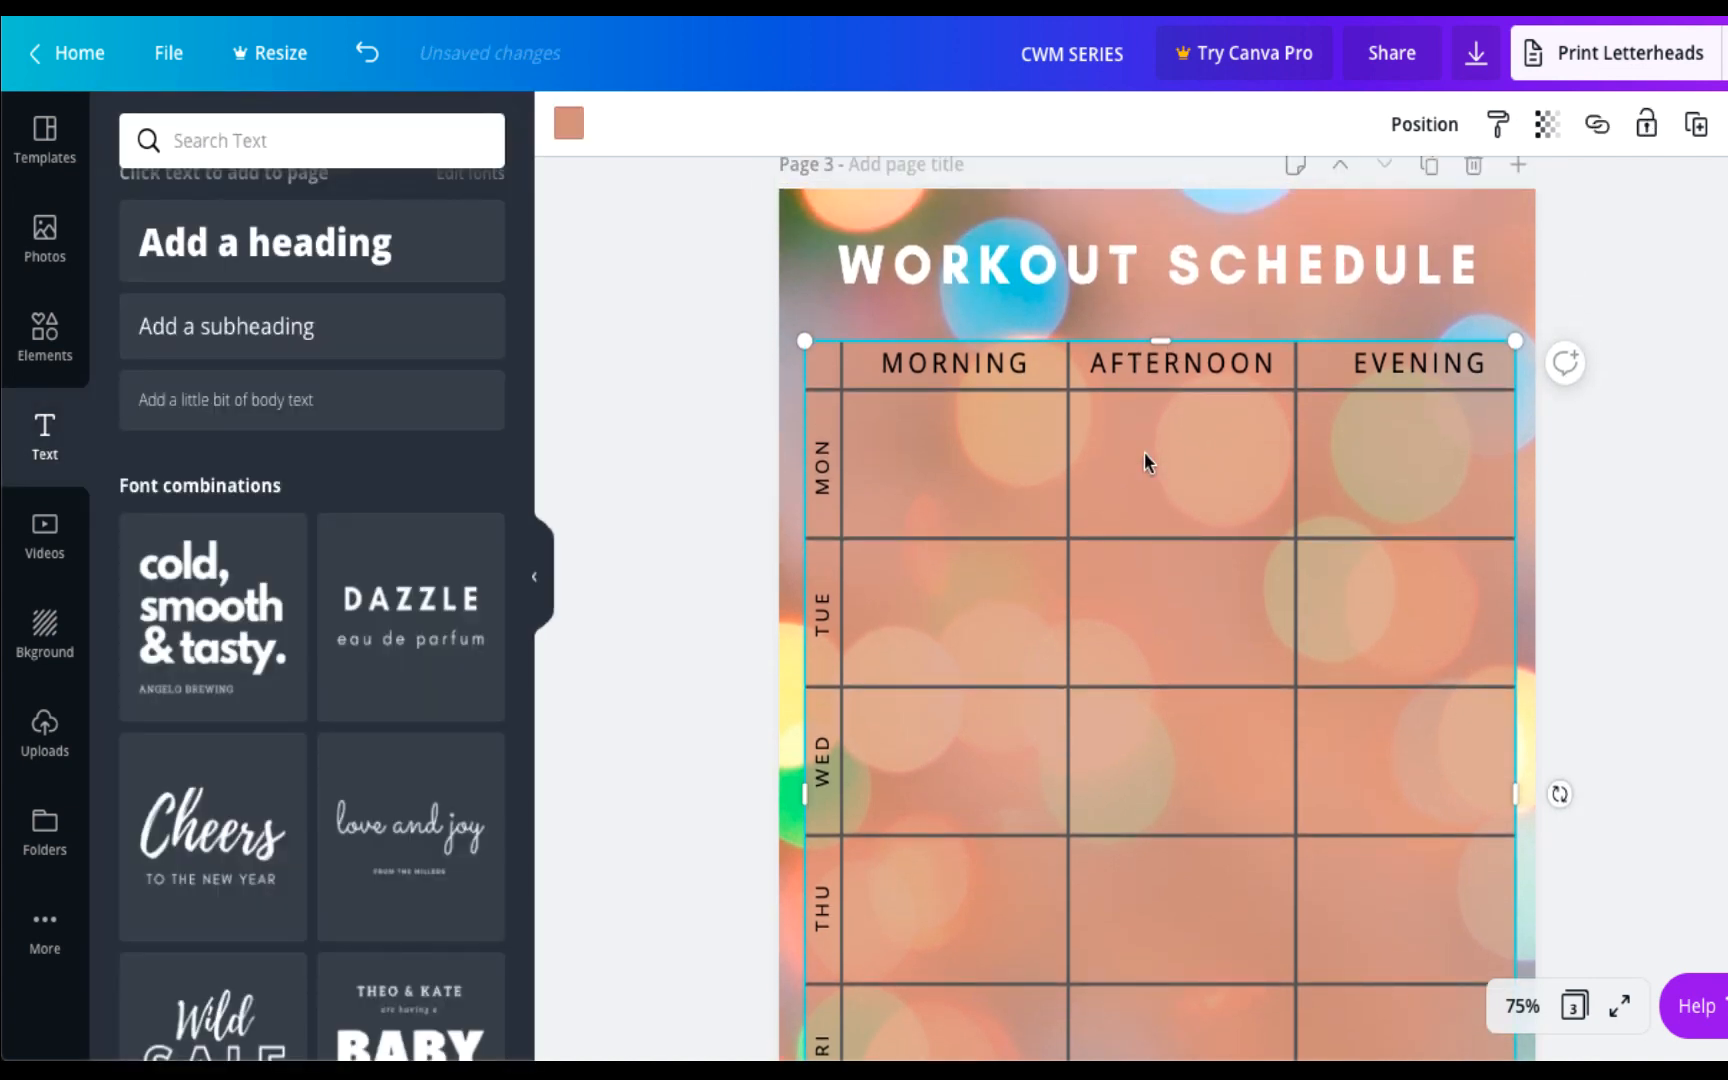
scroll(1143, 451, down, 2)
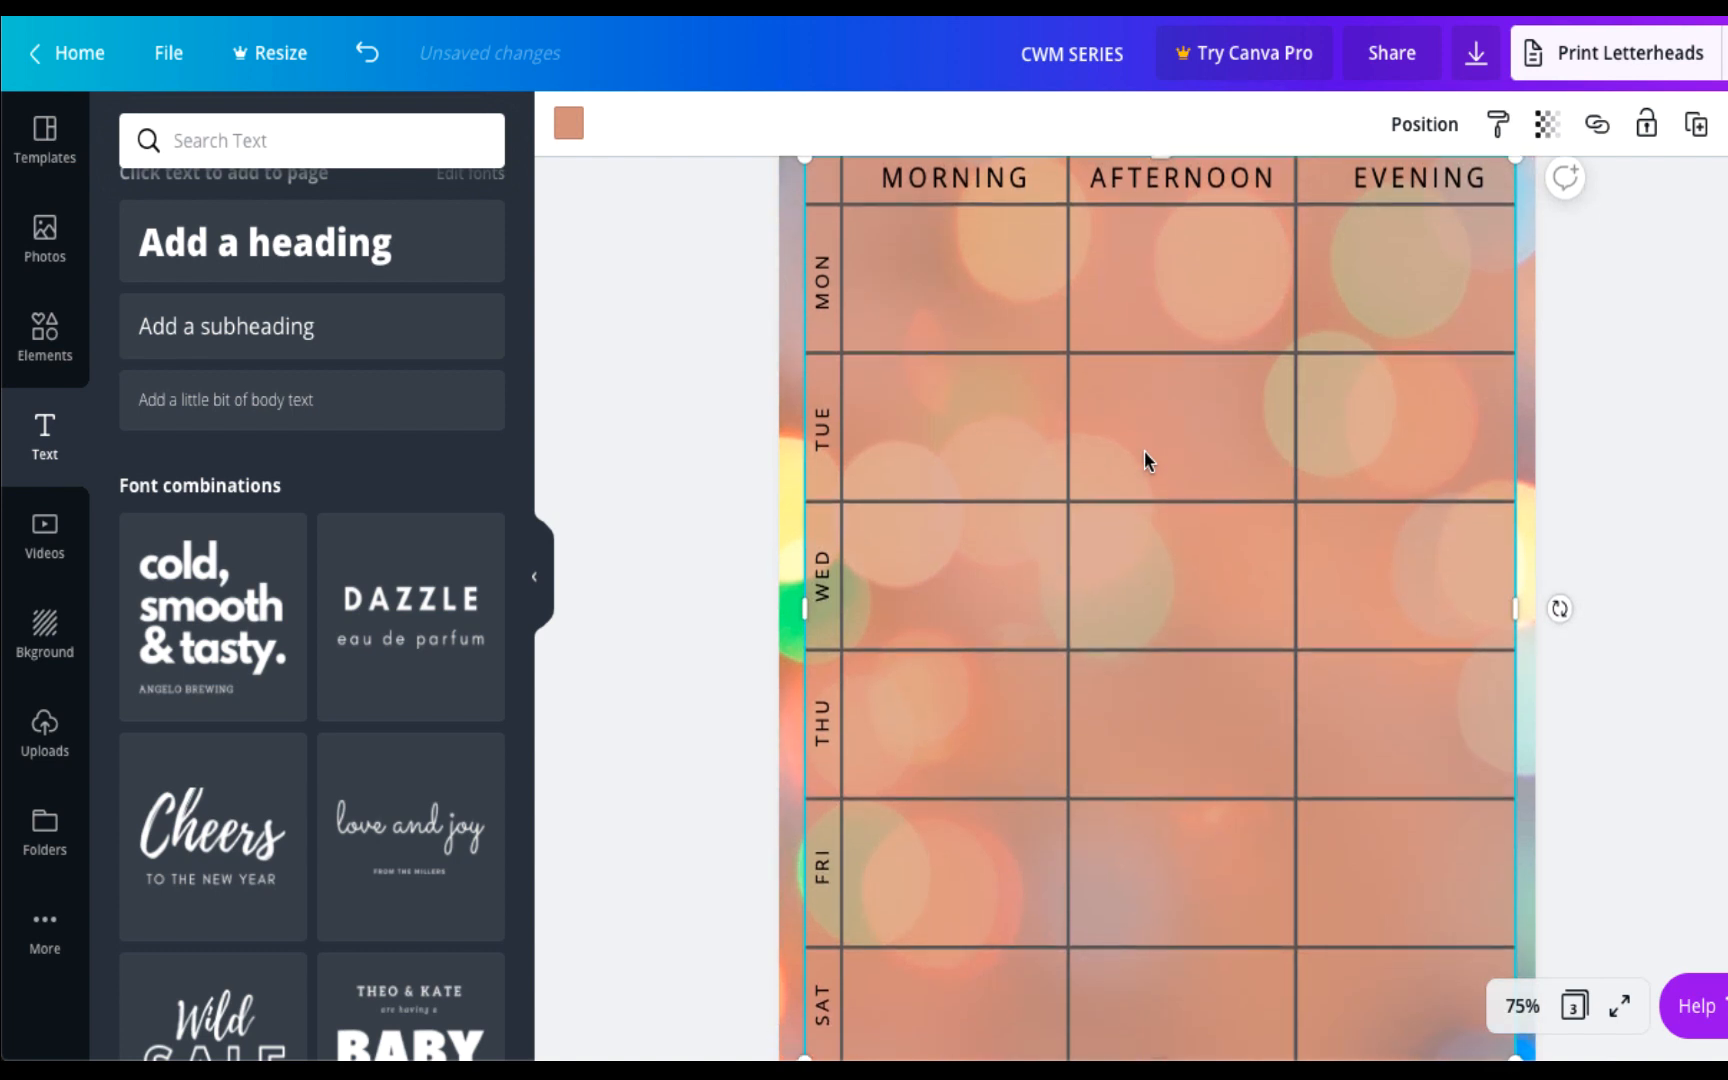
click(45, 335)
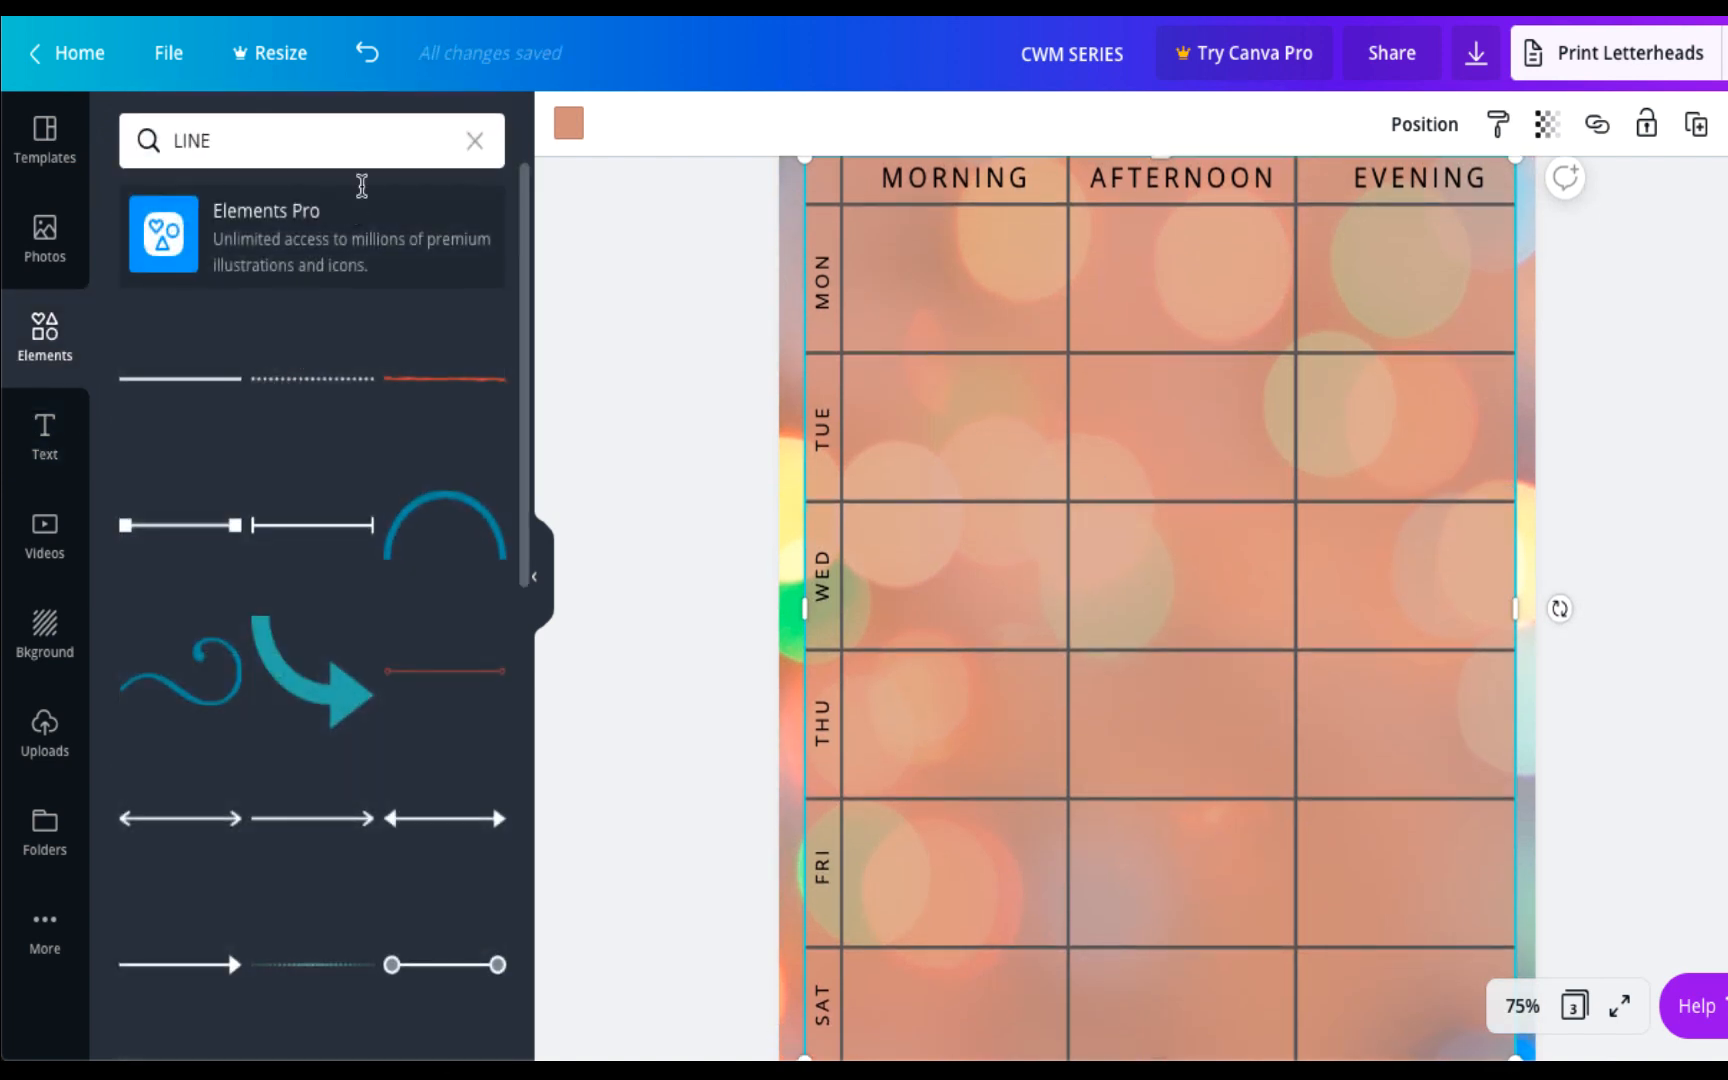
click(376, 140)
key(BackSpace)
key(BackSpace)
key(BackSpace)
key(BackSpace)
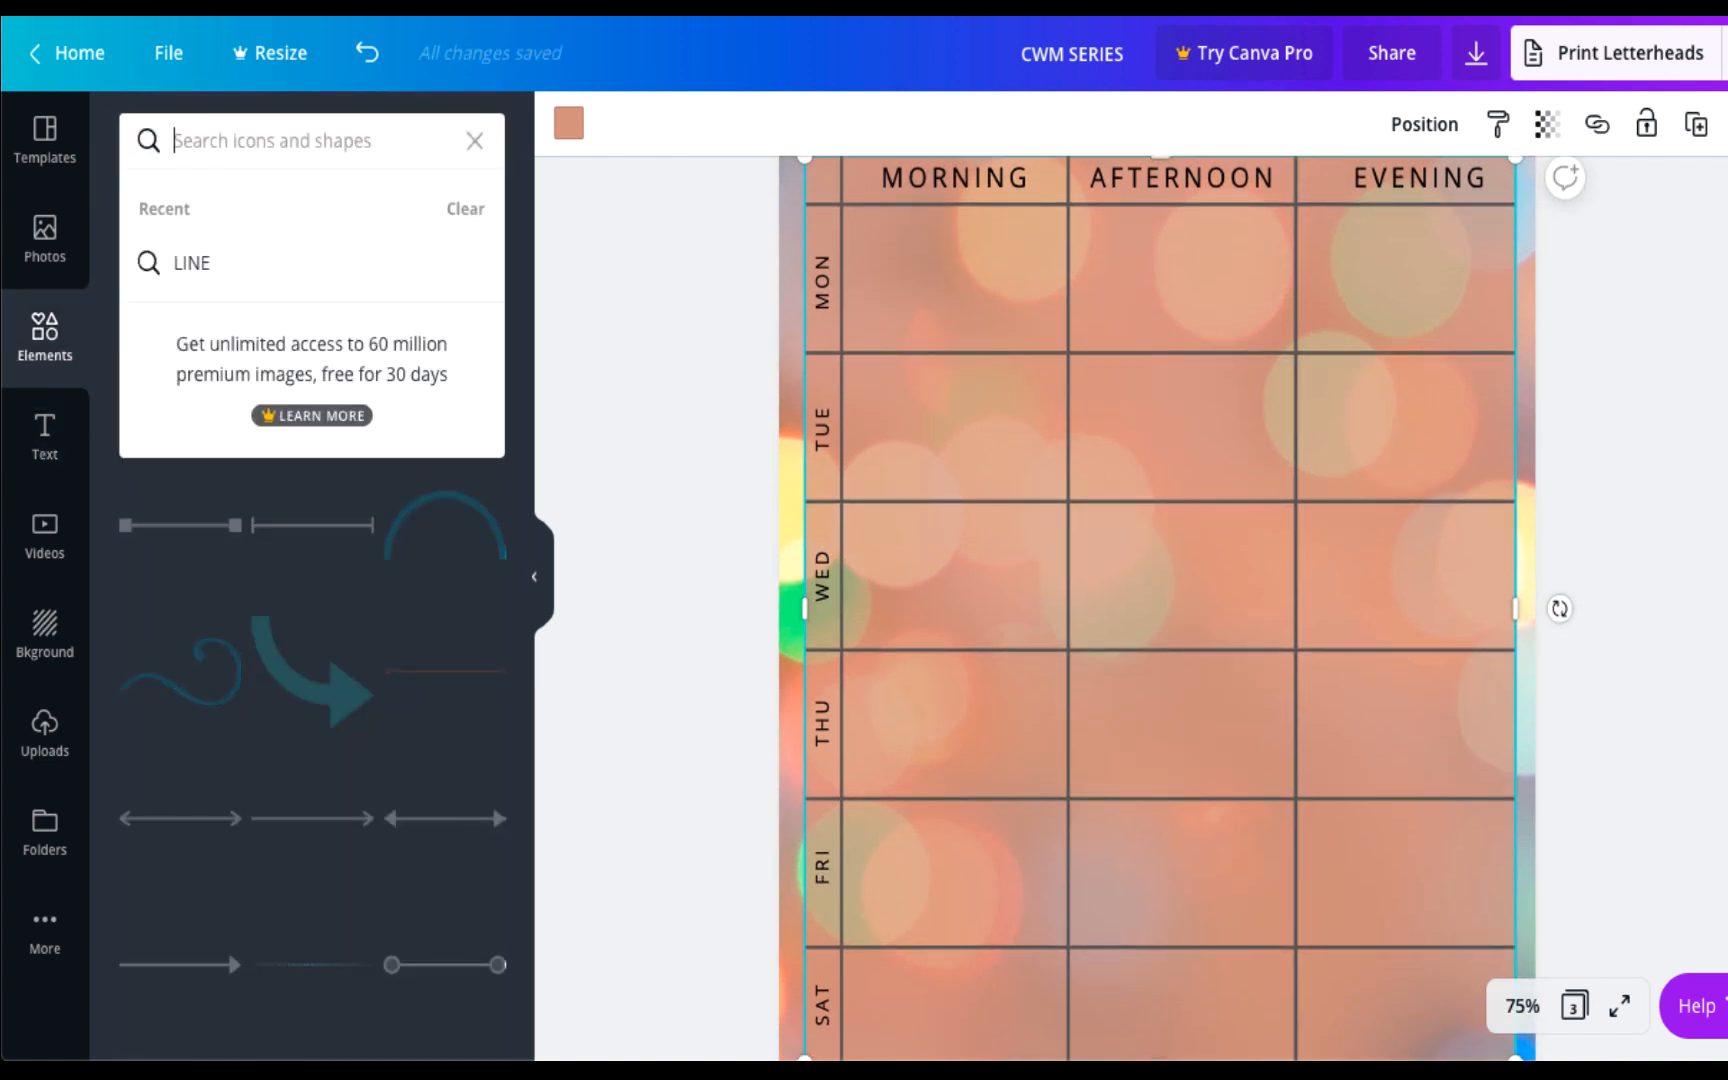
text(DUMBBELL)
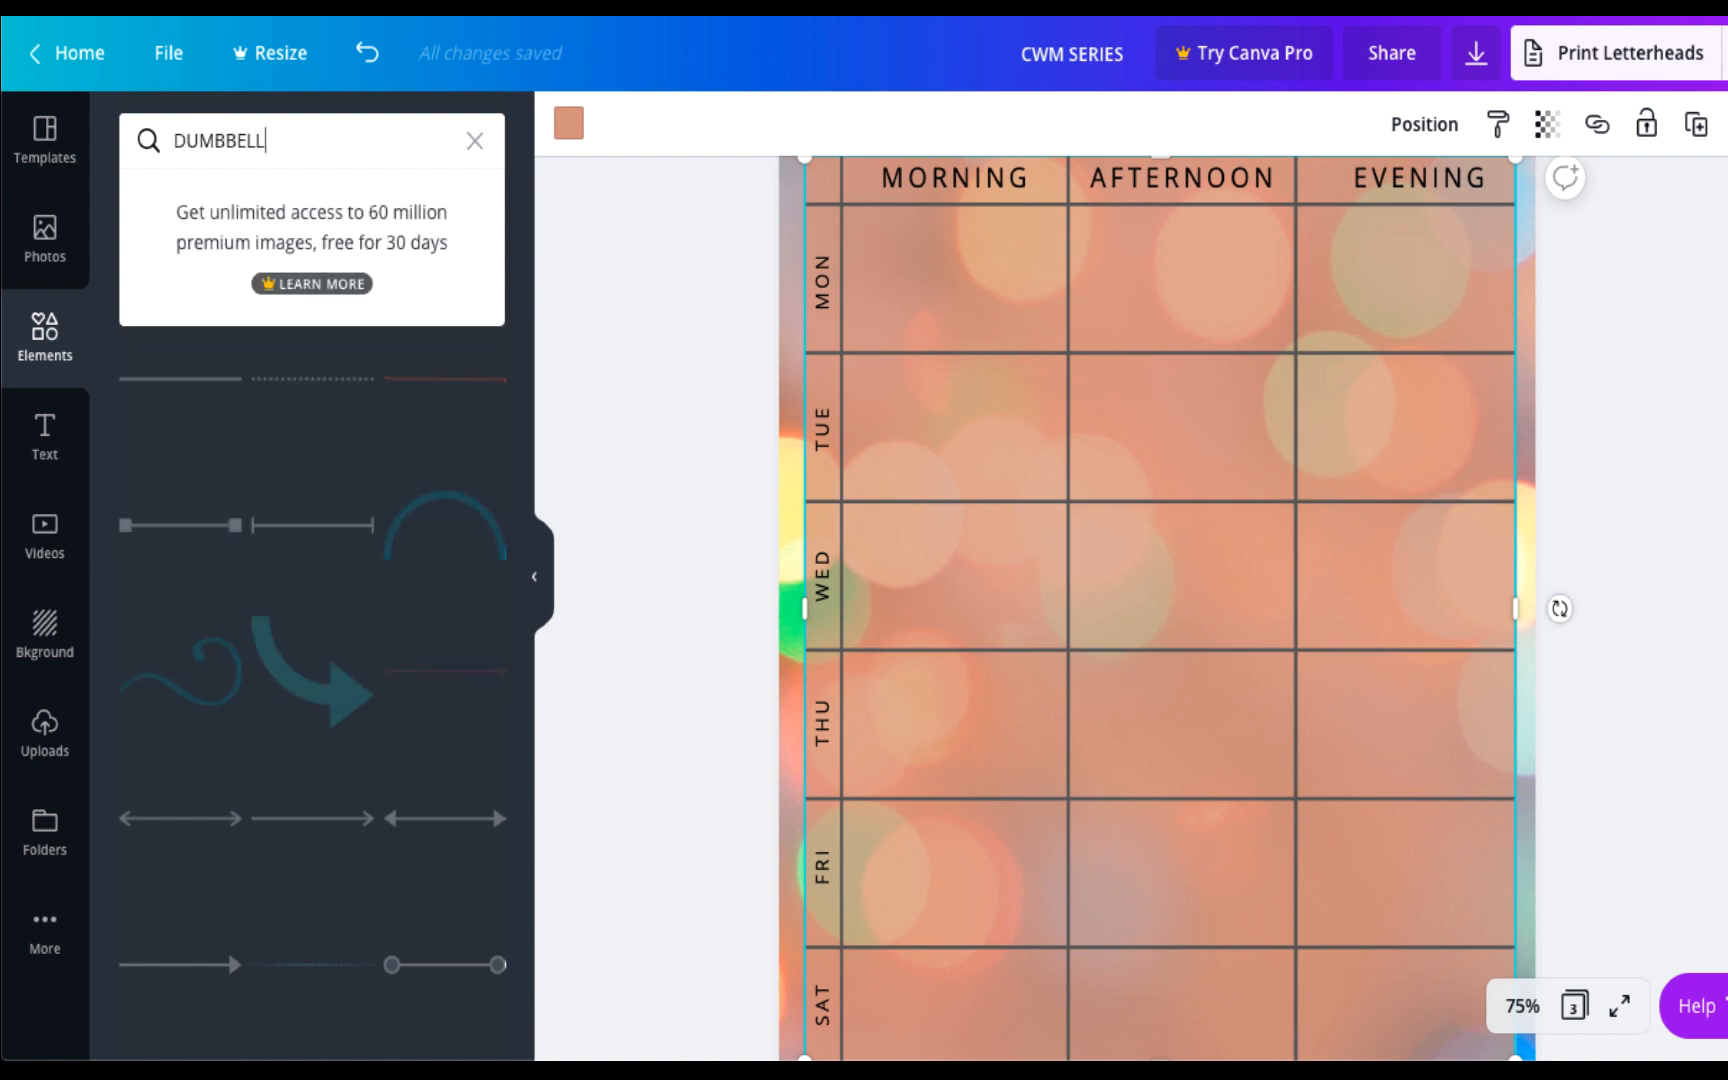
key(Return)
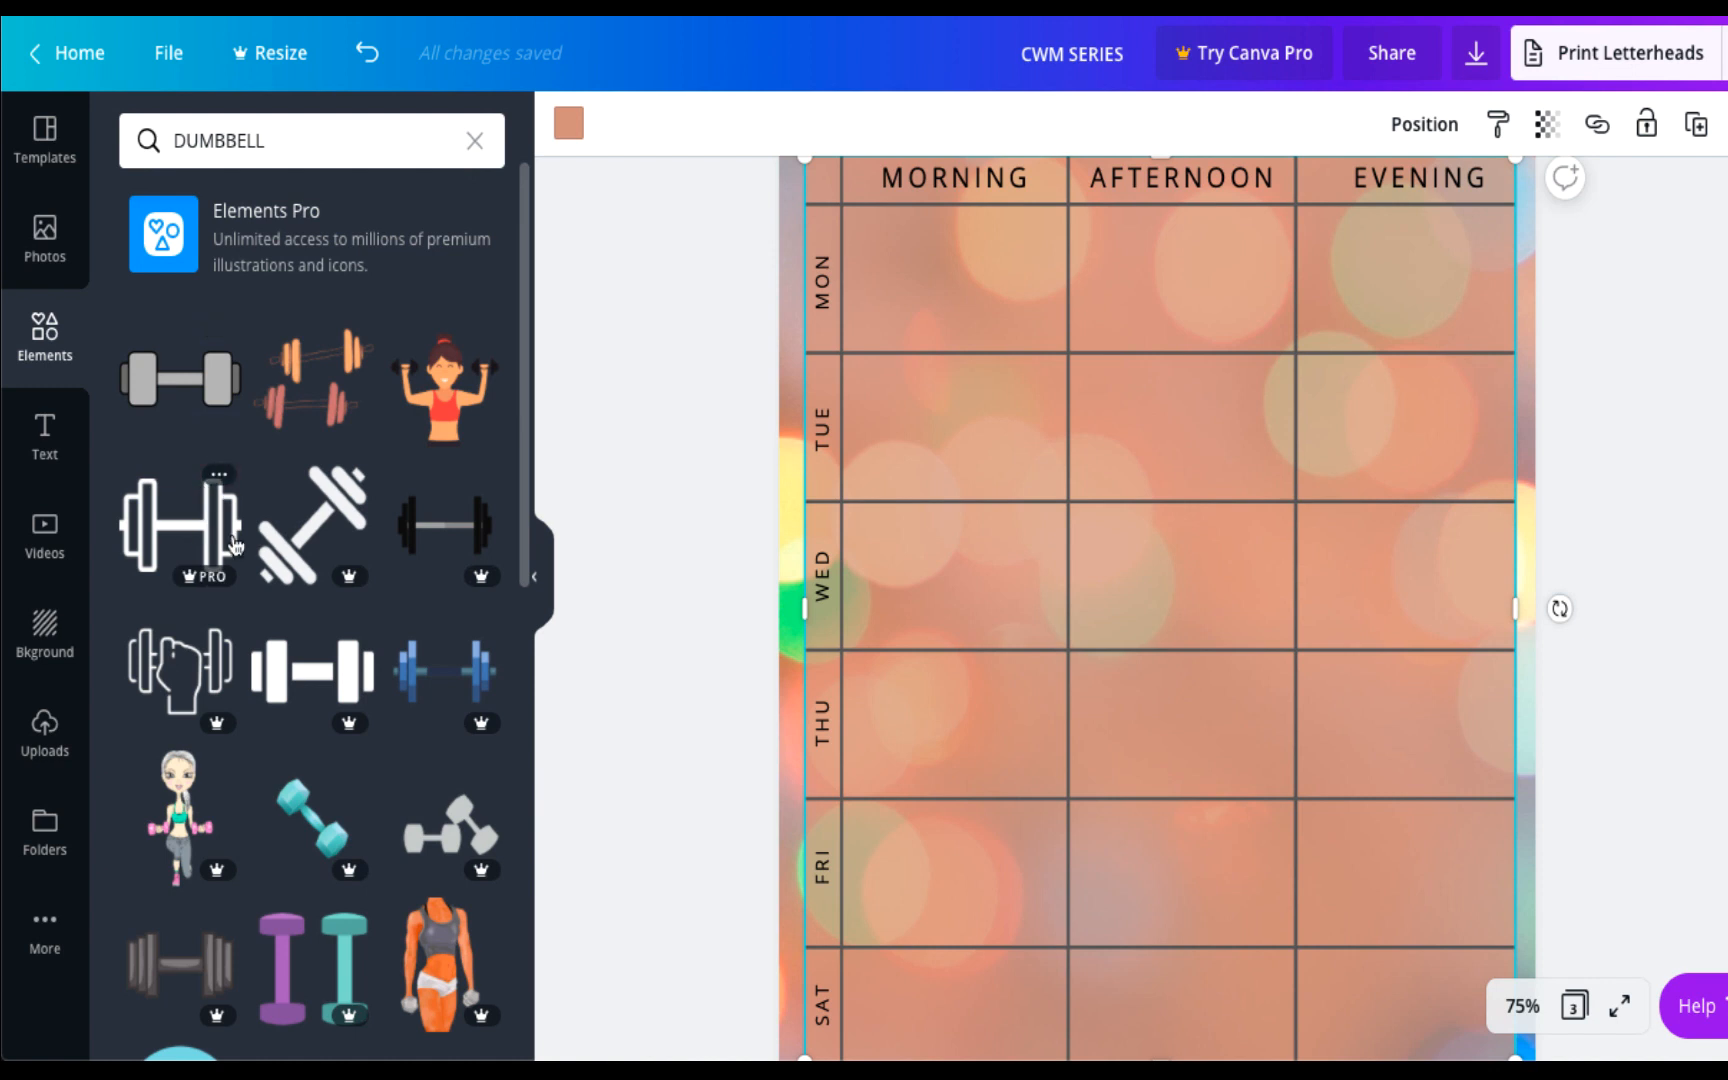
Insert the orange and red dumbbell pair graphic, shrink it to about 0.9 by 0.9, and place it at the start of the title.
click(320, 373)
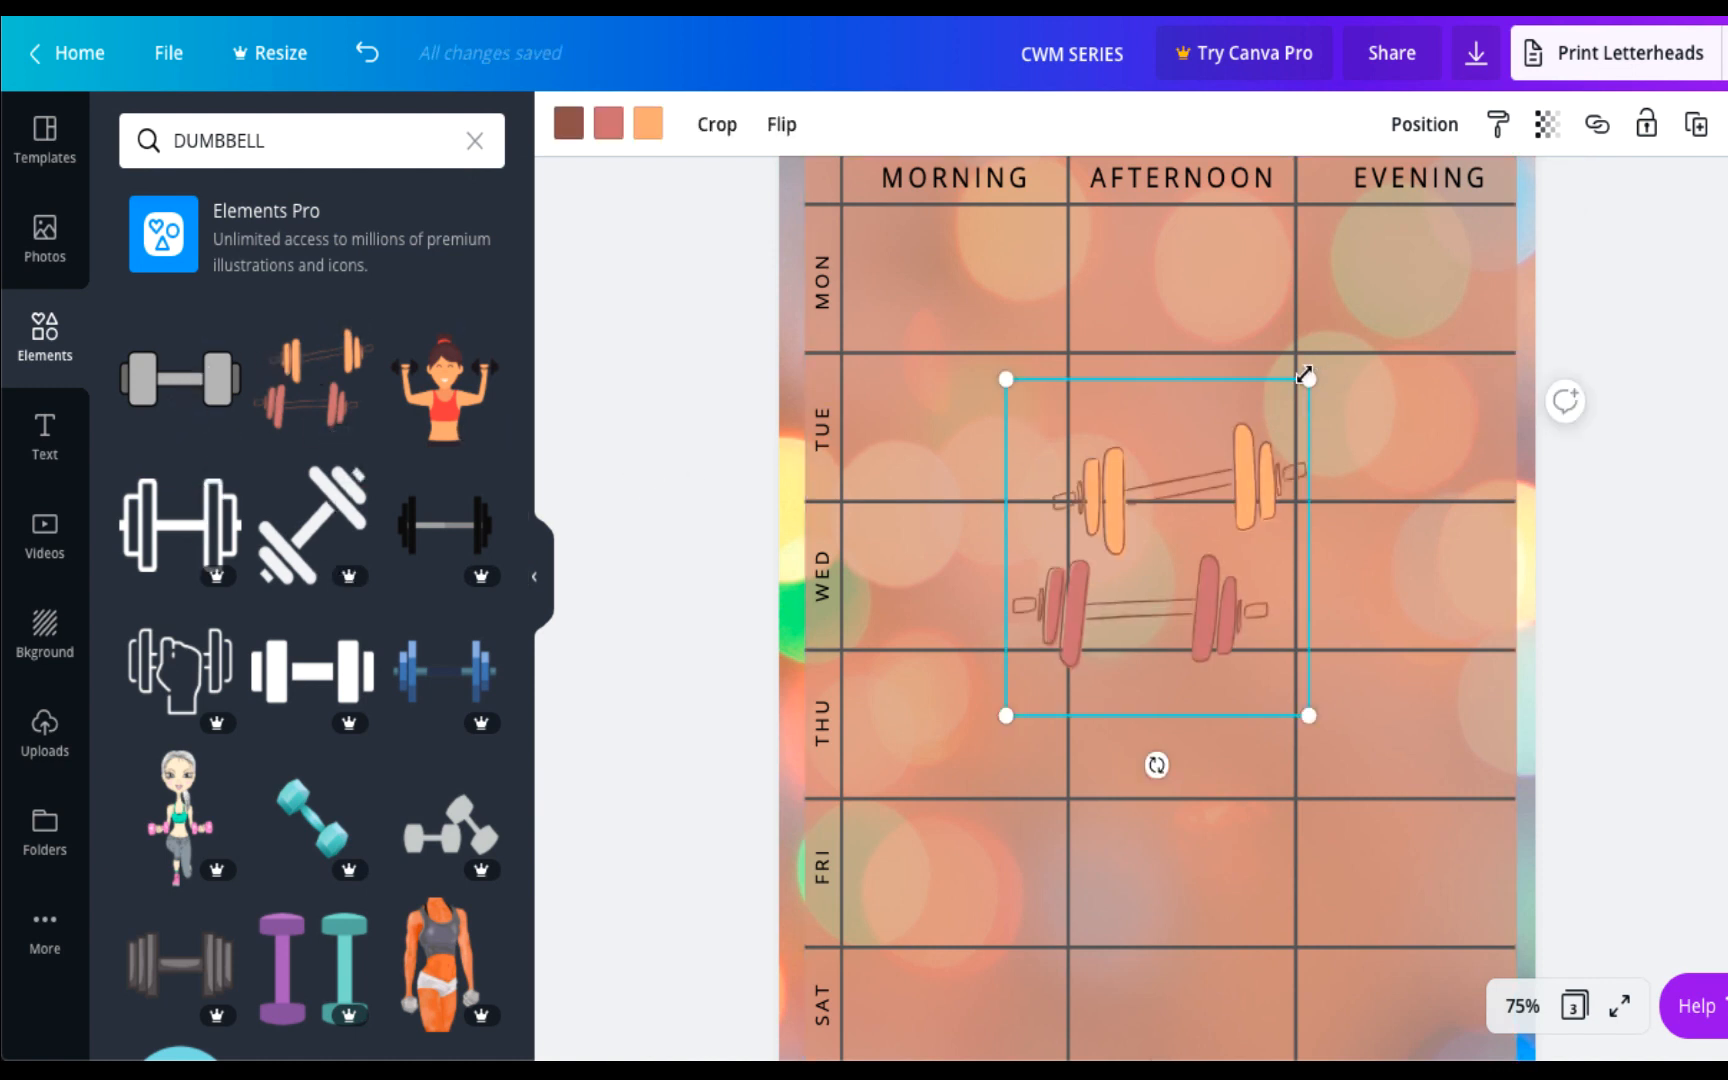
drag(1306, 376, 1078, 612)
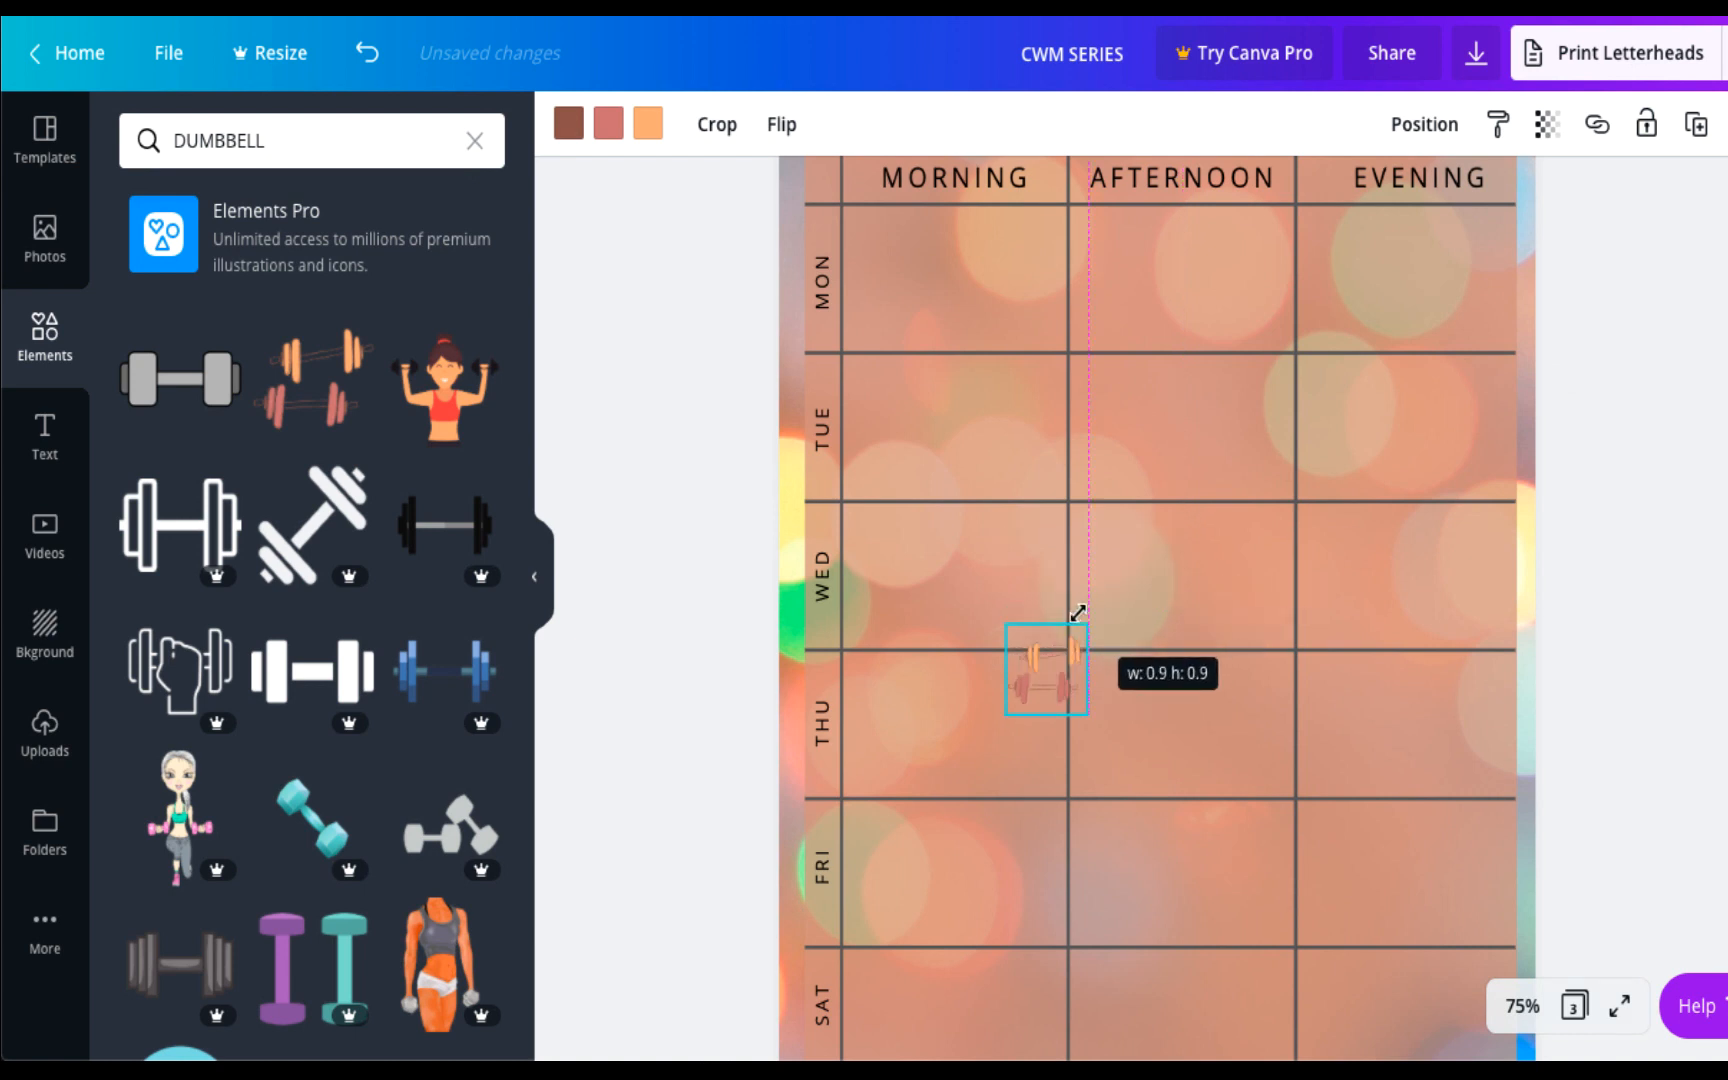
scroll(1255, 562, up, 3)
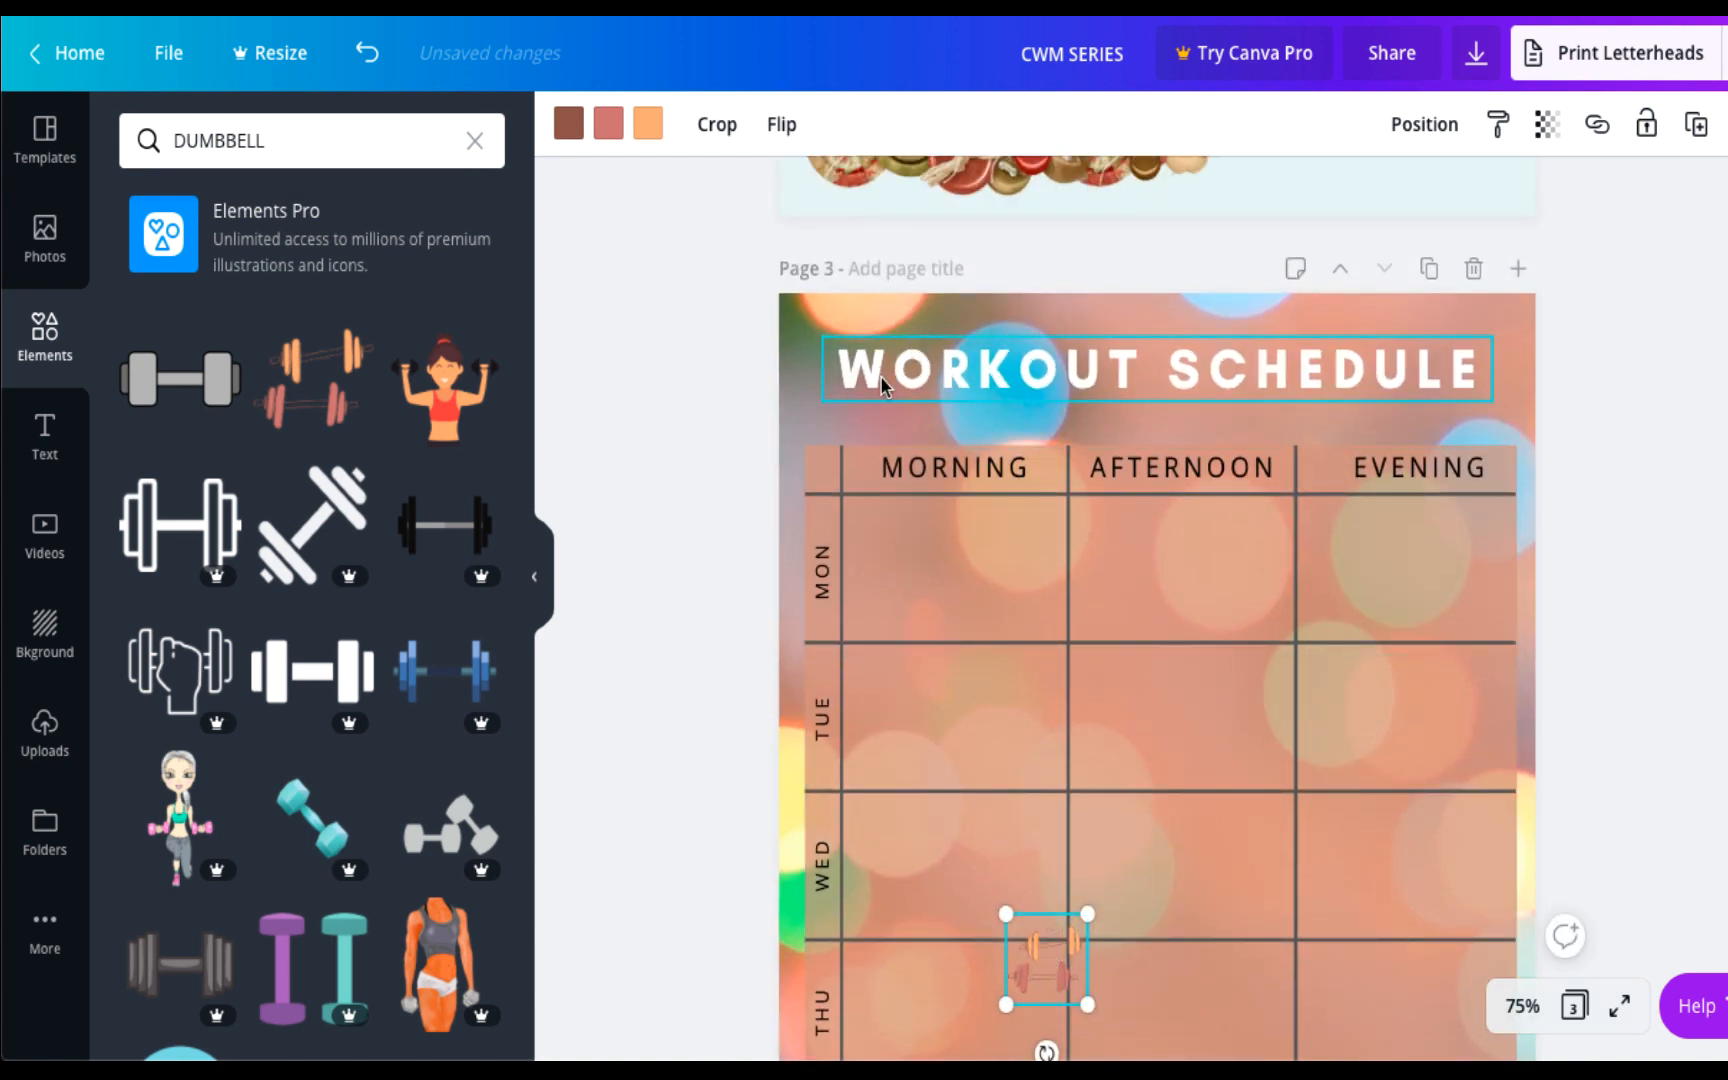
click(1035, 890)
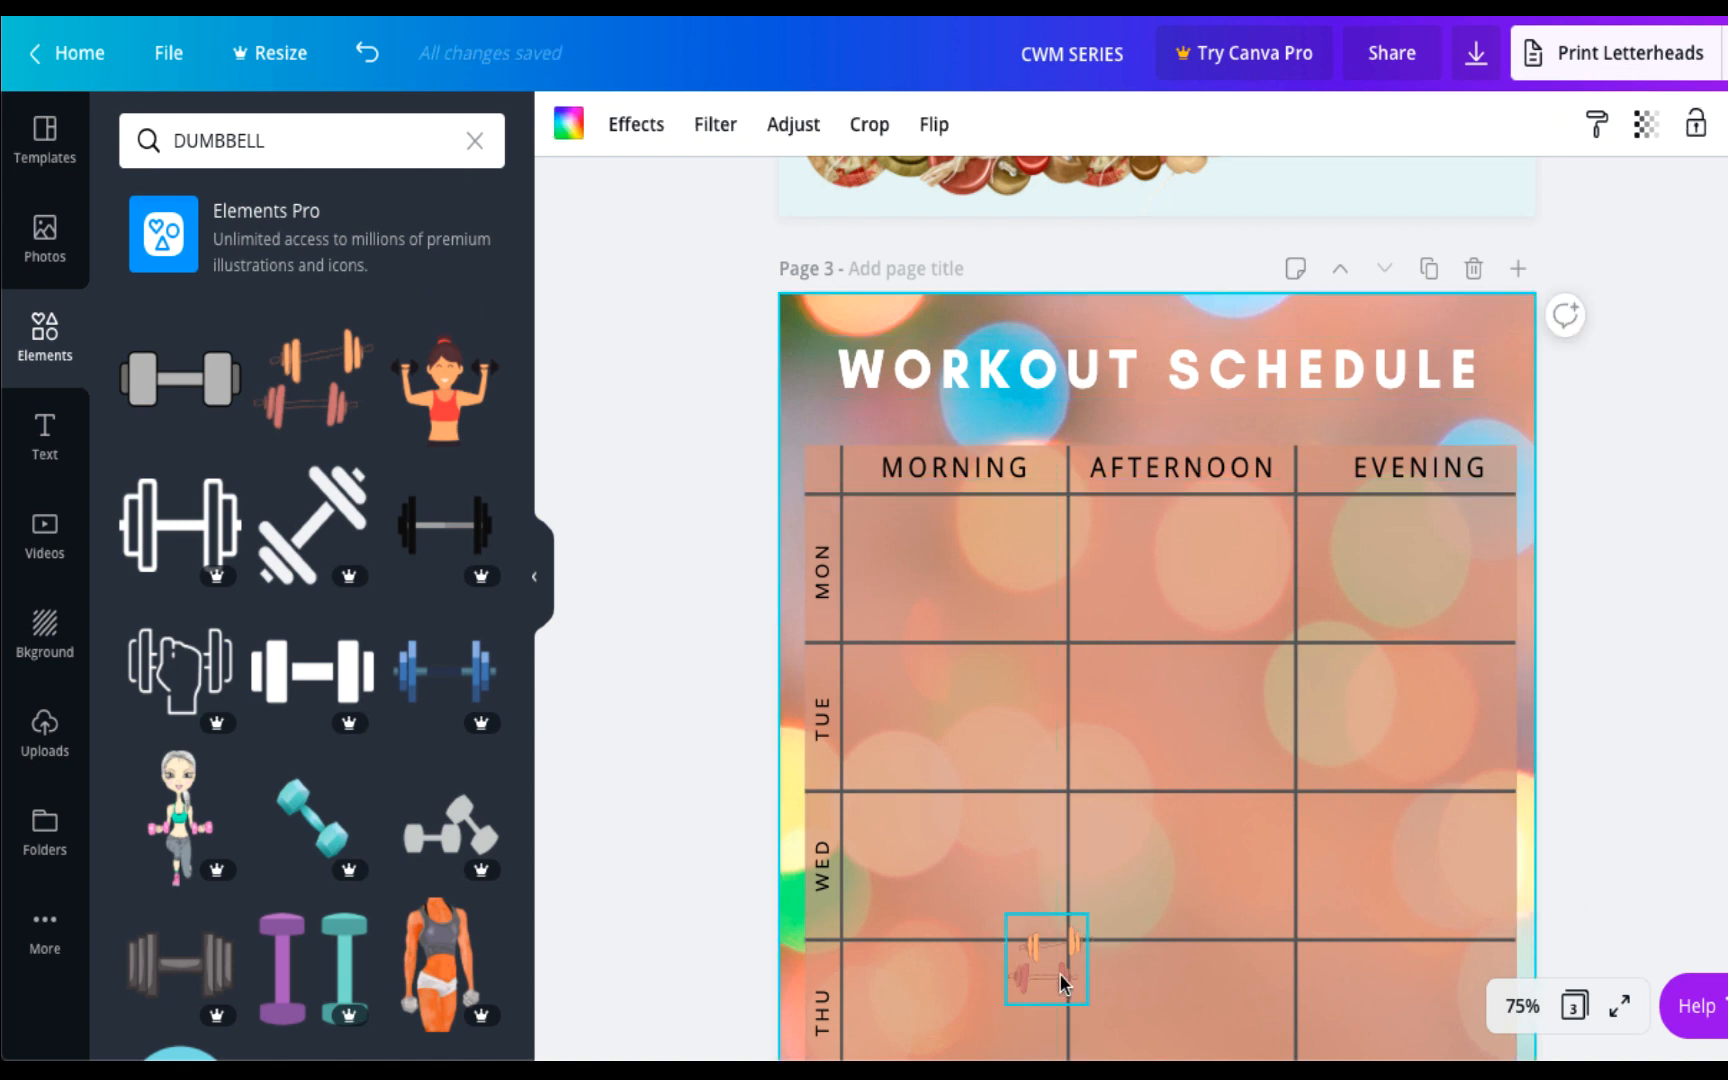
drag(1059, 976, 860, 387)
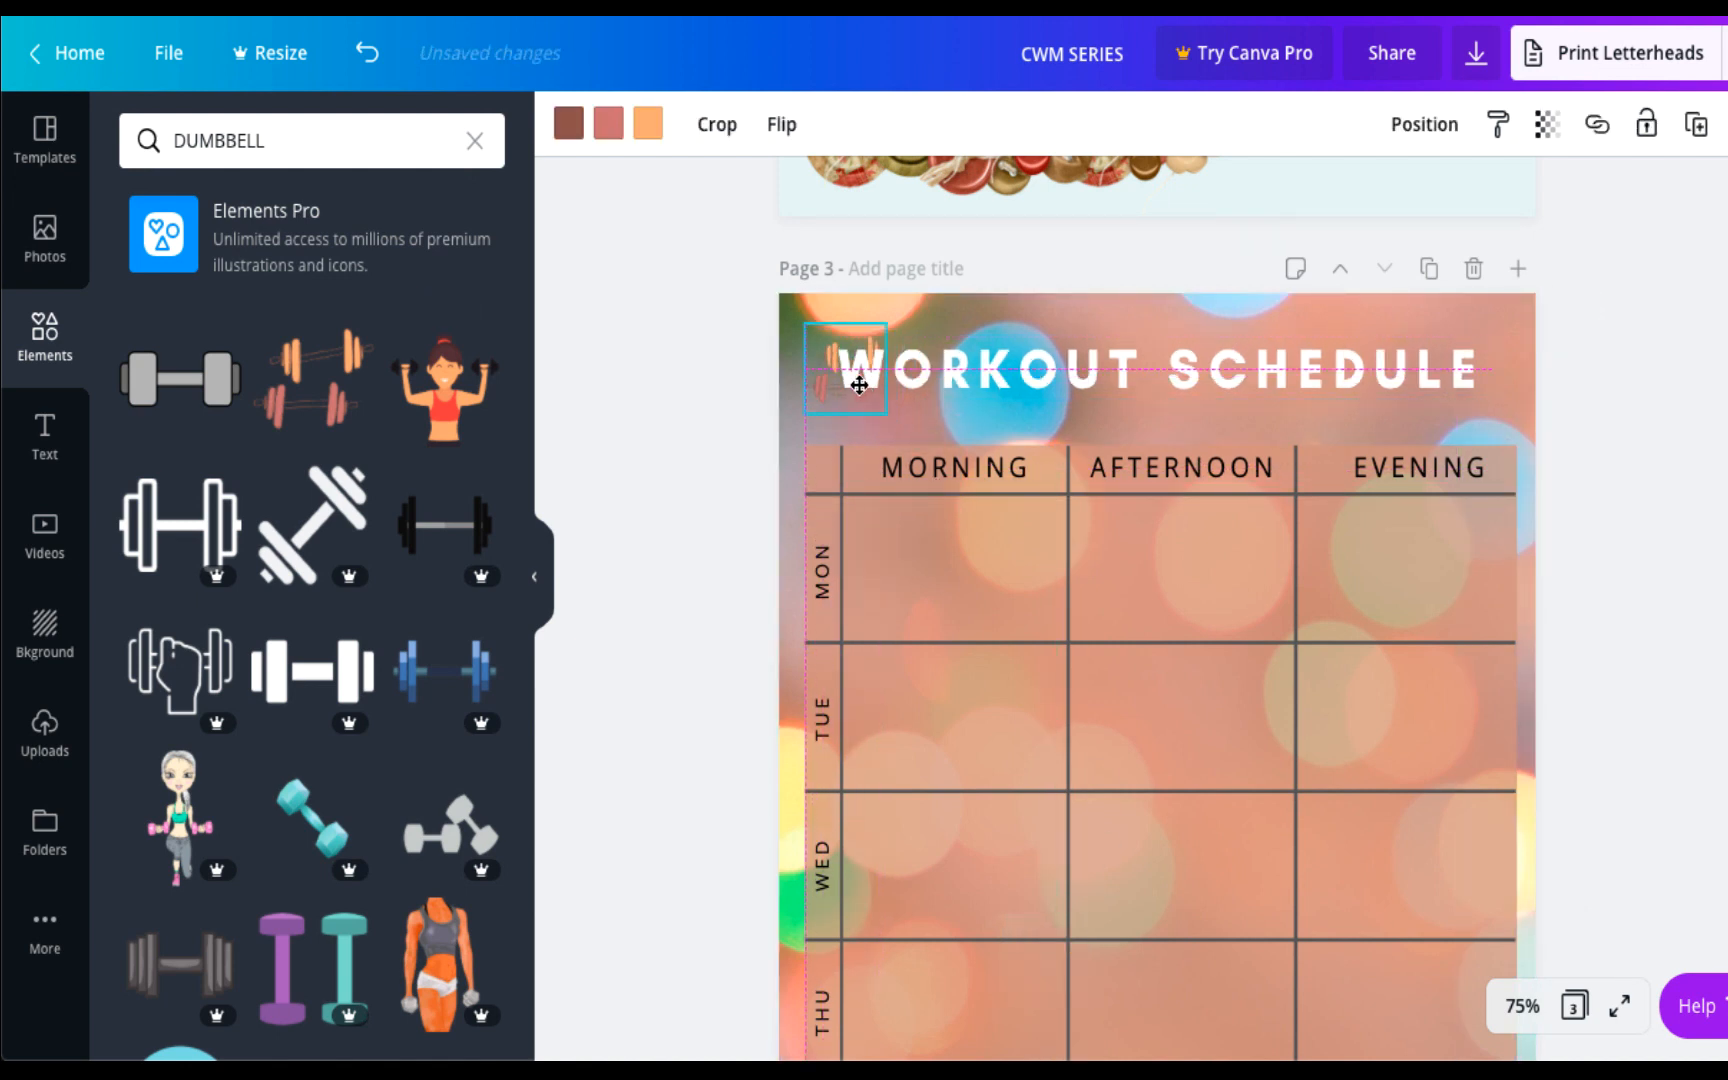
Narrow the WORKOUT SCHEDULE text box so the title wraps onto two lines, and center it horizontally on the page.
click(876, 390)
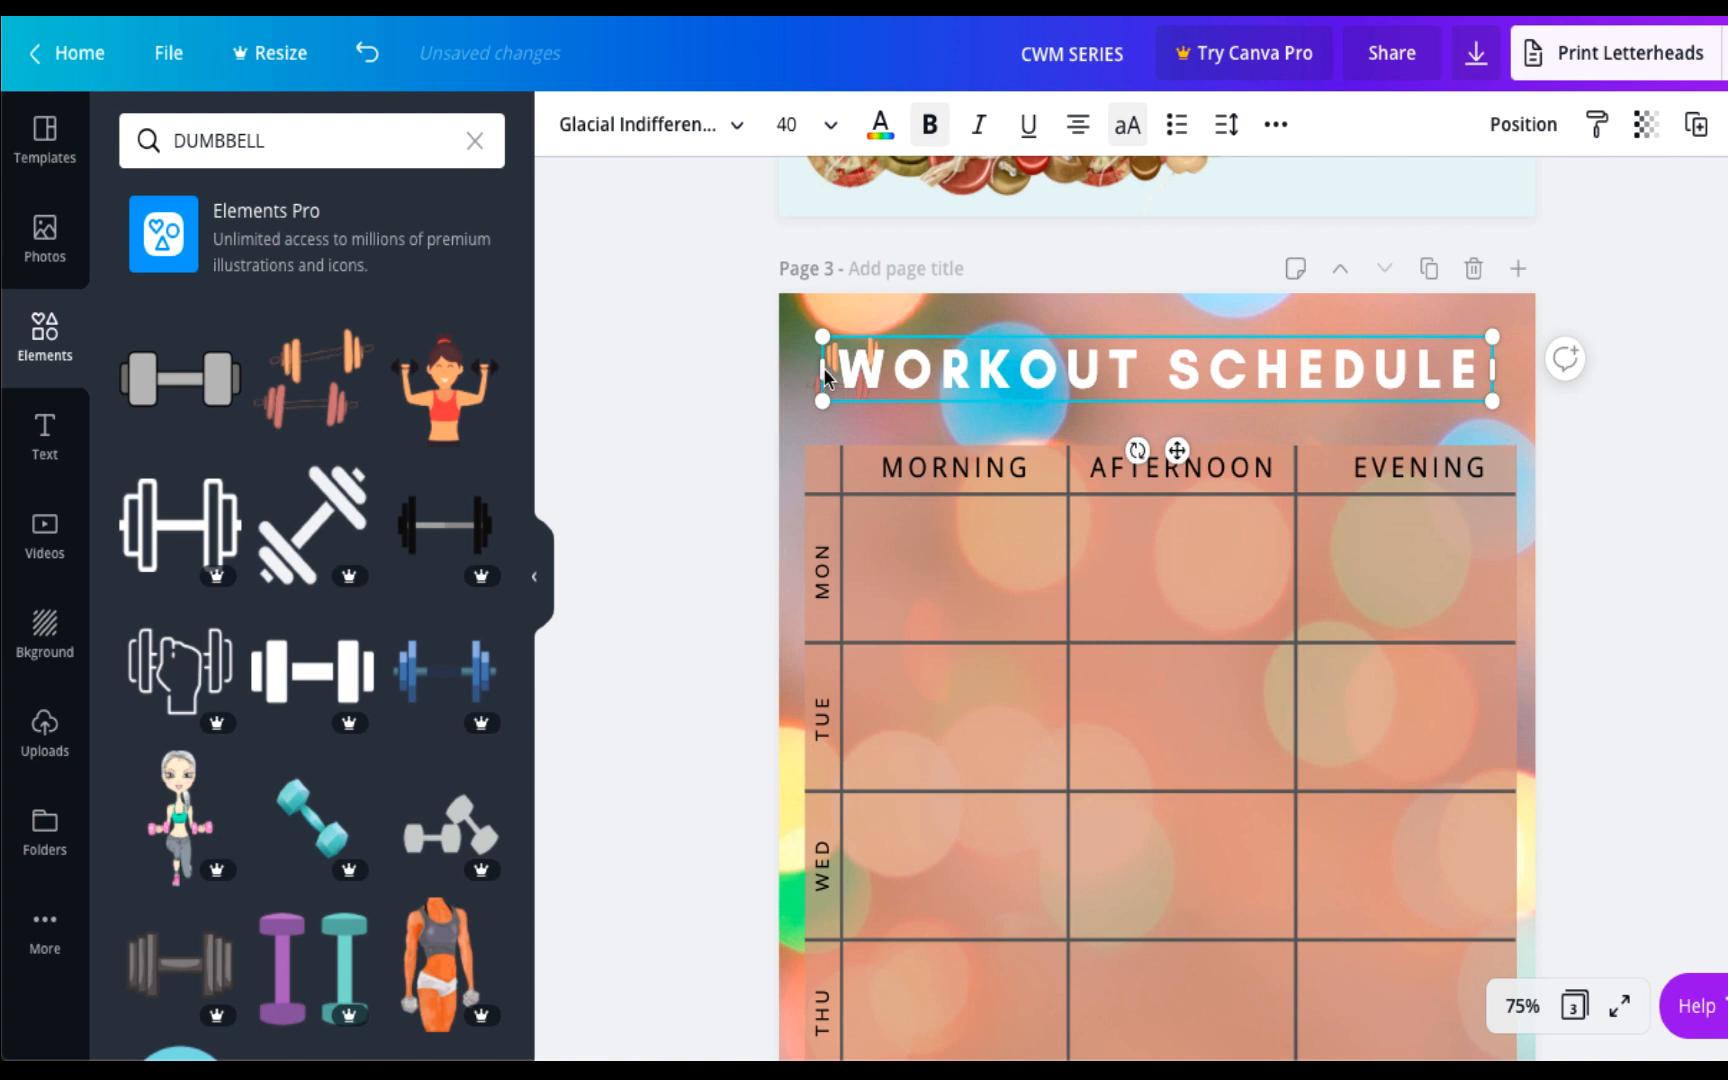
drag(819, 371, 886, 376)
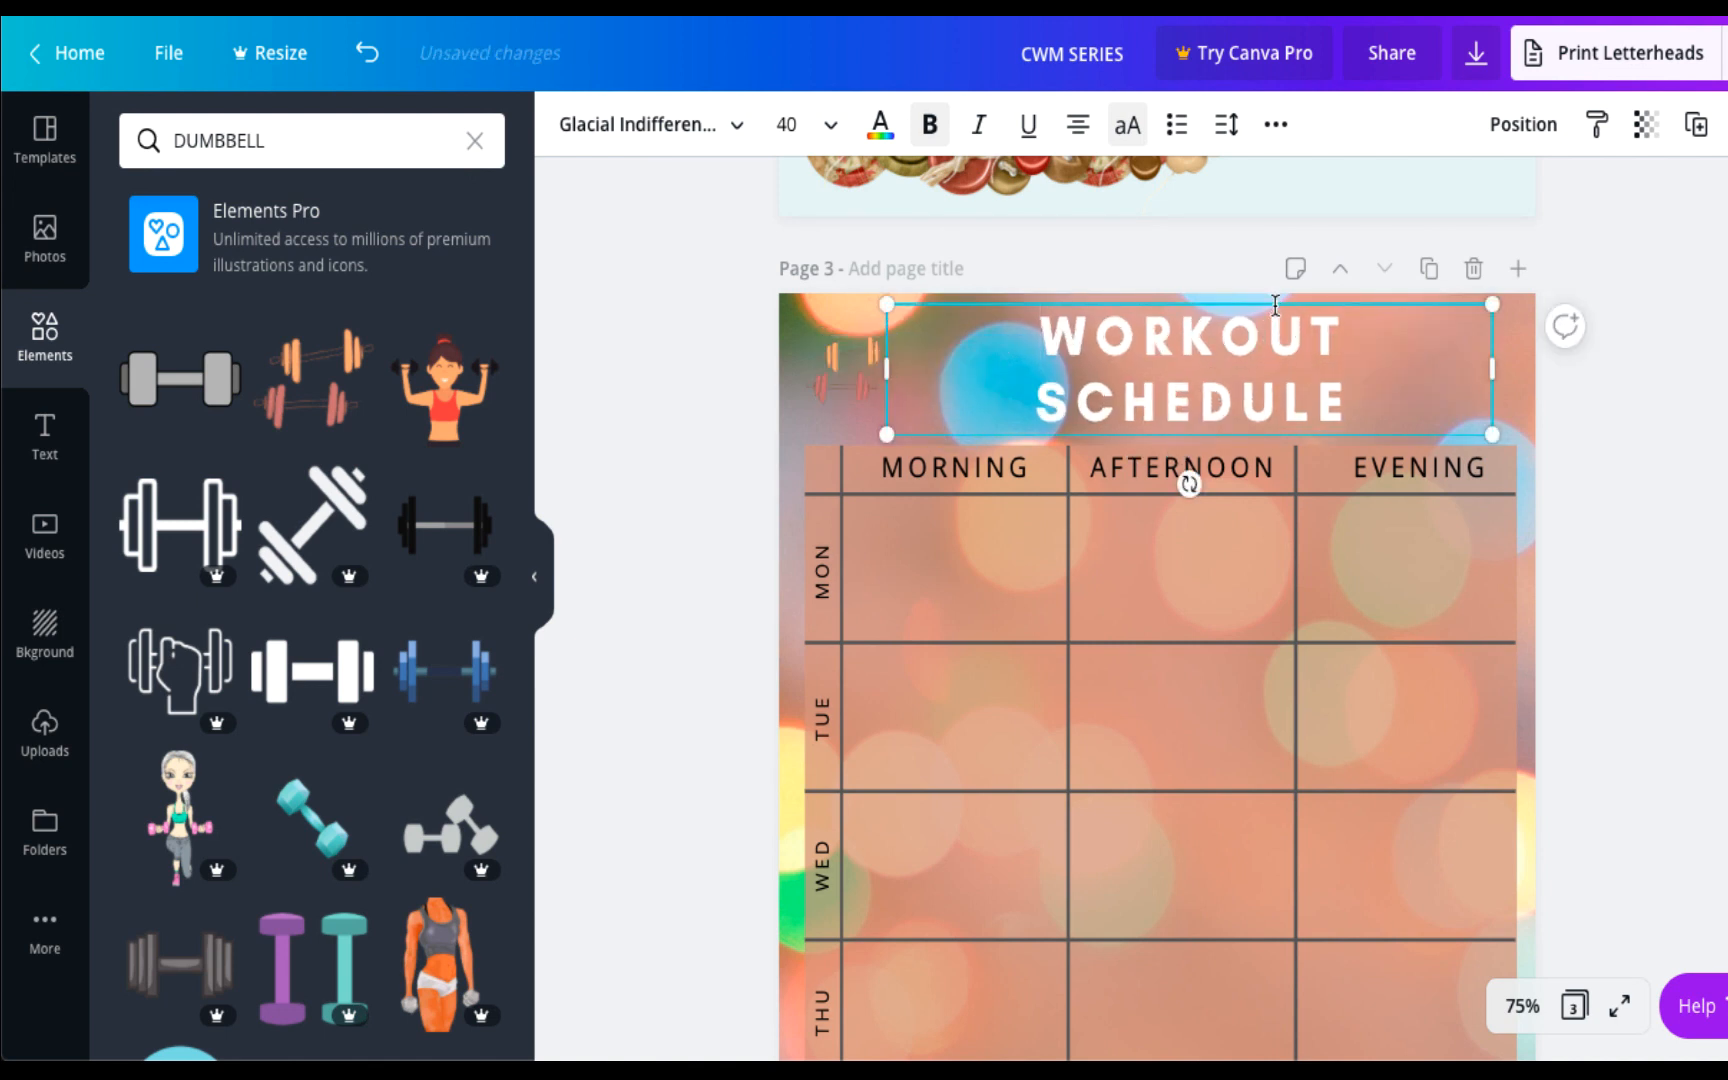
drag(1248, 301, 1240, 299)
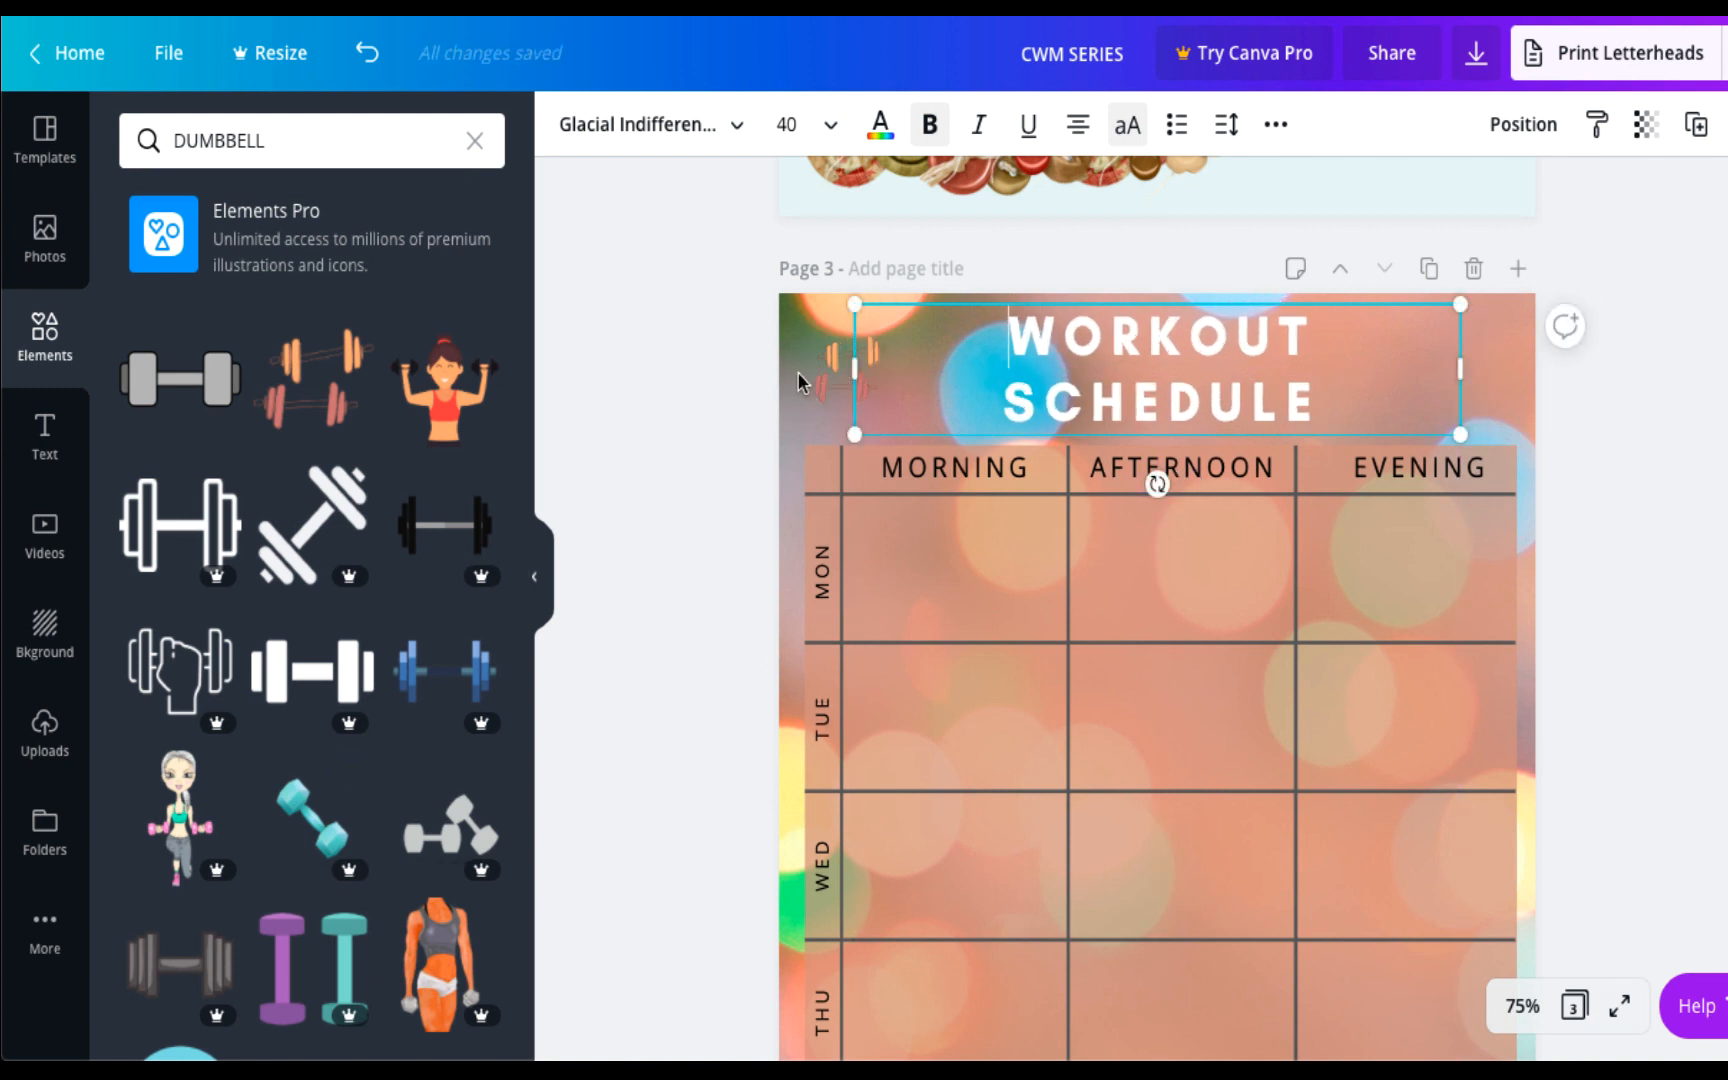
Replace the page's bokeh background with the free blue and pale pink cloudy sky image.
click(790, 305)
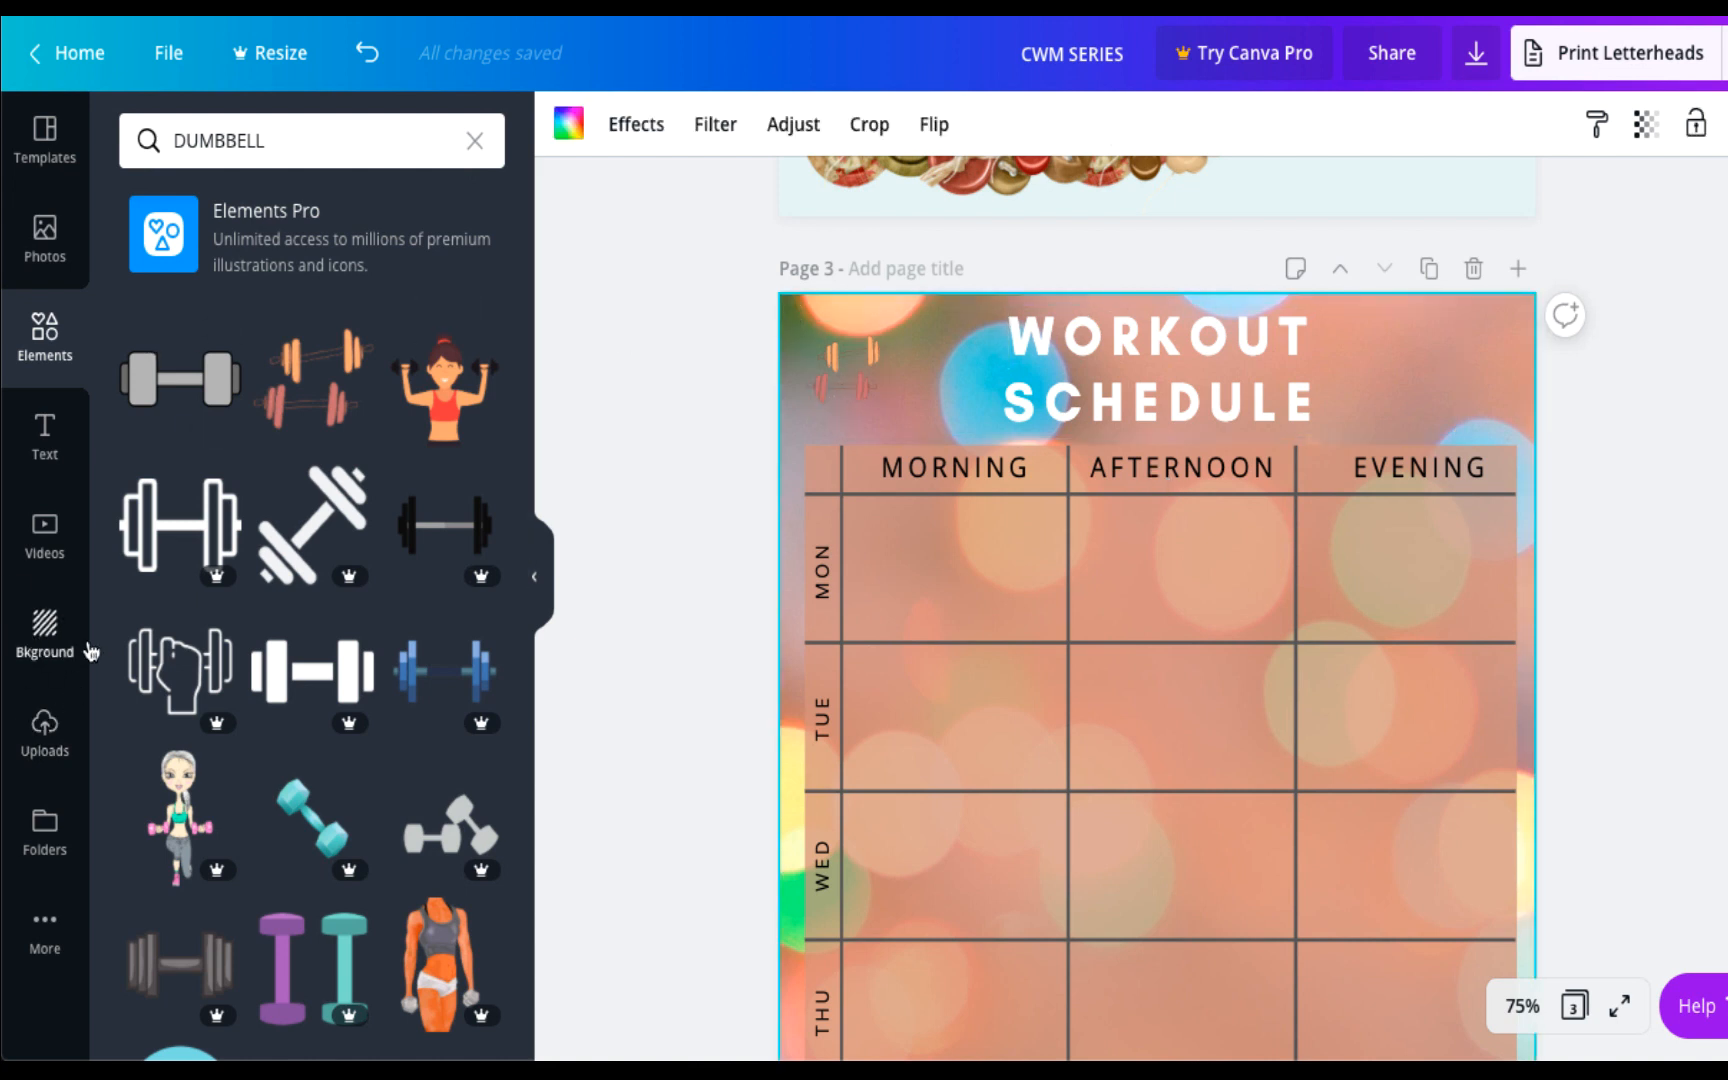
click(55, 640)
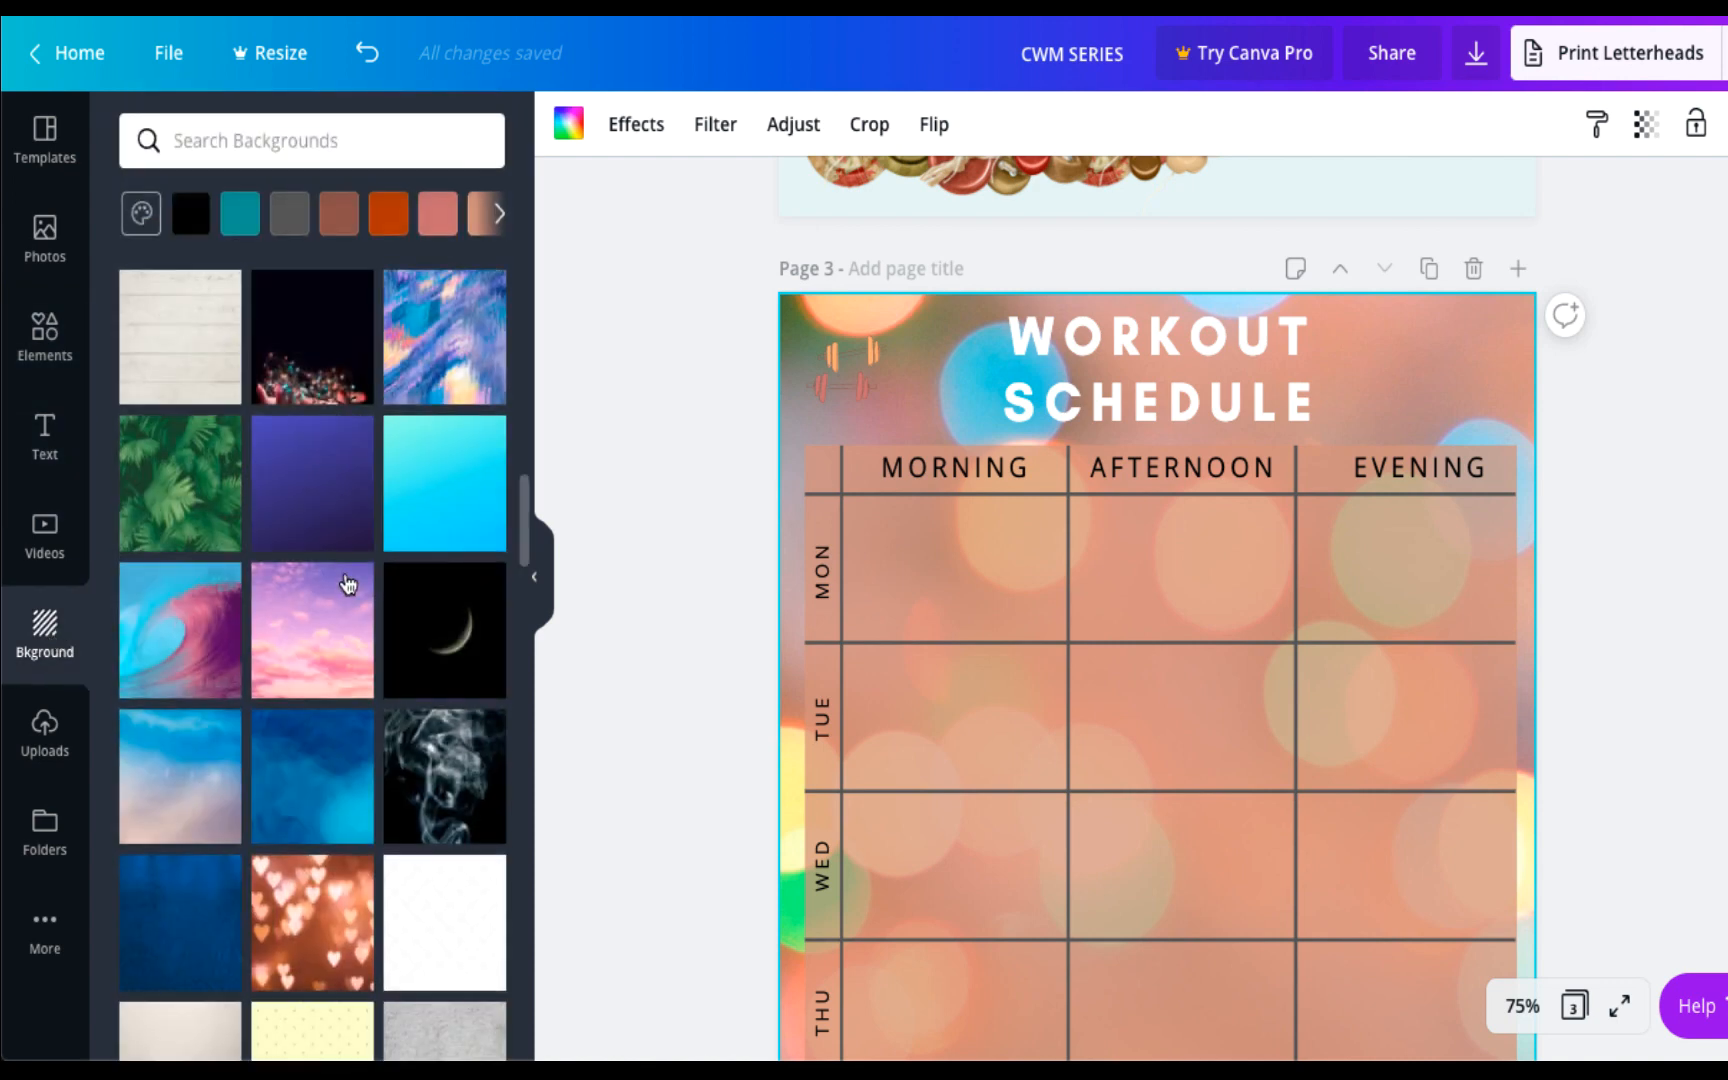
scroll(275, 755, down, 5)
scroll(280, 757, up, 2)
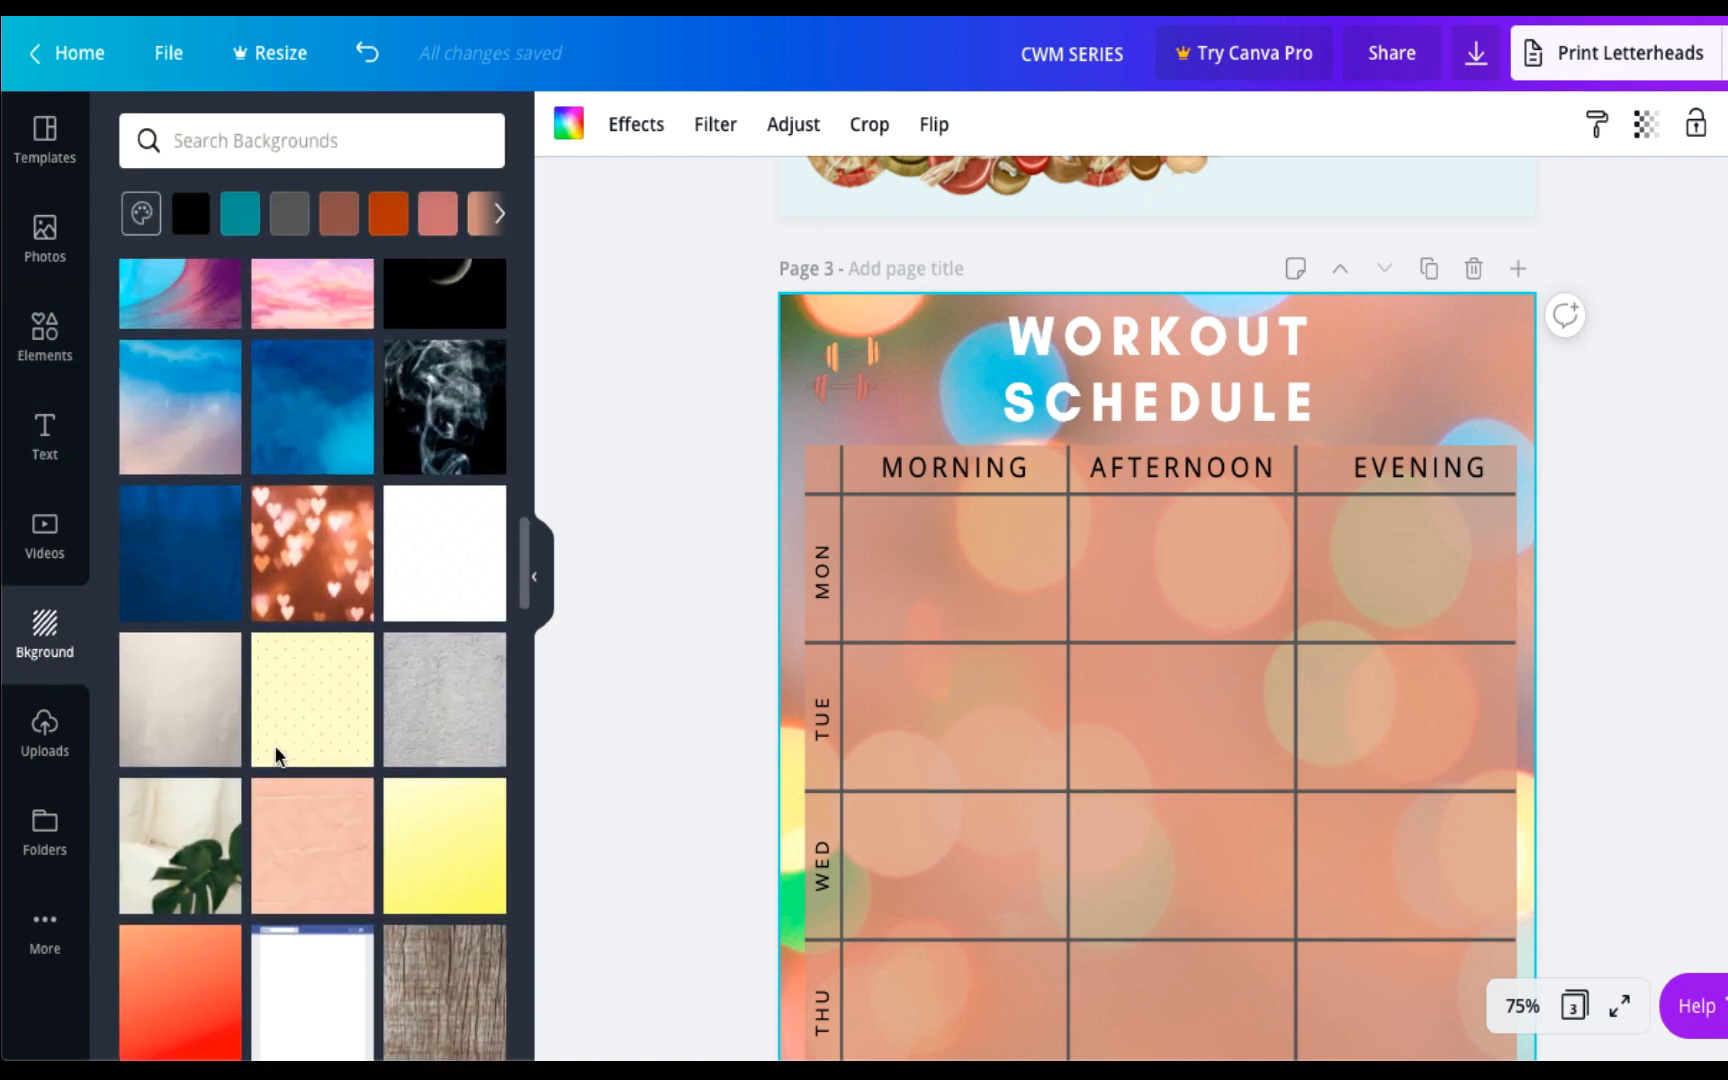
click(167, 428)
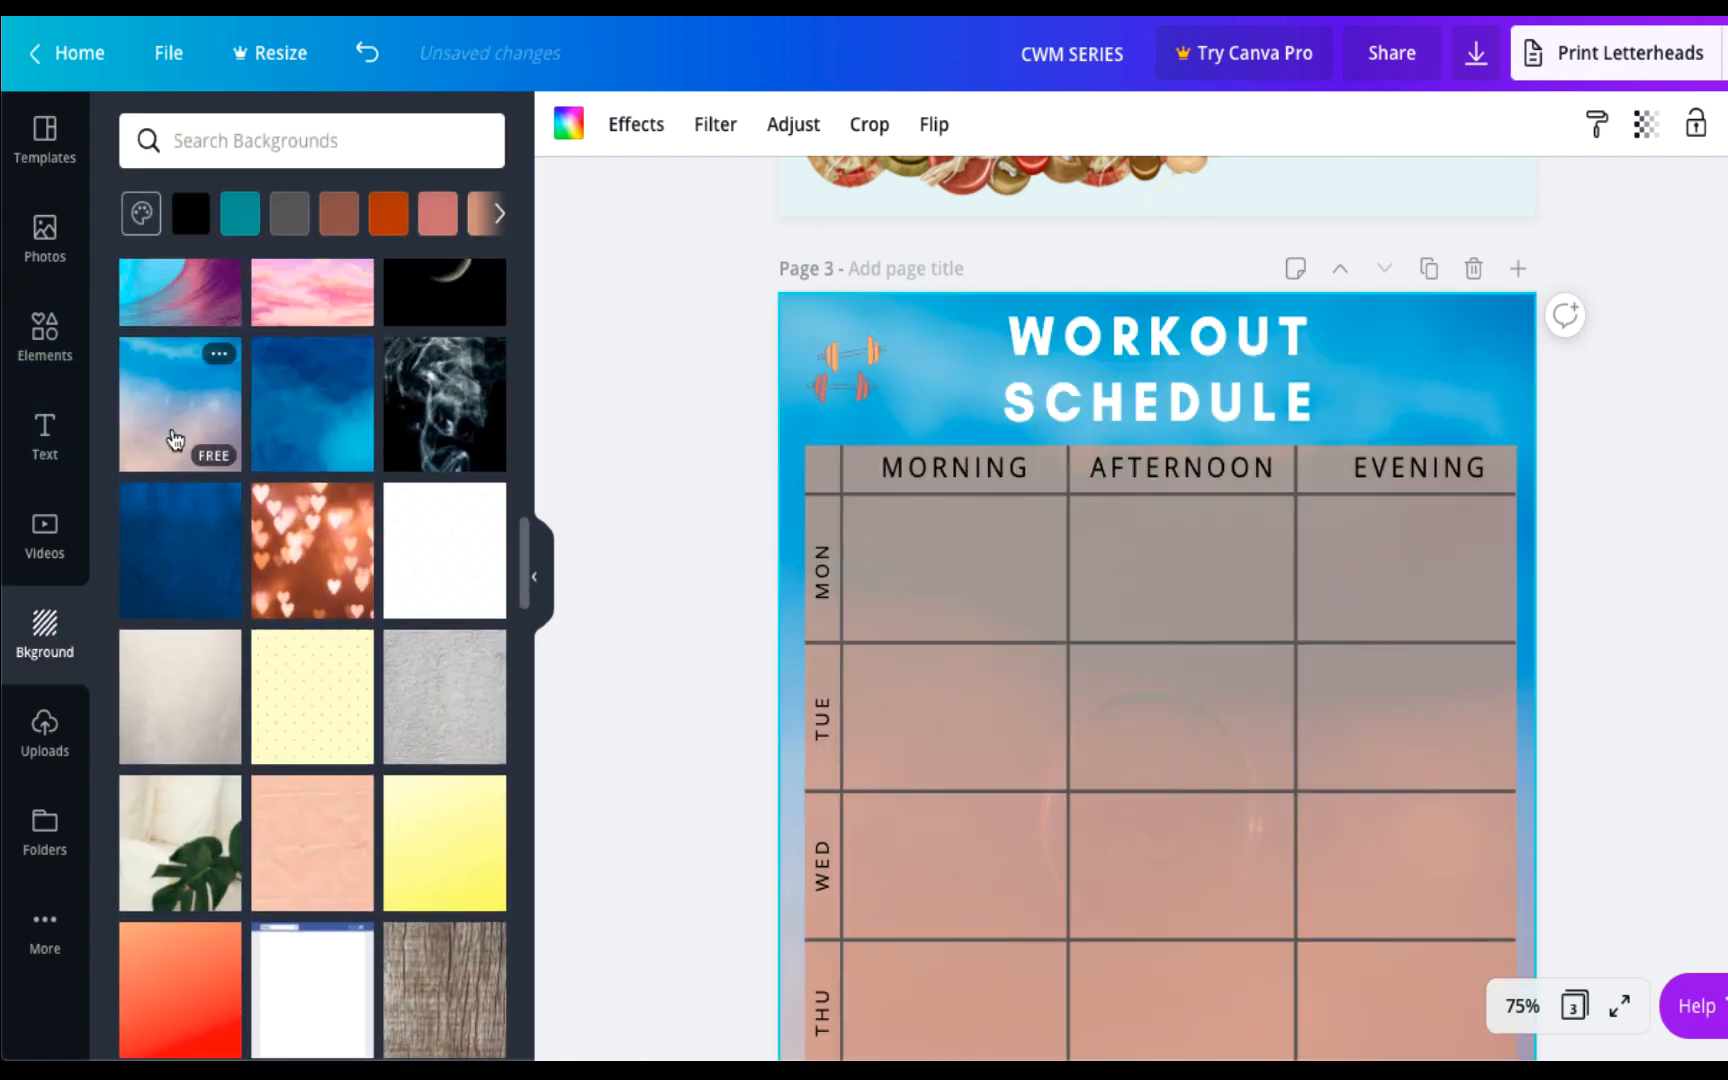
Change the translucent panel behind the grid to bright cyan from the default colors.
scroll(1608, 455, down, 2)
scroll(1608, 458, down, 3)
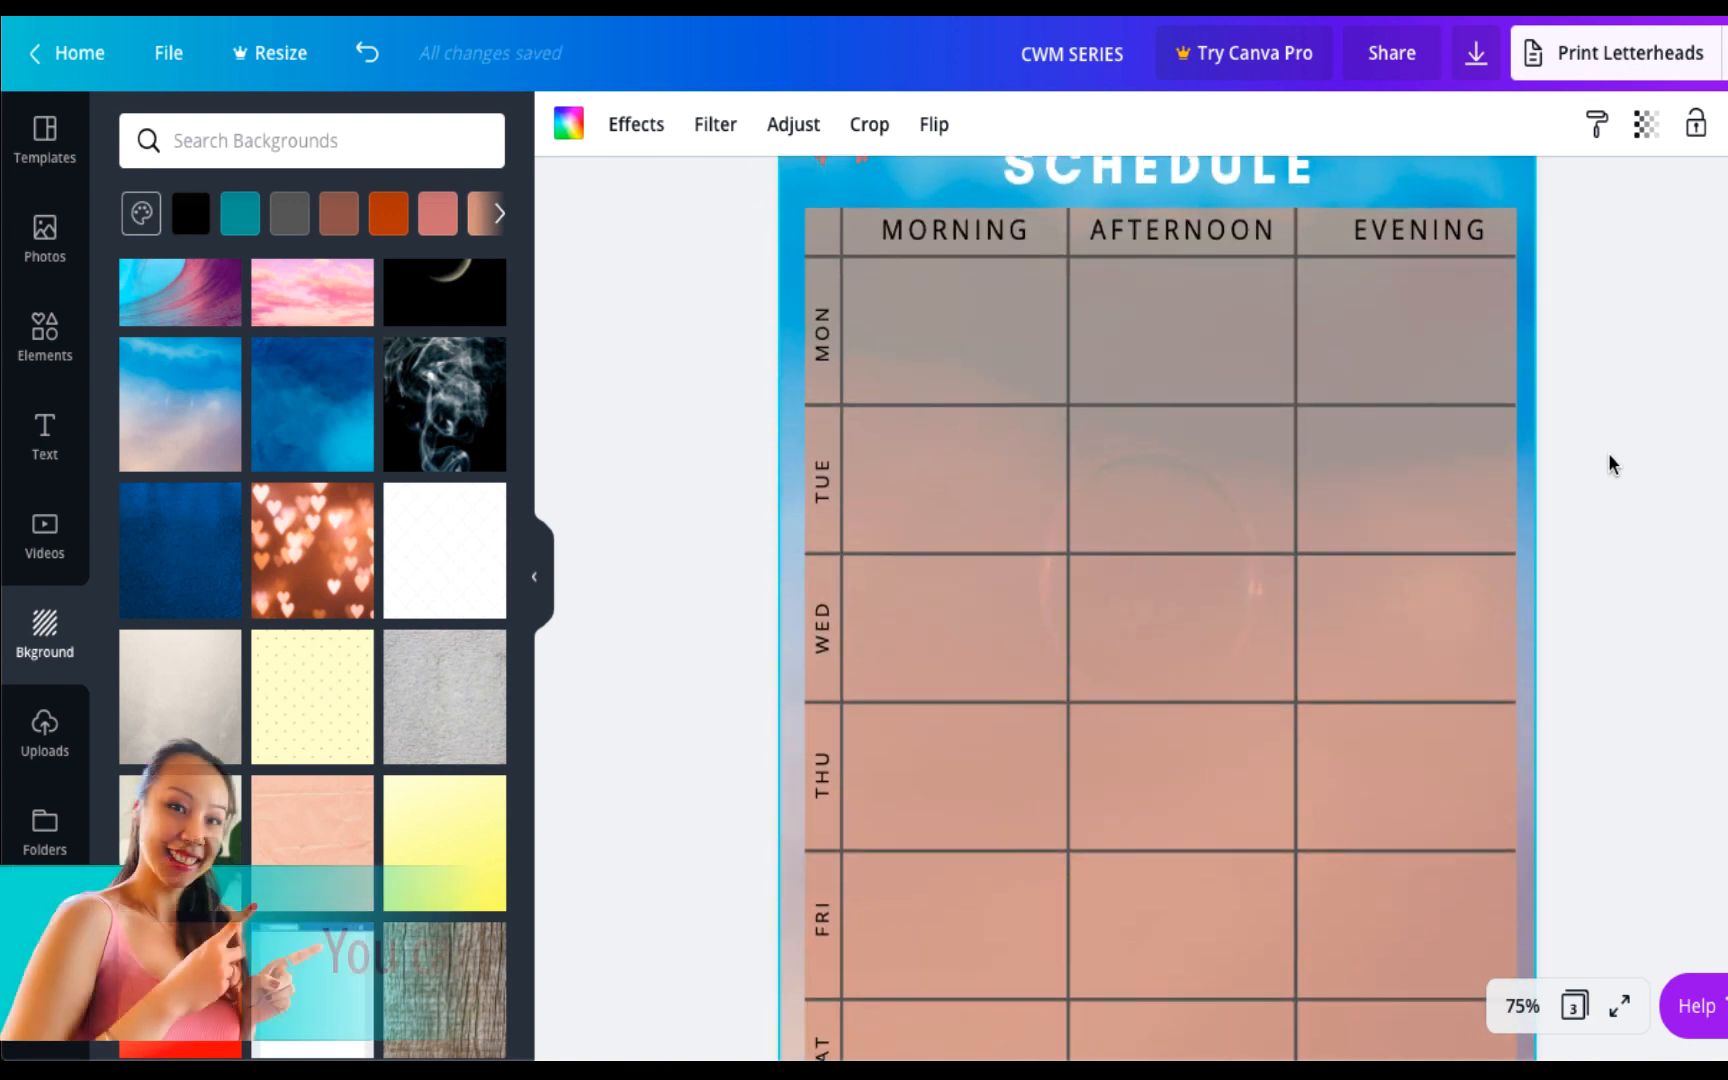
click(918, 355)
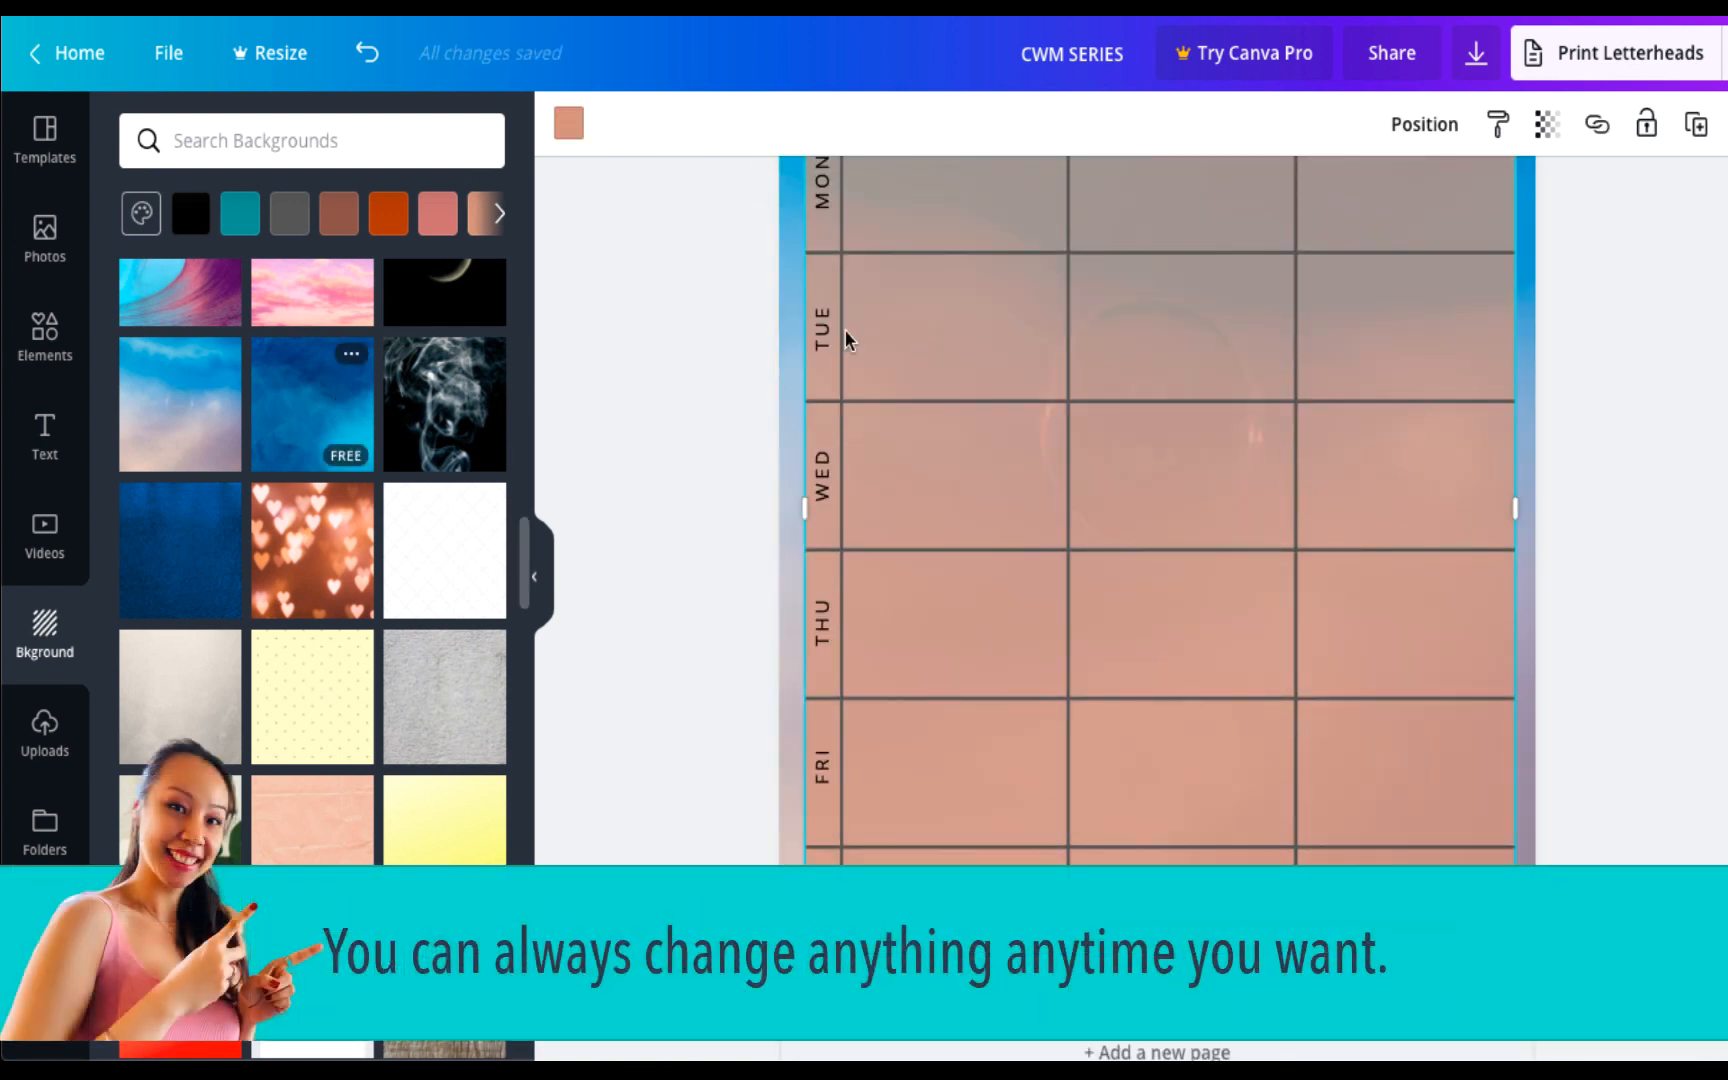
click(570, 124)
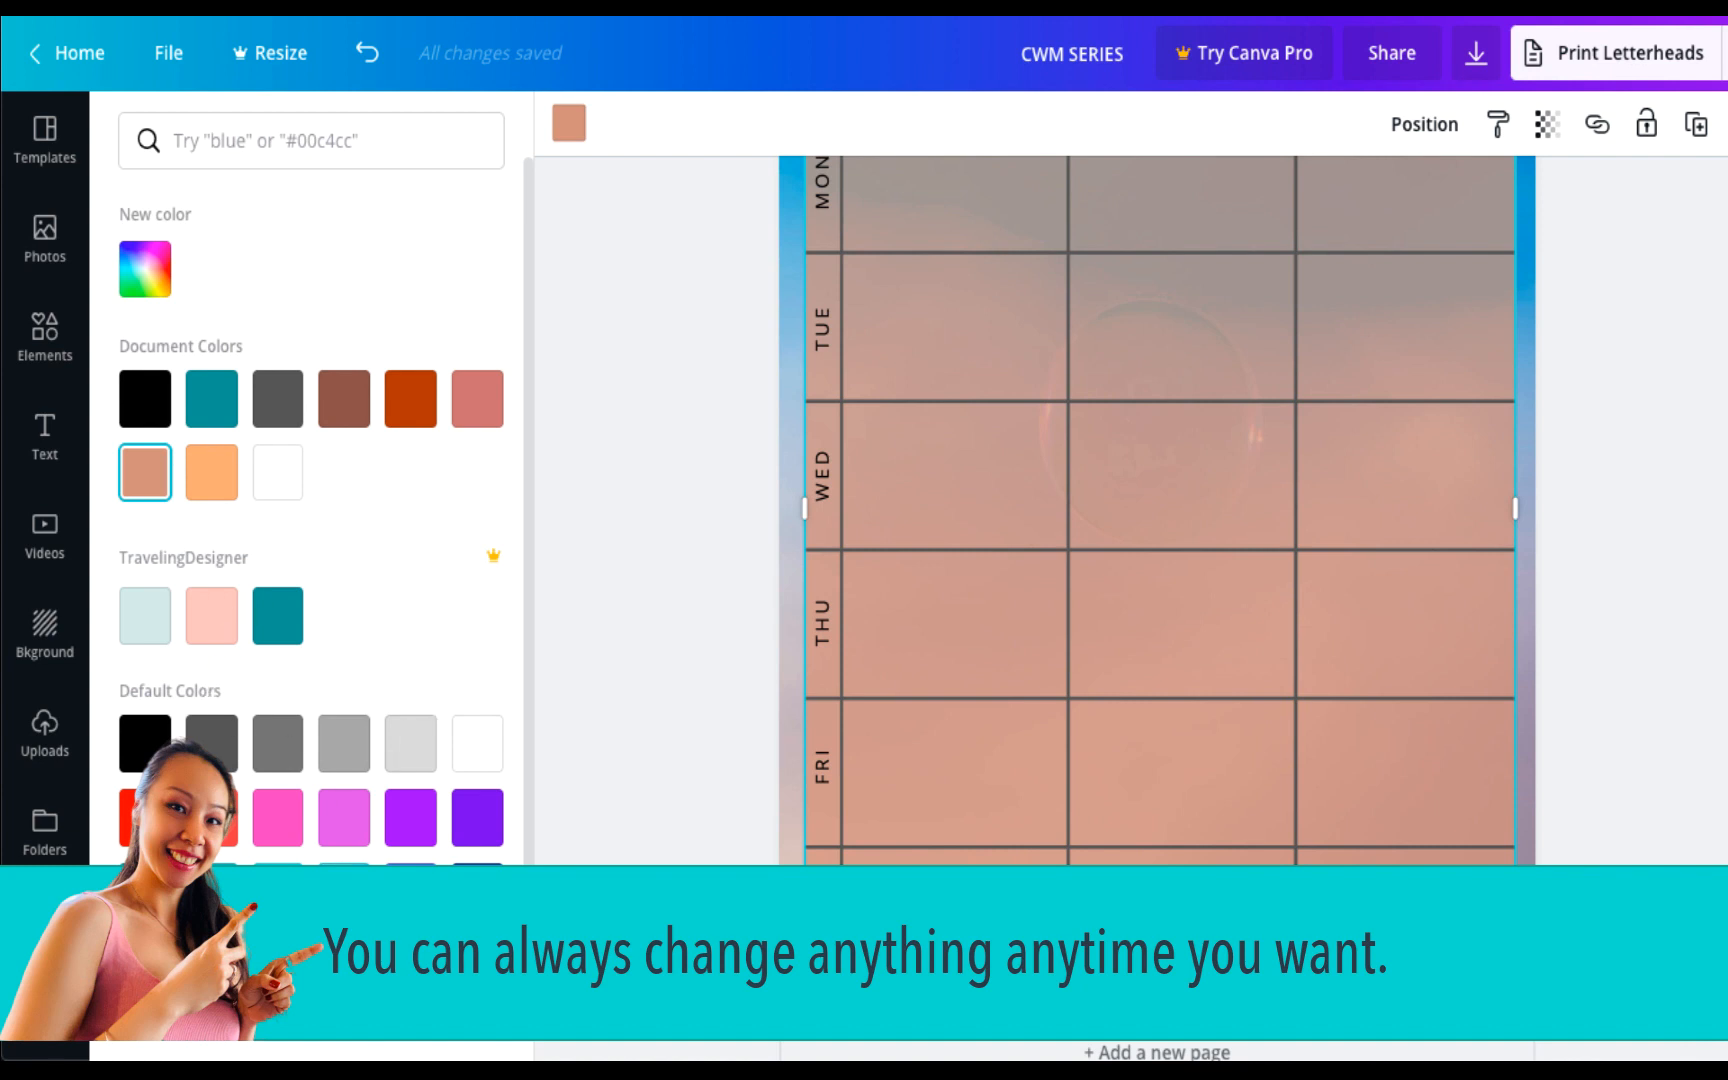
click(278, 890)
scroll(539, 671, up, 3)
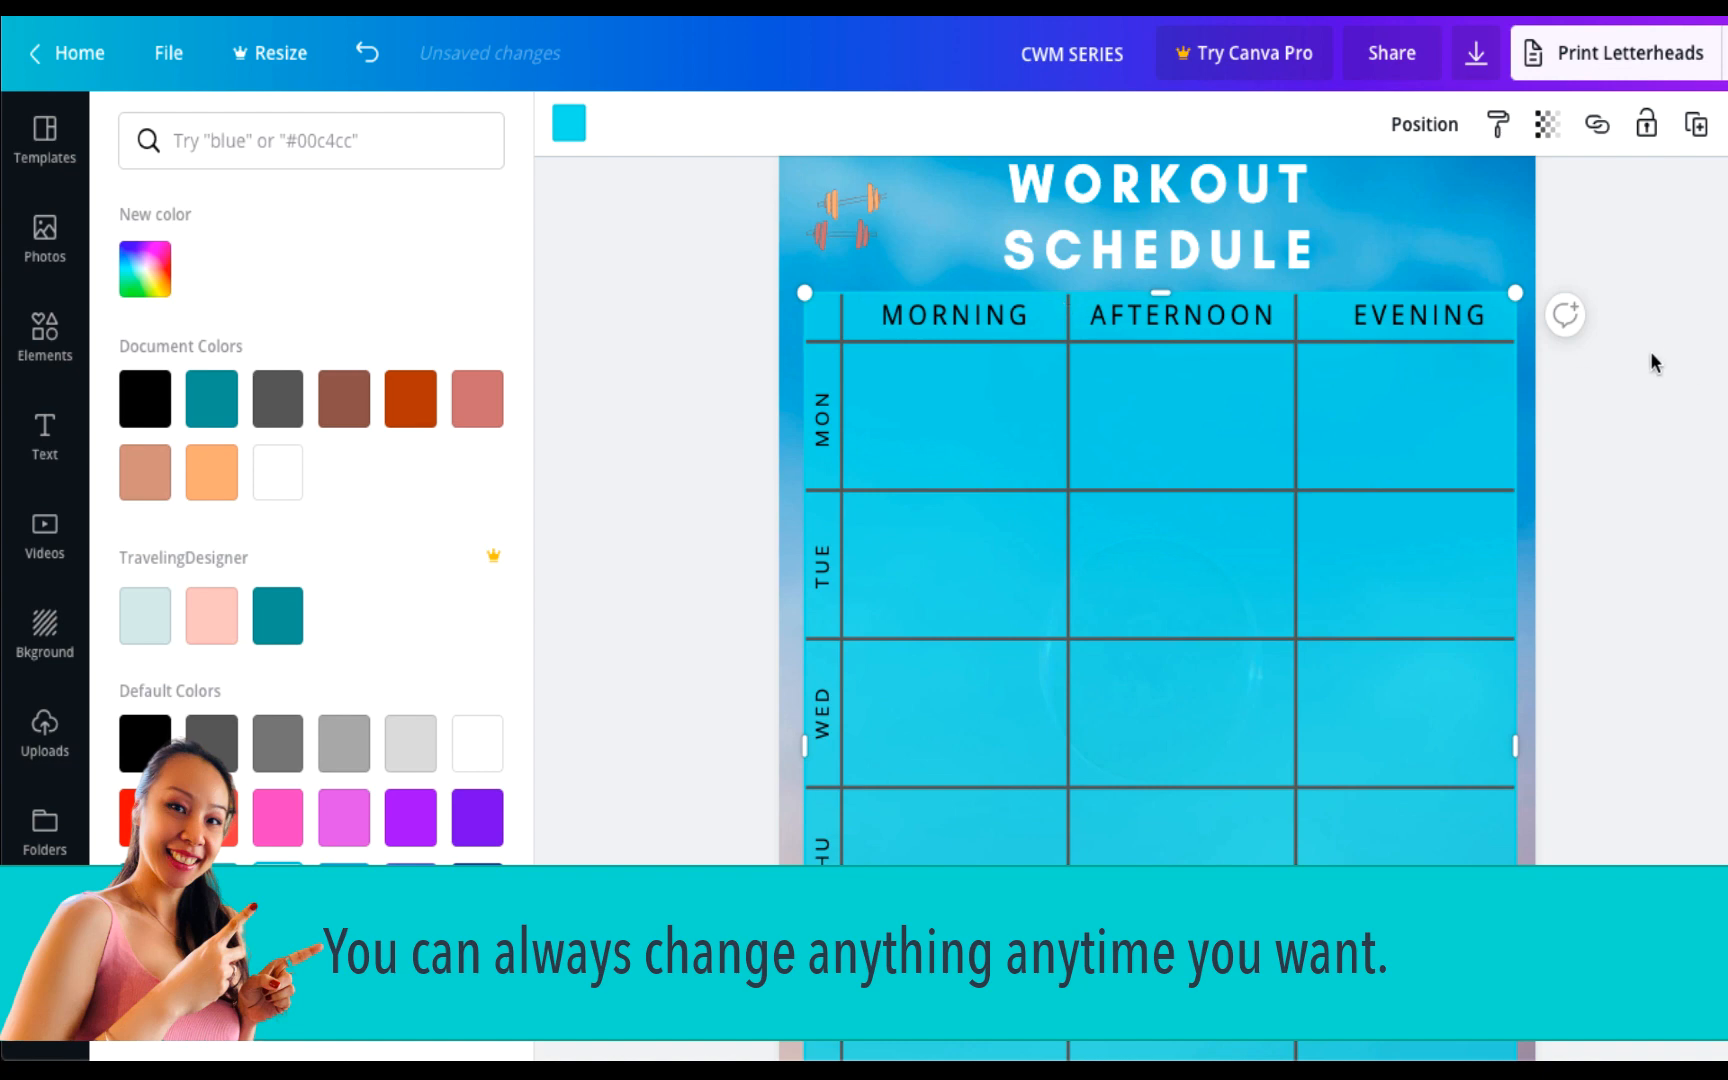
scroll(1612, 549, down, 1)
scroll(1612, 549, up, 1)
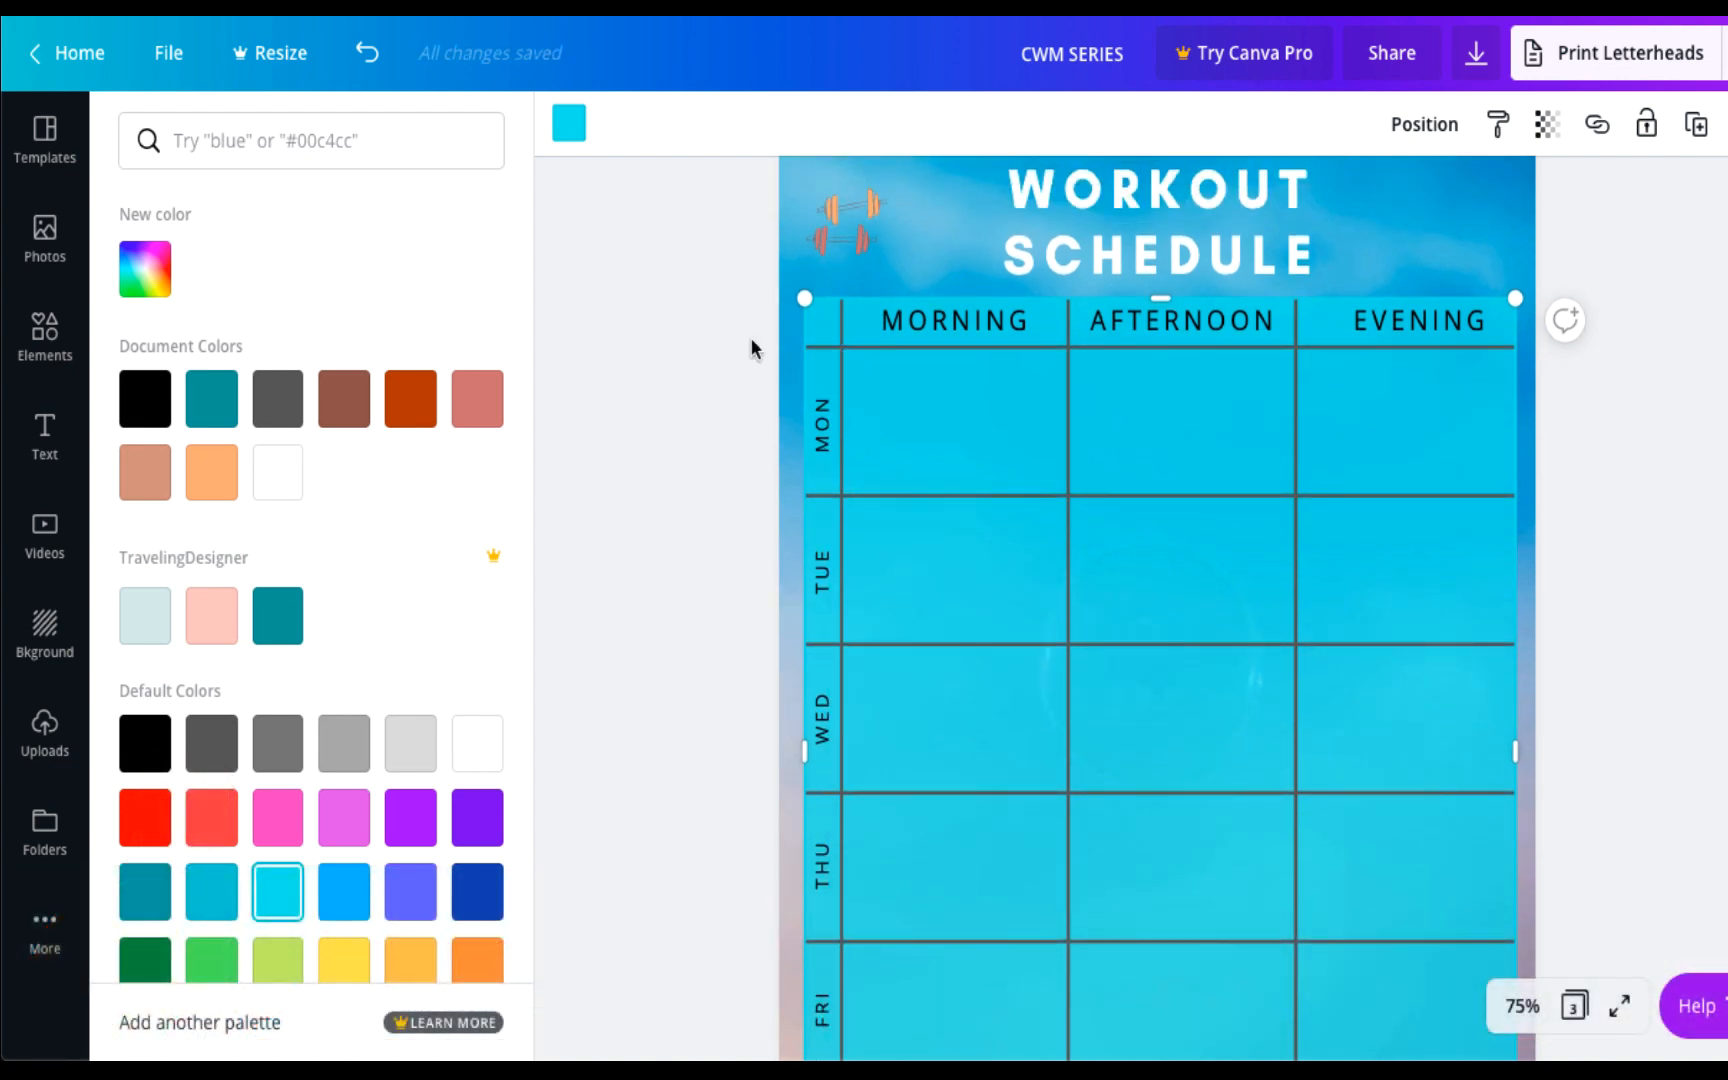
click(832, 325)
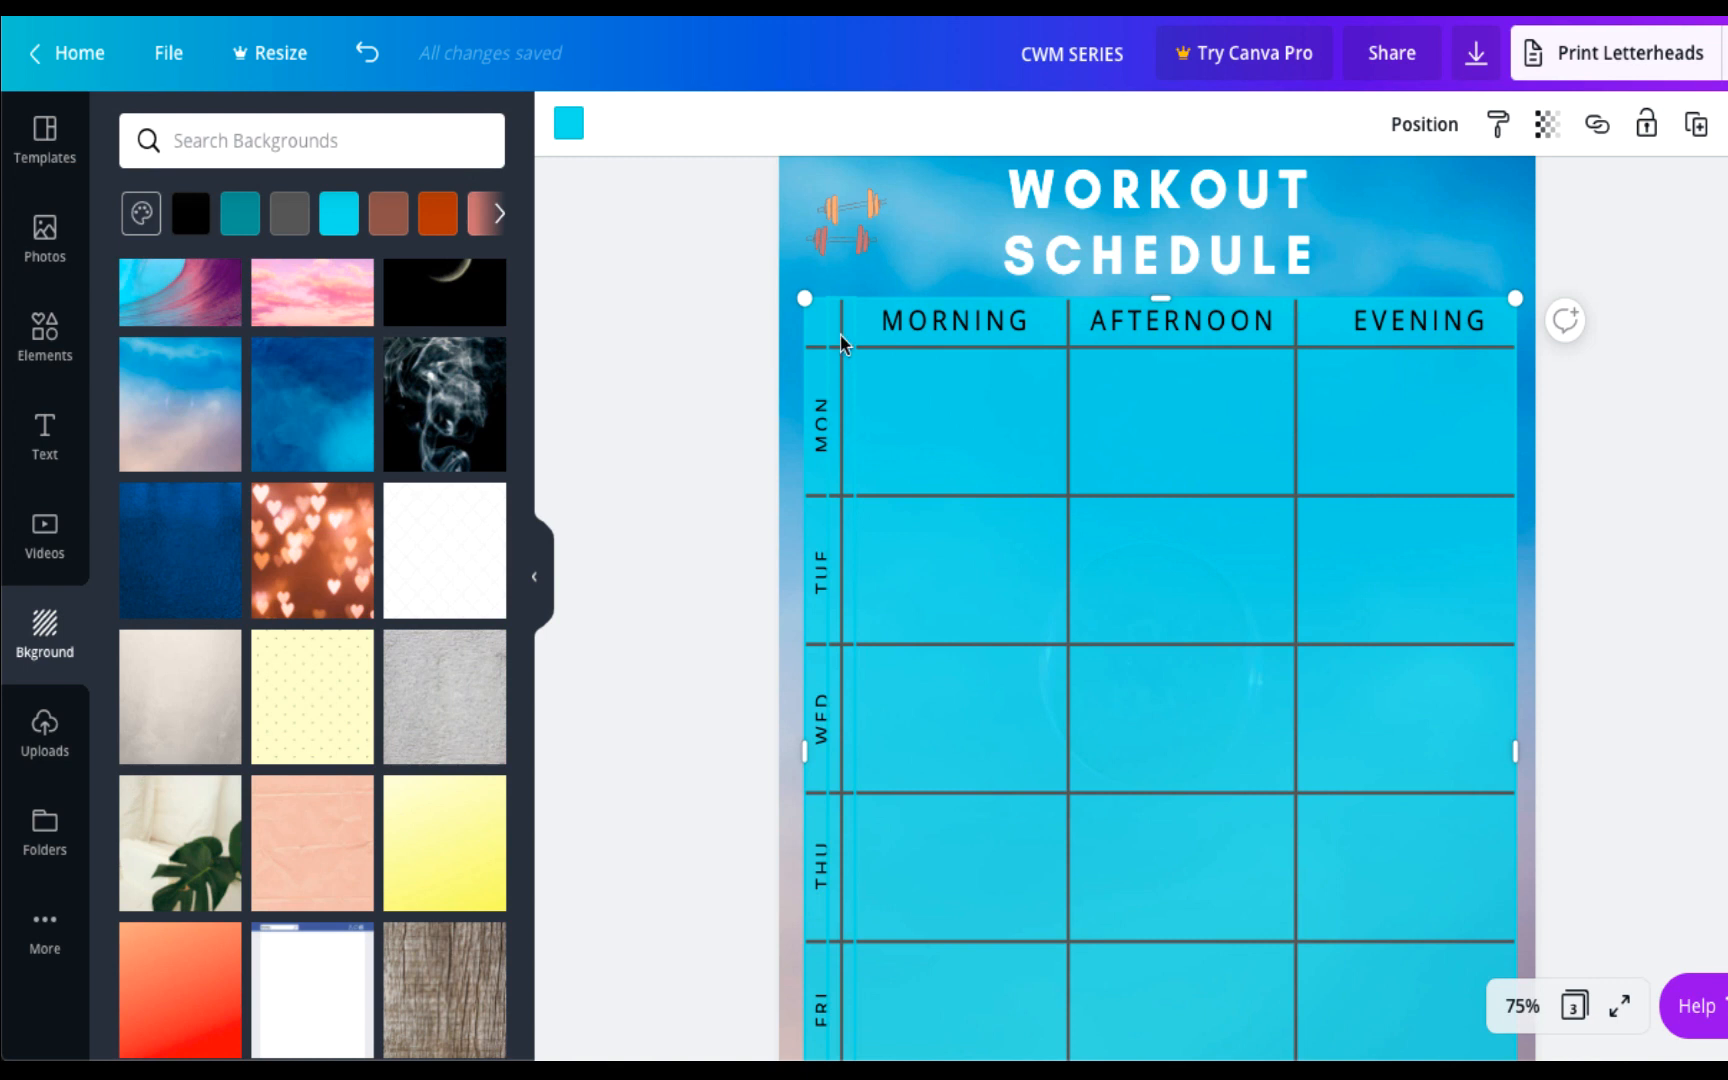
click(841, 346)
shift+click(1067, 340)
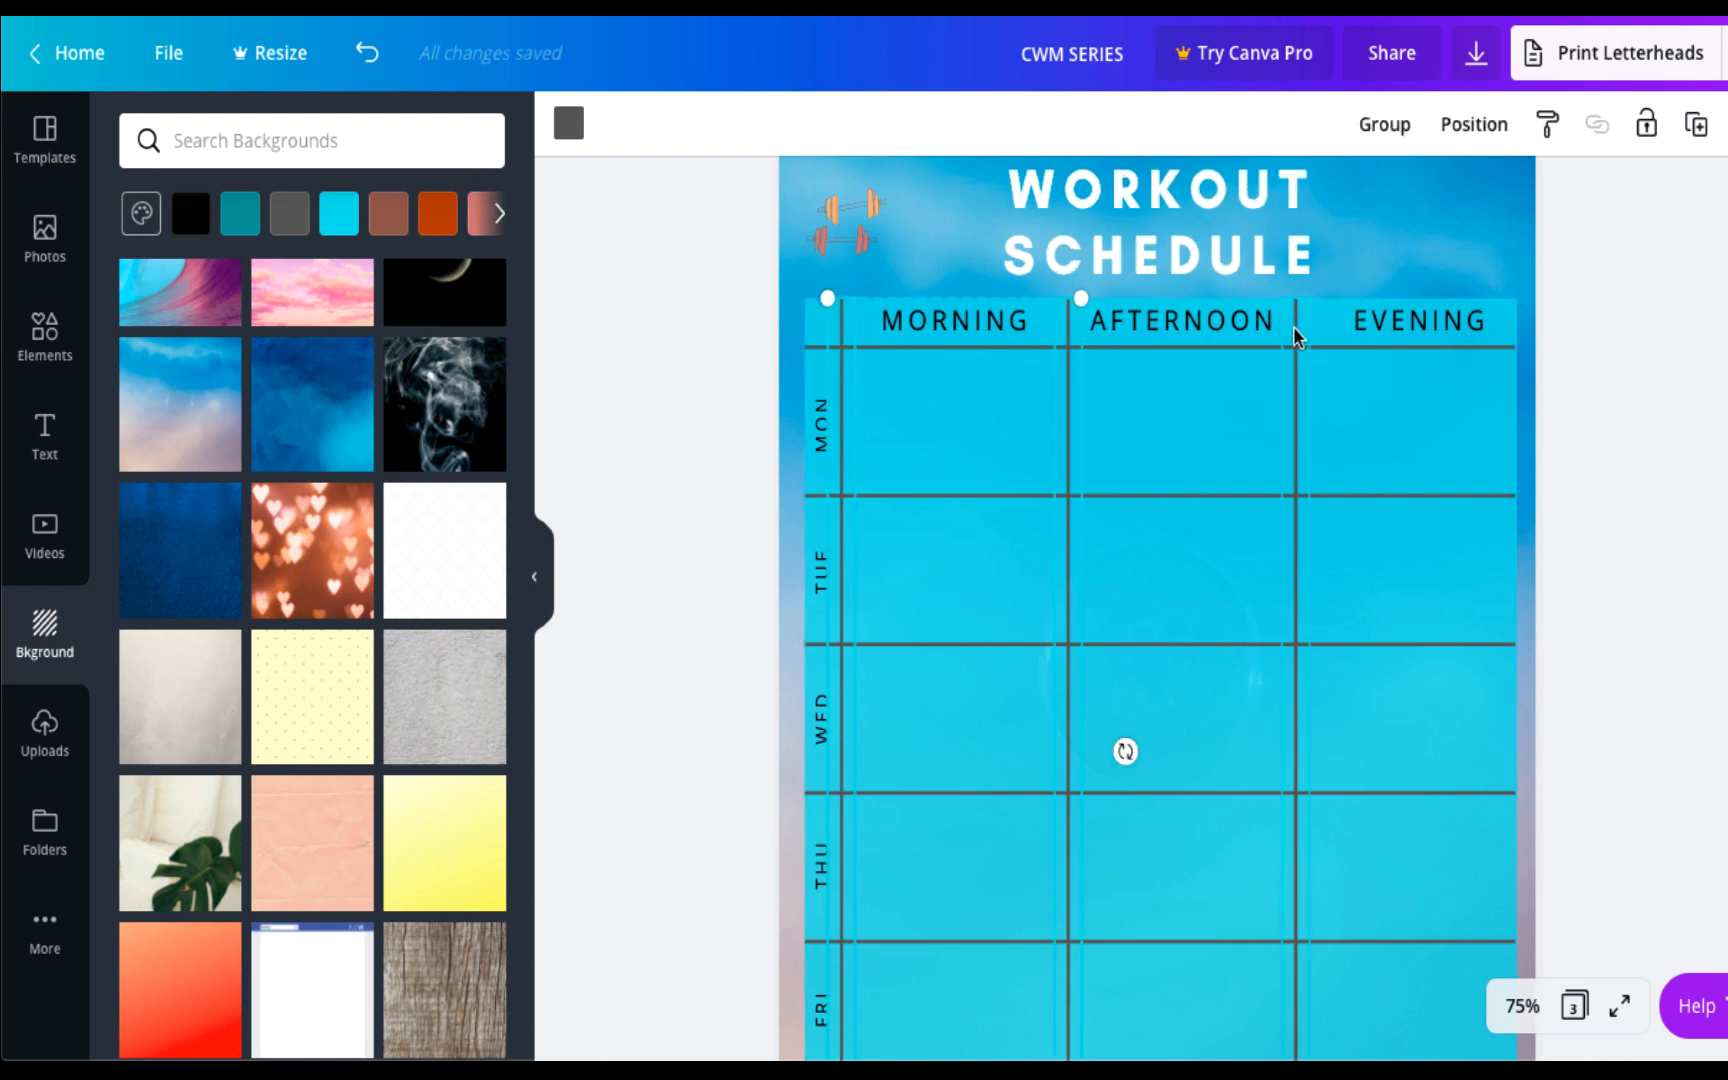
shift+click(1494, 346)
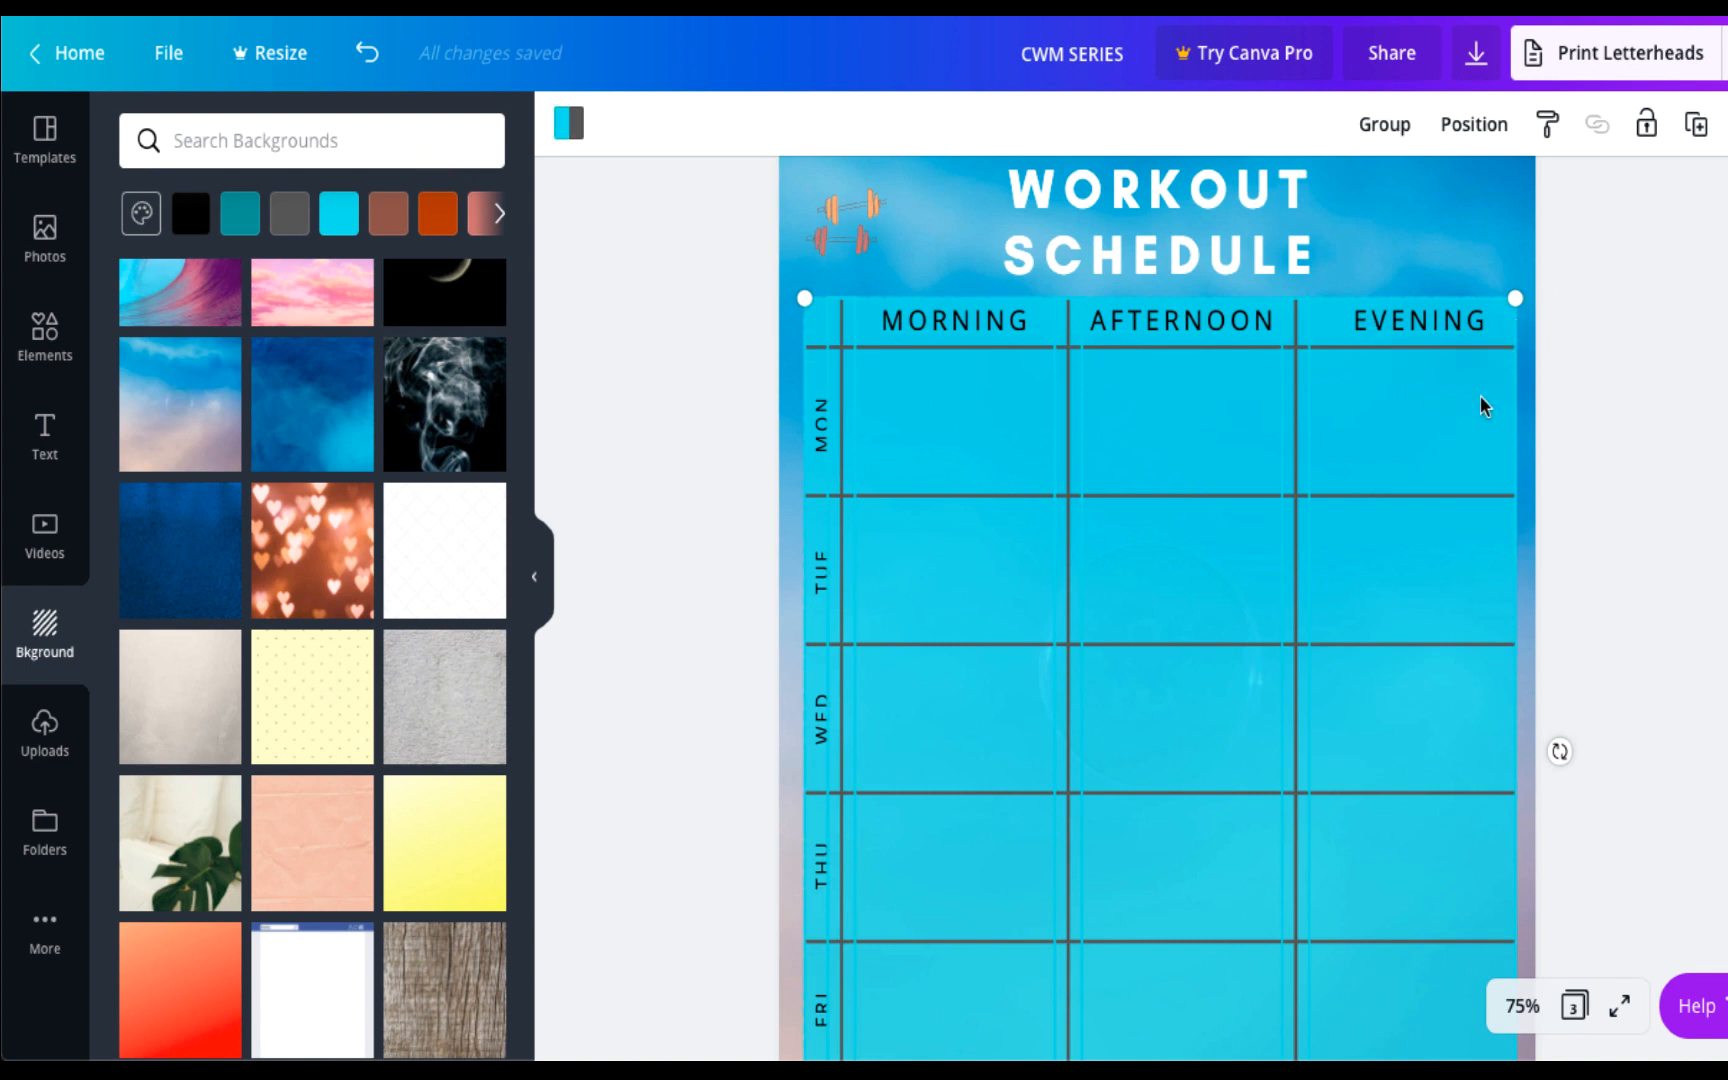
click(1571, 487)
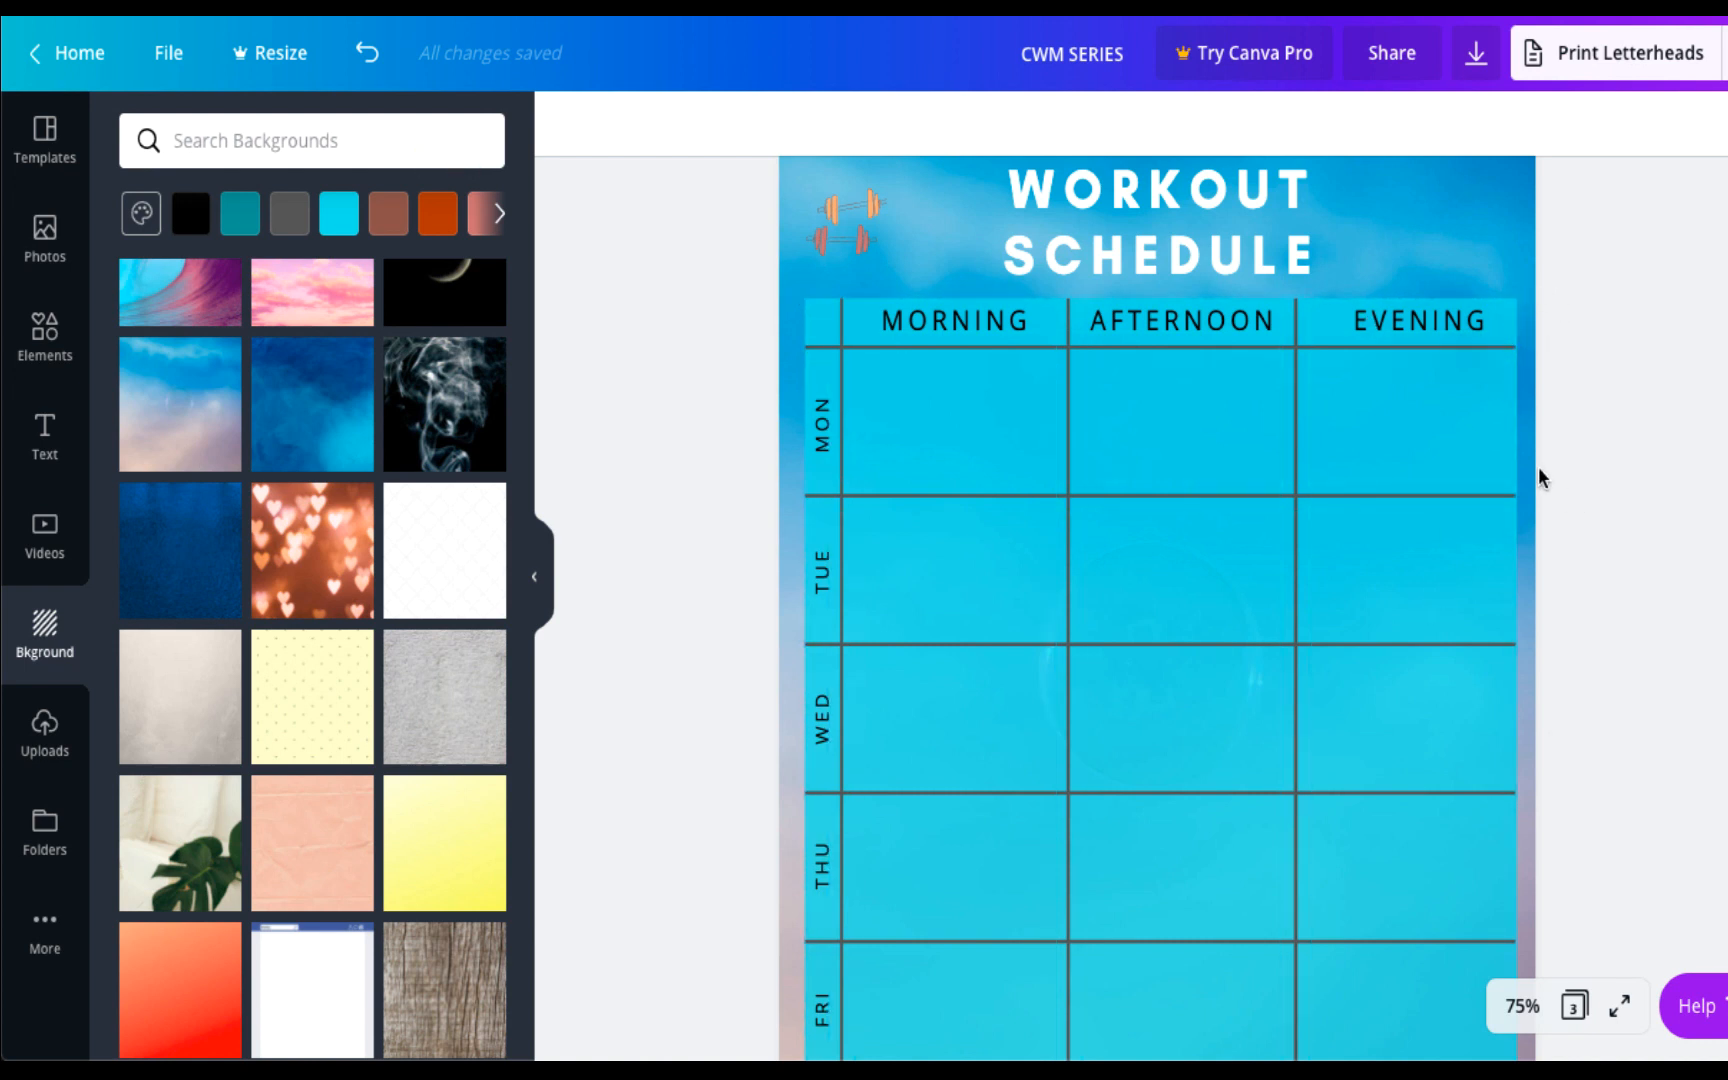
Change the color of the grid's three vertical lines to white.
click(1300, 357)
shift+click(1066, 350)
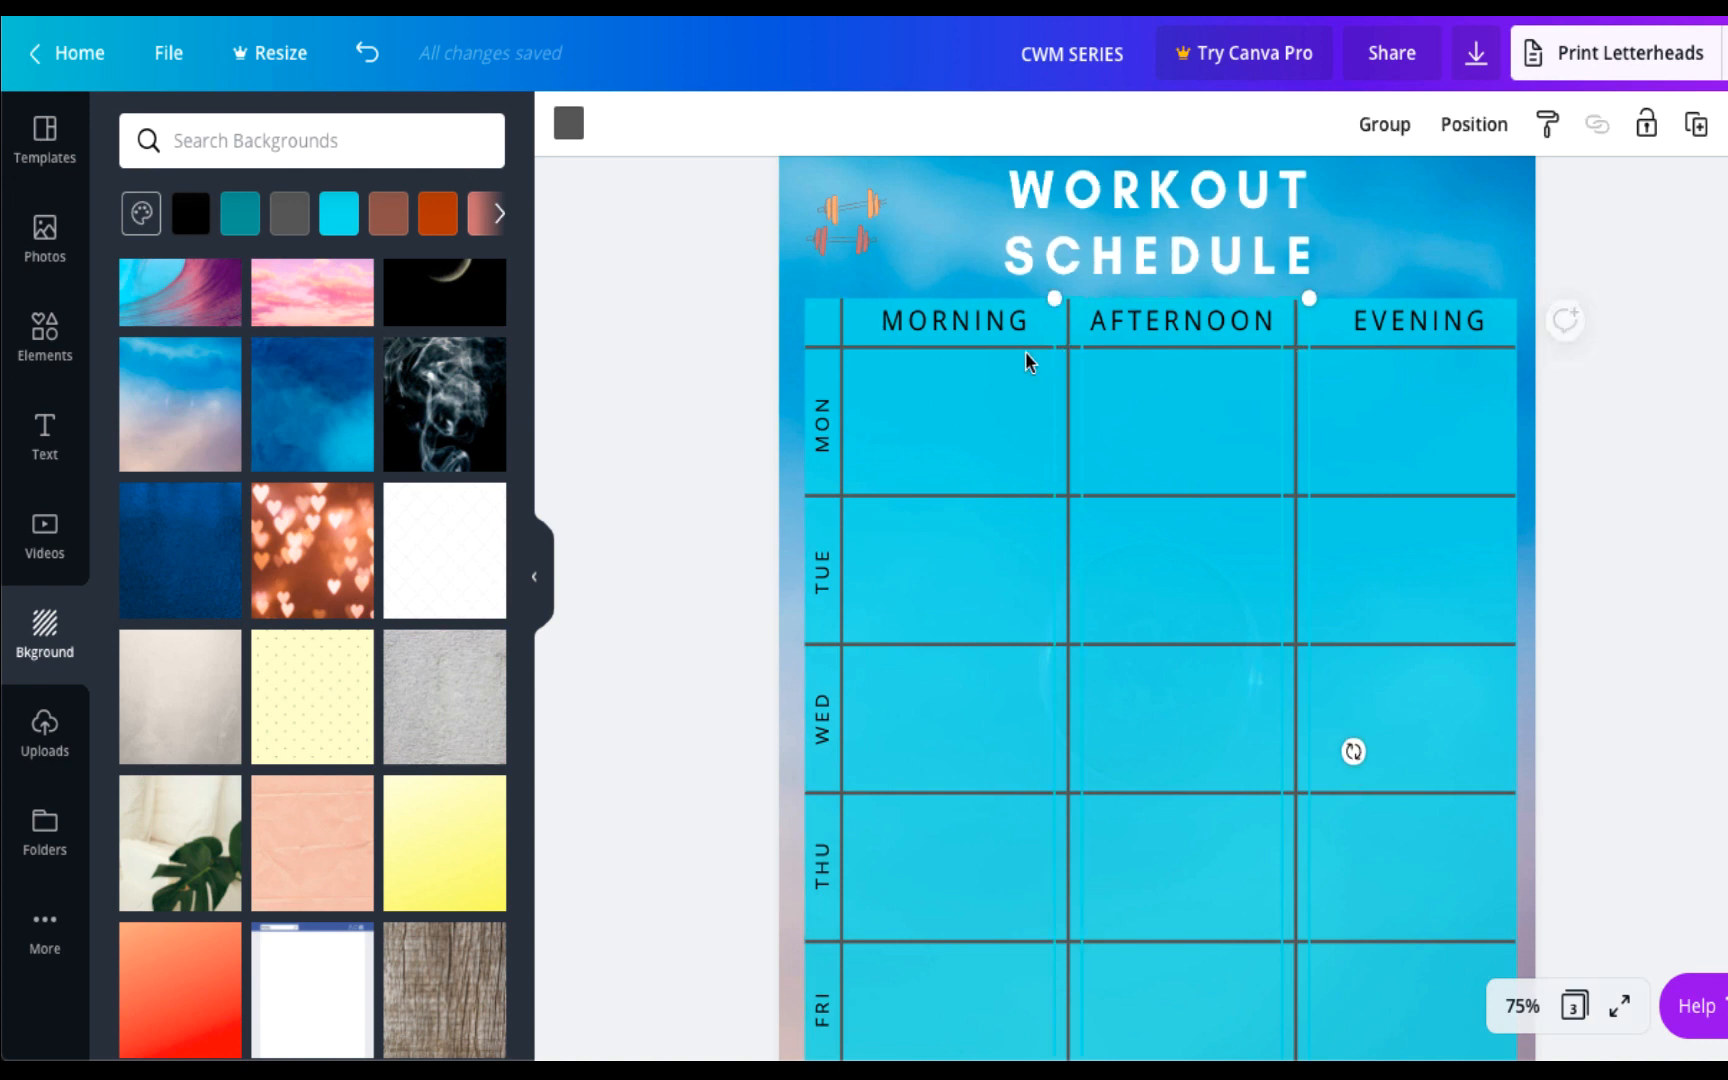
shift+click(841, 343)
click(567, 128)
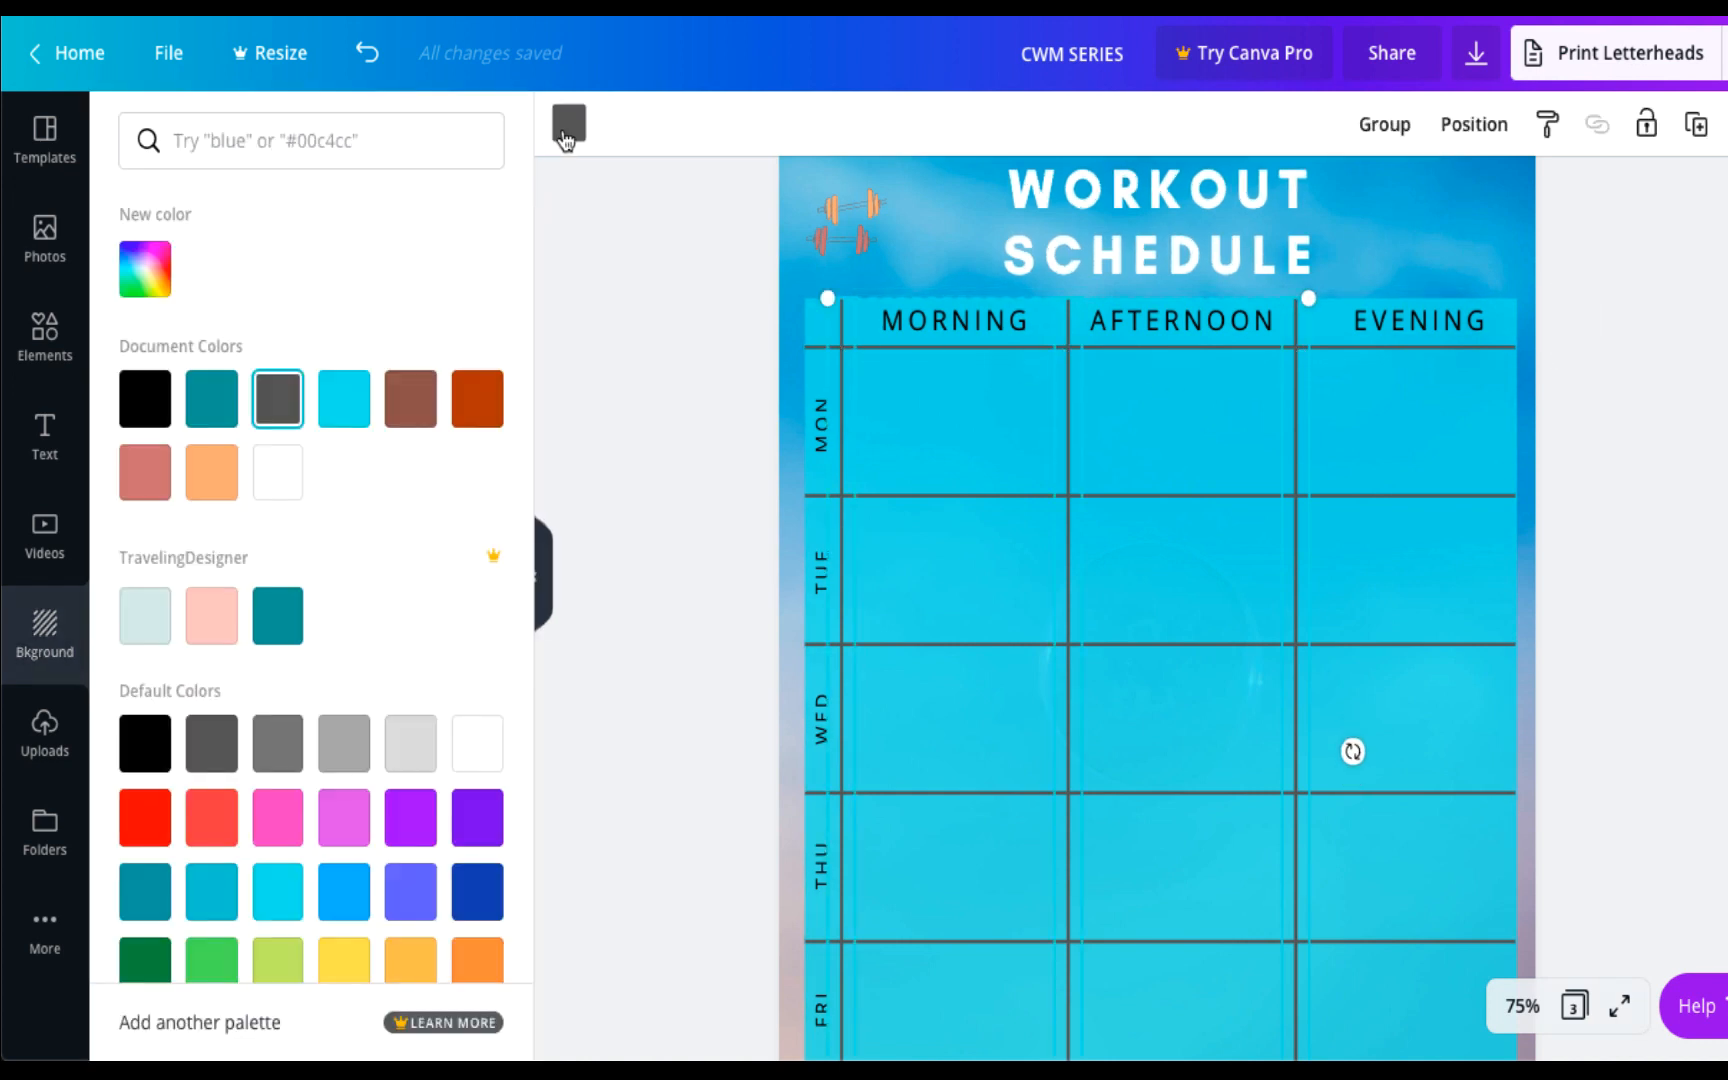
click(280, 472)
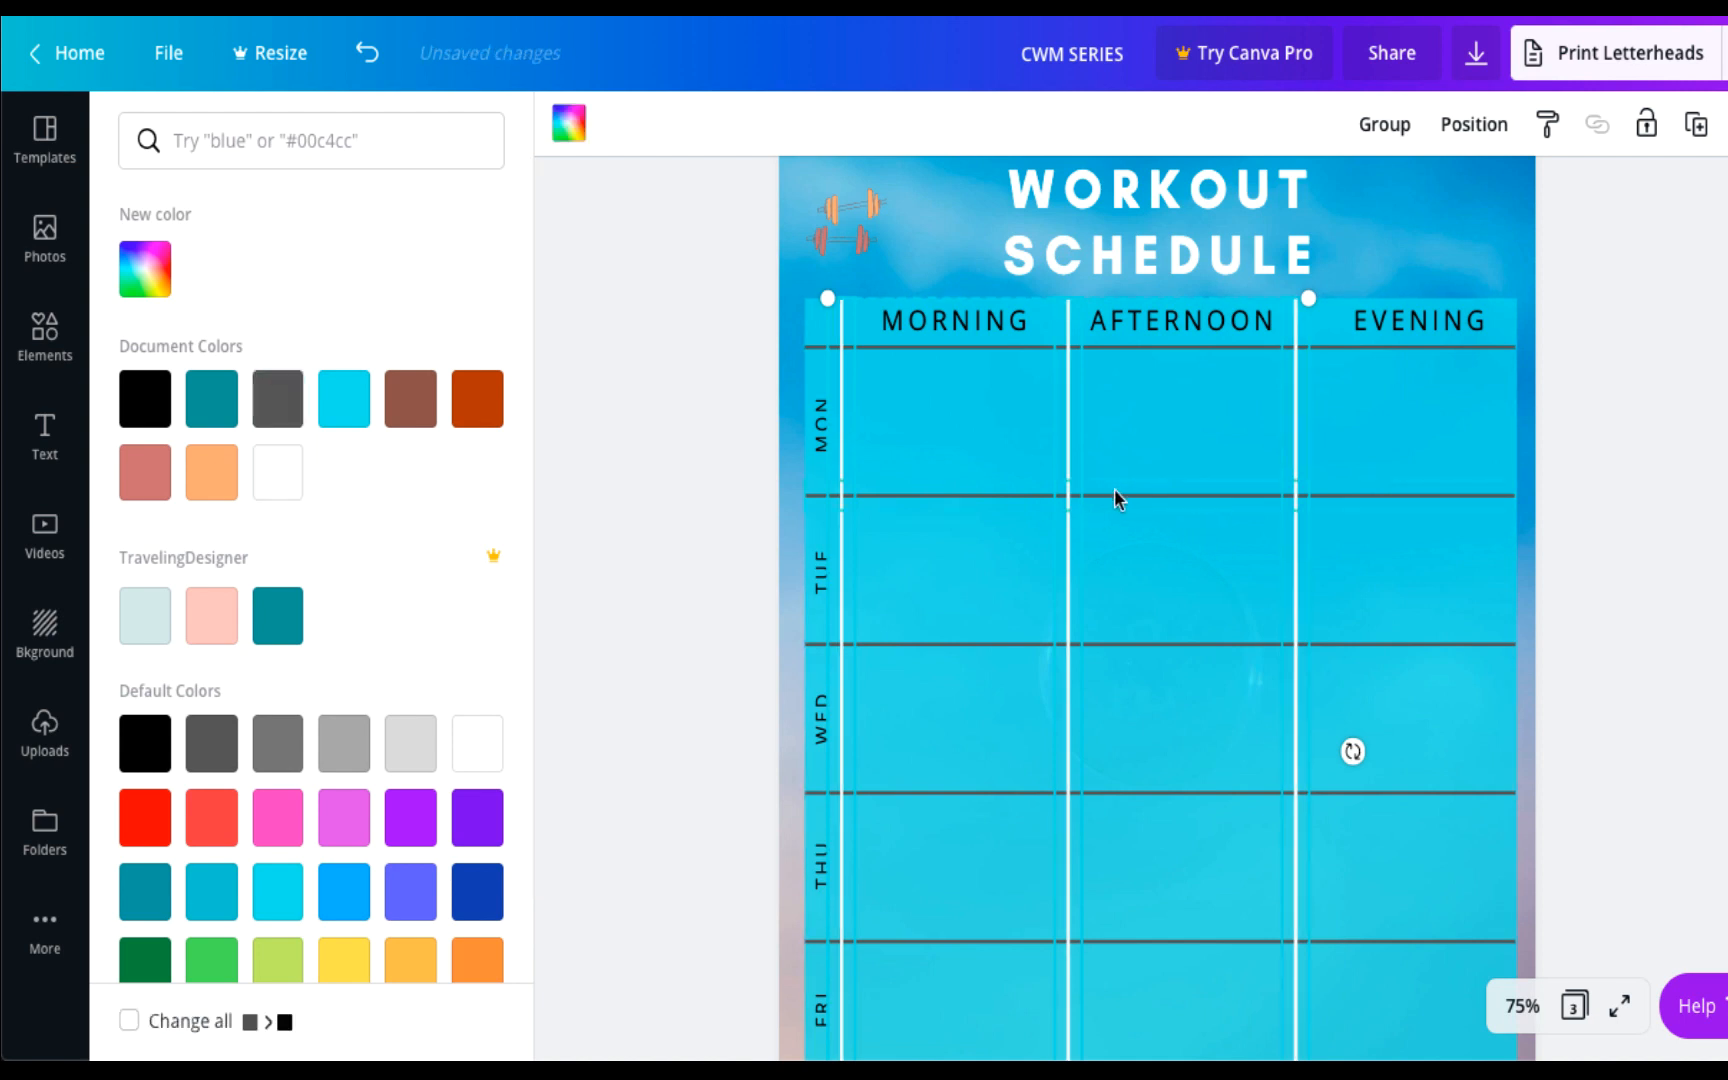
Change the color of all the grid's horizontal lines, from the header row down to the Fri/Sat divider, to white.
click(1116, 494)
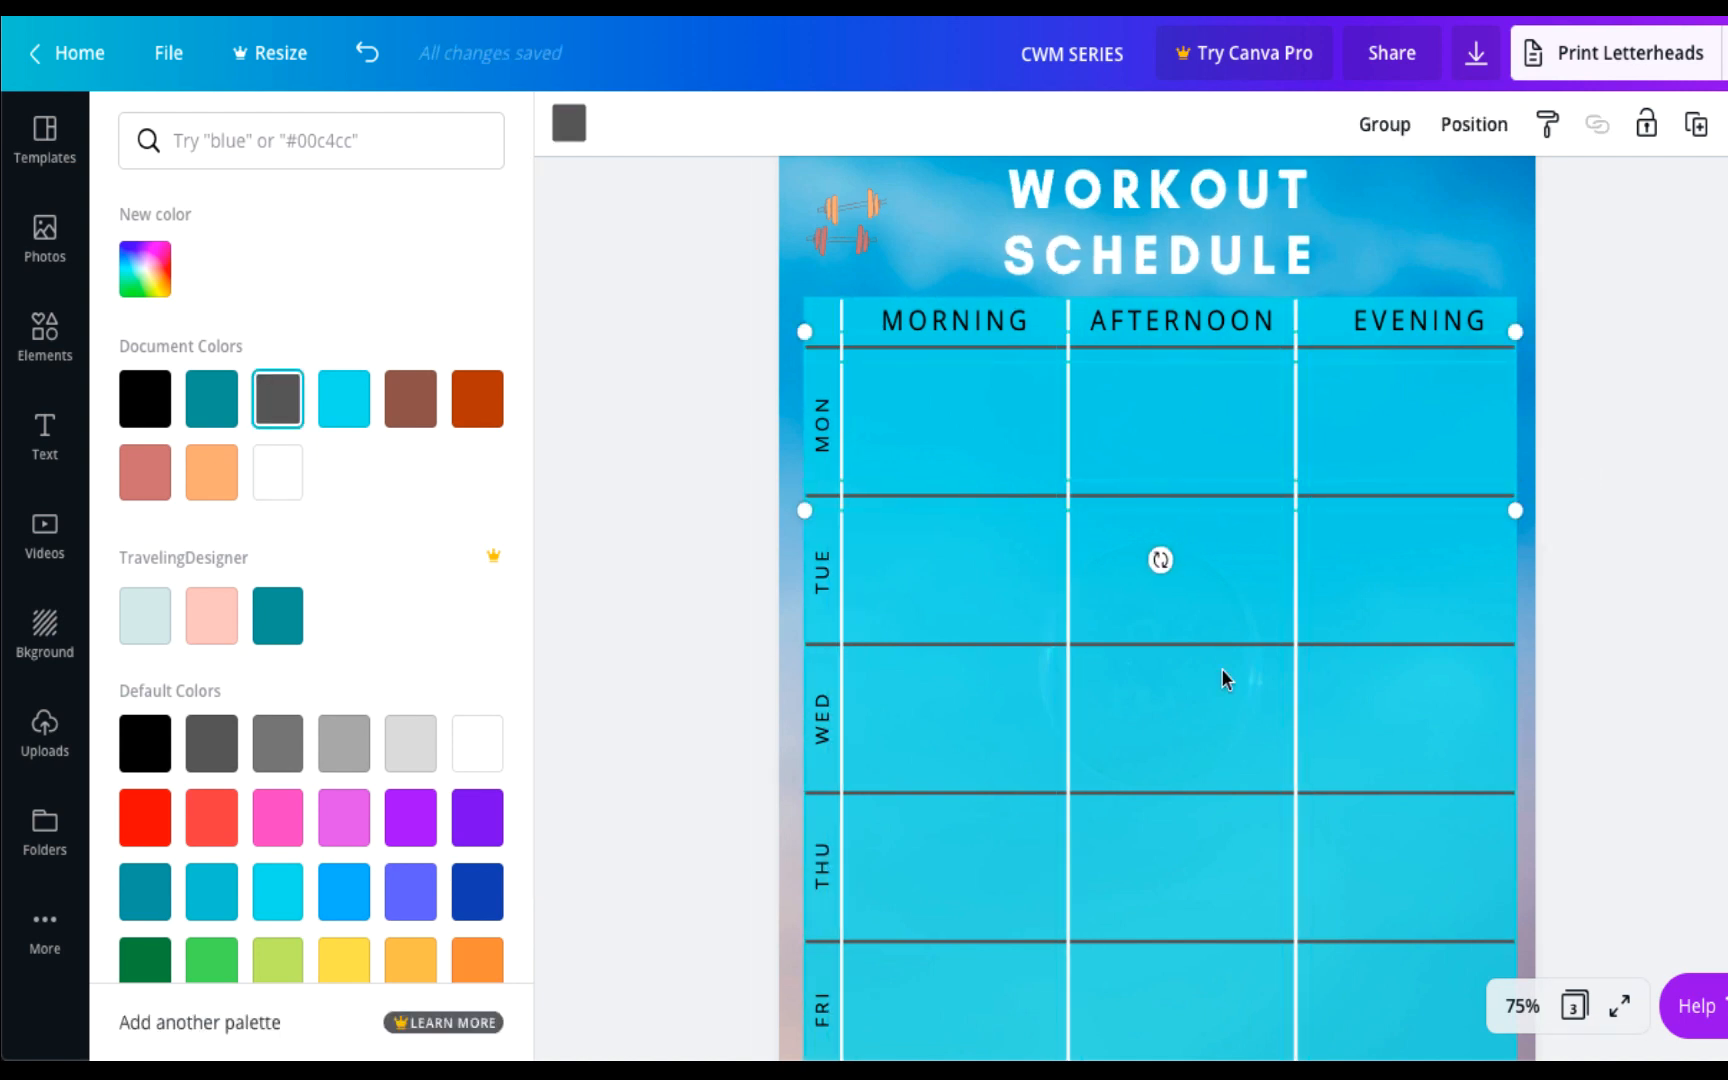
shift+click(1196, 645)
shift+click(1154, 791)
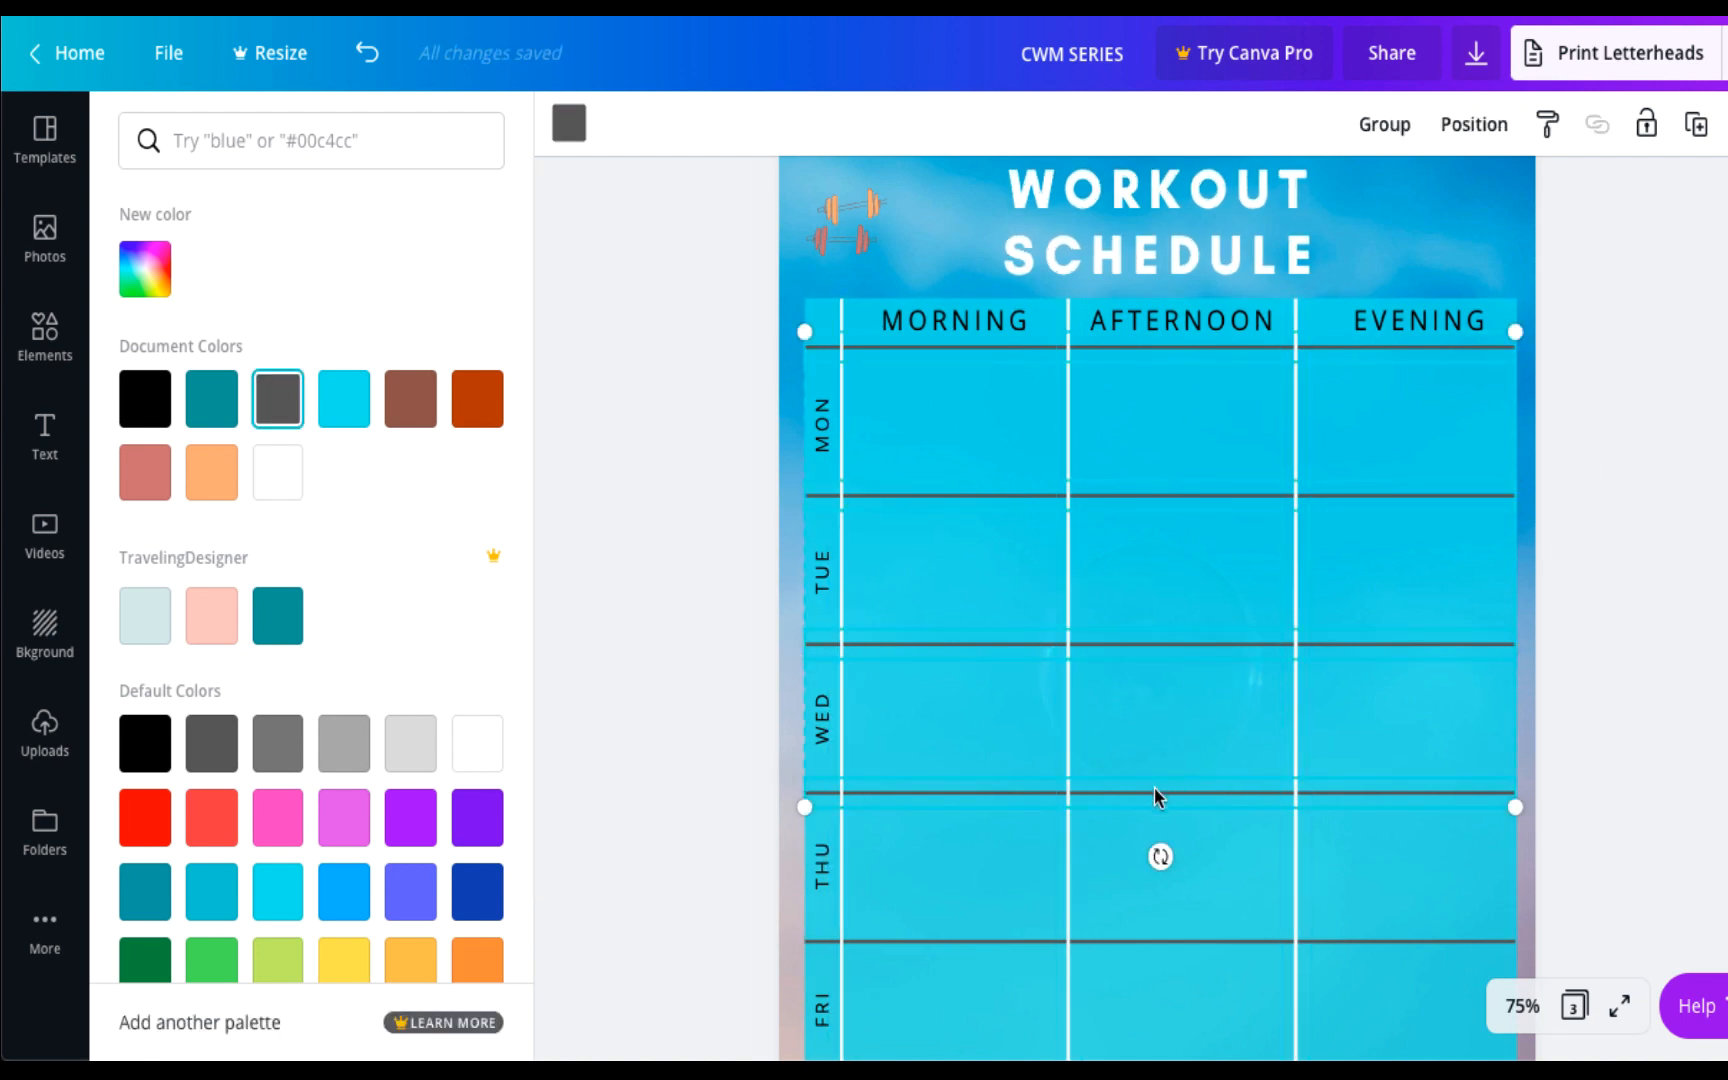
shift+click(1135, 940)
scroll(1135, 940, down, 3)
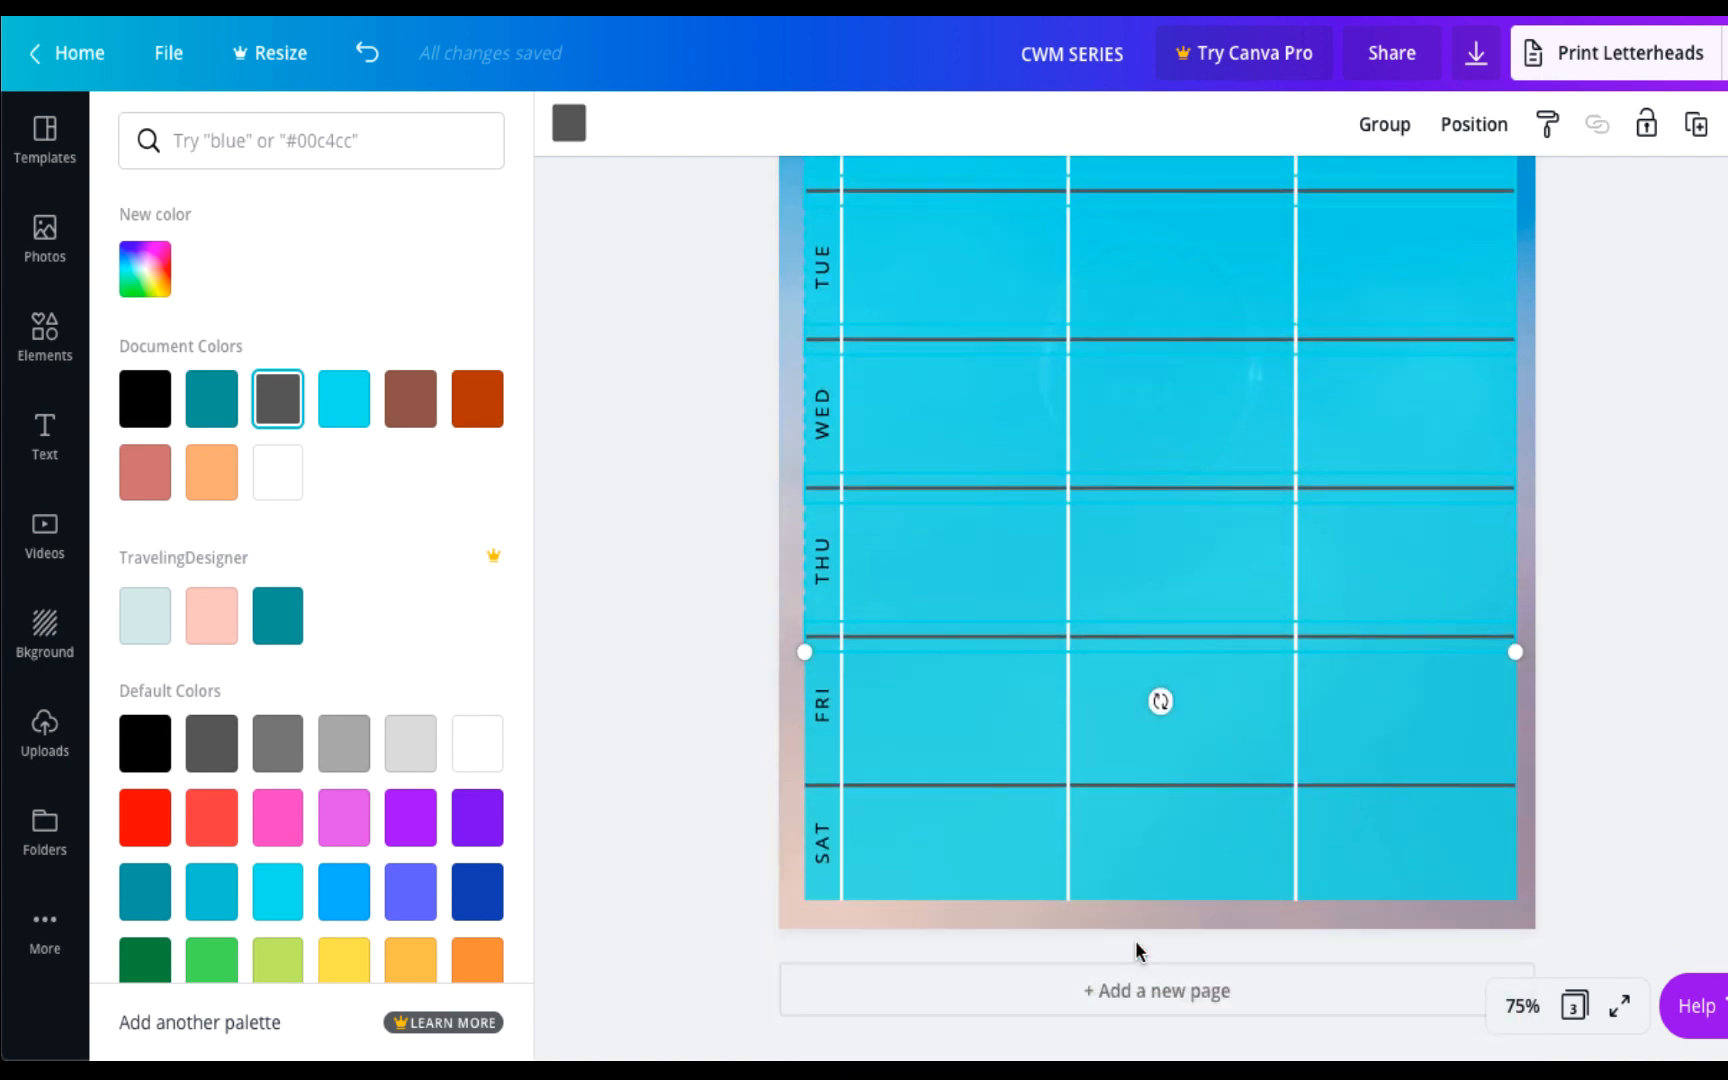
shift+click(1022, 783)
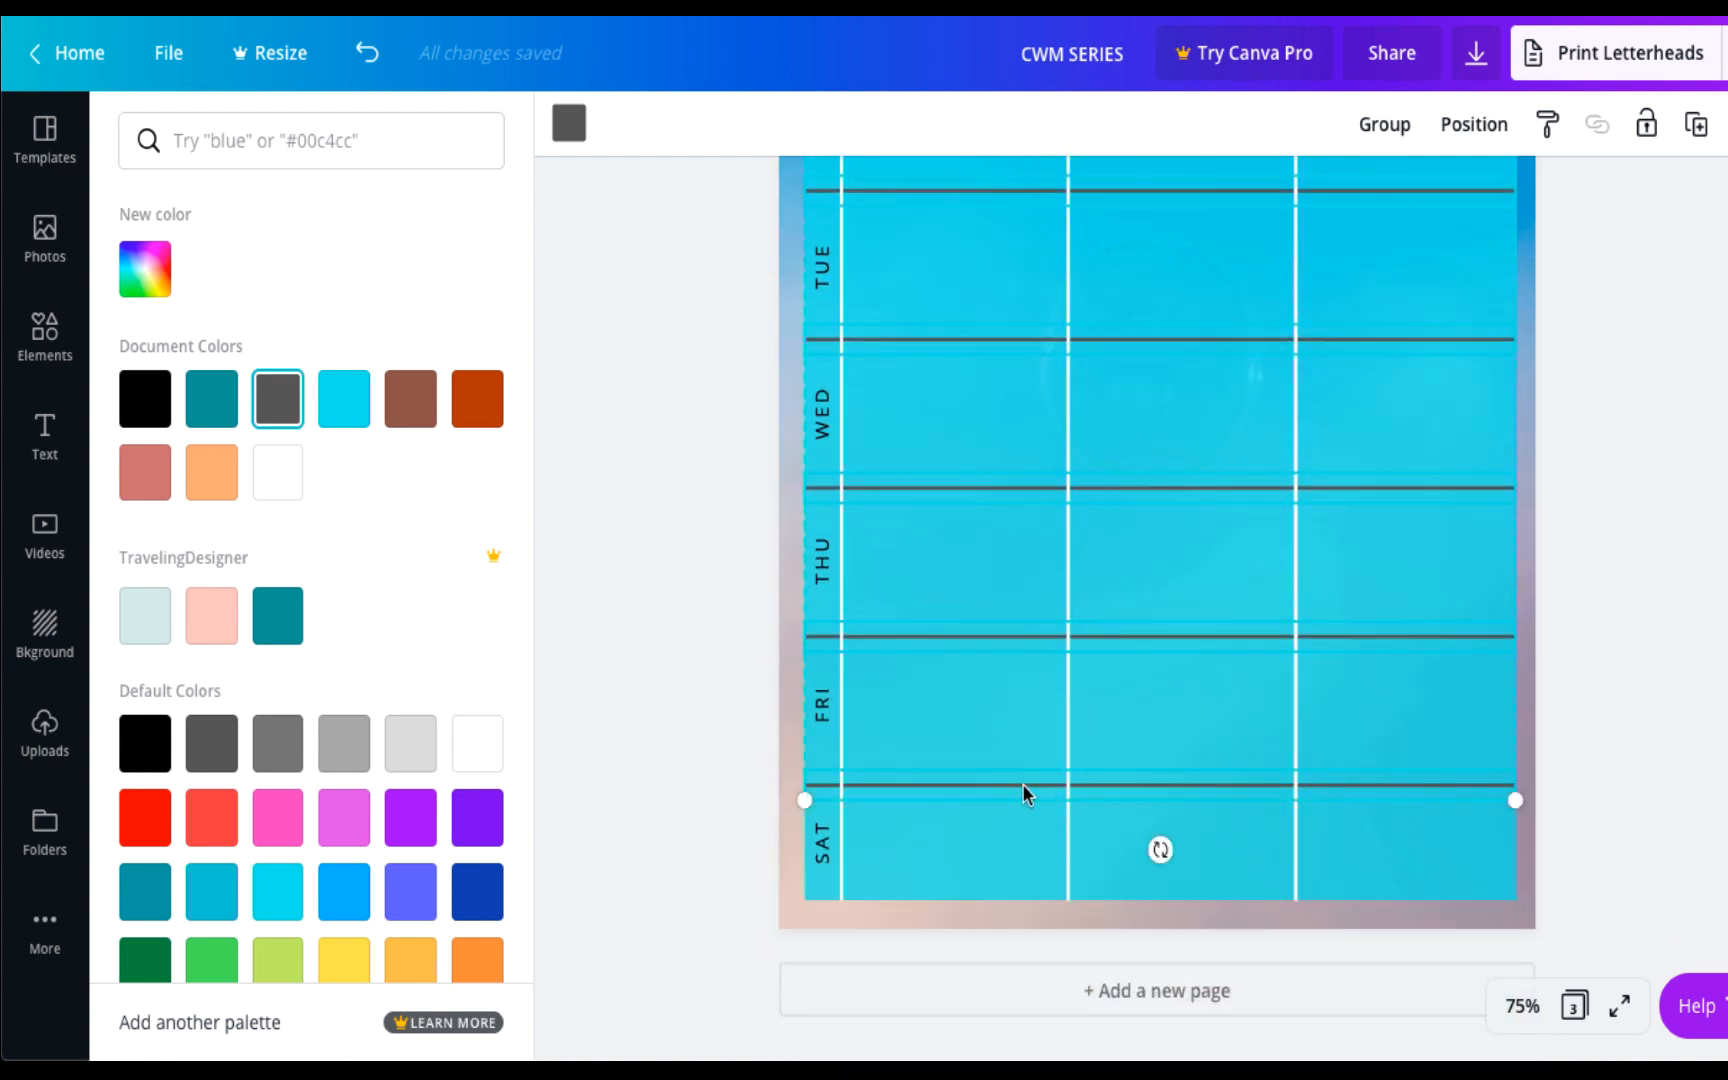
click(567, 118)
click(567, 120)
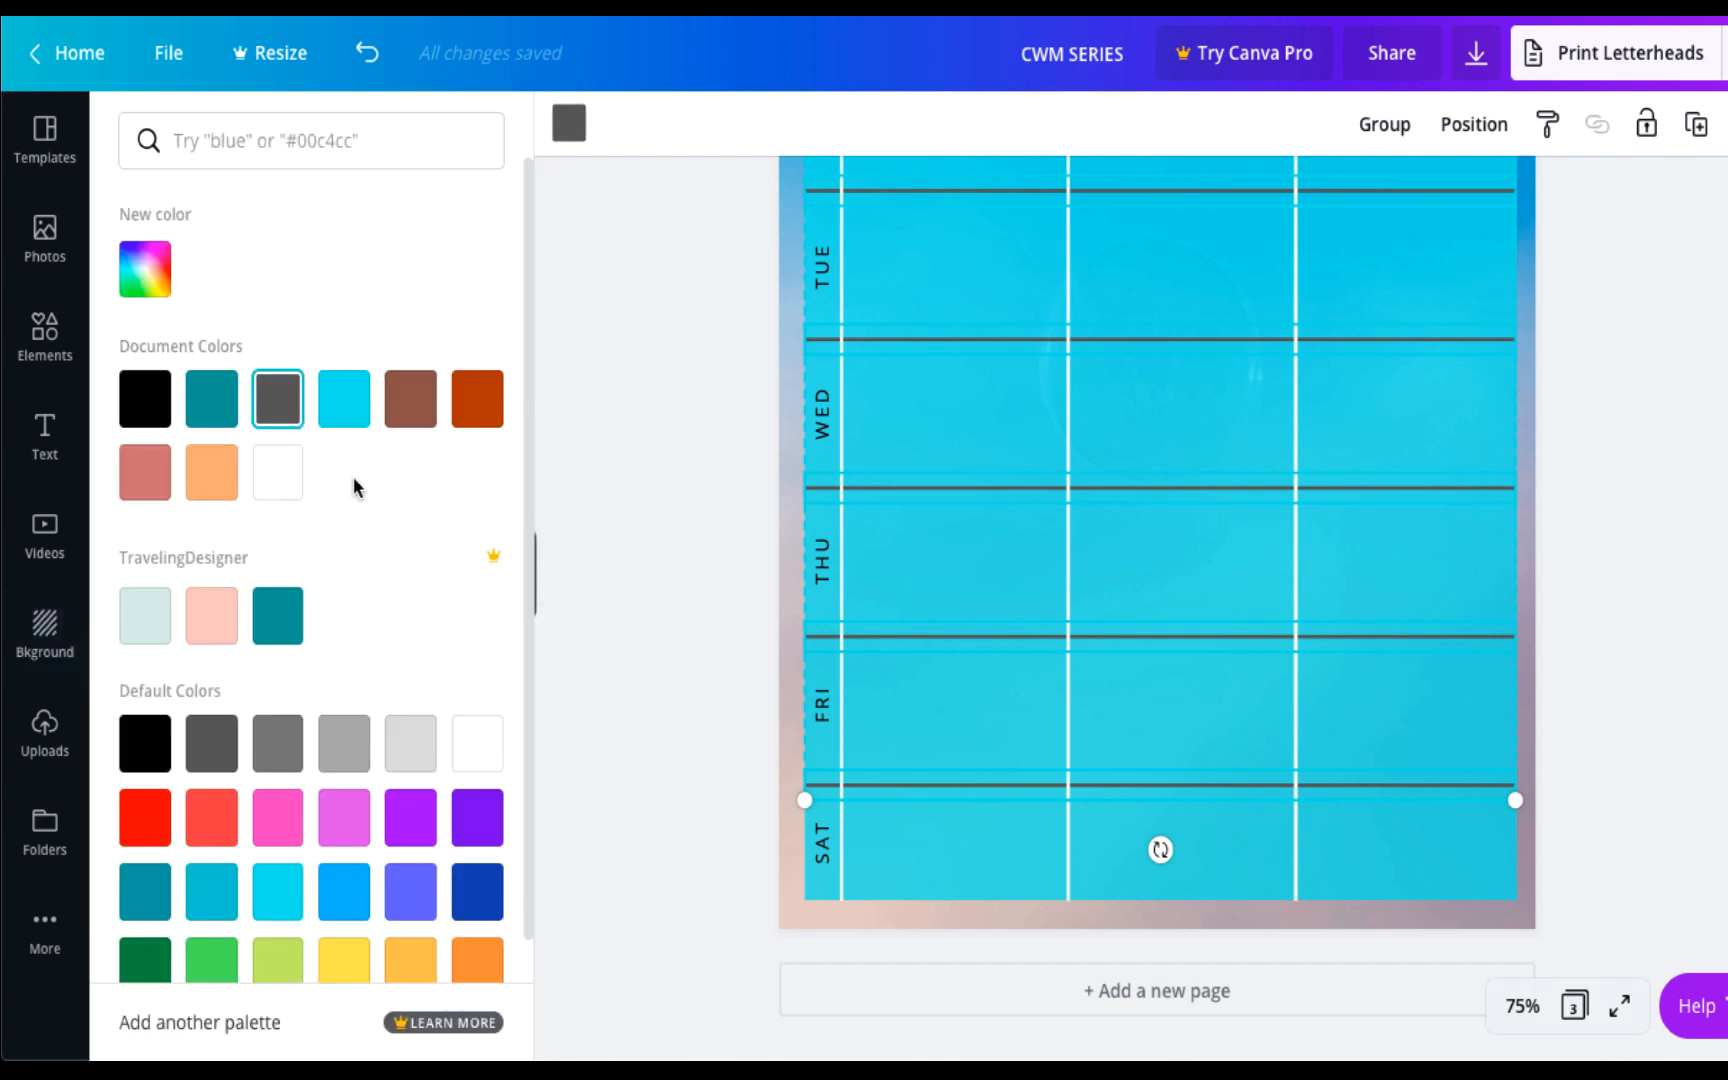
Enlarge the dumbbell graphic beside the title so it fills the header corner from the page's top edge to the grid.
scroll(591, 470, up, 2)
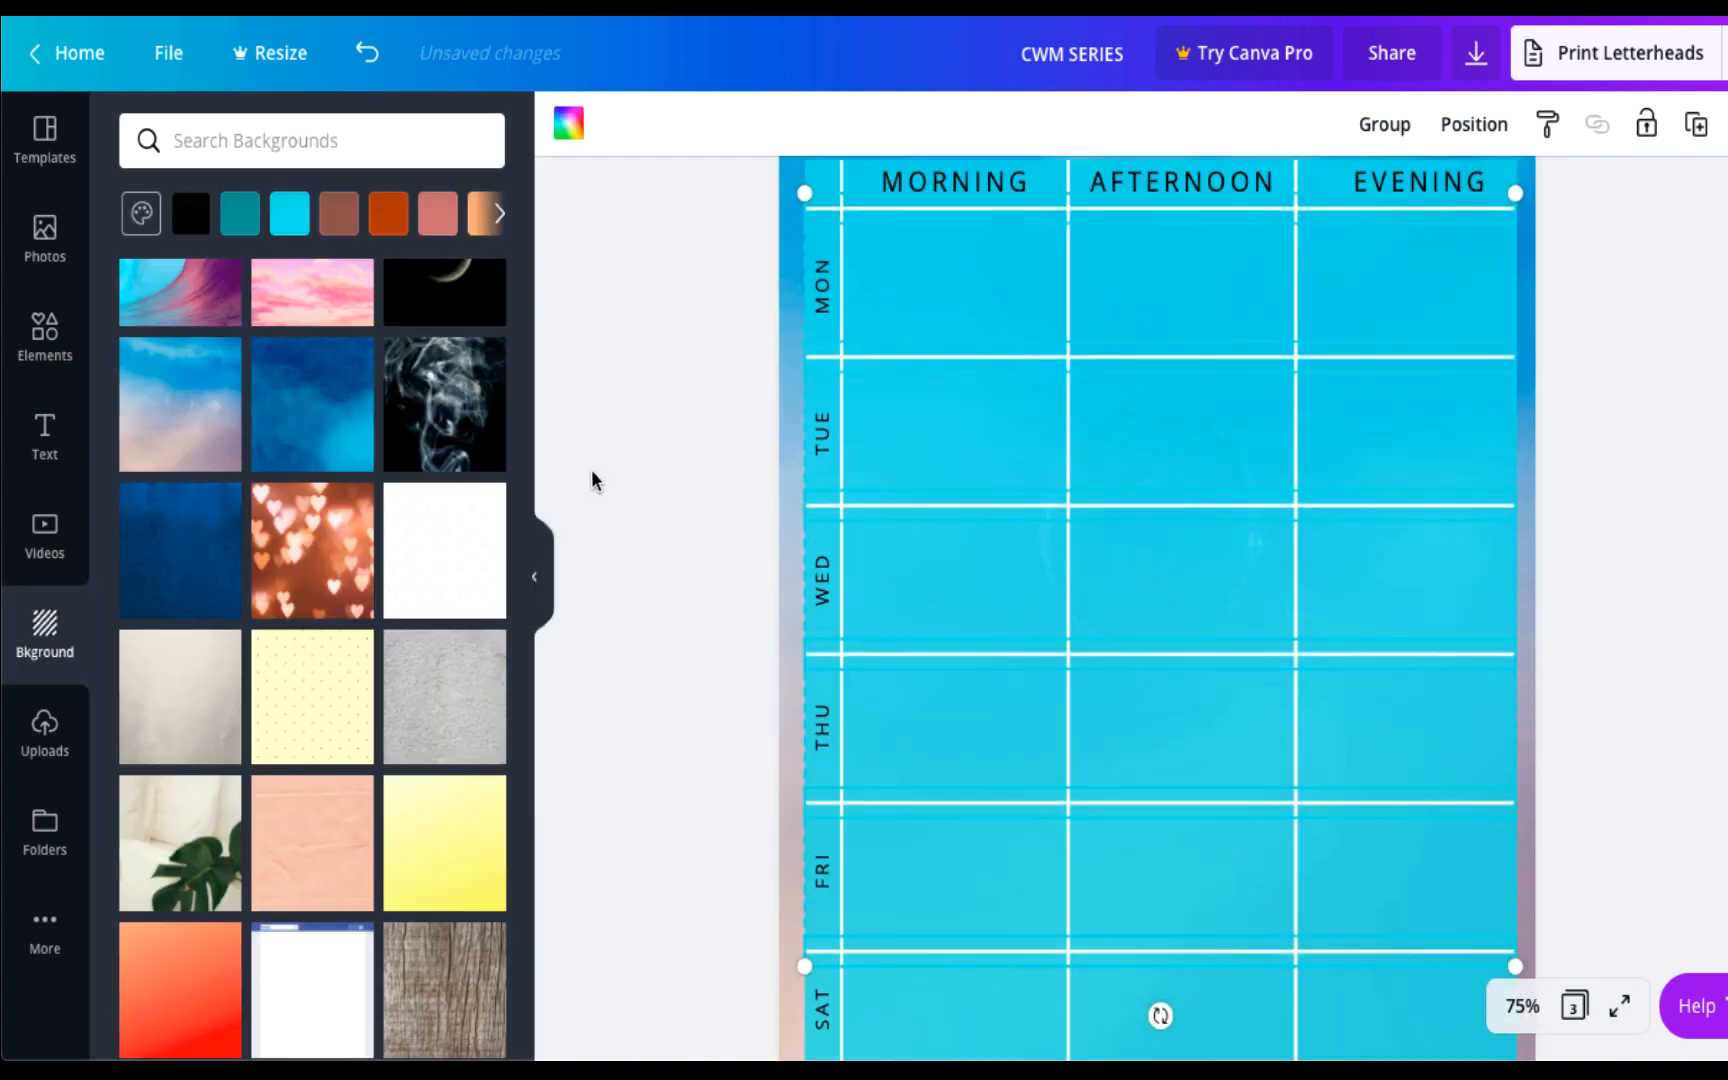
scroll(591, 471, up, 2)
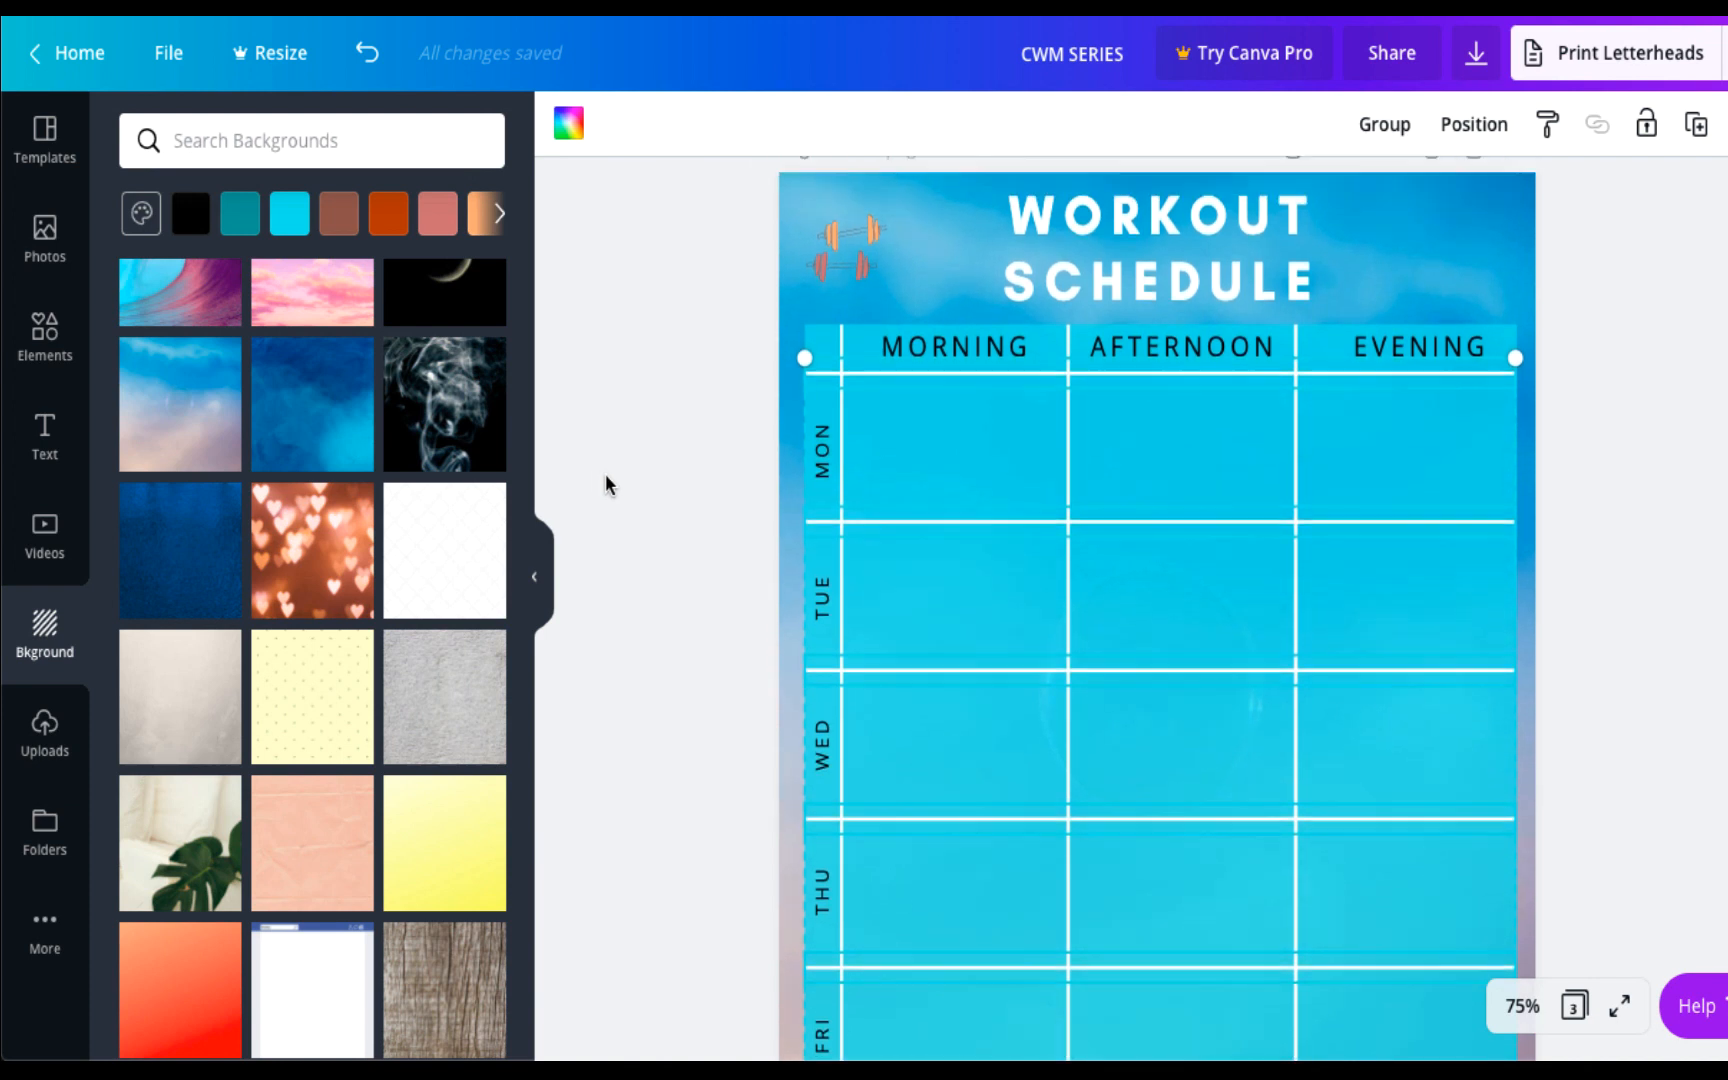
click(863, 265)
click(812, 290)
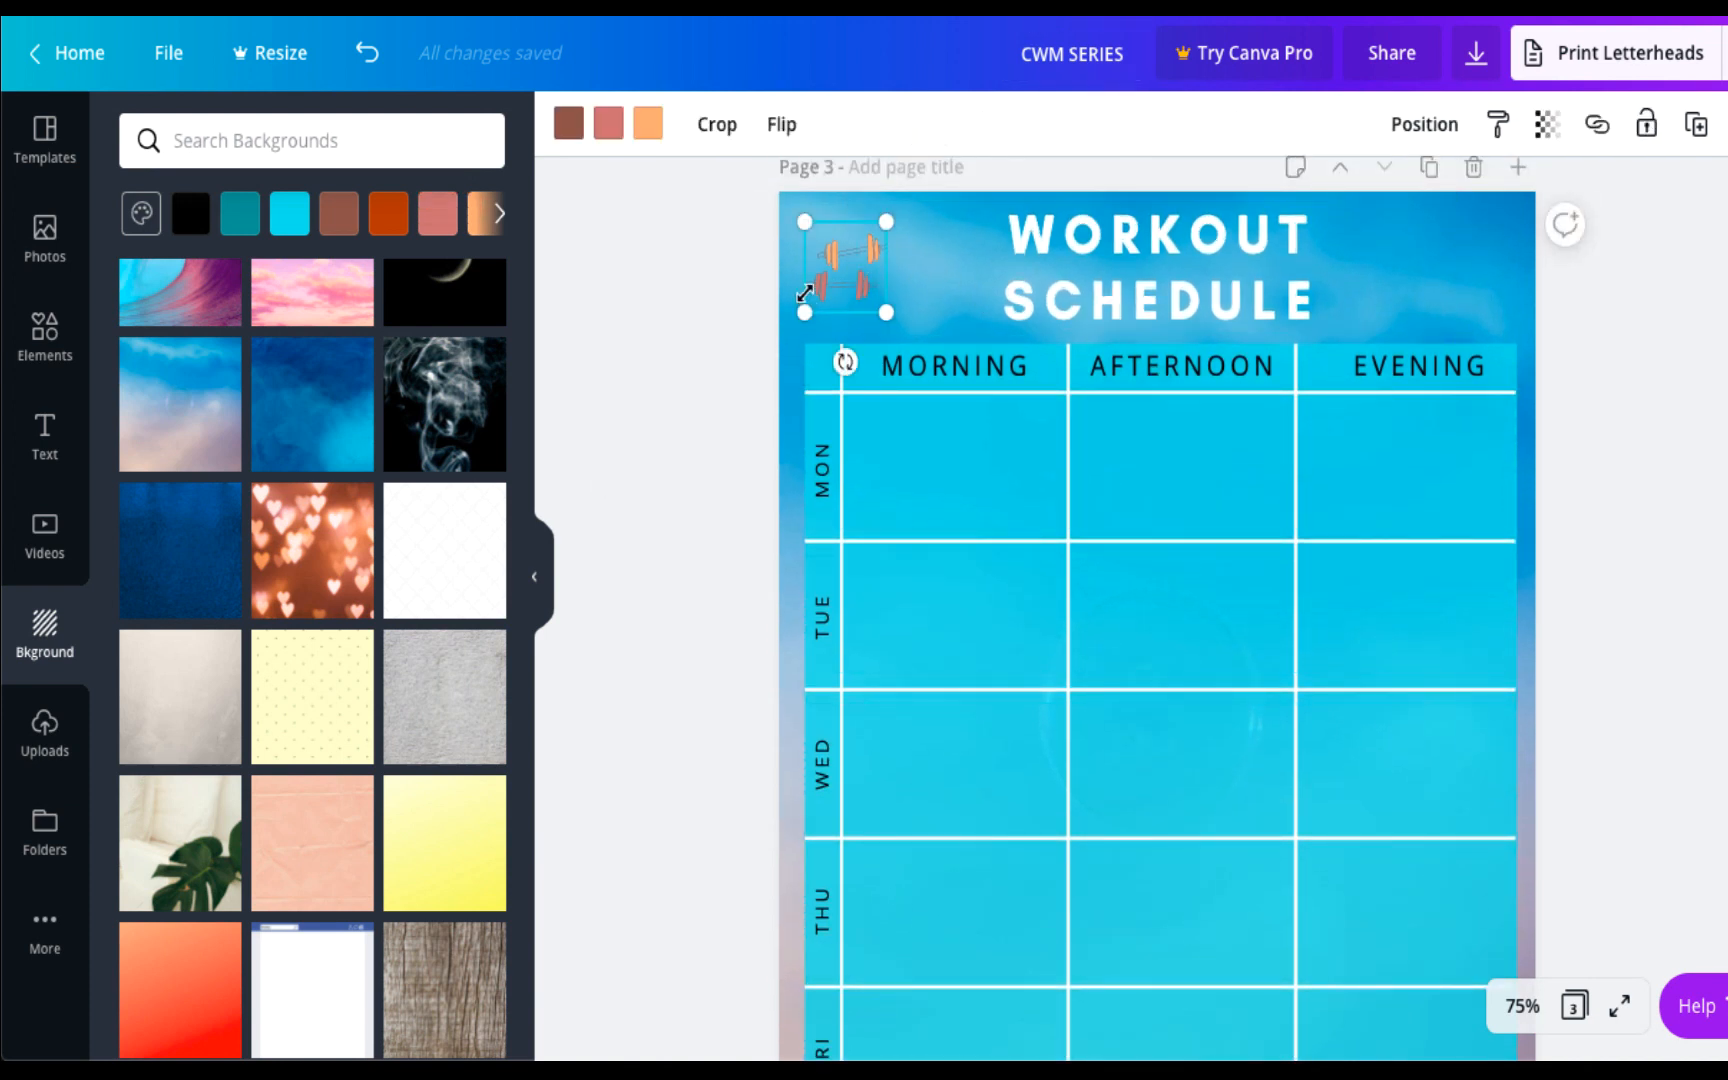
drag(884, 225, 913, 192)
drag(939, 331, 966, 362)
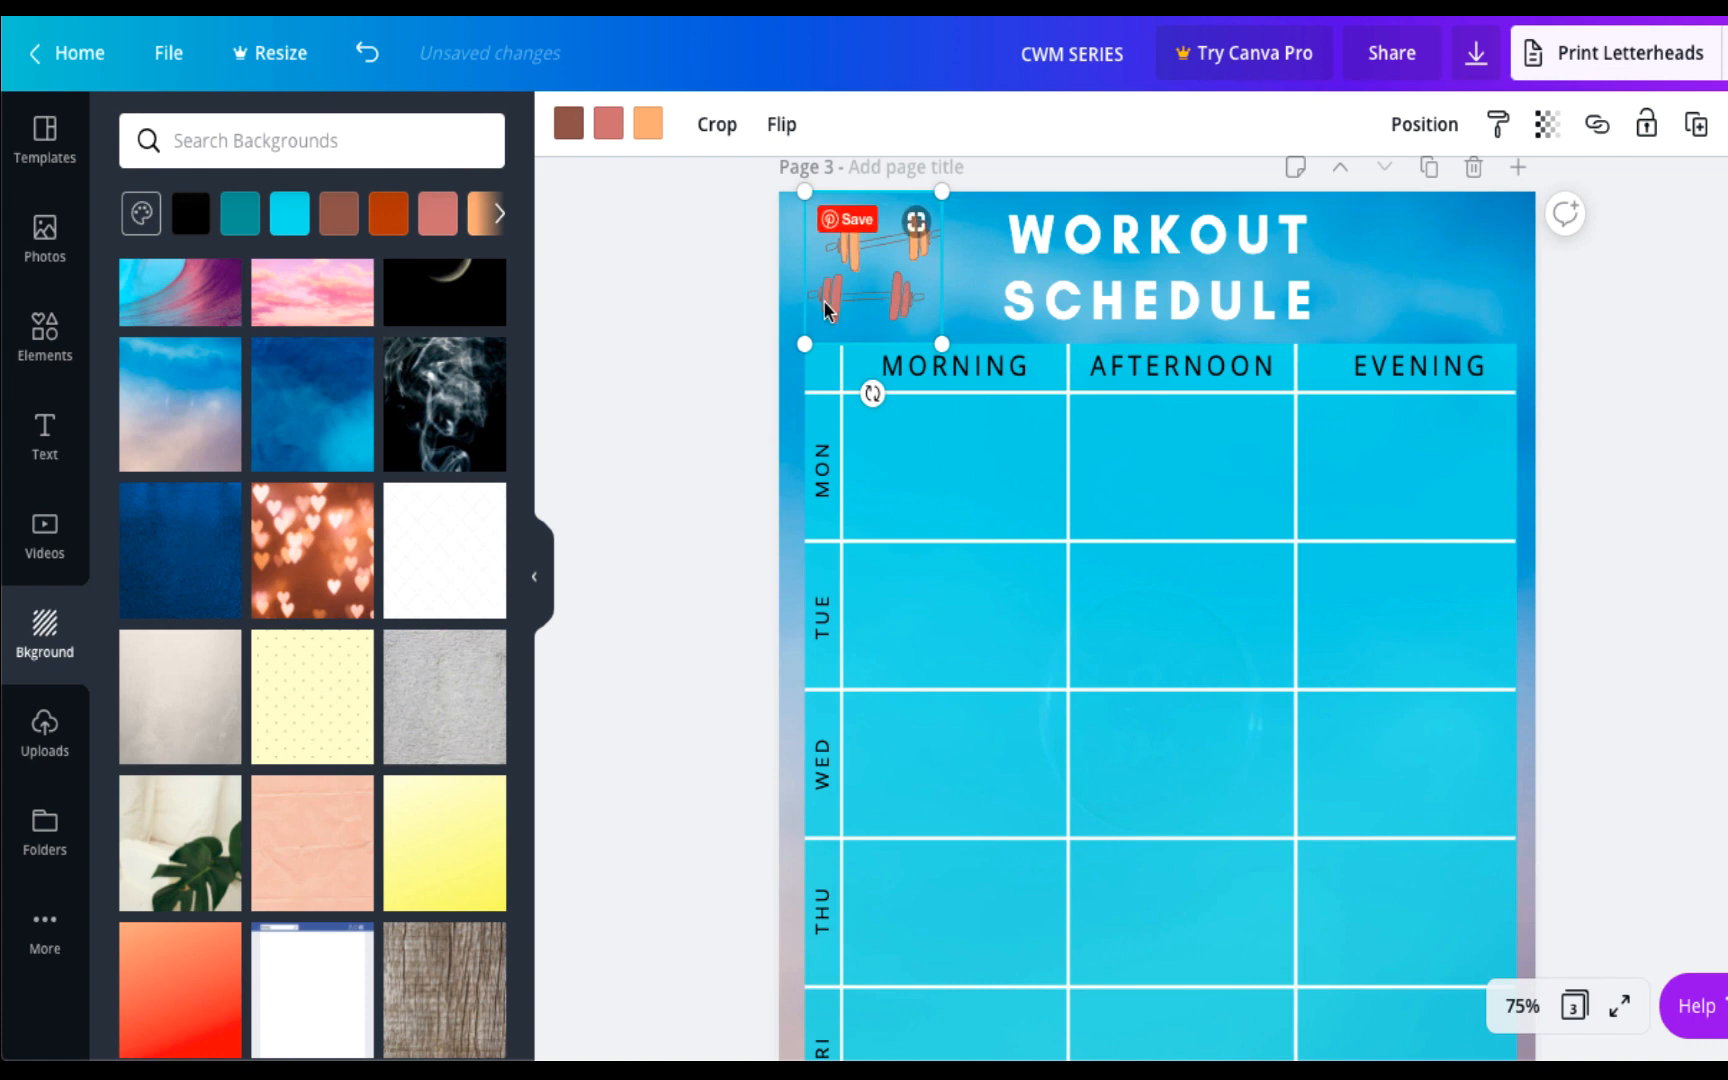
Duplicate the enlarged dumbbell graphic and place the copy on the opposite side of the WORKOUT SCHEDULE title, level with the original.
key(ctrl+d)
drag(826, 310, 1383, 307)
click(1639, 333)
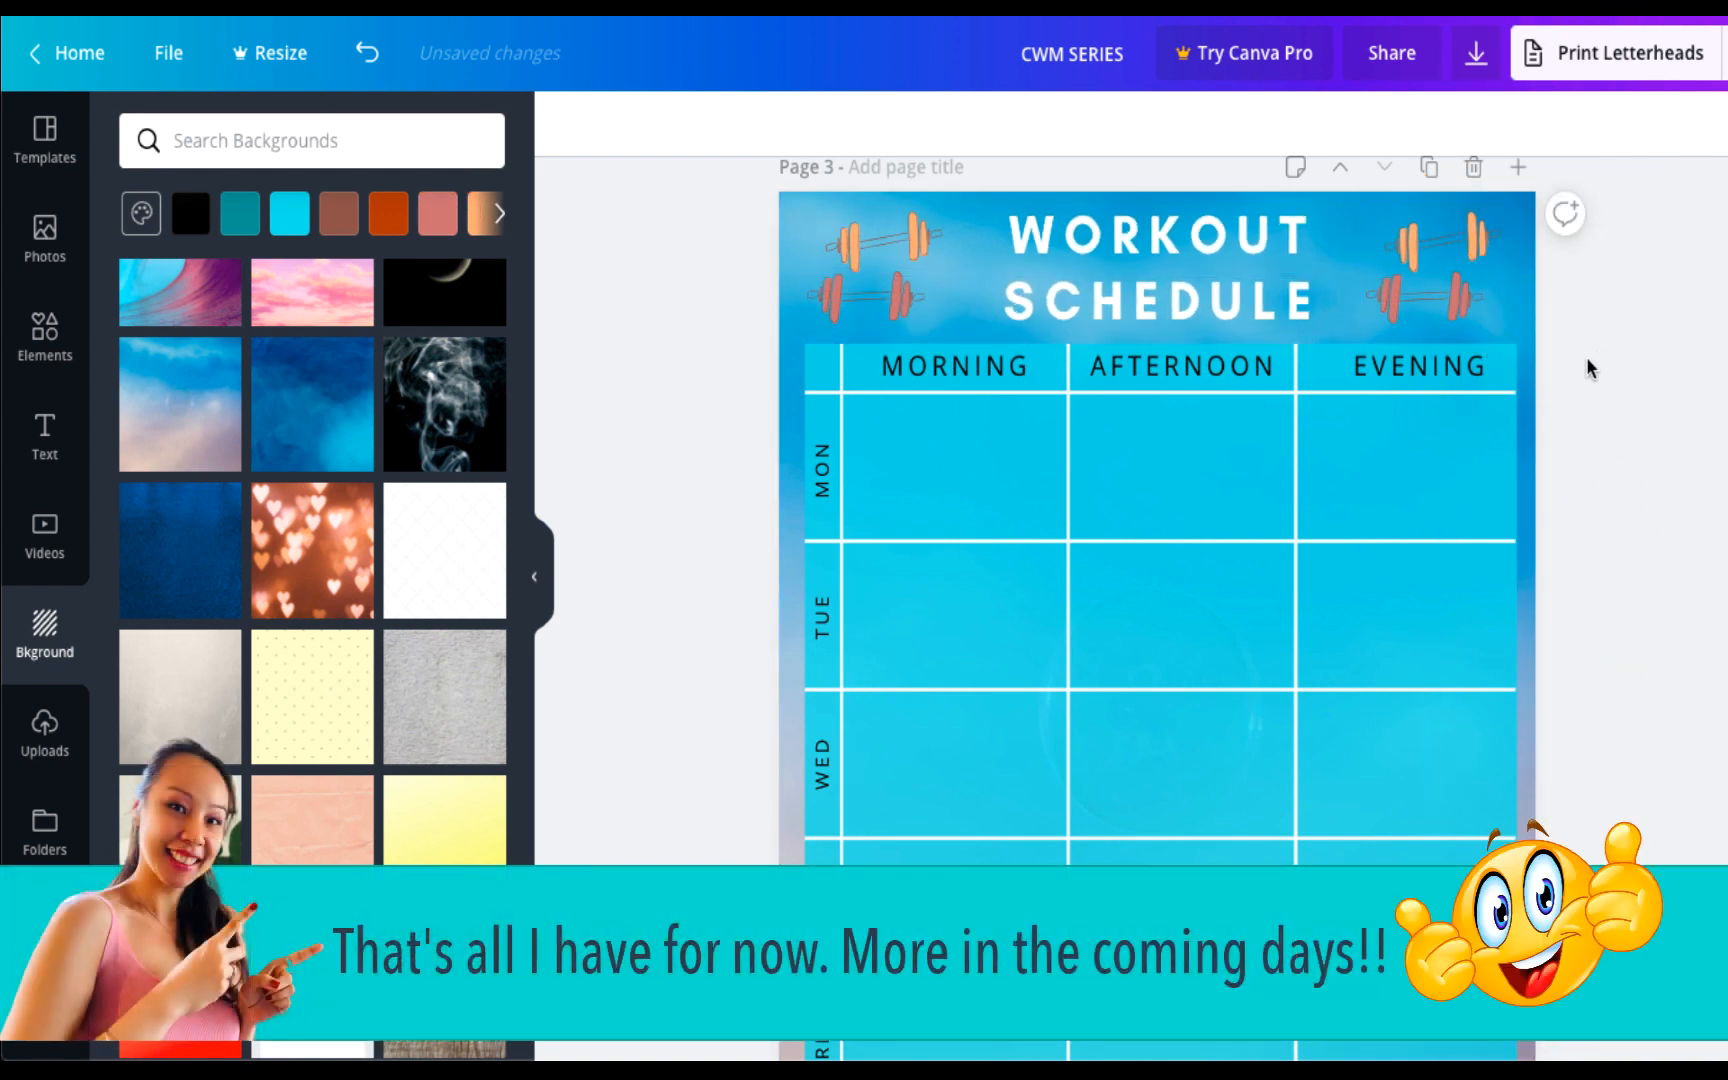
Set the transparency of the cyan panel behind the grid to 58.
key(ctrl+minus)
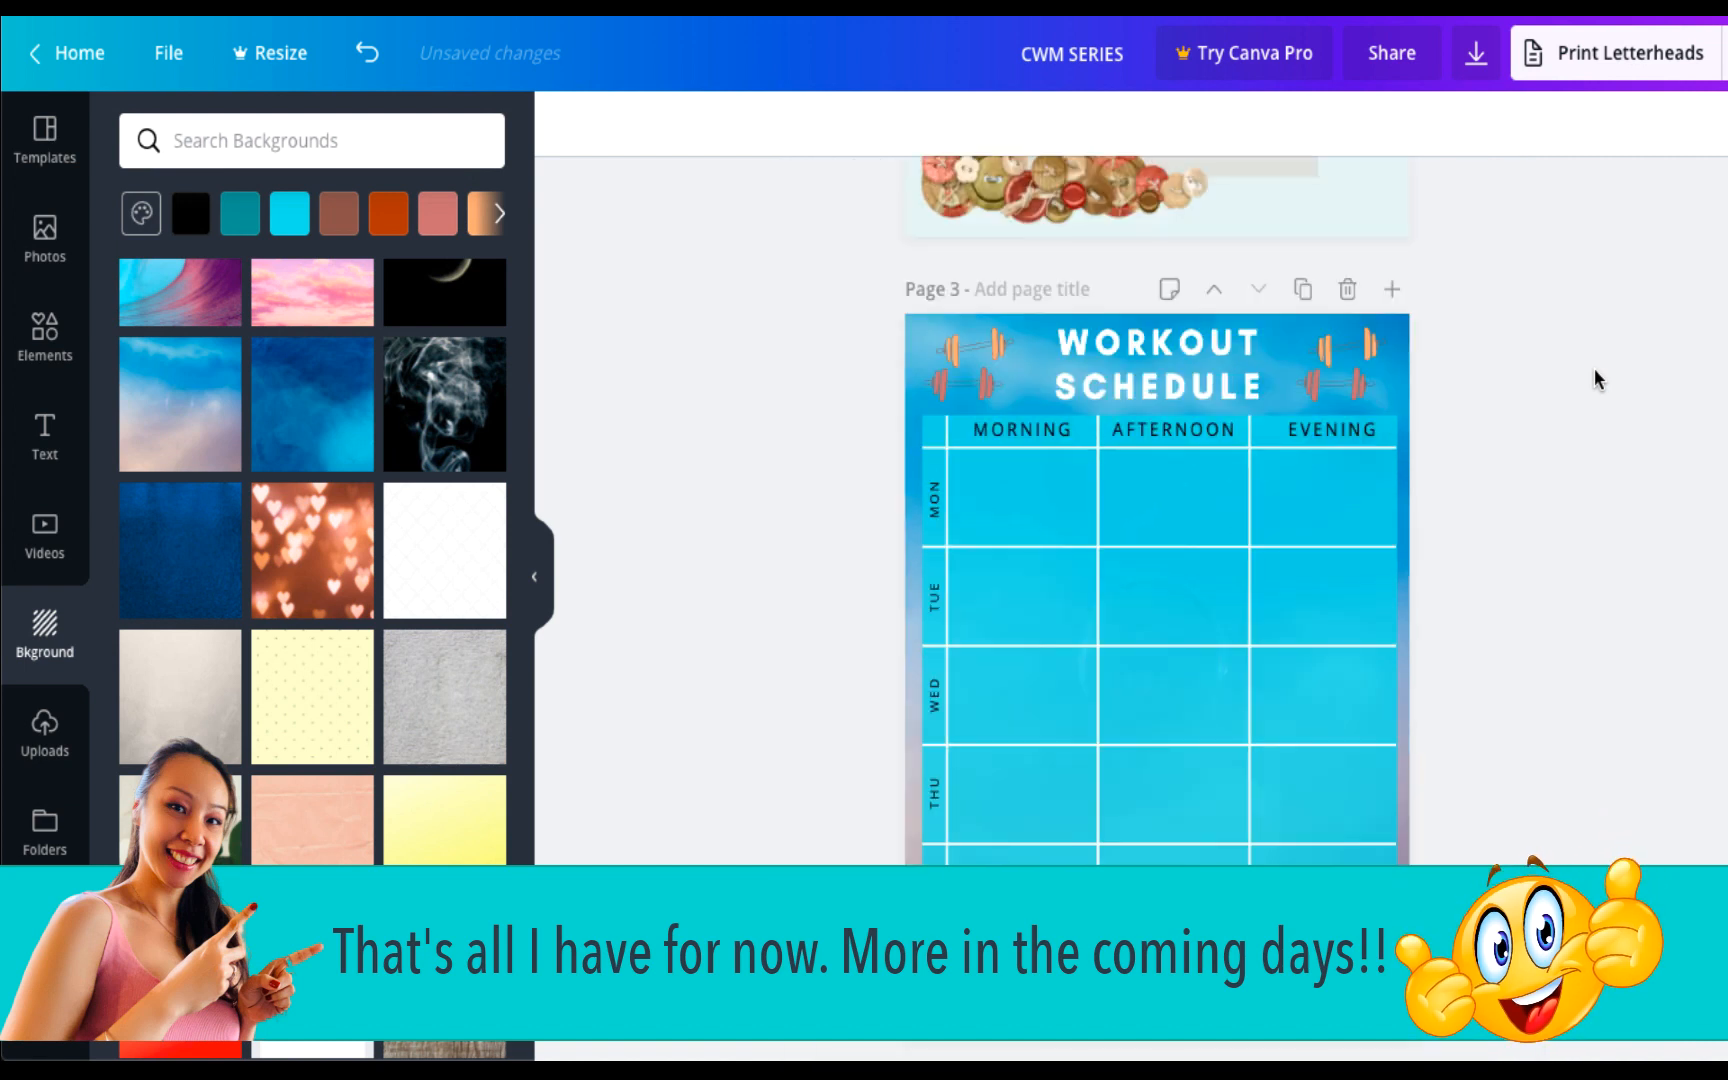
scroll(1594, 369, down, 1)
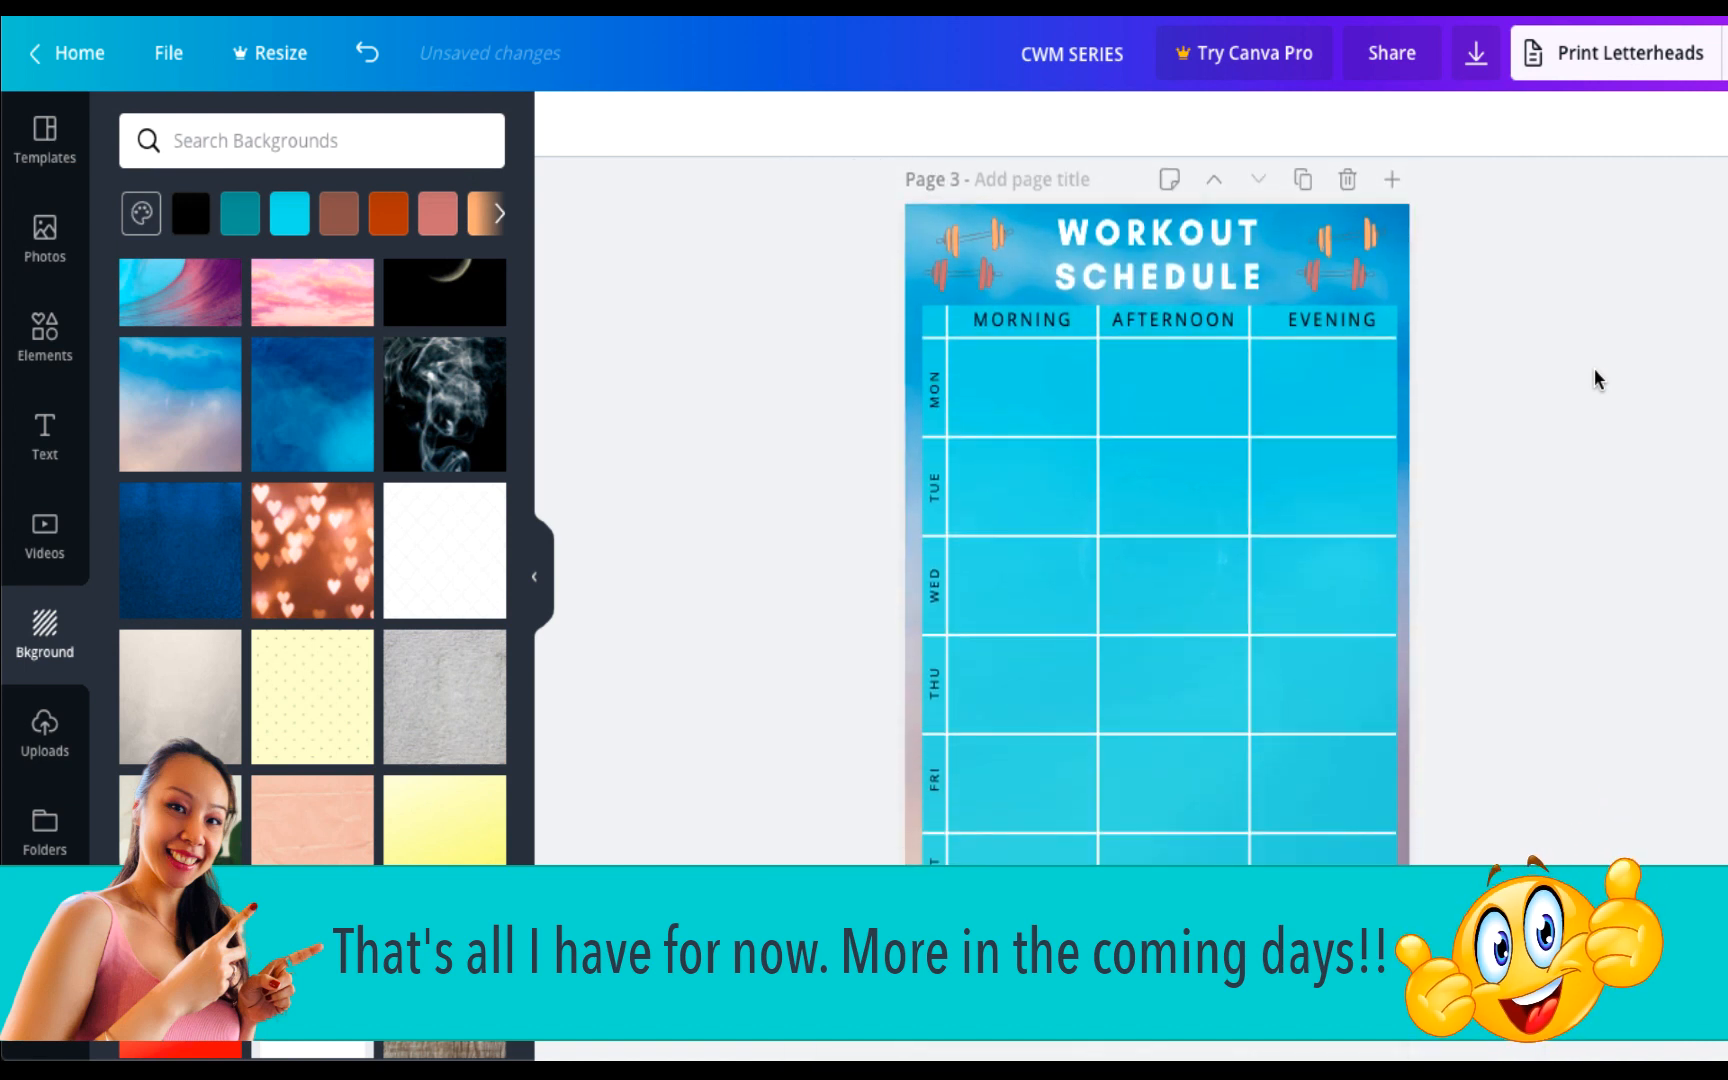
click(1392, 368)
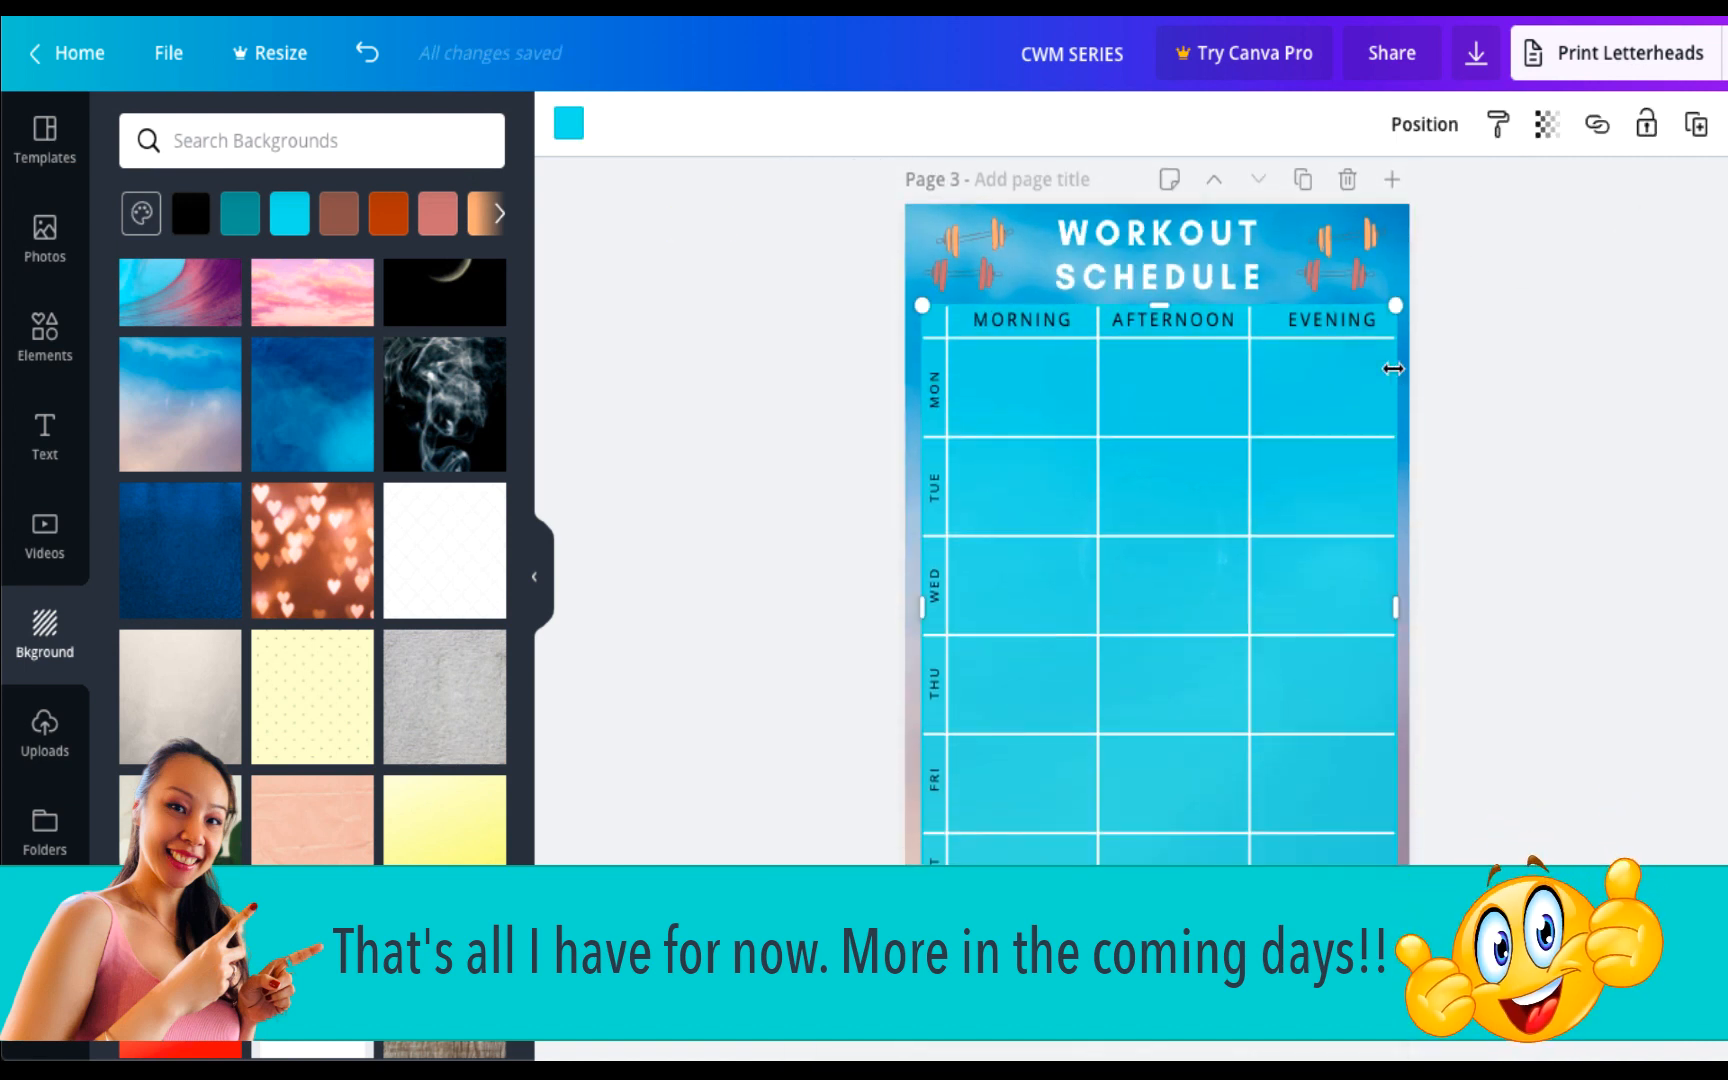
click(1547, 124)
drag(1472, 196, 1410, 205)
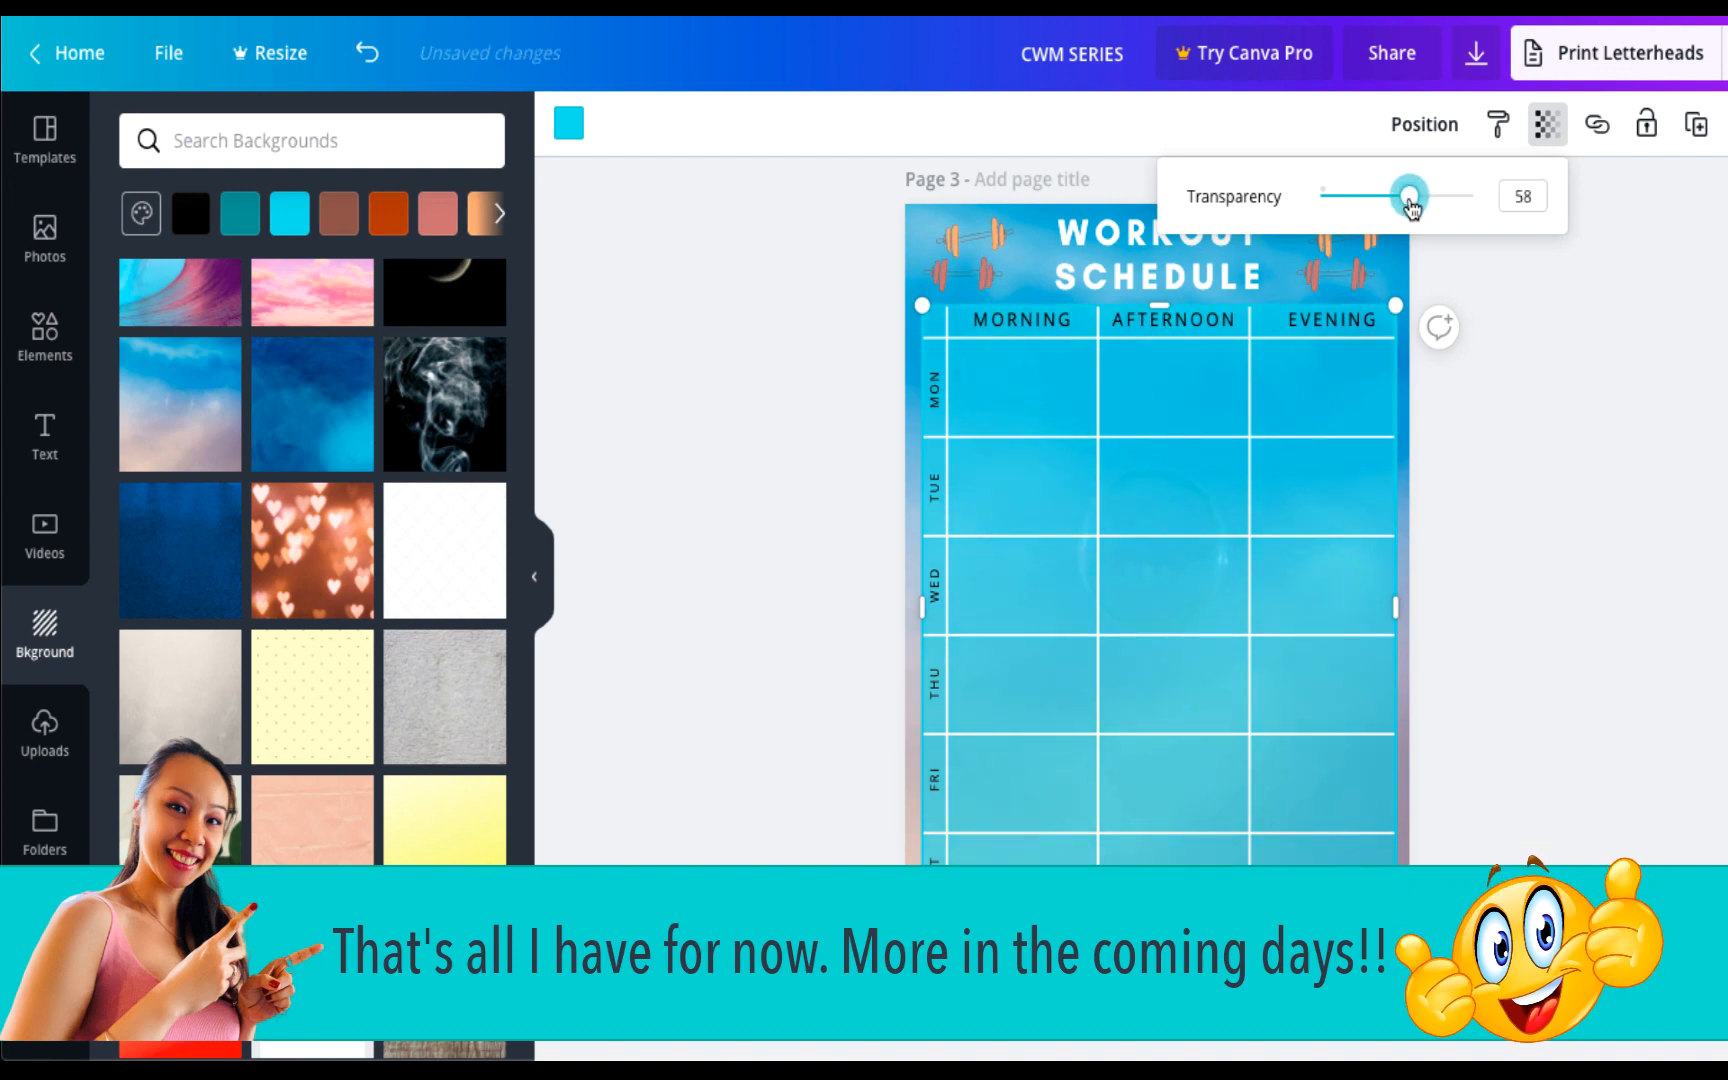
click(1558, 418)
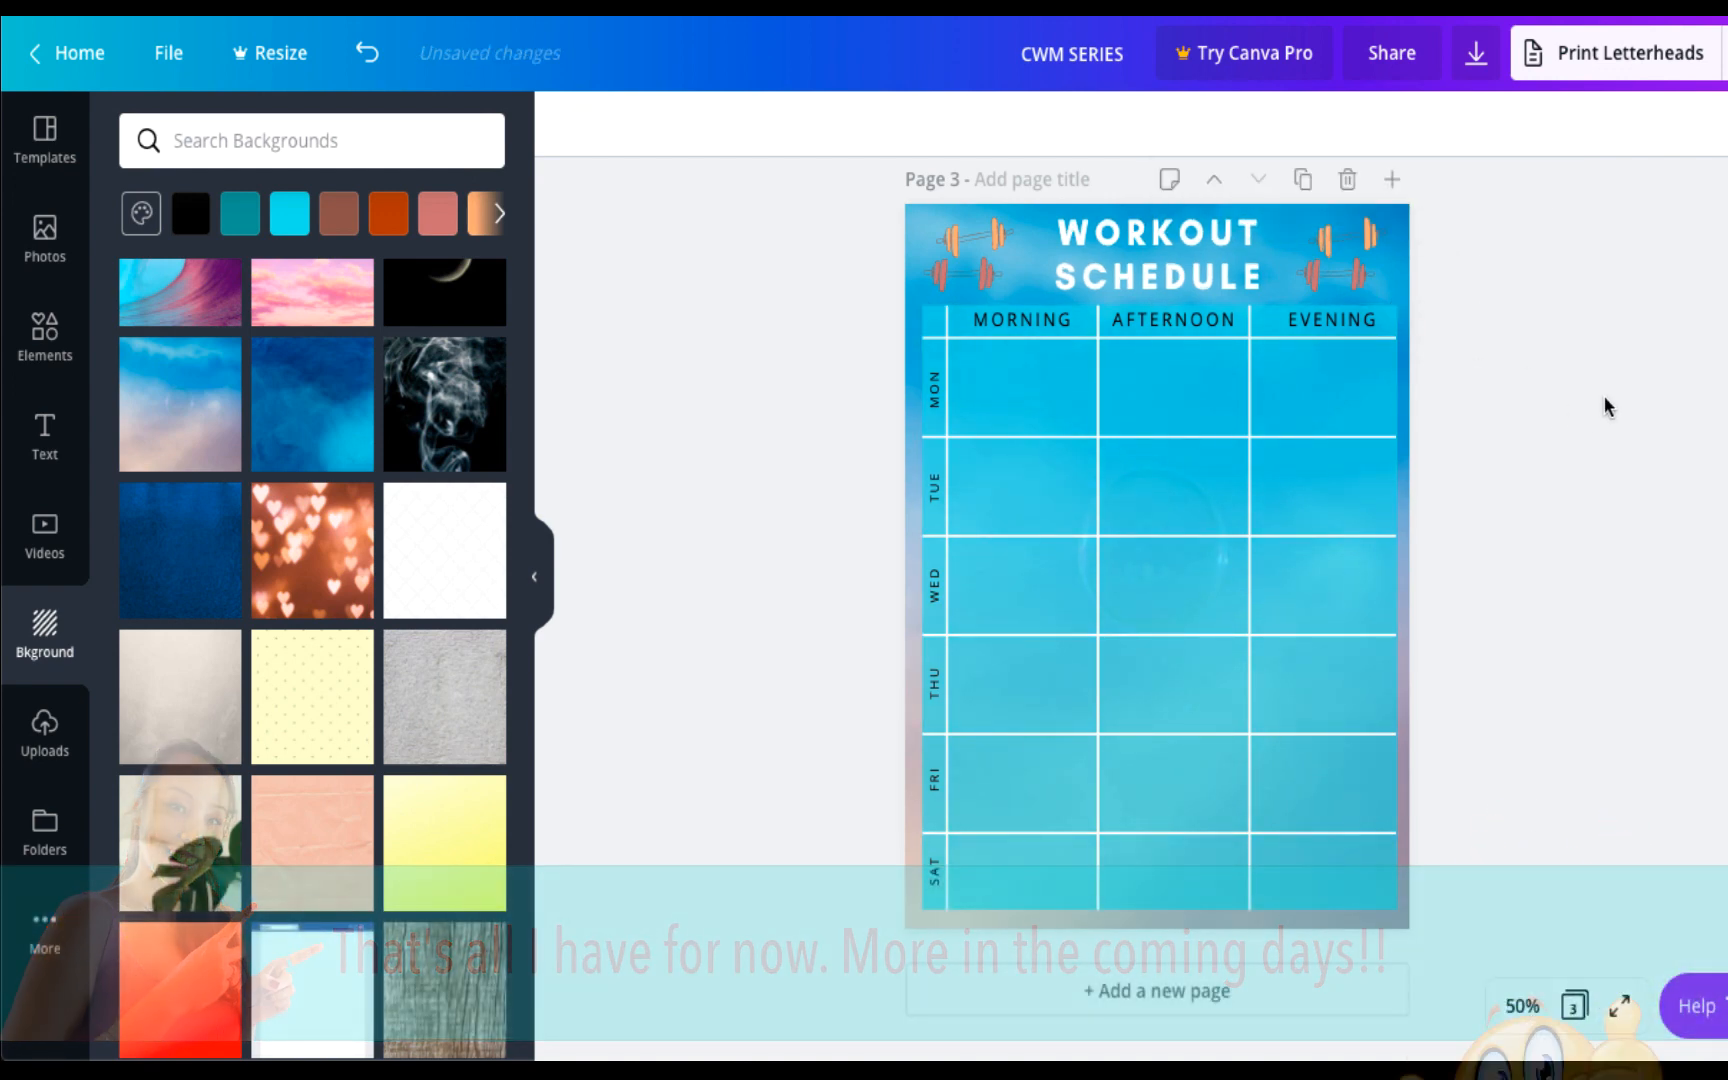
scroll(1497, 413, up, 1)
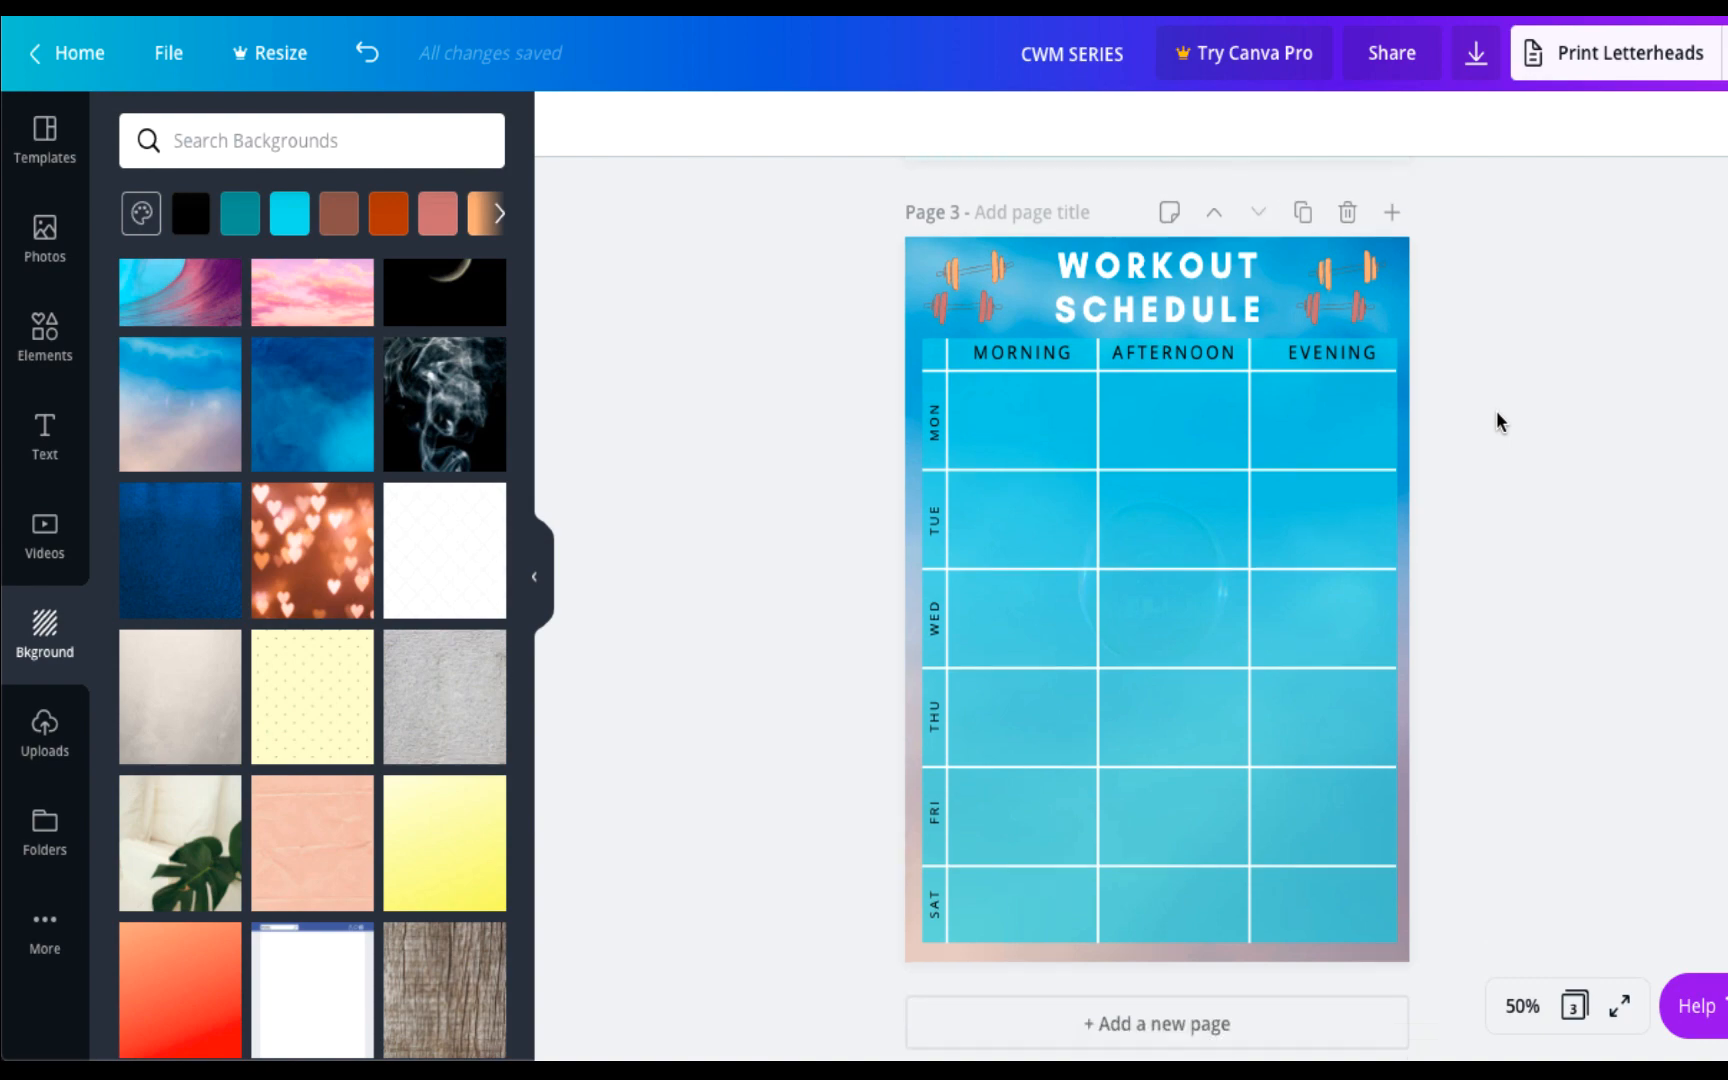